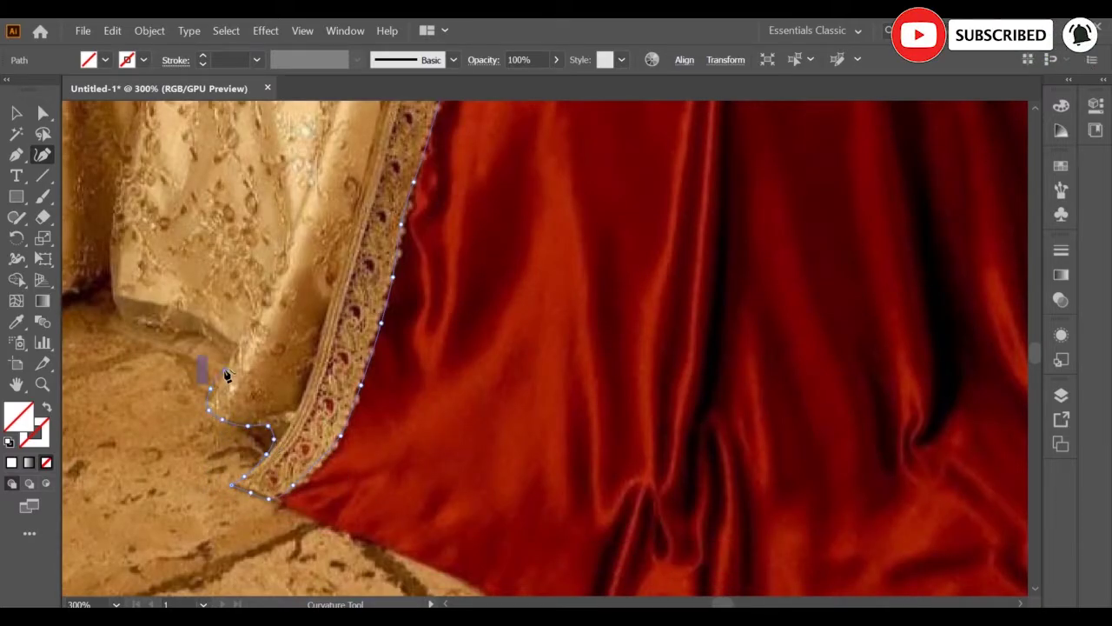
# Finish tracing the gold front panel of the gown, following its outer edge up to the bodice, and close the path
pyautogui.scroll(3, 136, 332)
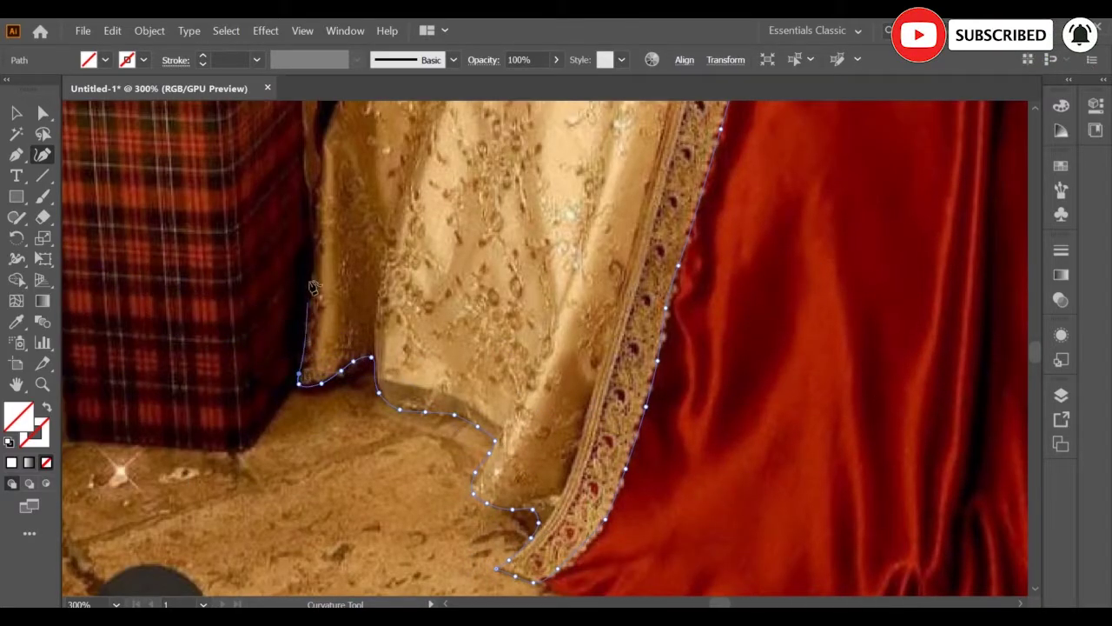
pyautogui.scroll(20, 333, 378)
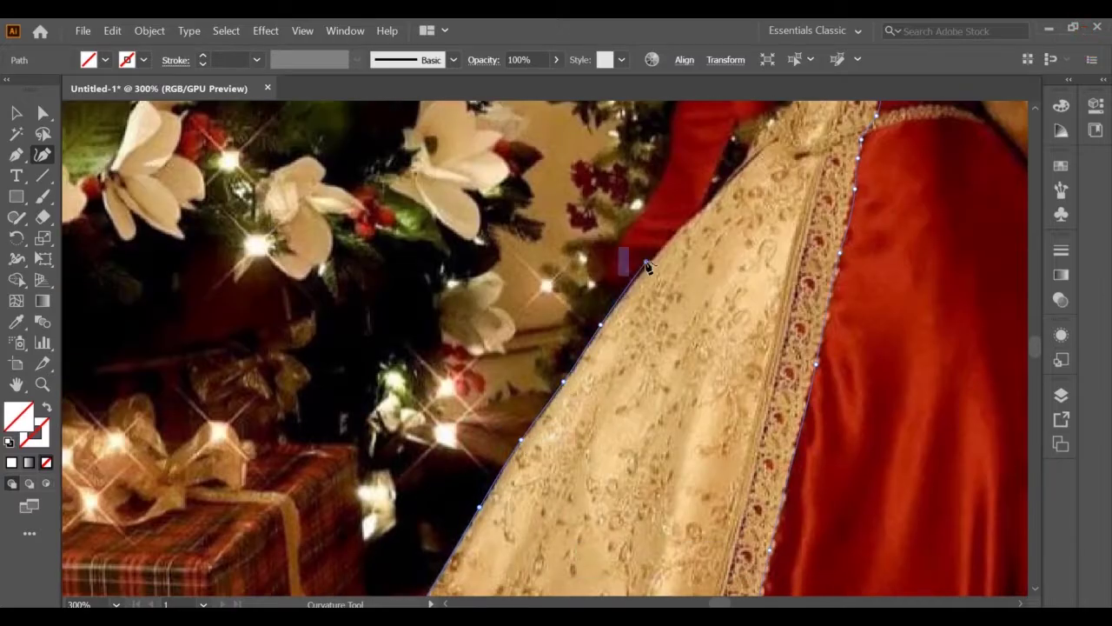
pyautogui.scroll(15, 646, 267)
pyautogui.scroll(19, 804, 278)
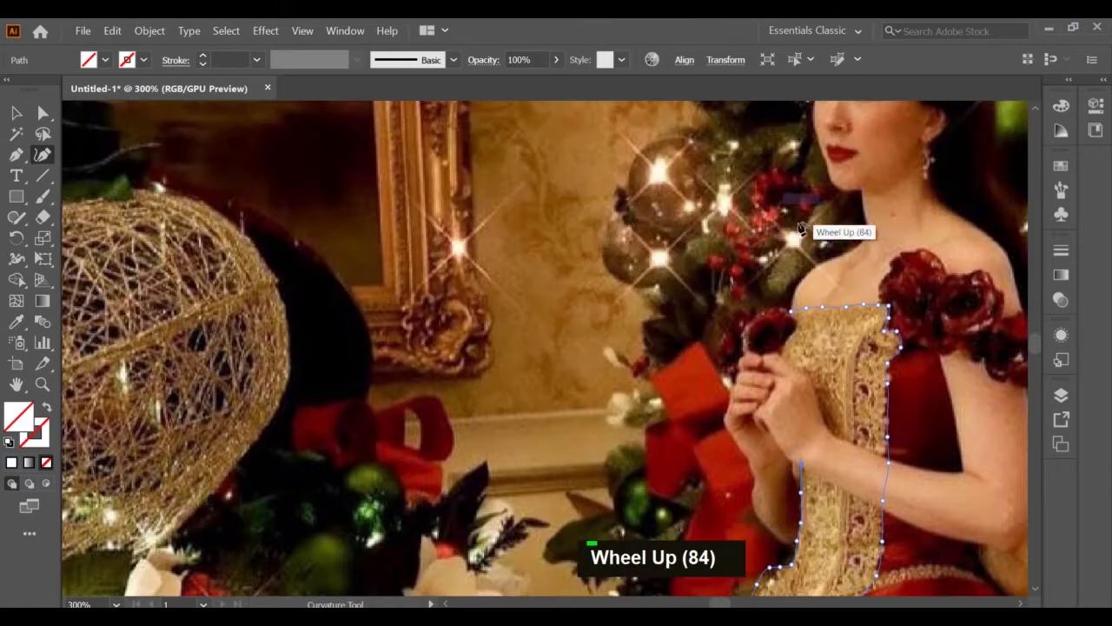
pyautogui.press('BackSpace')
pyautogui.doubleClick(794, 314)
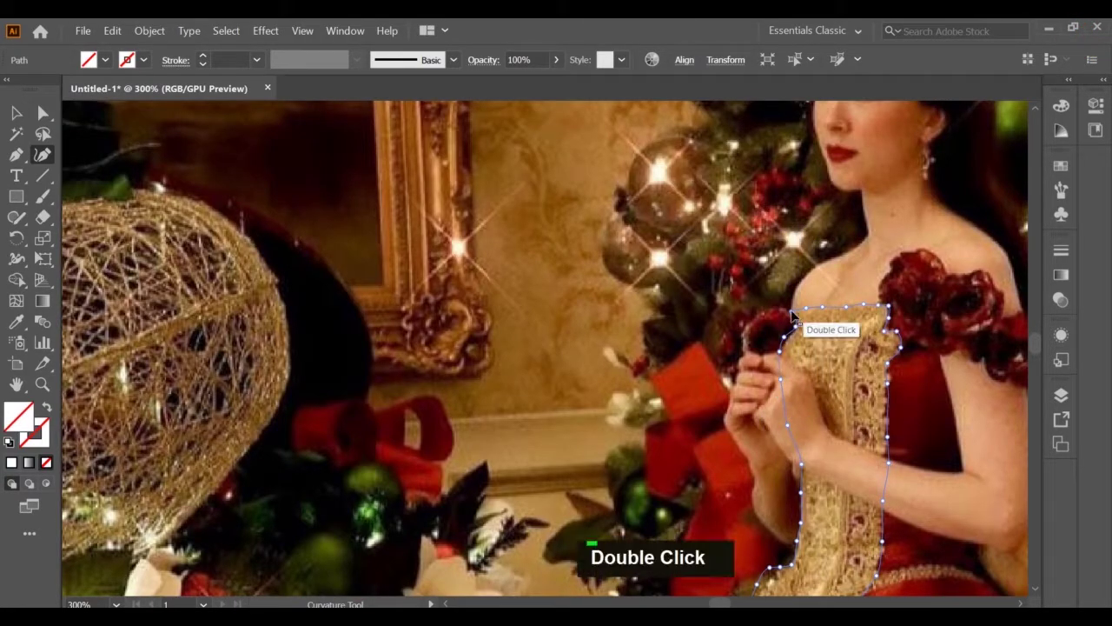
# Give the gold panel outline a black 0.5 pt stroke and lock it
pyautogui.click(1061, 105)
pyautogui.click(863, 124)
pyautogui.click(257, 60)
pyautogui.click(278, 94)
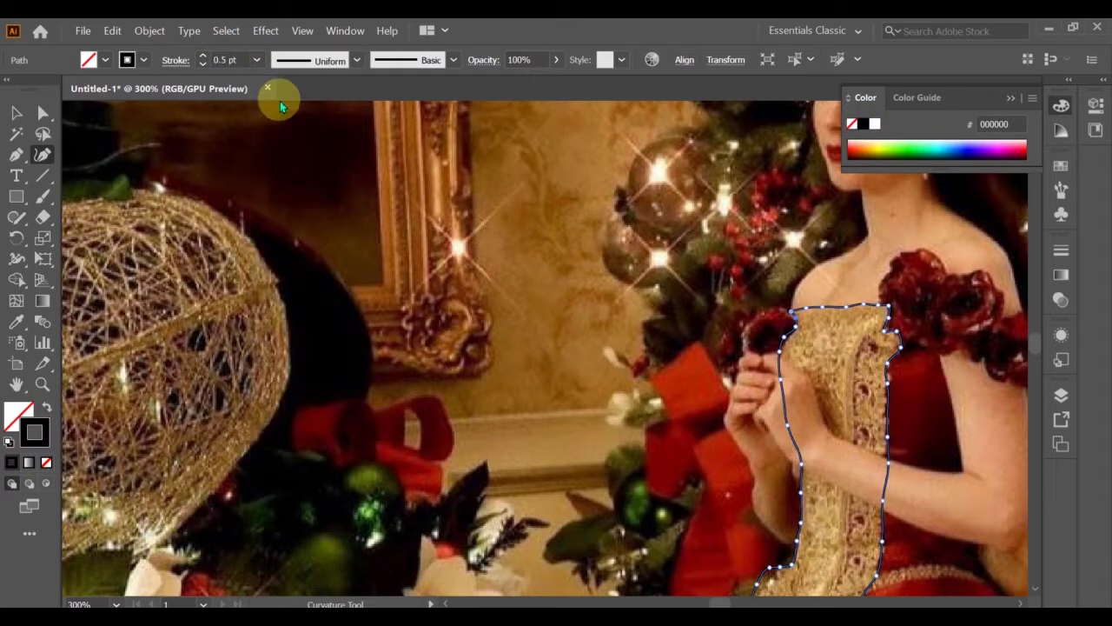
pyautogui.hotkey('ctrl', '2')
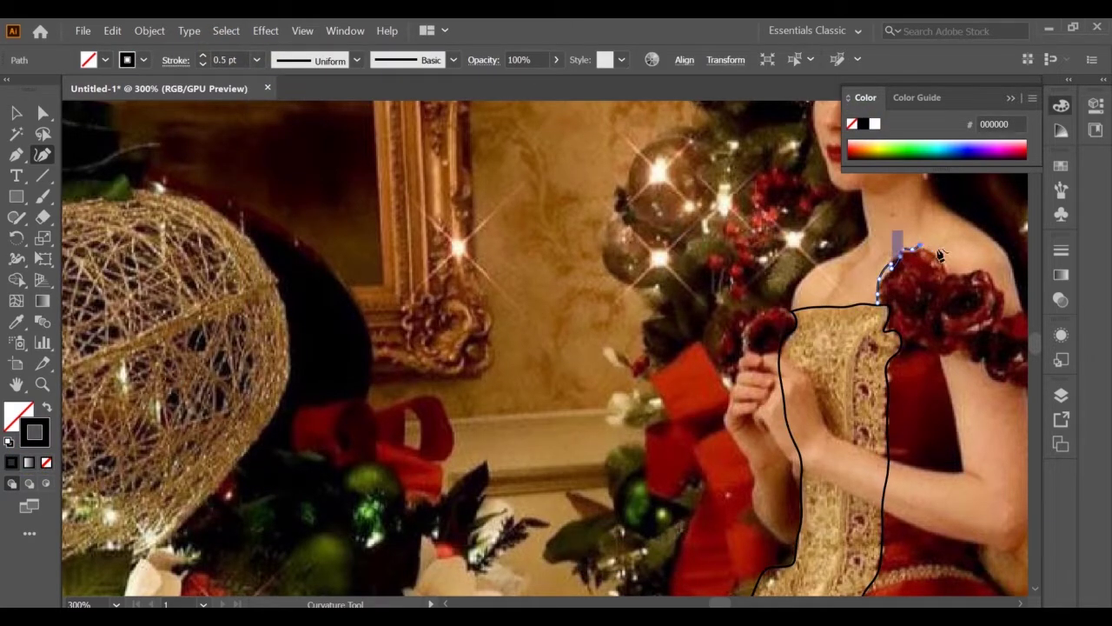
# Trace a closed outline around the red rose sleeve on the shoulder and lock it
pyautogui.hscroll(6, 987, 277)
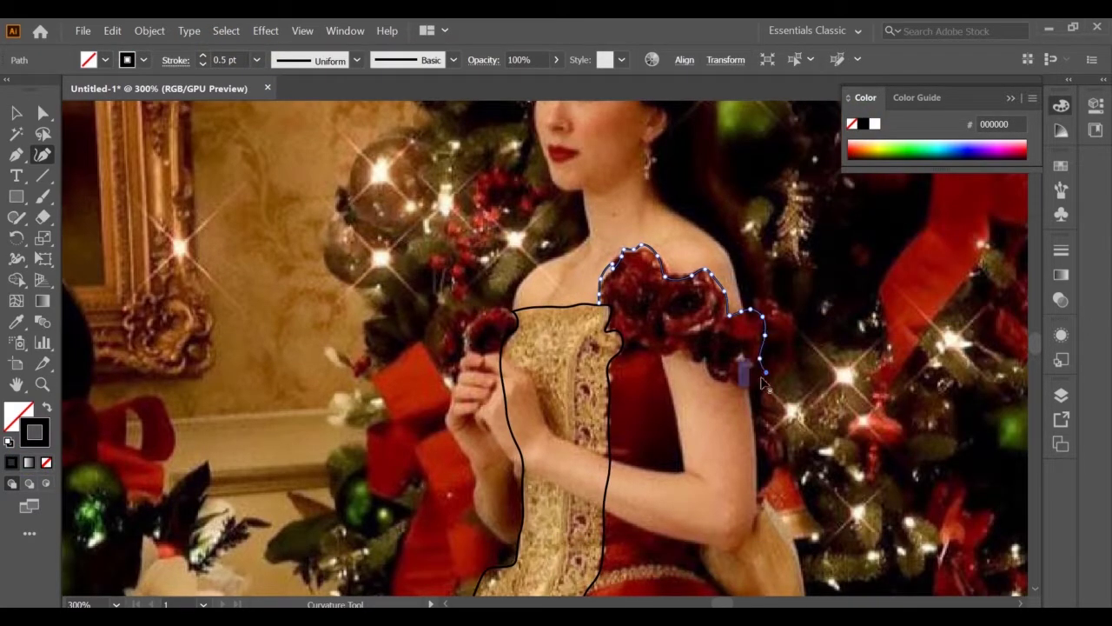
pyautogui.doubleClick(610, 305)
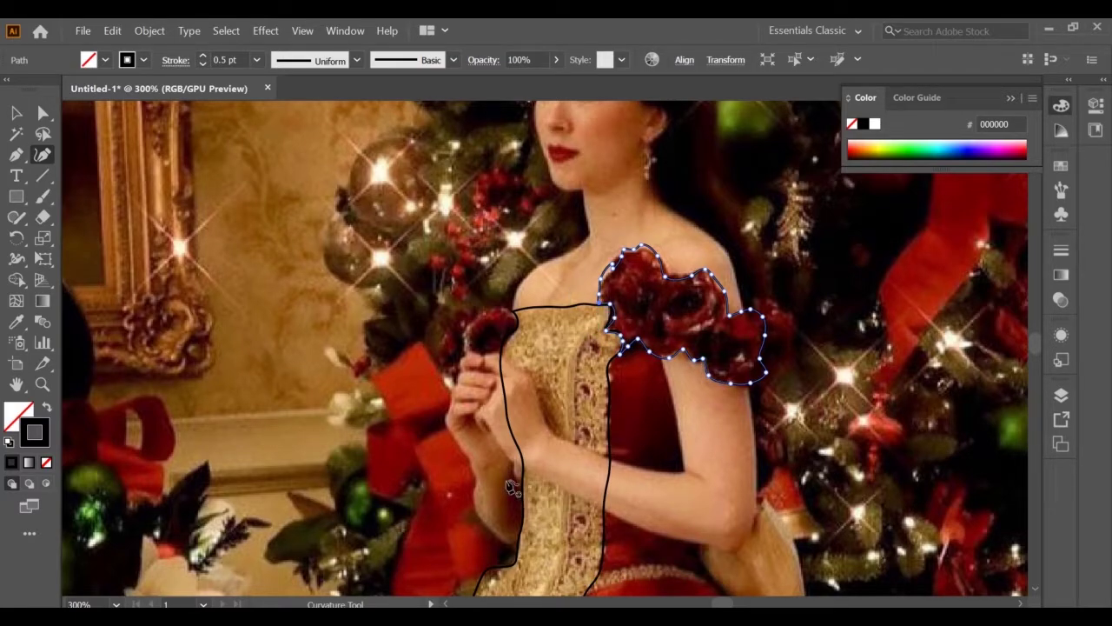
pyautogui.press('Escape')
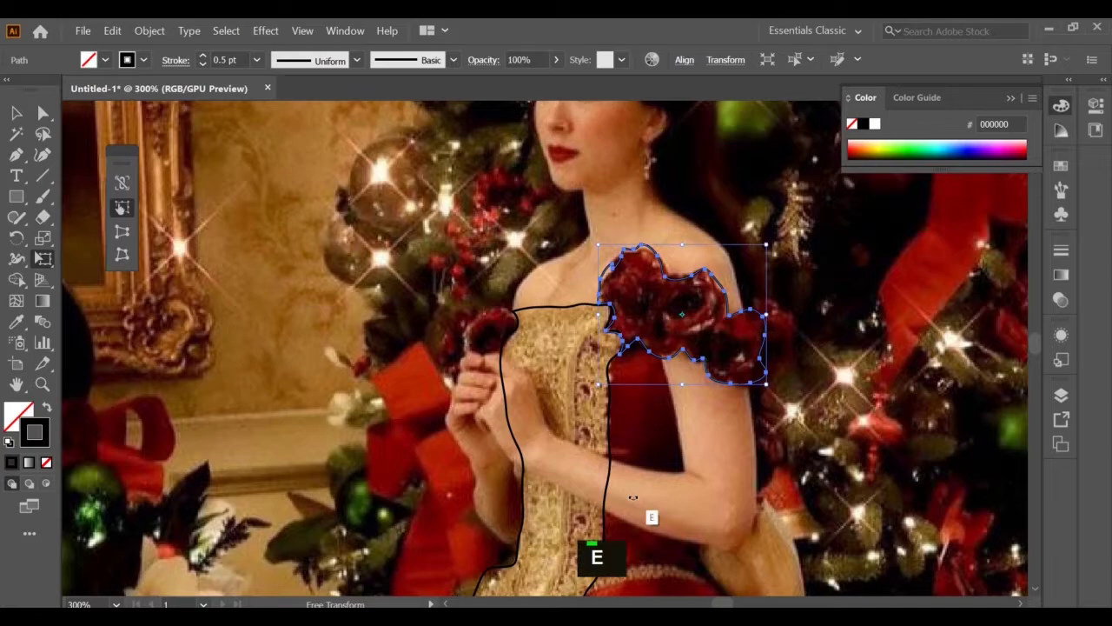
pyautogui.scroll(-13, 626, 522)
pyautogui.press('shift')
pyautogui.hotkey('ctrl', '2')
# Start the red dress outline below the rose sleeve, tracing down the bodice and along the skirt's edge beside the gold drape
pyautogui.click(661, 206)
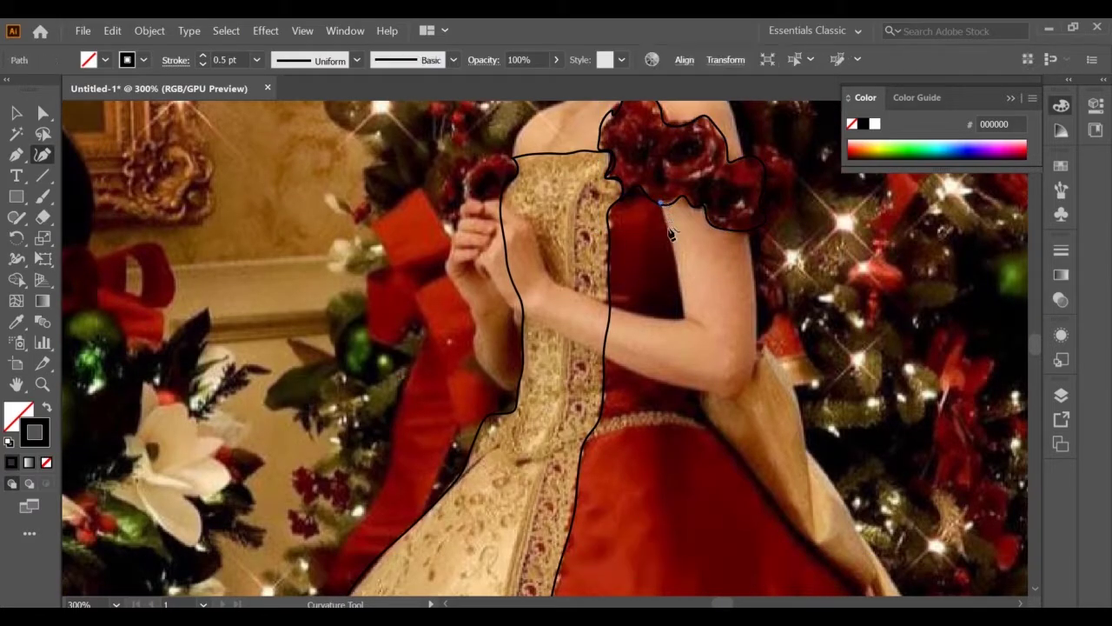
pyautogui.doubleClick(685, 319)
pyautogui.click(730, 230)
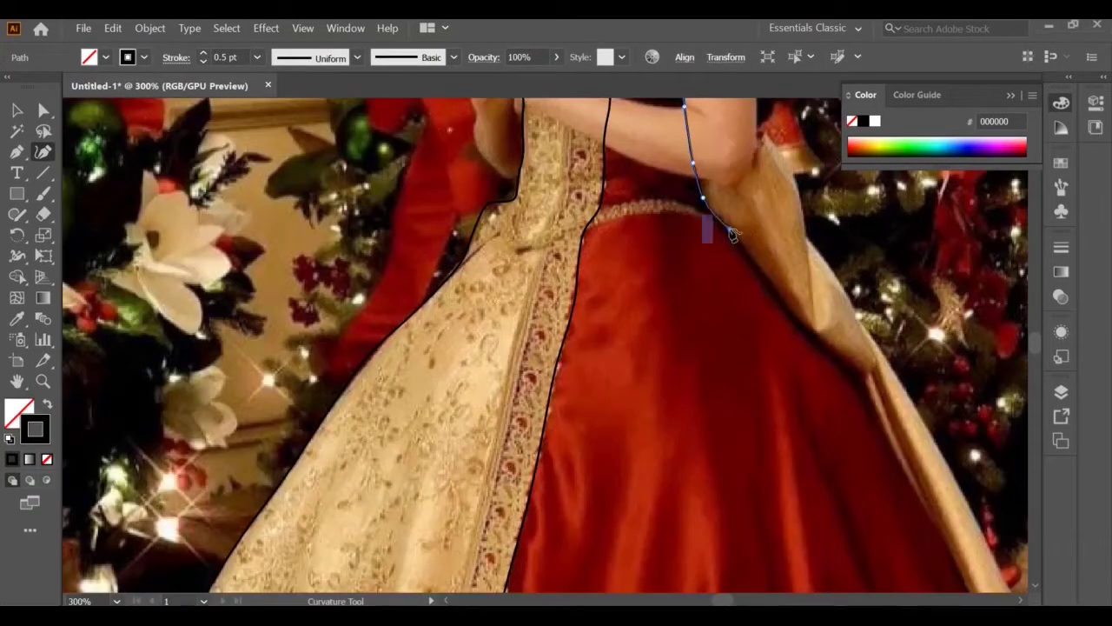
pyautogui.click(807, 330)
pyautogui.click(857, 382)
pyautogui.scroll(-20, 912, 382)
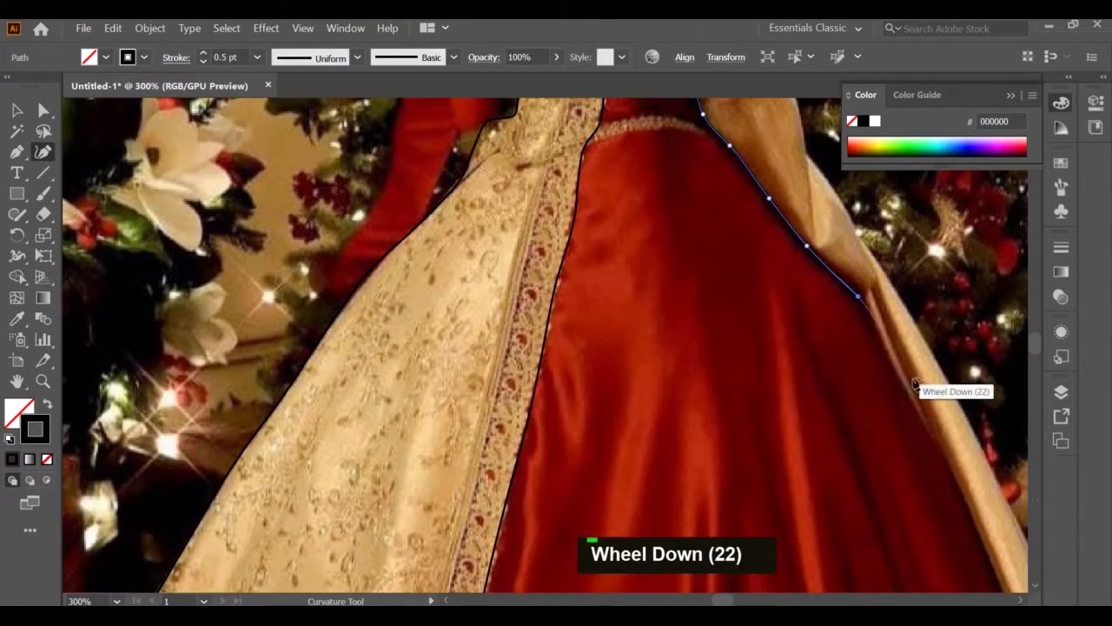
pyautogui.click(871, 324)
pyautogui.click(910, 400)
pyautogui.click(949, 464)
# Extend the red dress outline down the border with the gold train toward the floor
pyautogui.hscroll(20, 949, 464)
pyautogui.scroll(-16, 938, 461)
pyautogui.click(675, 437)
pyautogui.click(718, 554)
pyautogui.scroll(-18, 717, 553)
pyautogui.click(757, 477)
pyautogui.scroll(-19, 757, 477)
pyautogui.click(762, 338)
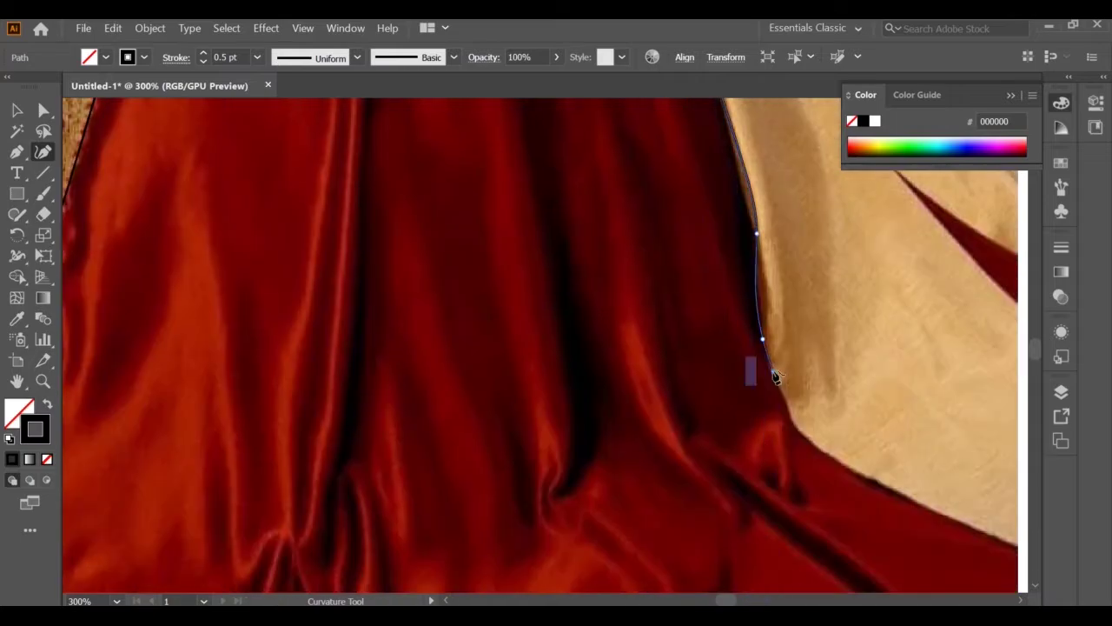
# Carry the red dress outline along the train past the photo's edge and back beneath the photo
pyautogui.scroll(-18, 864, 494)
pyautogui.click(975, 563)
pyautogui.scroll(-20, 975, 561)
pyautogui.click(664, 434)
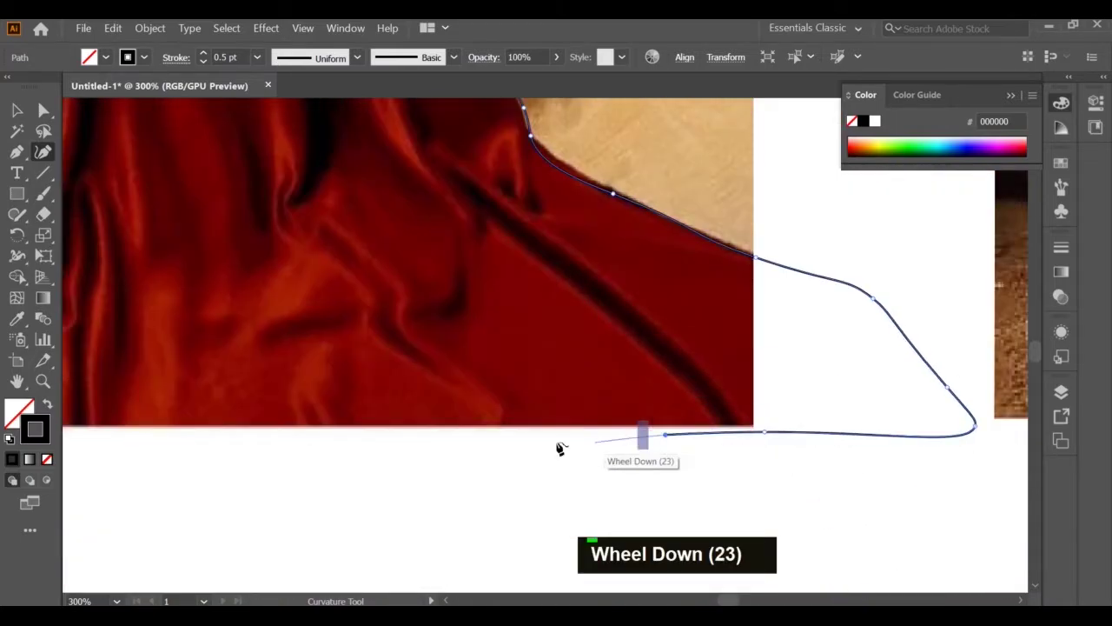
pyautogui.click(476, 443)
pyautogui.hscroll(-20, 571, 437)
# Trace the red skirt's hem back to the tip of the gold trim and finish the dress outline
pyautogui.click(519, 428)
pyautogui.click(447, 423)
pyautogui.click(391, 426)
pyautogui.click(250, 375)
pyautogui.click(171, 333)
pyautogui.hscroll(-20, 393, 297)
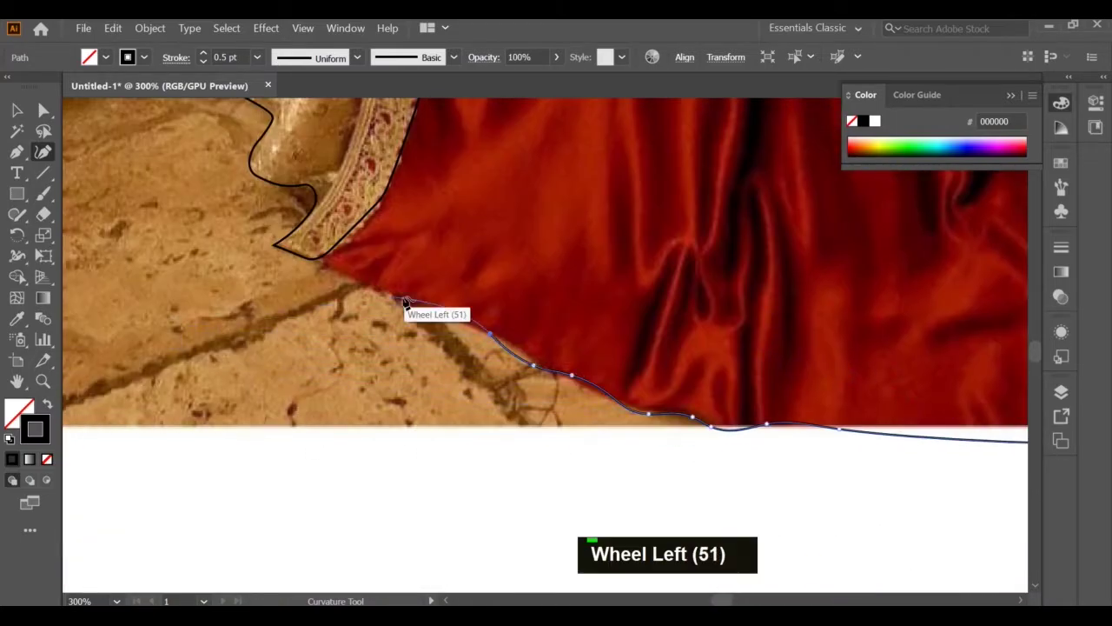
pyautogui.click(423, 310)
pyautogui.click(370, 288)
pyautogui.click(321, 263)
pyautogui.doubleClick(377, 117)
pyautogui.scroll(16, 419, 335)
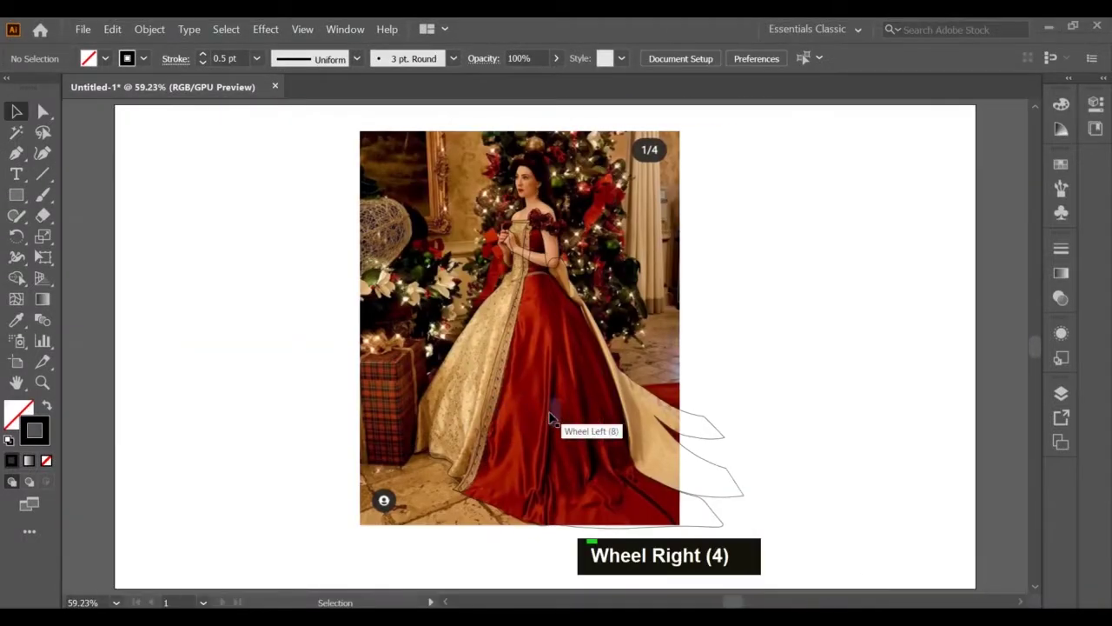
# Hide and reshow the linked reference photo, and lock it in place
pyautogui.click(1060, 391)
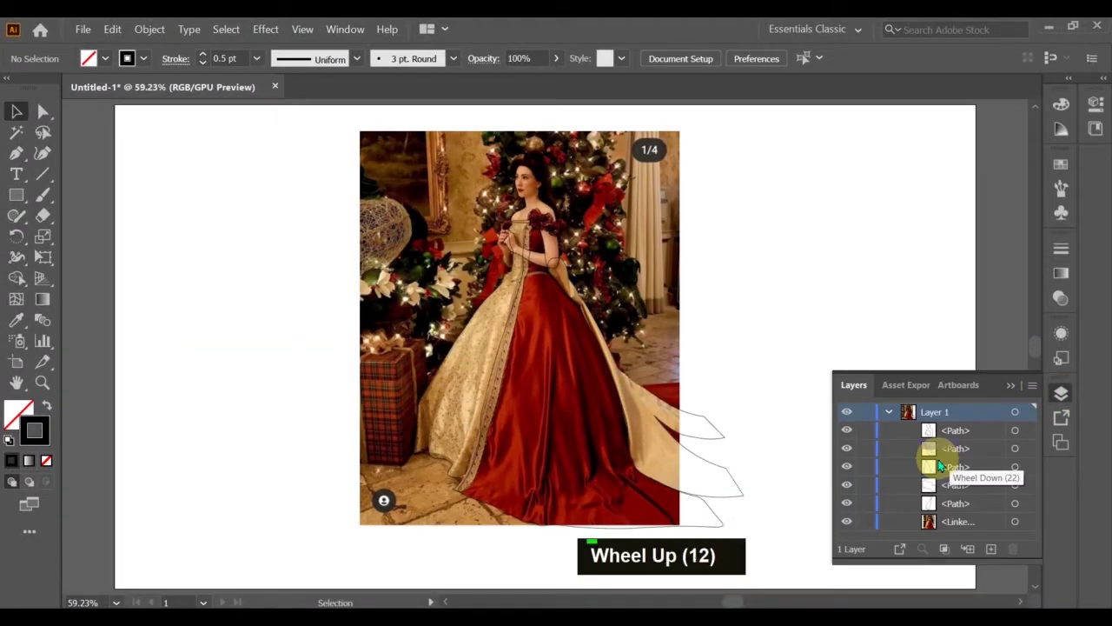
pyautogui.click(846, 521)
pyautogui.click(846, 521)
pyautogui.click(667, 271)
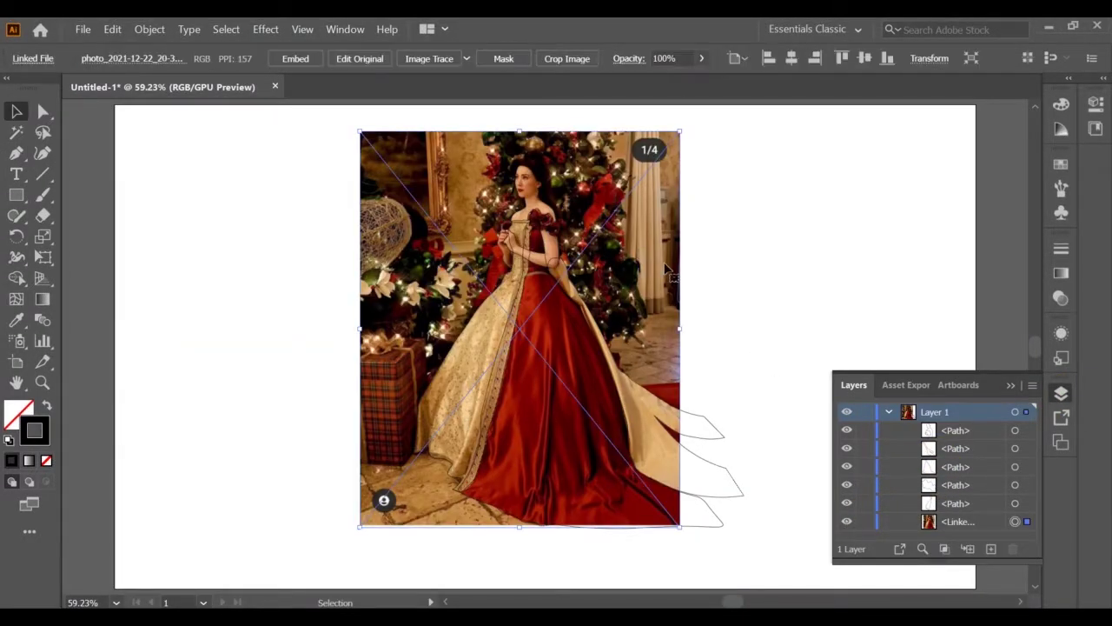
pyautogui.hotkey('ctrl', '2')
# Trace the hair outline from the forehead over the crown and down the back of the head
pyautogui.press('z')
pyautogui.scroll(9, 561, 194)
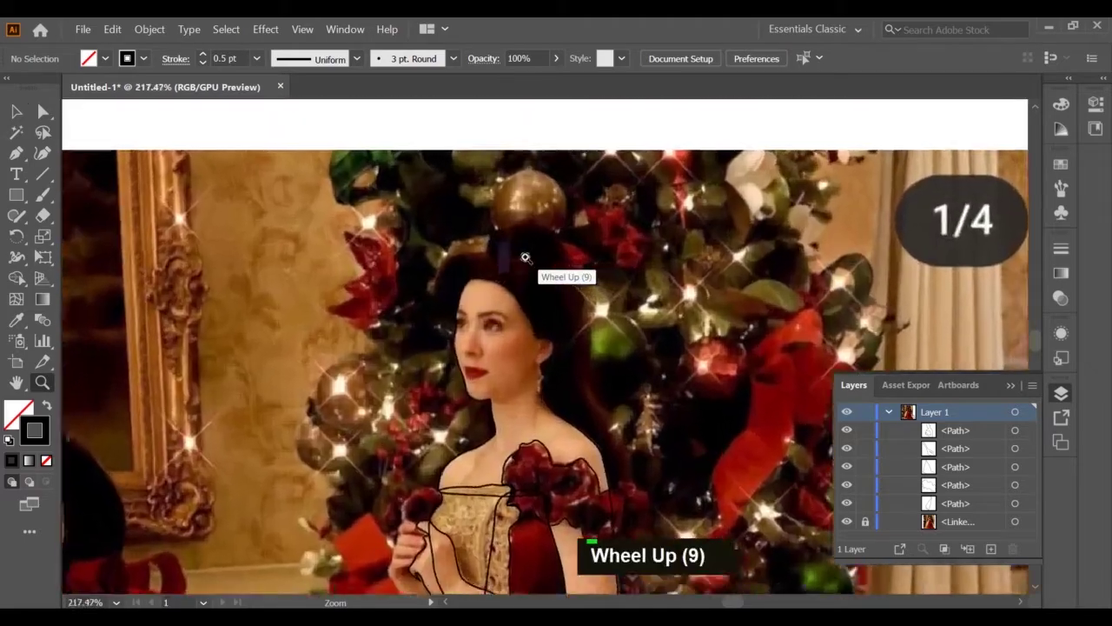
pyautogui.scroll(-4, 525, 257)
pyautogui.scroll(-1, 525, 257)
pyautogui.hotkey('shift', '`')
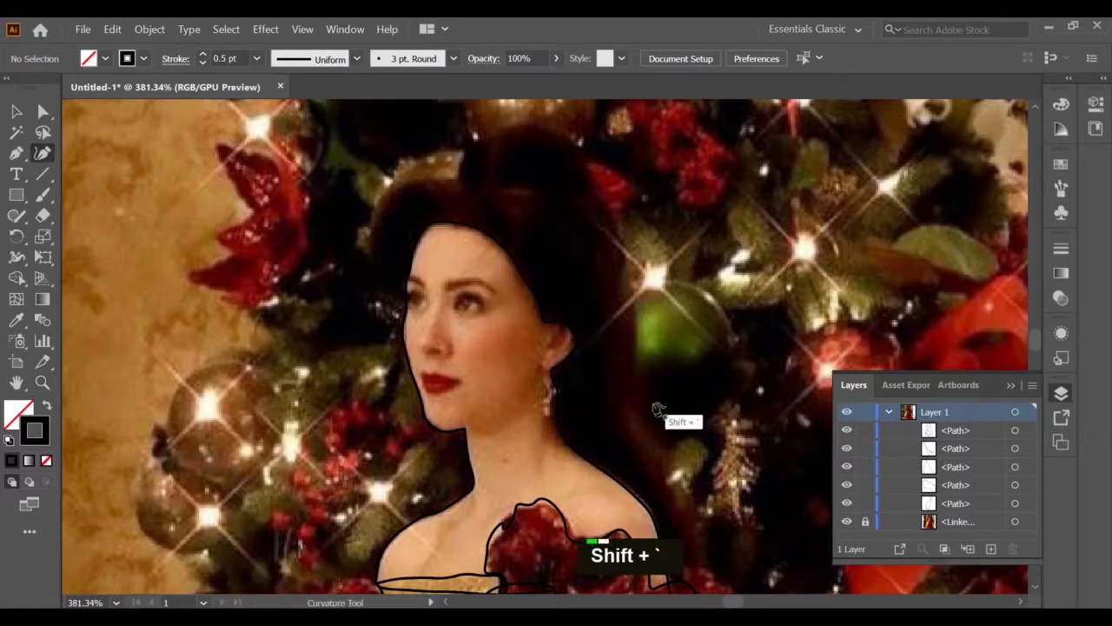
pyautogui.click(407, 313)
pyautogui.click(405, 301)
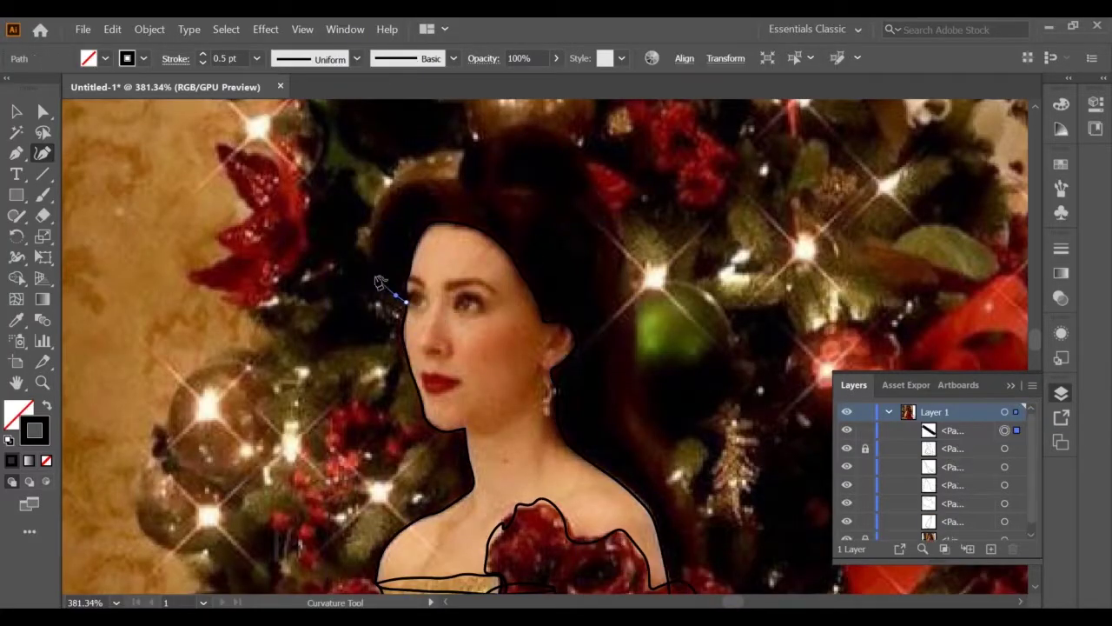
pyautogui.click(455, 179)
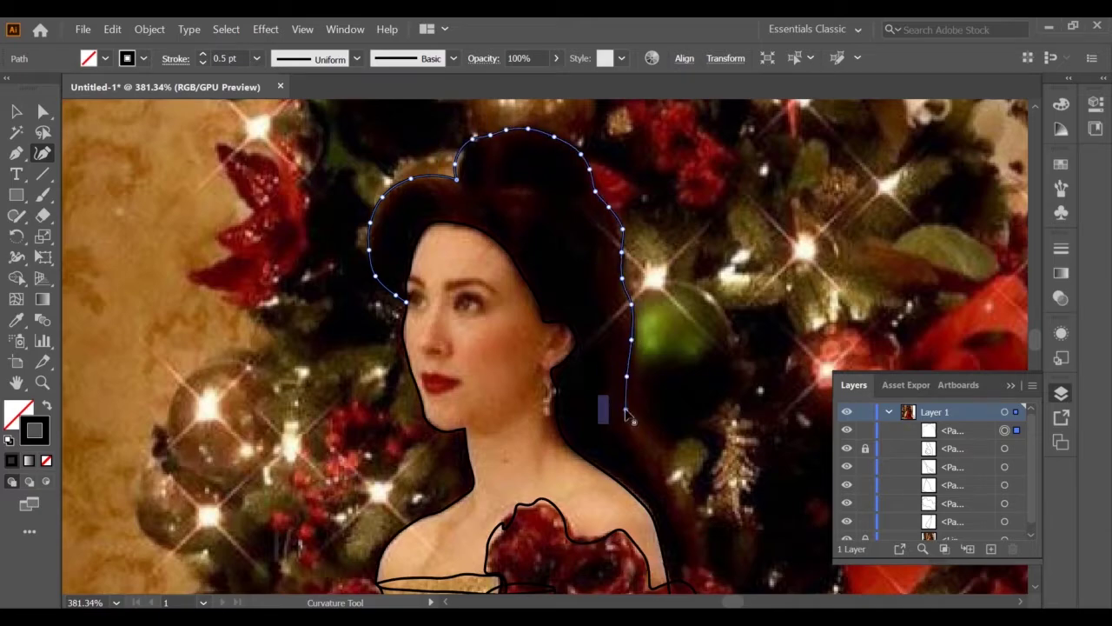
pyautogui.hscroll(2, 579, 360)
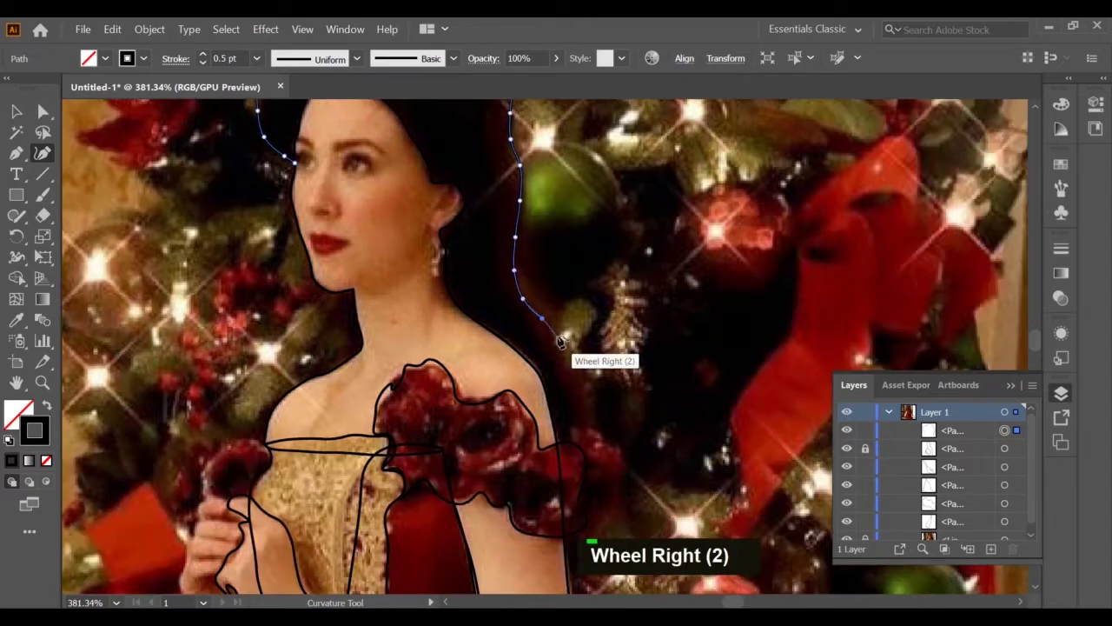
# Finish the hair outline behind the shoulder, close it across the face, and lock it along with the rose sleeve outline
pyautogui.click(578, 410)
pyautogui.hotkey('ctrl', '2')
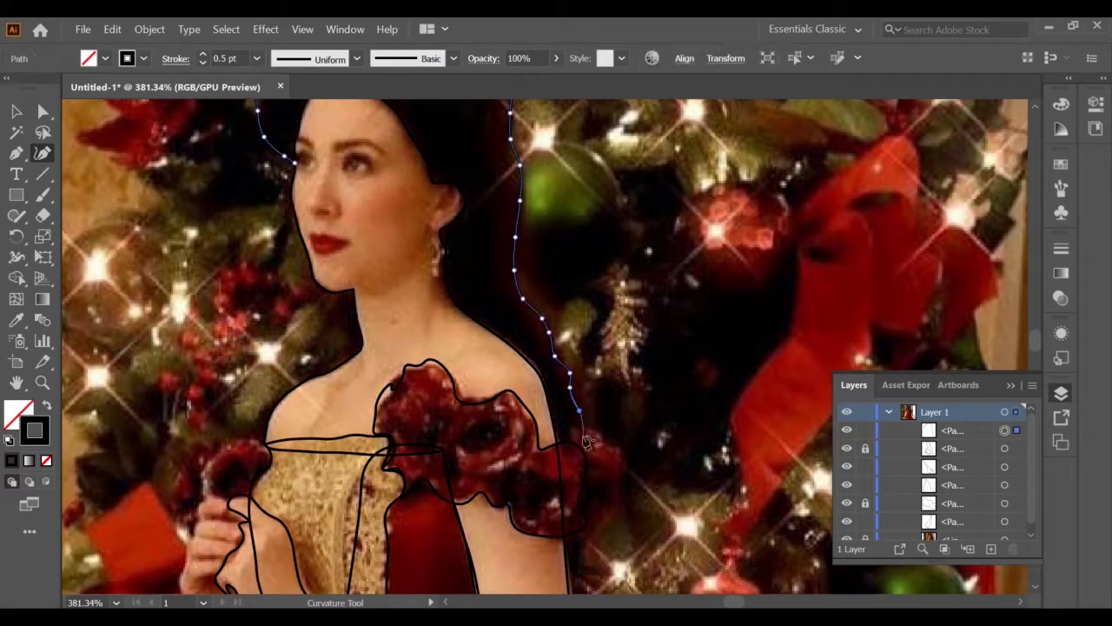
pyautogui.click(570, 537)
pyautogui.scroll(3, 389, 255)
pyautogui.hscroll(-2, 389, 255)
pyautogui.click(380, 246)
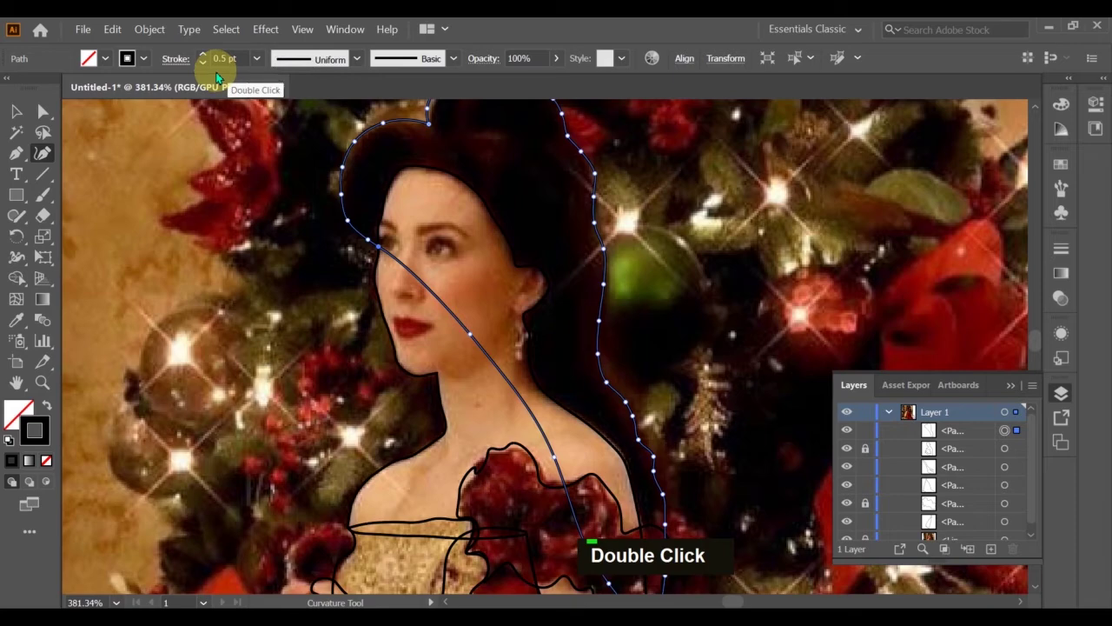
pyautogui.hotkey('ctrl', '2')
# Unlock the rose sleeve outline, move its anchor points to enclose the outermost rose, and lock it again
pyautogui.click(866, 504)
pyautogui.scroll(-8, 729, 478)
pyautogui.press('a')
pyautogui.click(1015, 504)
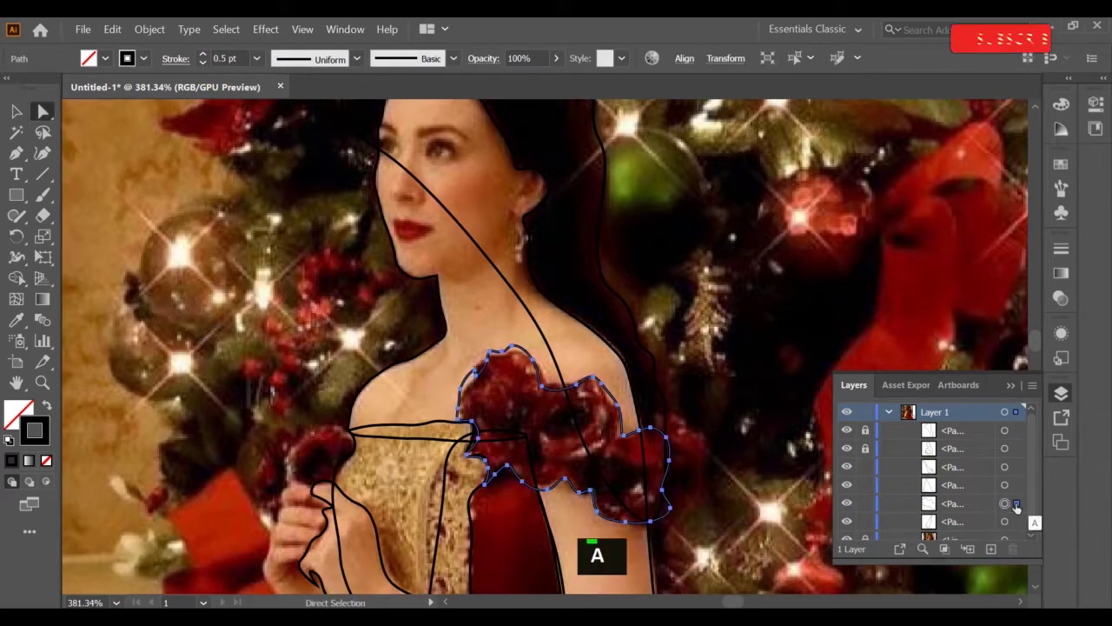
pyautogui.moveTo(651, 429); pyautogui.dragTo(657, 422)
pyautogui.moveTo(654, 426); pyautogui.dragTo(663, 419)
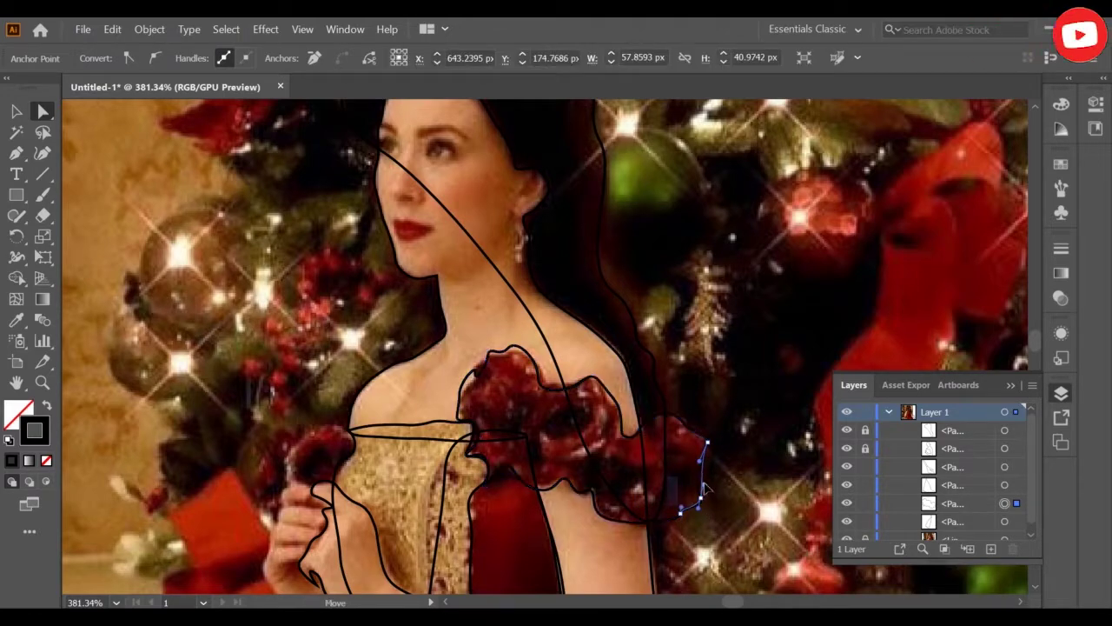
pyautogui.hotkey('ctrl', '2')
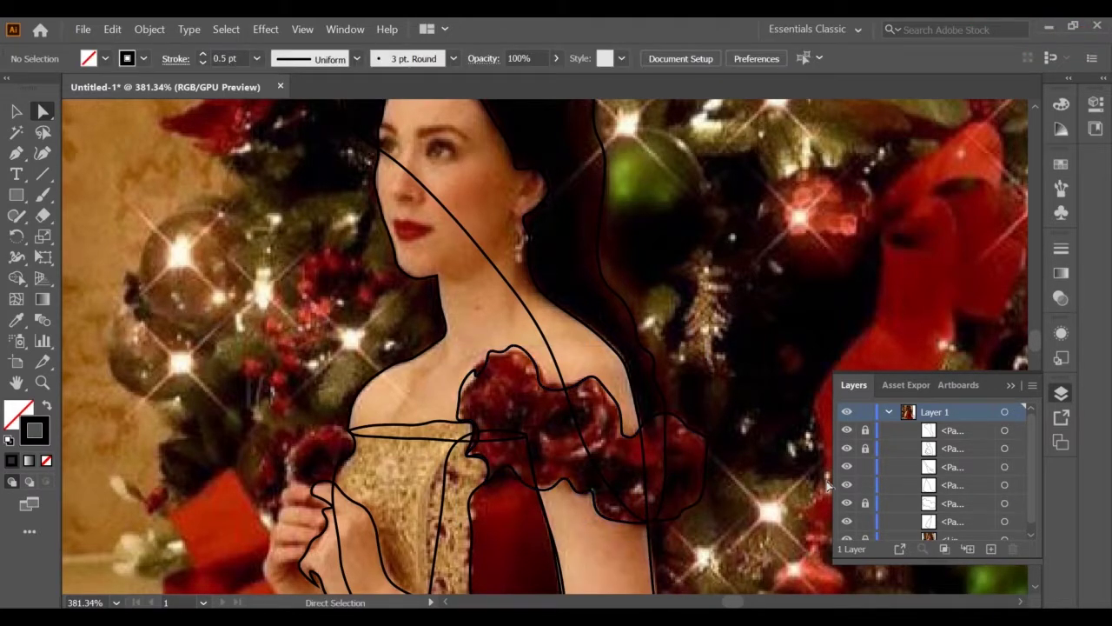
# Fill the head, torso and arm shape with a skin tone sampled from the photo and lock it
pyautogui.click(639, 413)
pyautogui.press('i')
pyautogui.click(499, 293)
pyautogui.scroll(-20, 498, 293)
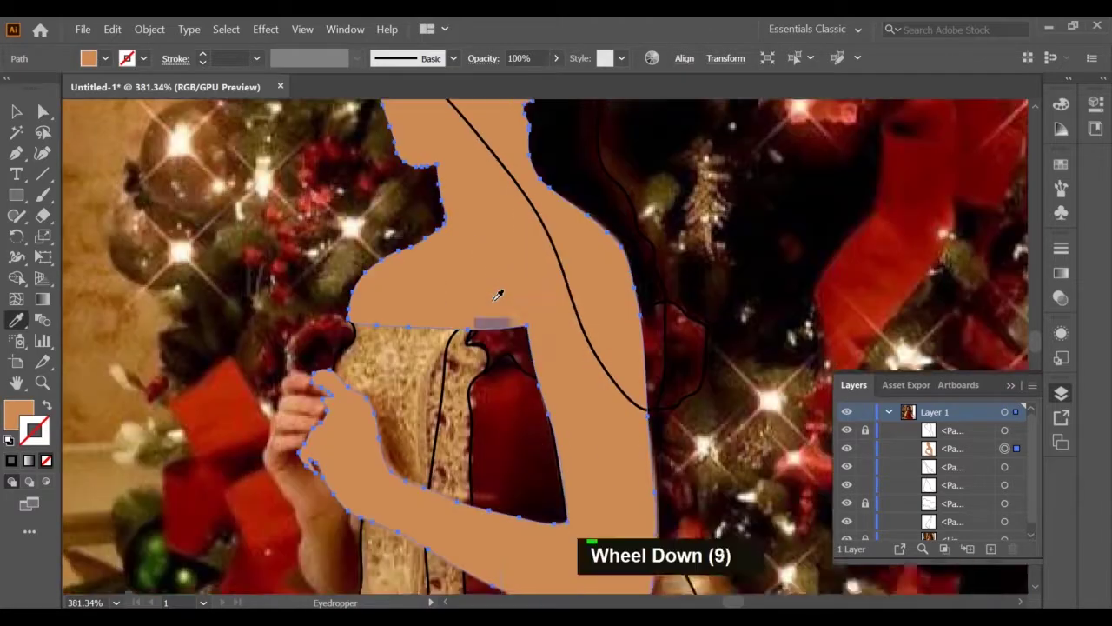
pyautogui.hotkey('ctrl', '2')
# Trace the far hand and forearm from the fingertips down to the elbow with the Curvature tool
pyautogui.hotkey('shift', '`')
pyautogui.click(291, 236)
pyautogui.doubleClick(280, 248)
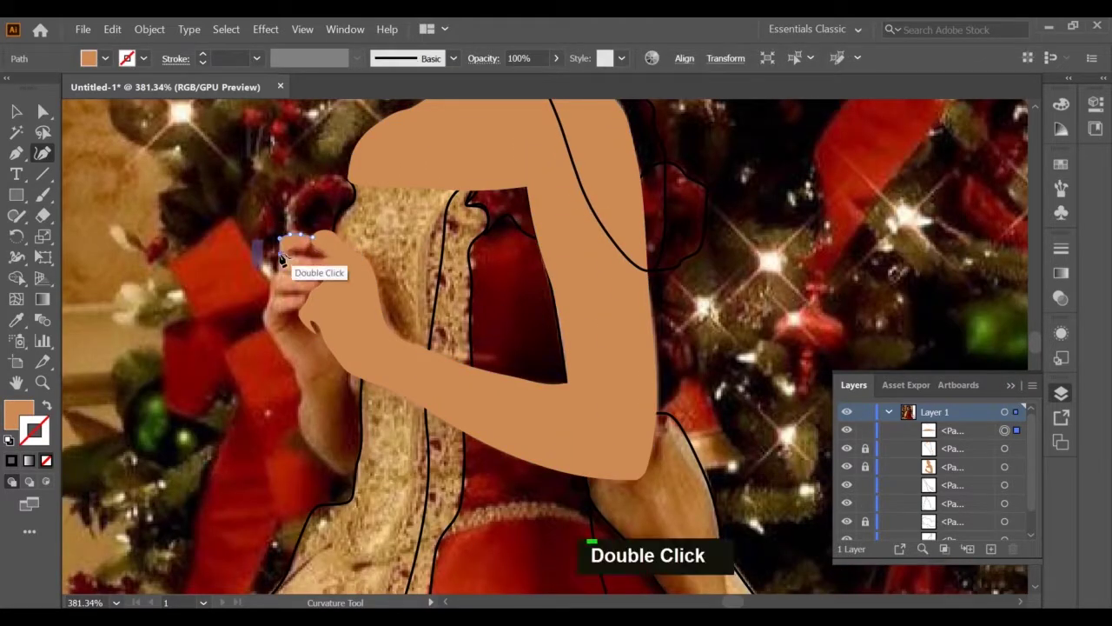
pyautogui.click(339, 478)
pyautogui.keyDown('ctrl'); pyautogui.click(354, 483); pyautogui.keyUp('ctrl')
pyautogui.hotkey('ctrl', '2')
pyautogui.click(340, 480)
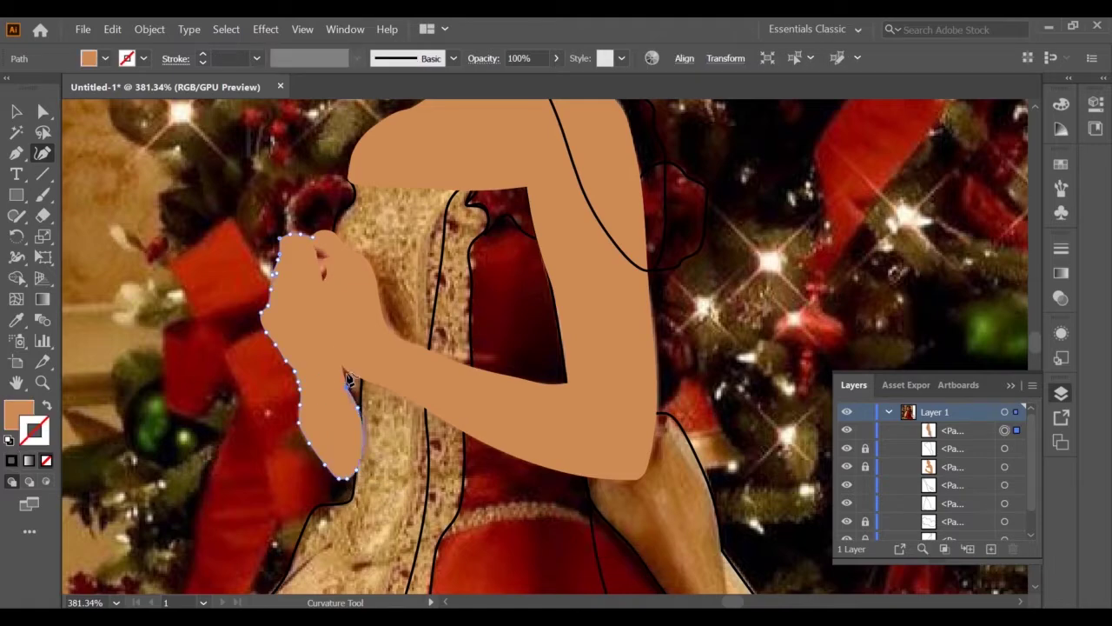
# Switch the far hand shape to no fill with a black 1 pt stroke and complete its outline around the fingers
pyautogui.click(11, 460)
pyautogui.click(17, 413)
pyautogui.click(46, 460)
pyautogui.click(346, 340)
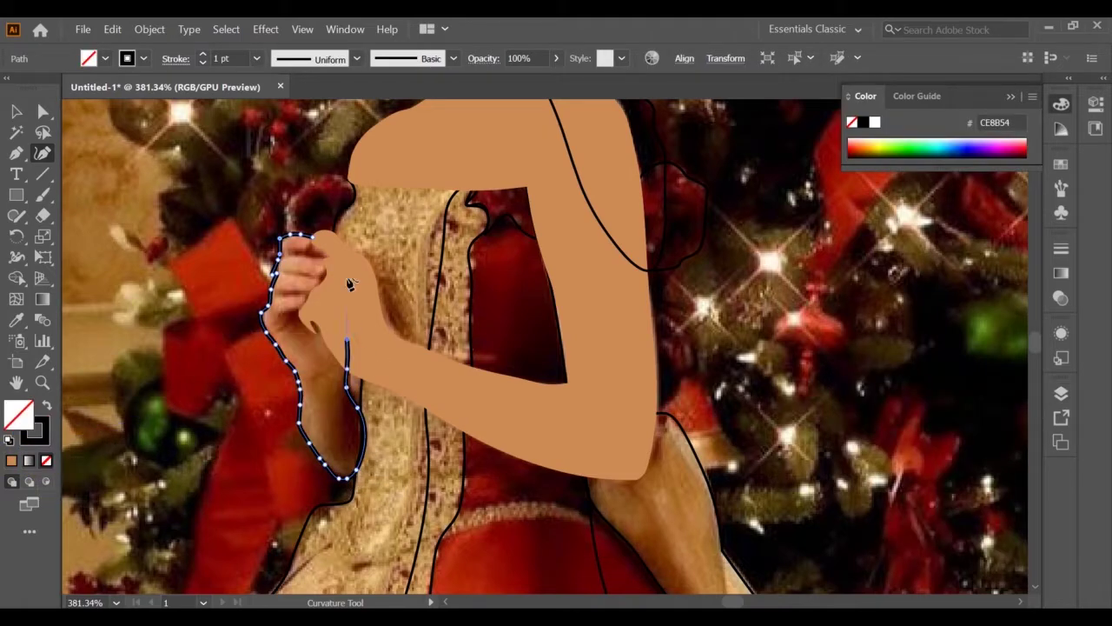
pyautogui.doubleClick(315, 259)
pyautogui.doubleClick(326, 254)
pyautogui.hotkey('ctrl', 'z')
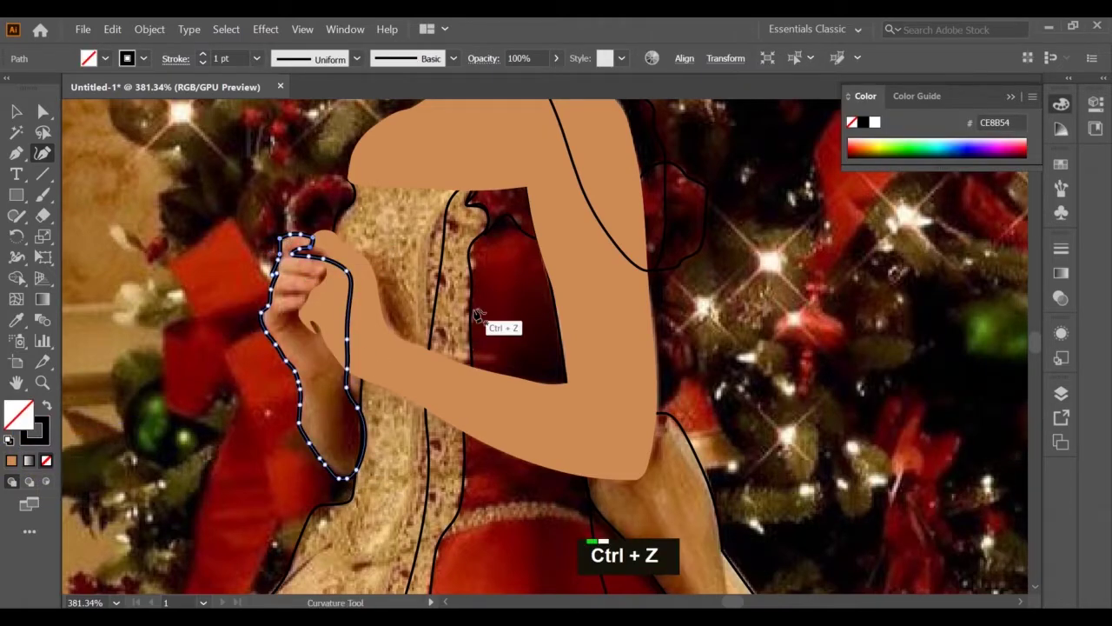
# Fill the far hand and forearm shape with the skin tone sampled from the existing body shape
pyautogui.press('i')
pyautogui.click(506, 153)
pyautogui.press('v')
# Unlock all locked objects in the drawing
pyautogui.click(1060, 392)
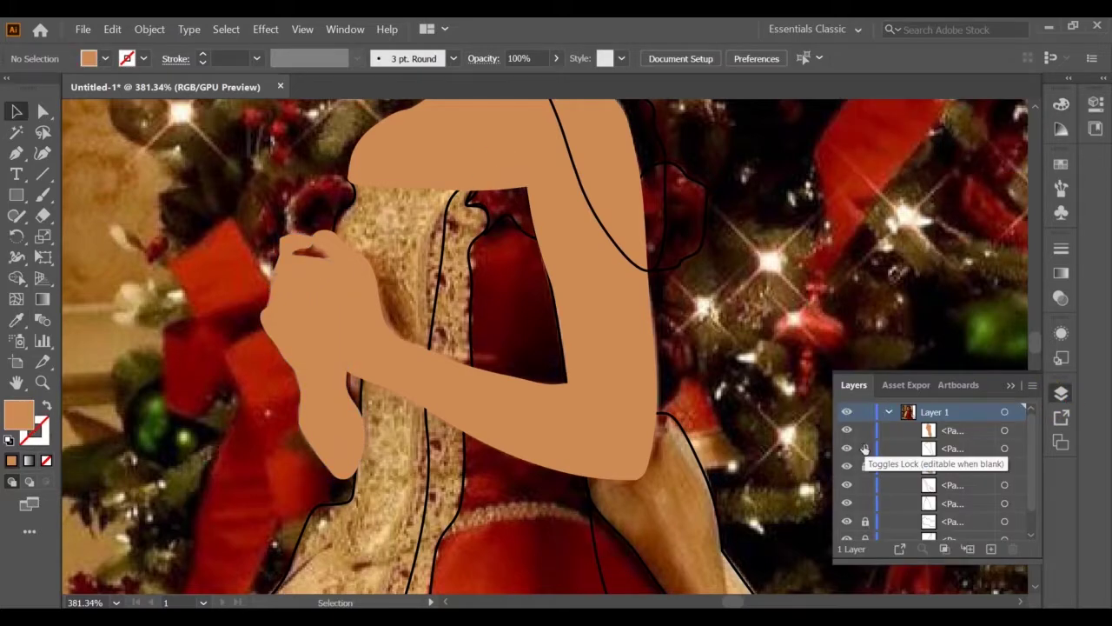
pyautogui.hotkey('alt', 'ctrl', '2')
pyautogui.scroll(5, 658, 143)
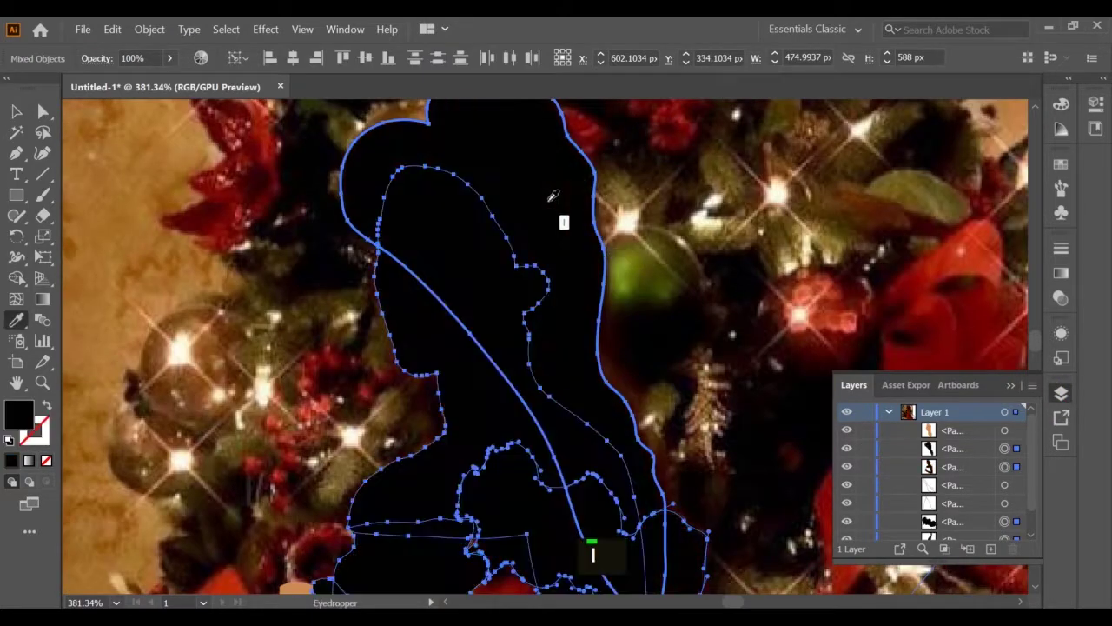
# Fill the hair shape with black sampled from the photo, keeping the other shapes locked
pyautogui.press('i')
pyautogui.hotkey('ctrl', 'z')
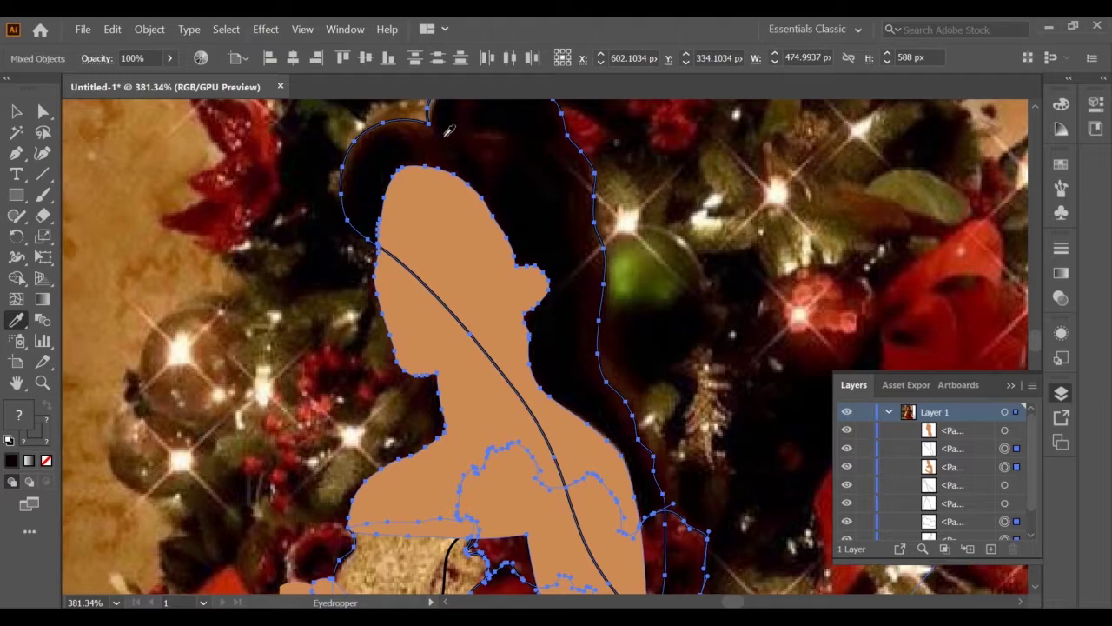
pyautogui.hotkey('ctrl', '2')
pyautogui.click(1004, 448)
pyautogui.press('i')
pyautogui.click(539, 201)
# Lock the hair and fill the trailing overskirt shape with a tan sampled from the photo
pyautogui.scroll(-20, 544, 193)
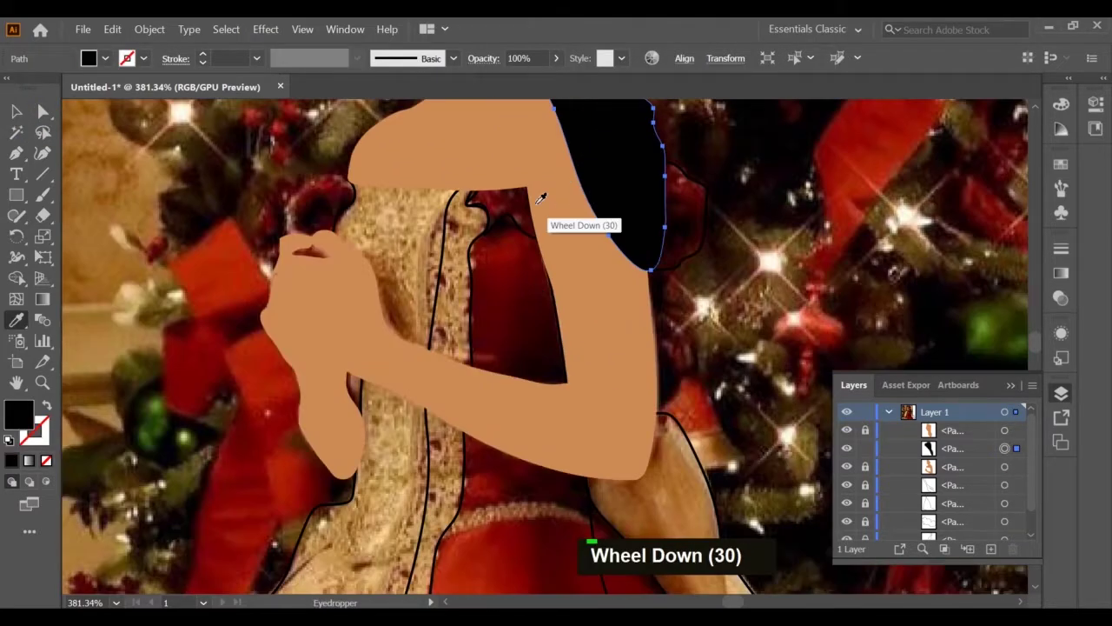
pyautogui.hotkey('ctrl', '2')
pyautogui.click(866, 485)
pyautogui.click(1004, 484)
pyautogui.scroll(-20, 716, 478)
pyautogui.click(749, 334)
# Fill the main skirt shape with a dark red sampled from the photo and lock it
pyautogui.click(865, 487)
pyautogui.click(1004, 503)
pyautogui.click(572, 384)
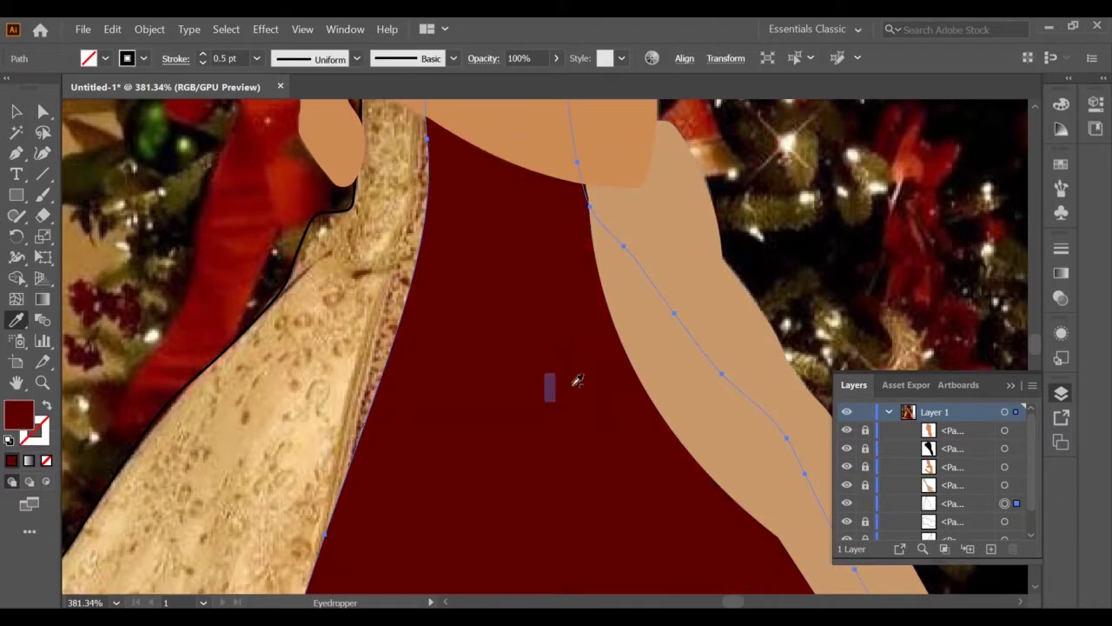
pyautogui.click(865, 503)
pyautogui.scroll(-20, 867, 497)
pyautogui.click(866, 495)
pyautogui.click(1004, 494)
pyautogui.click(331, 390)
pyautogui.hscroll(-17, 333, 390)
pyautogui.hscroll(3, 330, 395)
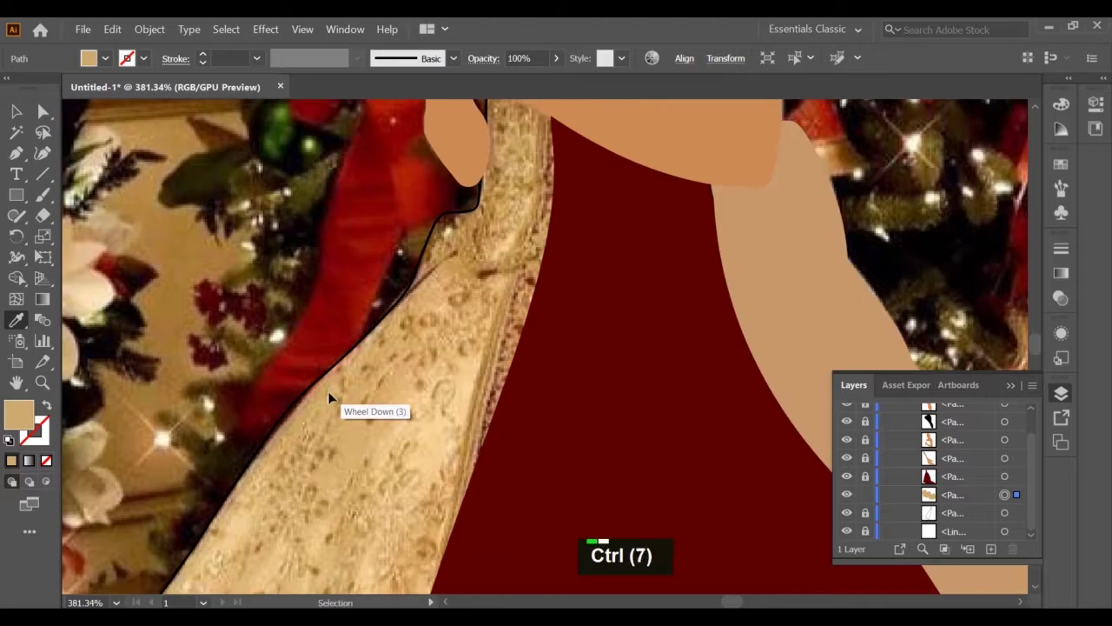
pyautogui.hotkey('ctrl', '0')
pyautogui.hotkey('ctrl', 'z')
# Move the body shape and the far hand shape below the gown's front panel in the stacking order
pyautogui.hotkey('ctrl', '2')
pyautogui.click(866, 494)
pyautogui.click(1004, 495)
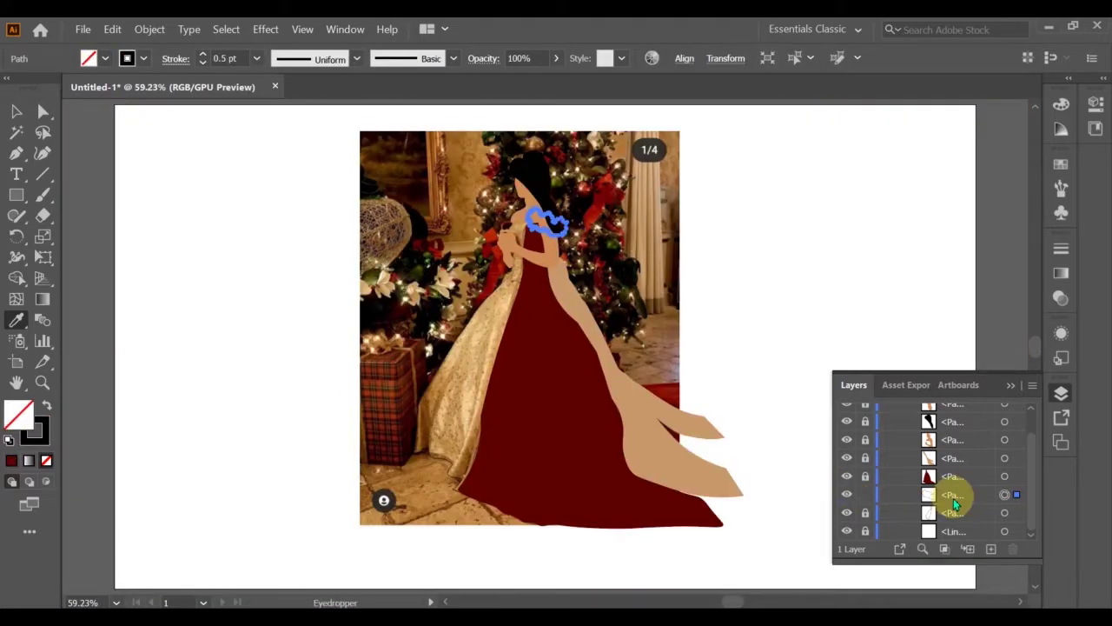
pyautogui.moveTo(945, 442); pyautogui.dragTo(950, 519)
pyautogui.scroll(8, 948, 441)
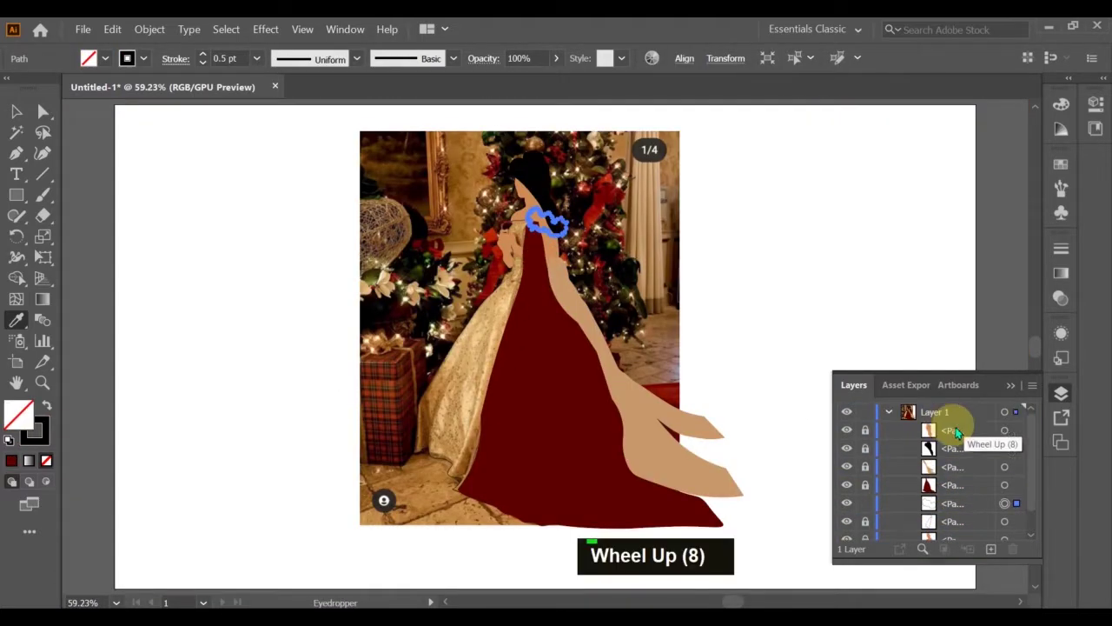
pyautogui.moveTo(948, 432); pyautogui.dragTo(927, 521)
pyautogui.click(865, 522)
pyautogui.click(1018, 521)
# Fill the shoulder ruffle with the skirt's dark red and move the hair shape below the body in the stacking order
pyautogui.click(866, 449)
pyautogui.click(1017, 450)
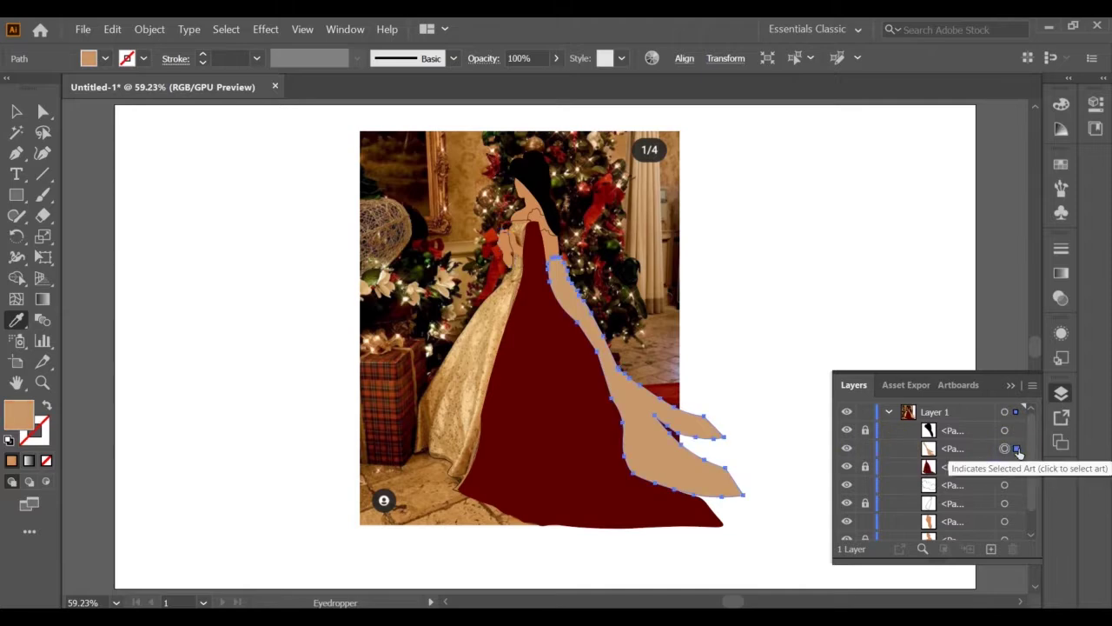
pyautogui.click(1005, 485)
pyautogui.moveTo(984, 430); pyautogui.dragTo(955, 487)
# Unlock the gown's front panel and fill it with a light gold sampled from the photo
pyautogui.scroll(-5, 980, 531)
pyautogui.click(866, 458)
pyautogui.click(1013, 457)
pyautogui.click(485, 358)
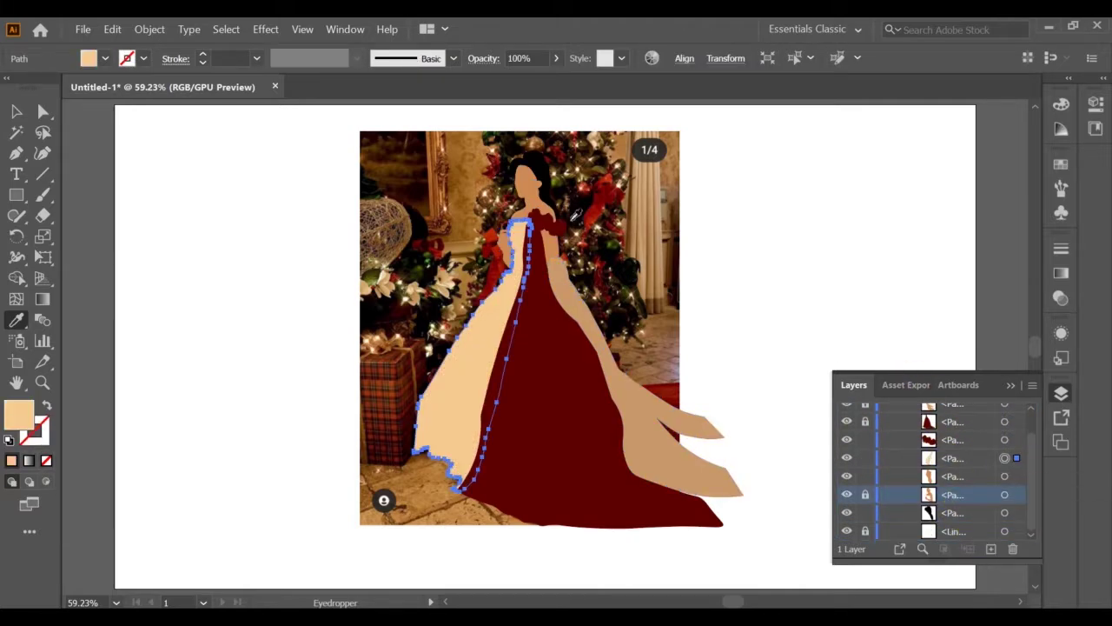
# Lock the photo and traced shapes, and draw a closed rounded ruffle on the far shoulder with the Curvature tool
pyautogui.press('v')
pyautogui.hotkey('ctrl', 'a')
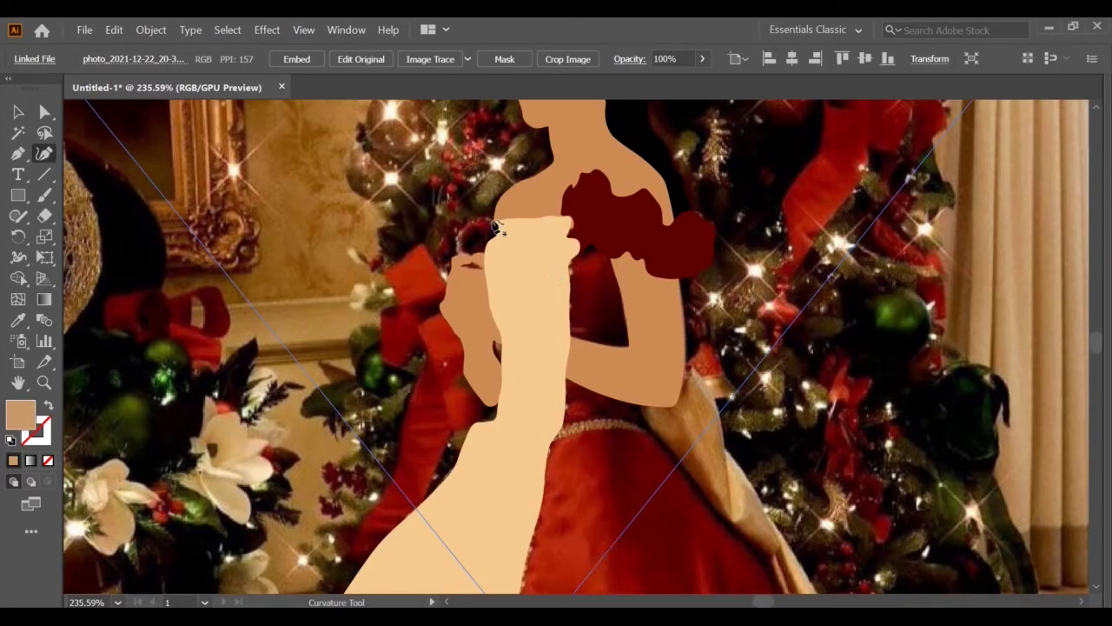
pyautogui.hotkey('ctrl', '2')
pyautogui.hotkey('ctrl', '2')
pyautogui.click(491, 222)
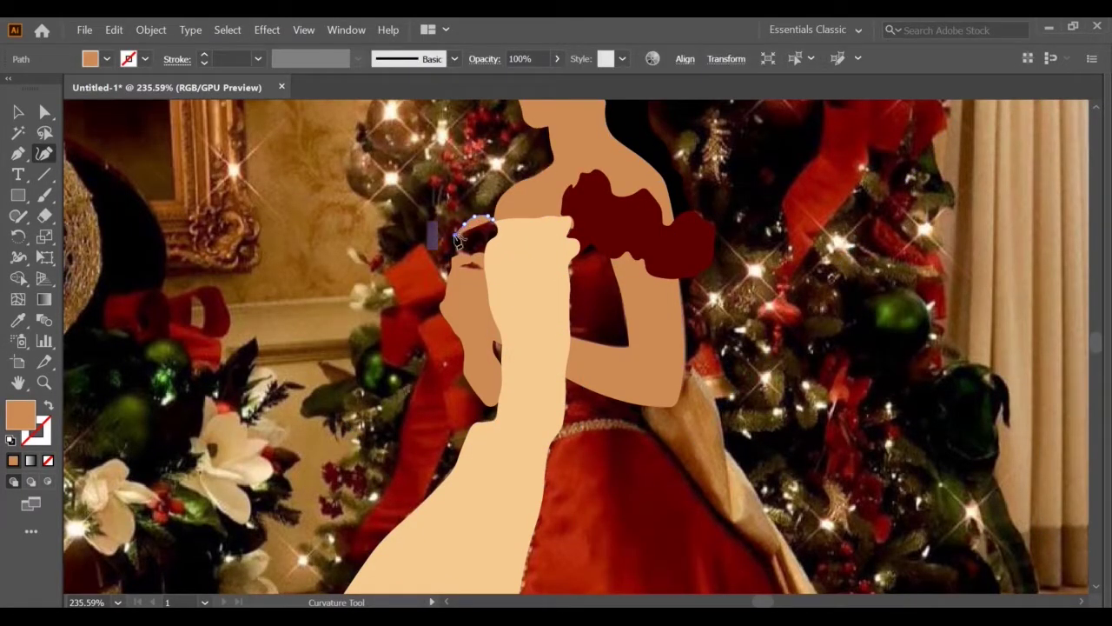
pyautogui.hotkey('ctrl', '2')
pyautogui.click(466, 256)
pyautogui.click(481, 258)
pyautogui.click(499, 248)
pyautogui.click(507, 229)
pyautogui.doubleClick(490, 216)
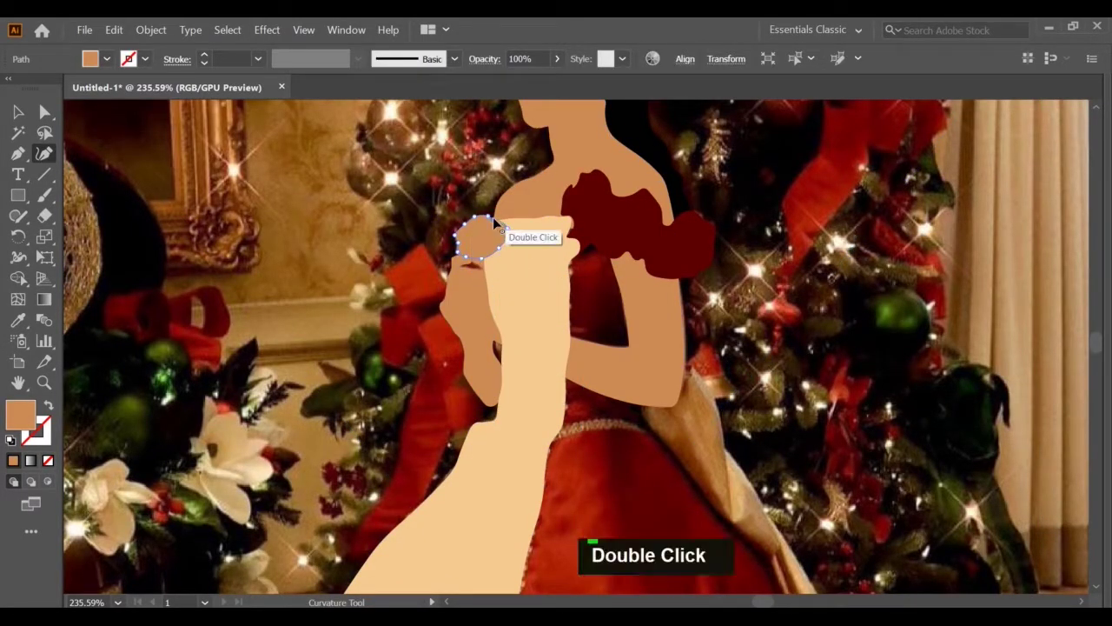
# Fill the far shoulder ruffle with the dark red sampled from the large ruffle and lock it
pyautogui.press('i')
pyautogui.click(613, 218)
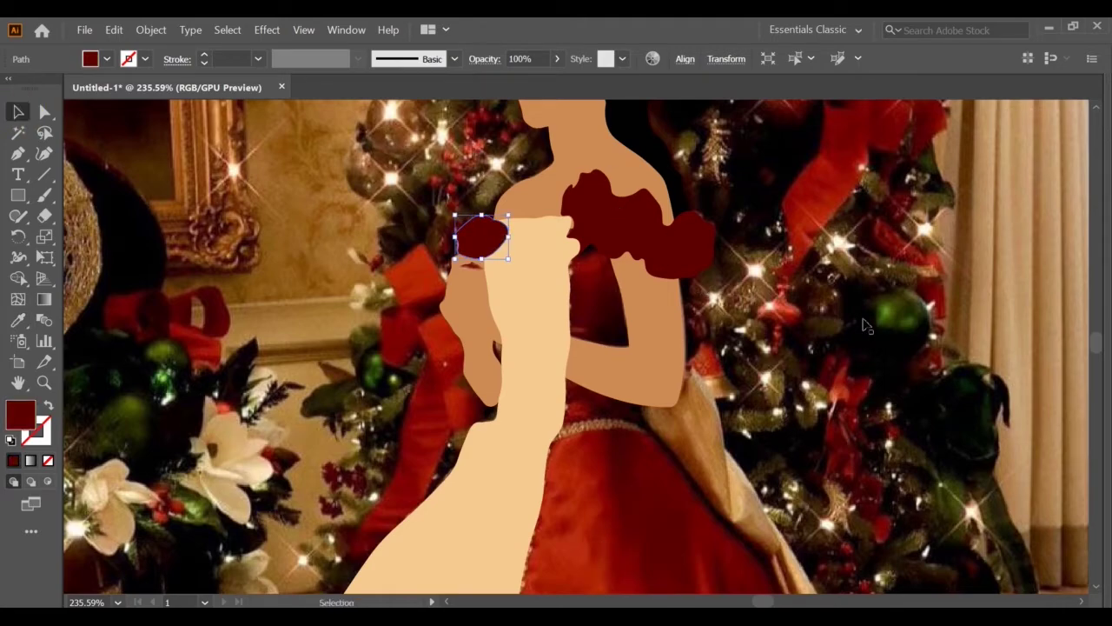
pyautogui.hotkey('ctrl', '2')
pyautogui.click(860, 312)
pyautogui.hotkey('ctrl', 'shift', ']')
pyautogui.hotkey('ctrl', 'z')
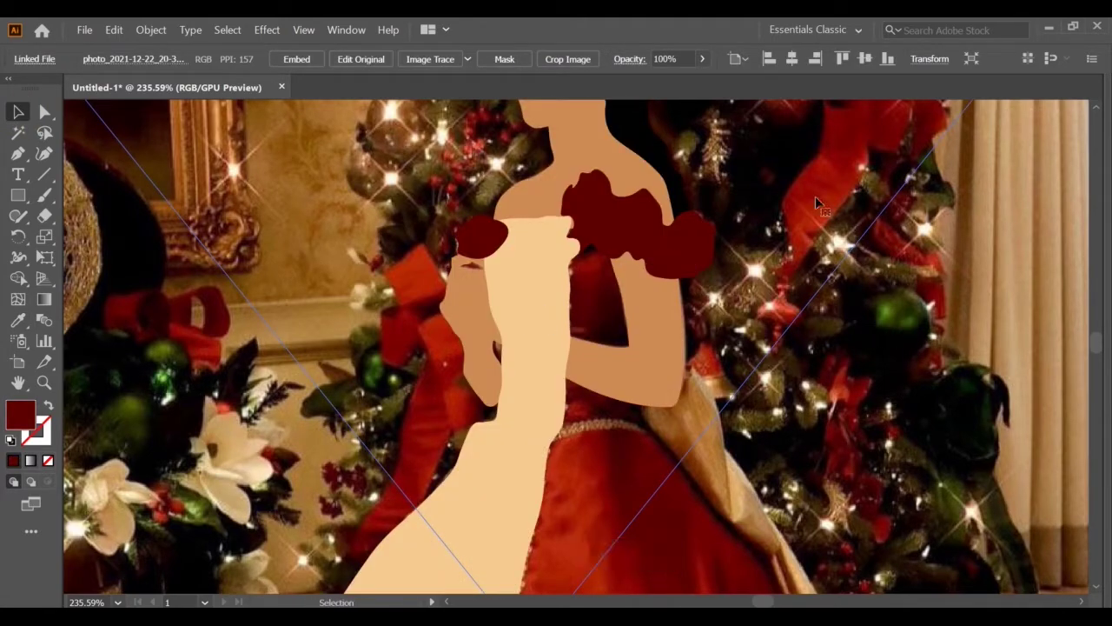
# Lock the photo, bring the large shoulder ruffle to the front and lock it
pyautogui.hotkey('ctrl', '2')
pyautogui.click(534, 462)
pyautogui.click(765, 158)
pyautogui.click(631, 243)
pyautogui.hotkey('ctrl', 'shift', ']')
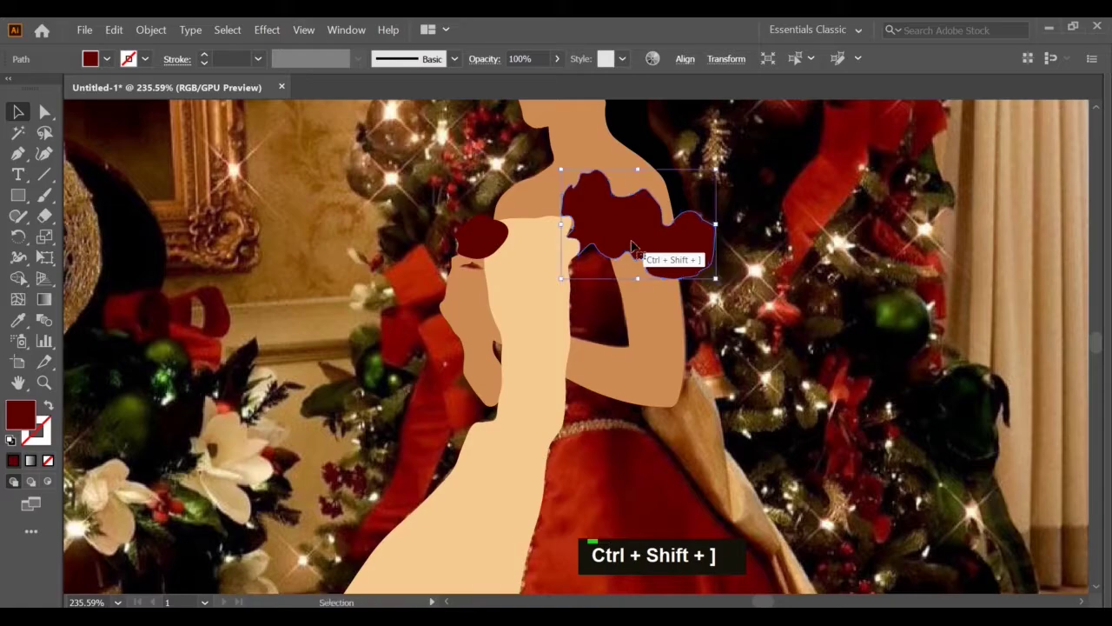
pyautogui.hotkey('ctrl', '2')
# Unlock all objects, clear the selection and get a close view of the bodice
pyautogui.hotkey('alt', 'ctrl', '2')
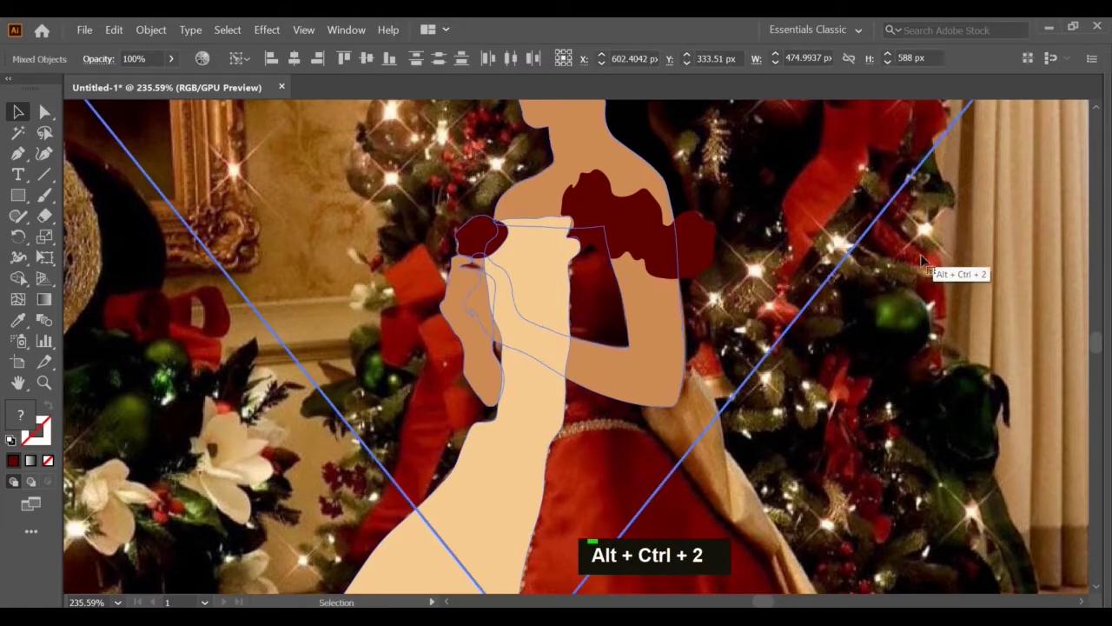
pyautogui.hotkey('ctrl', '0')
pyautogui.hotkey('ctrl', 'shift', 'a')
pyautogui.press('z')
pyautogui.moveTo(565, 224); pyautogui.dragTo(583, 243)
pyautogui.press('v')
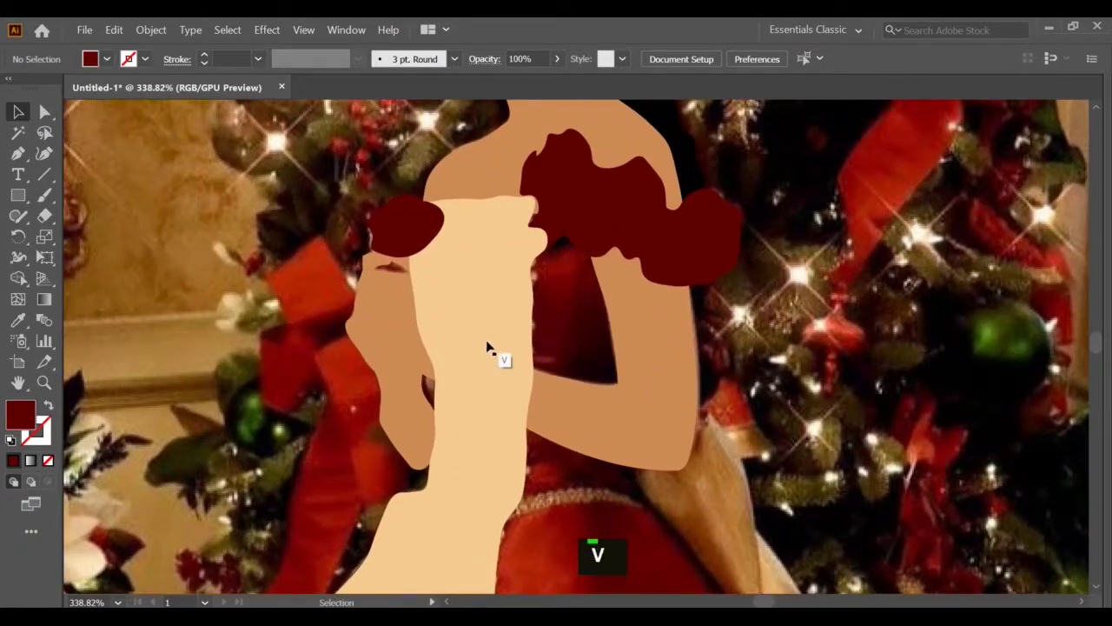
# Try to send the light gold front panel to the back of the stacking order
pyautogui.click(494, 351)
pyautogui.rightClick(488, 346)
pyautogui.moveTo(528, 272)
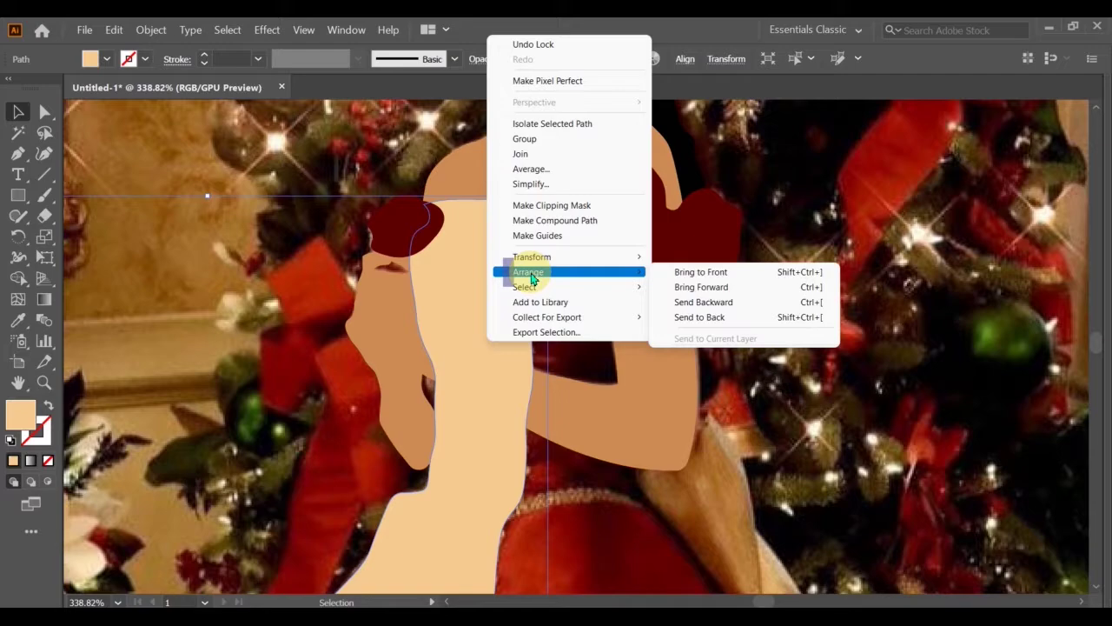
pyautogui.click(733, 318)
pyautogui.hotkey('ctrl', 'z')
# Reshape the upper end of the dark red skirt by moving its anchor point up under the shoulder ruffle
pyautogui.click(576, 347)
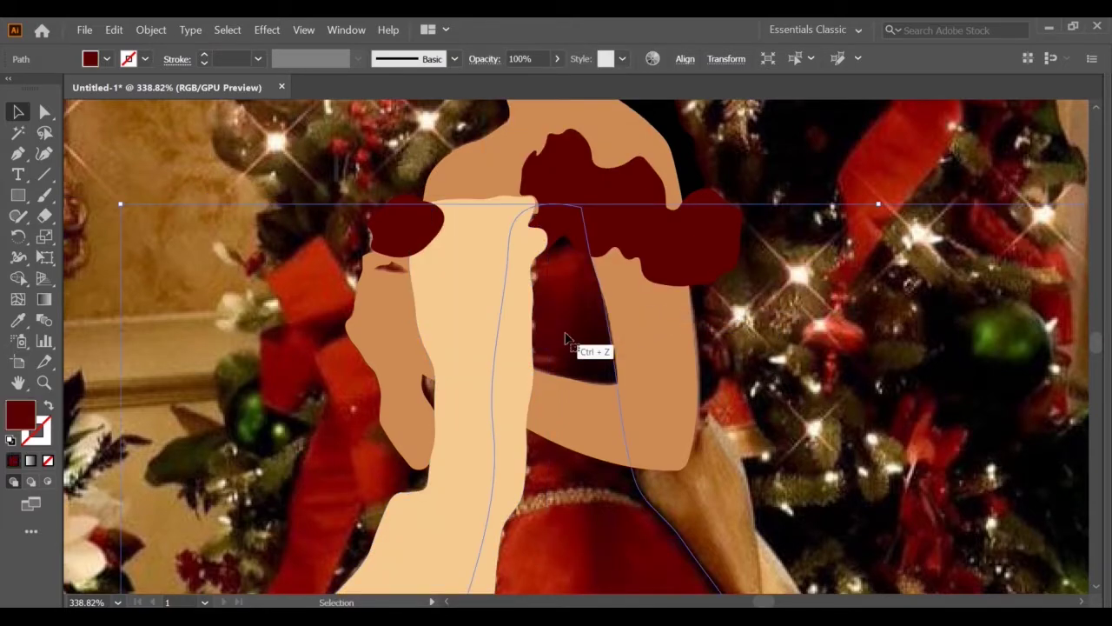
pyautogui.press('a')
pyautogui.moveTo(517, 217); pyautogui.dragTo(539, 182)
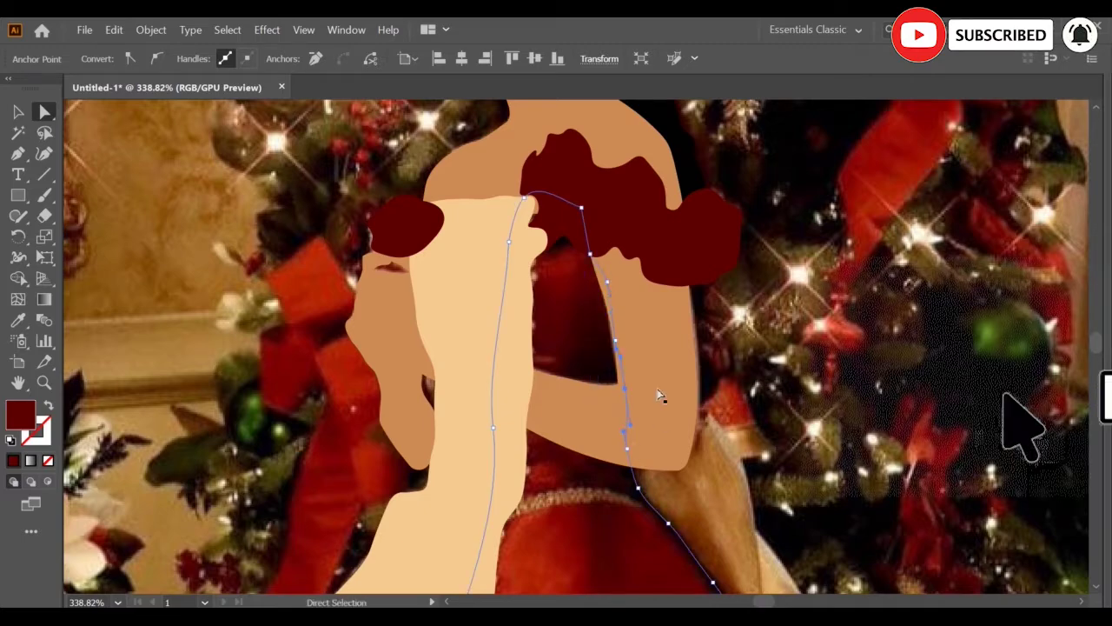
pyautogui.hotkey('ctrl', '2')
# Unlock all objects and move the reference photo beside the traced figure
pyautogui.hotkey('alt', 'ctrl', '2')
pyautogui.hotkey('ctrl', '0')
pyautogui.moveTo(404, 220); pyautogui.dragTo(709, 247)
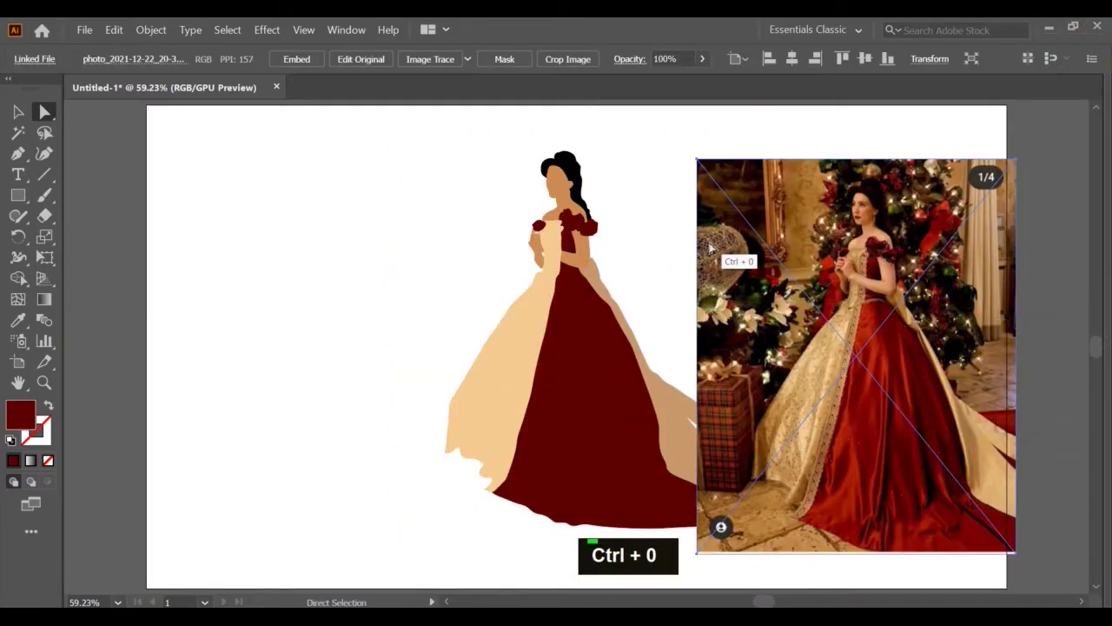
# Recolour the large shoulder ruffle with a darker maroon
pyautogui.click(574, 219)
pyautogui.press('i')
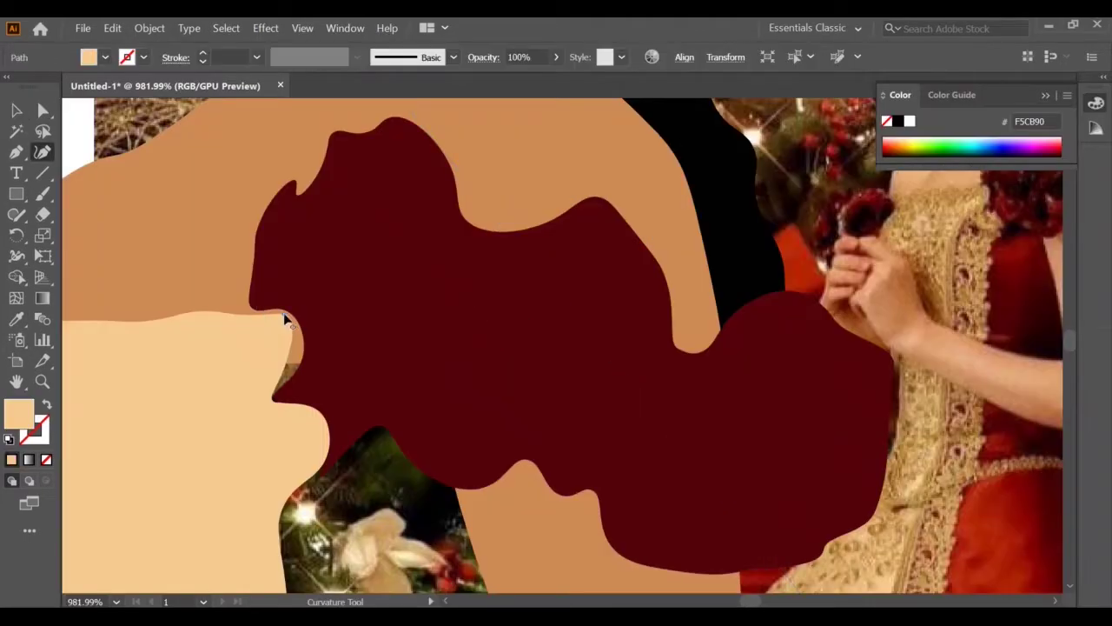
# Trace the inner edge of the front panel's trim from the neckline down past the waist with the Curvature tool
pyautogui.hotkey('ctrl', '2')
pyautogui.click(287, 313)
pyautogui.click(252, 349)
pyautogui.scroll(-10, 234, 348)
pyautogui.scroll(8, 218, 429)
pyautogui.scroll(-5, 218, 427)
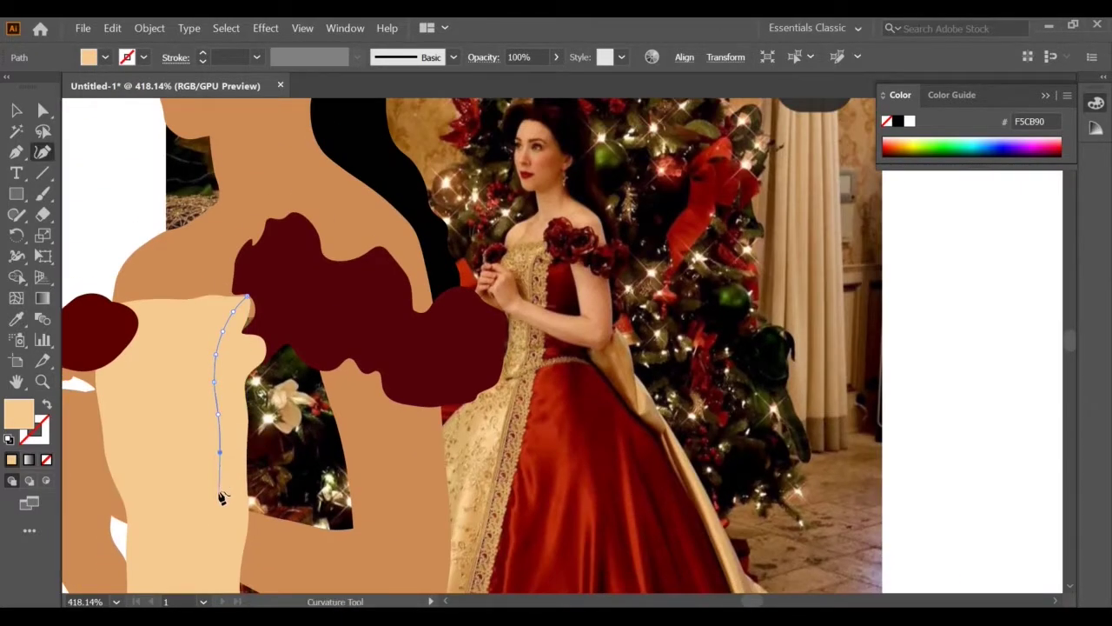
pyautogui.scroll(-5, 220, 533)
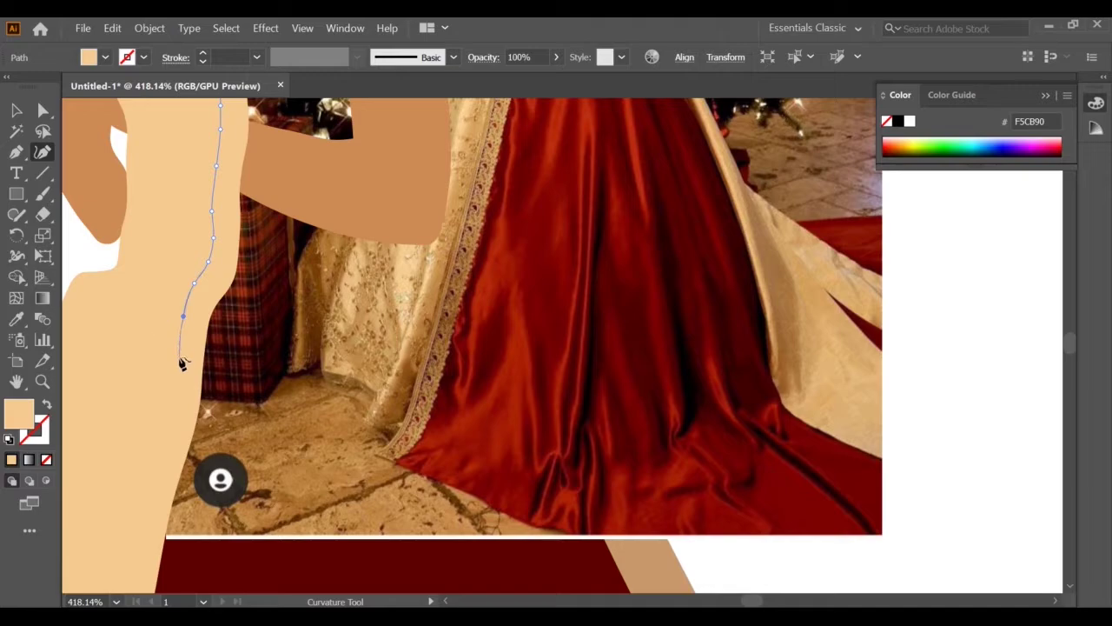
pyautogui.hscroll(-3, 165, 417)
pyautogui.scroll(-5, 268, 311)
pyautogui.scroll(-4, 216, 530)
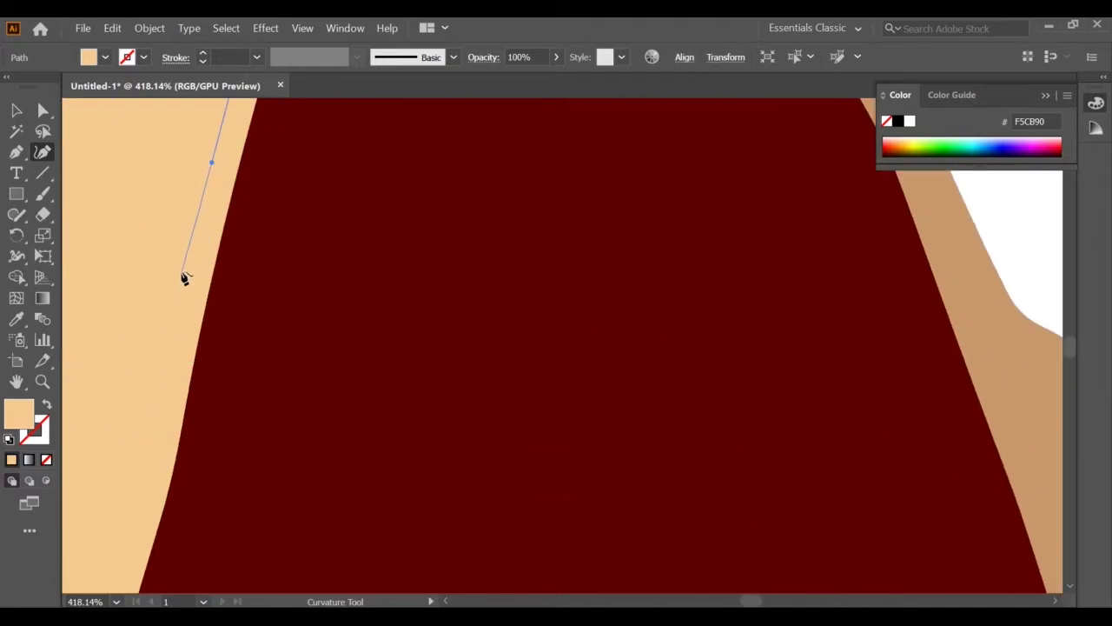
pyautogui.scroll(-3, 135, 514)
pyautogui.hscroll(-2, 136, 515)
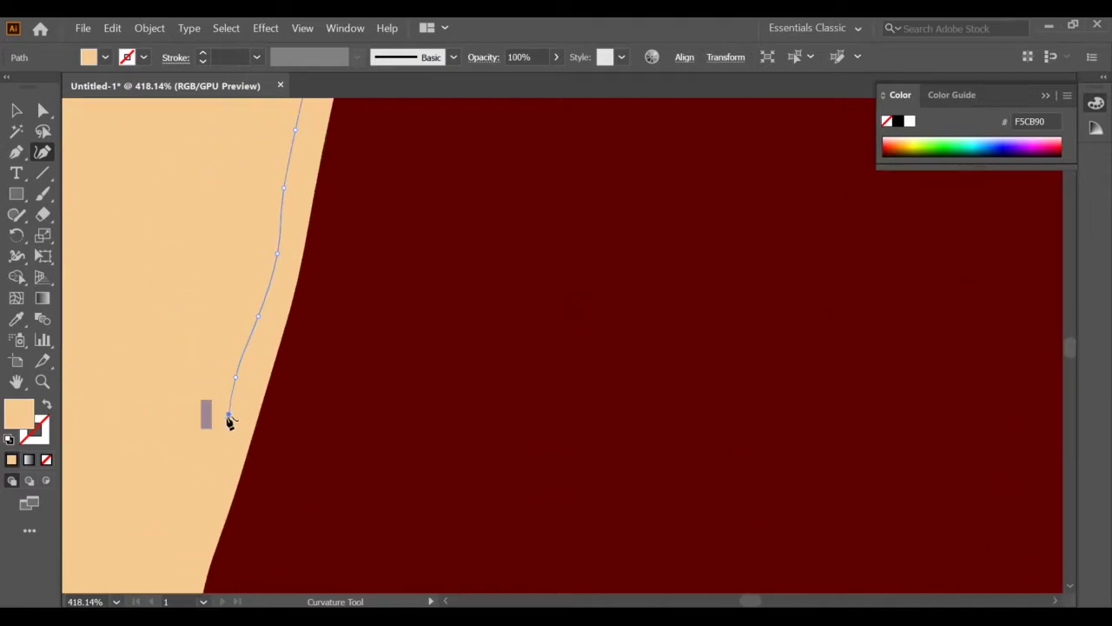
# Continue the trim's inner edge down the lower skirt to the pointed corner at the hem
pyautogui.click(193, 523)
pyautogui.scroll(-6, 194, 524)
pyautogui.hscroll(-2, 194, 525)
pyautogui.scroll(1, 193, 525)
pyautogui.click(299, 205)
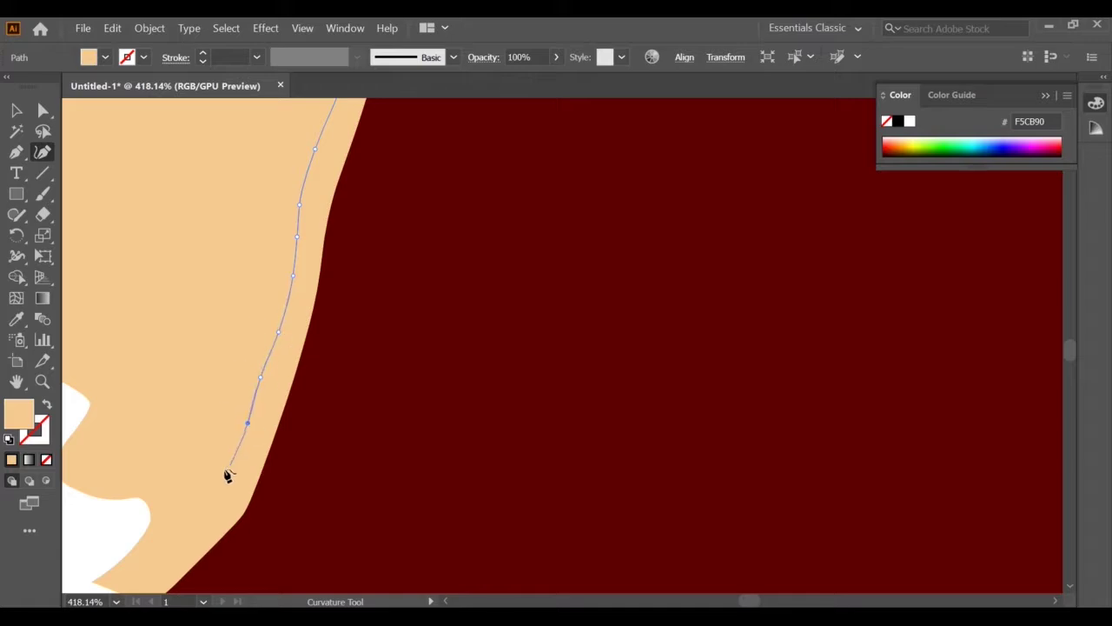
pyautogui.scroll(-15, 137, 571)
pyautogui.doubleClick(142, 395)
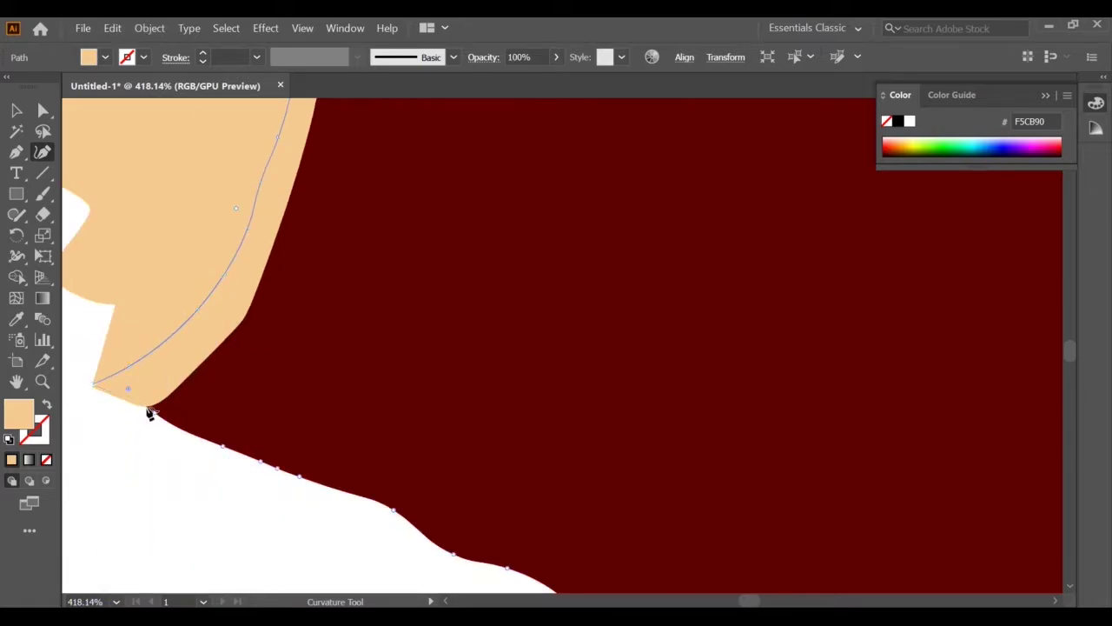
# Undo the accidental edits at the hem, lock the underlying shapes and resume the trim outline from the hem corner
pyautogui.hotkey('ctrl', '2')
pyautogui.hotkey('ctrl', 'z')
pyautogui.hotkey('ctrl', 'z')
pyautogui.hotkey('ctrl', 'z')
pyautogui.hotkey('ctrl', '2')
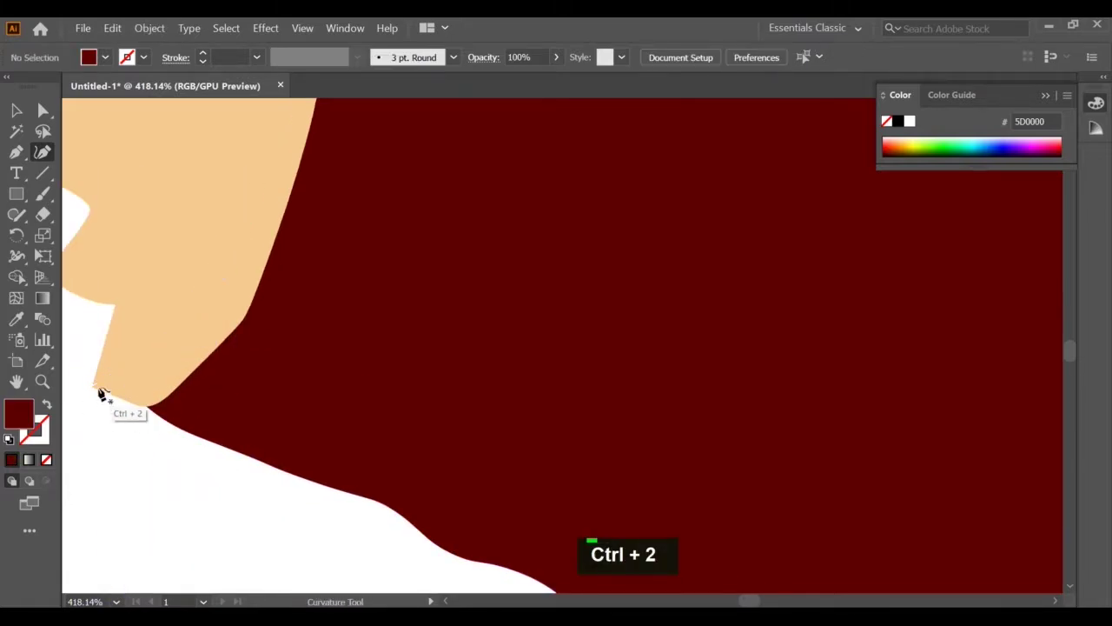
pyautogui.click(93, 384)
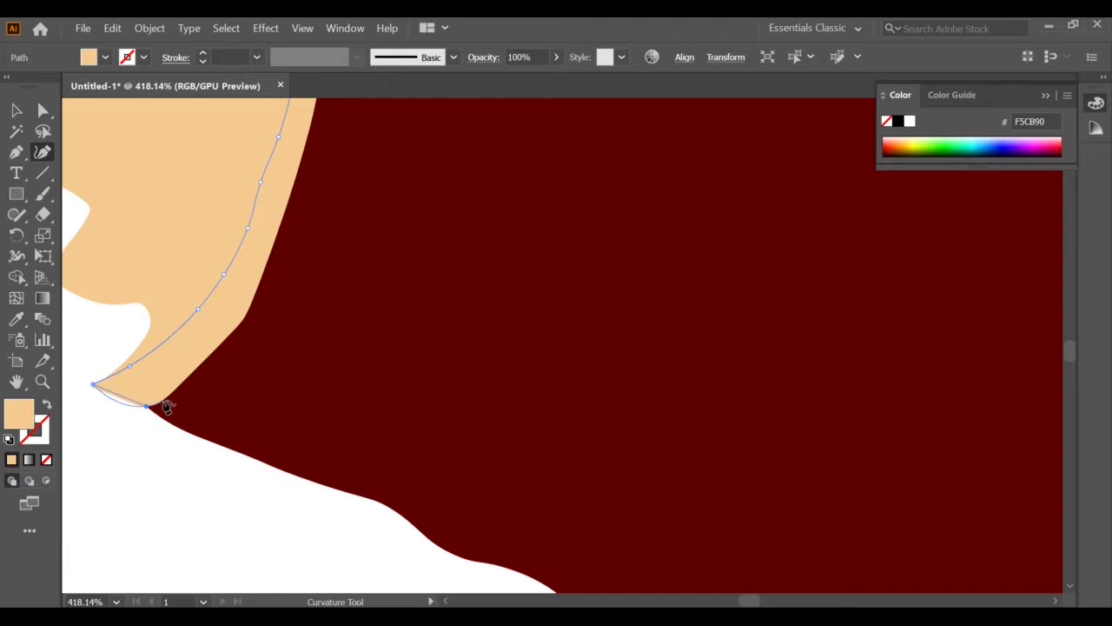
# Trace the trim's outer edge from the hem upward along the boundary with the red skirt
pyautogui.rightClick(223, 345)
pyautogui.click(248, 316)
pyautogui.click(256, 286)
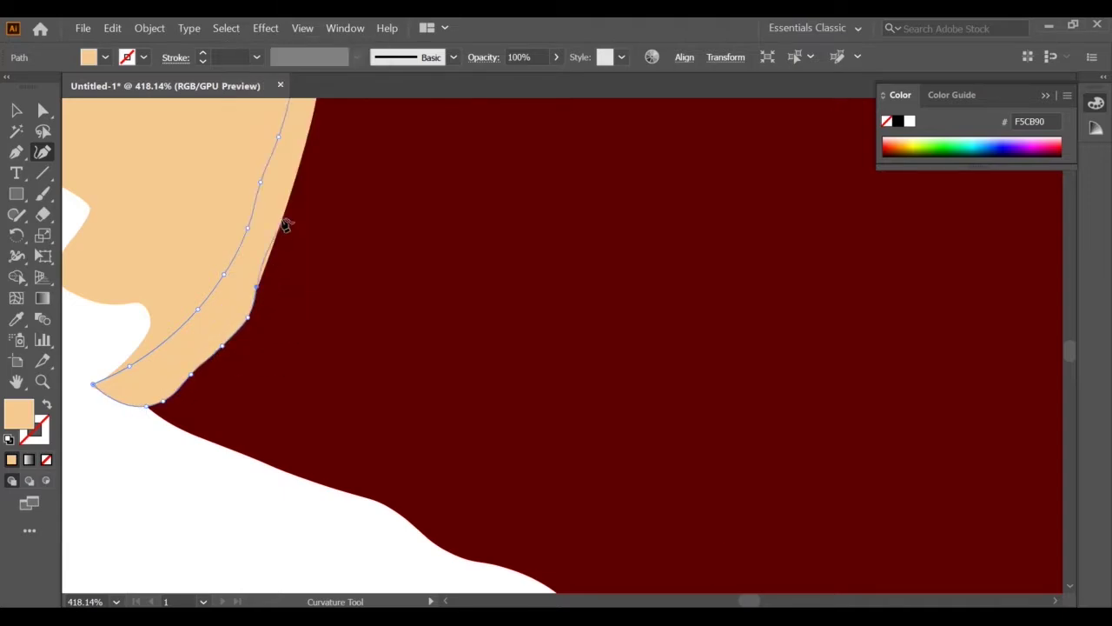
pyautogui.hotkey('ctrl', 'z')
pyautogui.click(267, 266)
pyautogui.click(275, 241)
pyautogui.click(299, 171)
# Extend the trim's outer edge up the lower skirt and redo the misplaced curve points along the red boundary
pyautogui.scroll(17, 306, 354)
pyautogui.click(308, 359)
pyautogui.click(314, 333)
pyautogui.click(336, 252)
pyautogui.click(346, 185)
pyautogui.scroll(16, 371, 353)
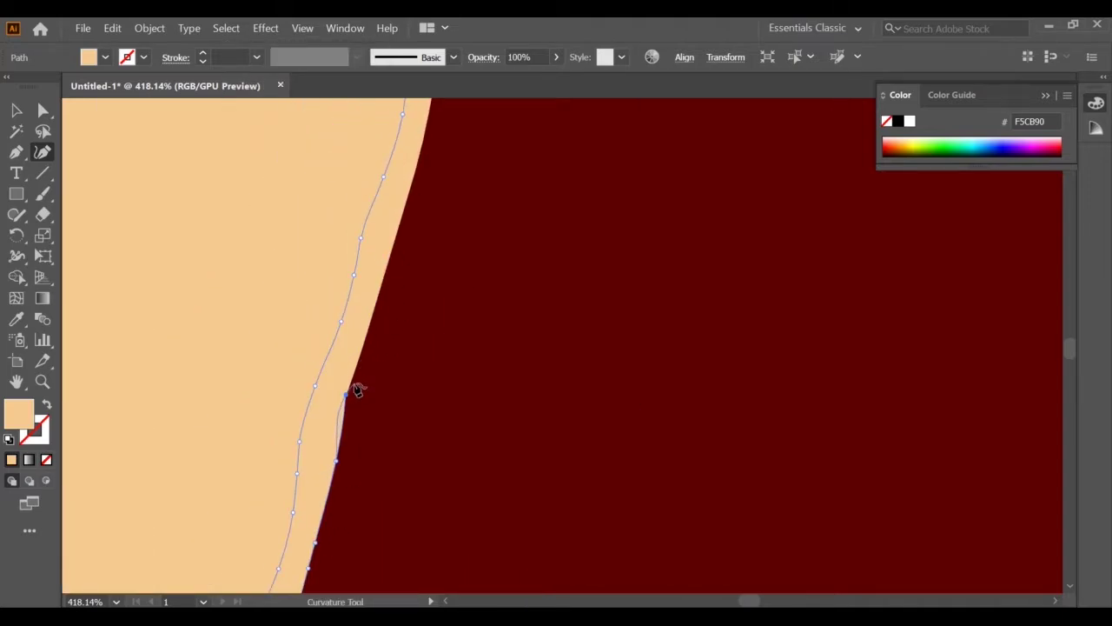
pyautogui.hotkey('ctrl', 'z')
pyautogui.hotkey('ctrl', 'z')
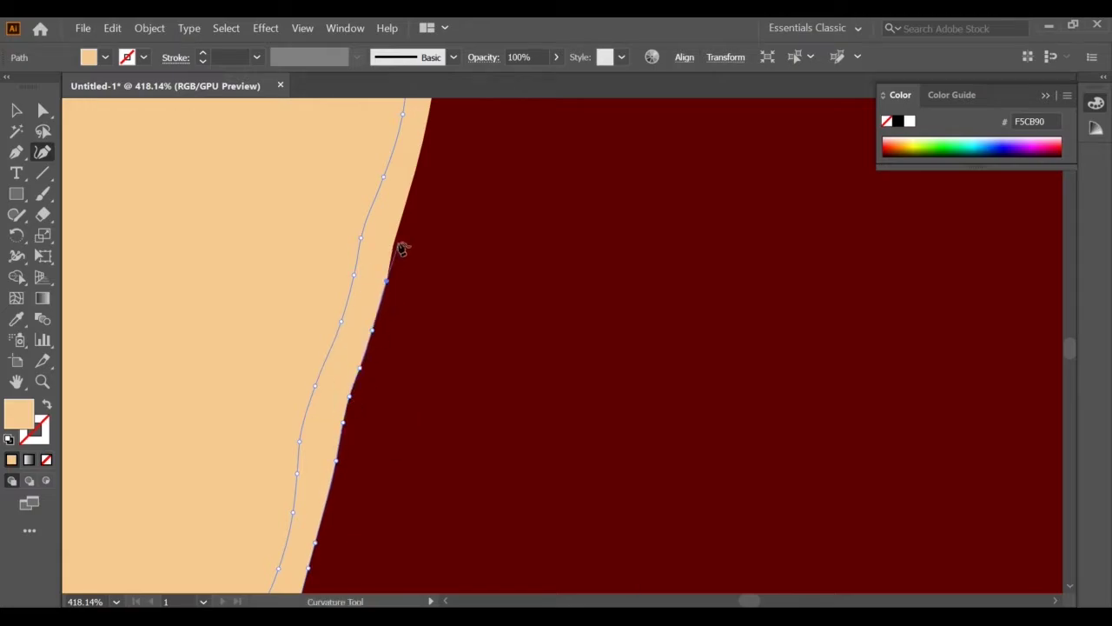
# Complete the trim's outer edge up the skirt, waist and bodice, around the notch to the neckline
pyautogui.scroll(20, 402, 250)
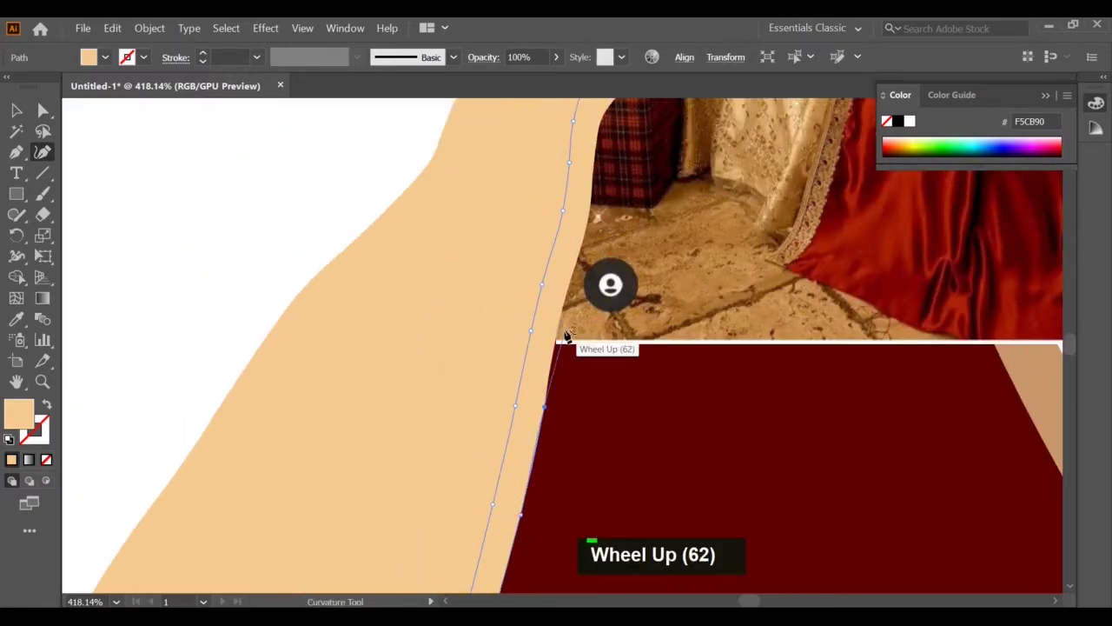
pyautogui.scroll(20, 566, 337)
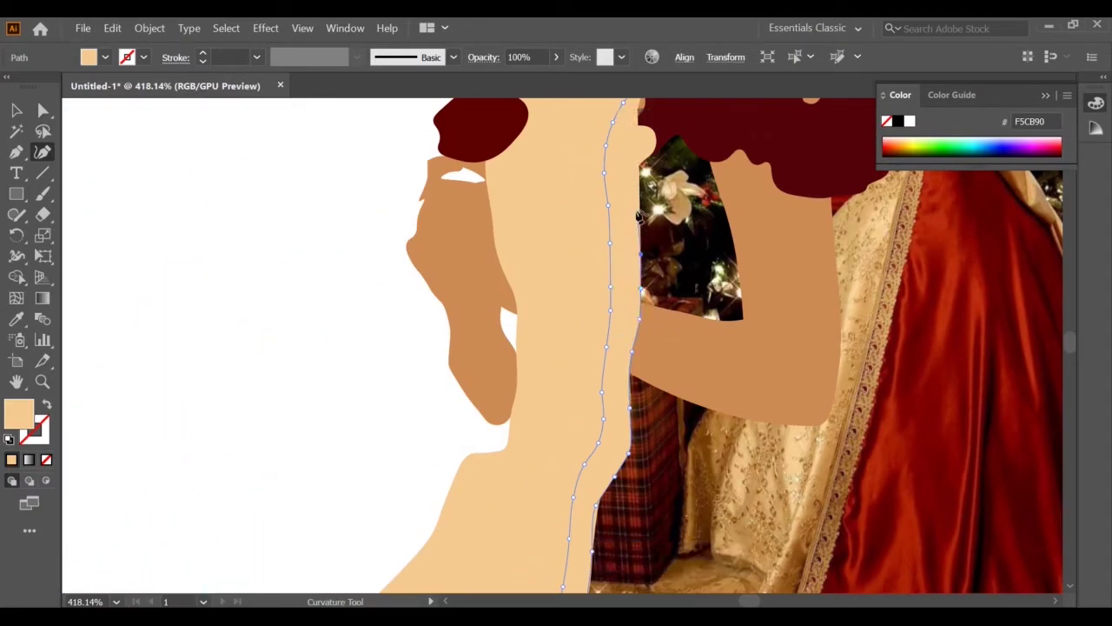
pyautogui.scroll(14, 639, 217)
pyautogui.hotkey('ctrl', '2')
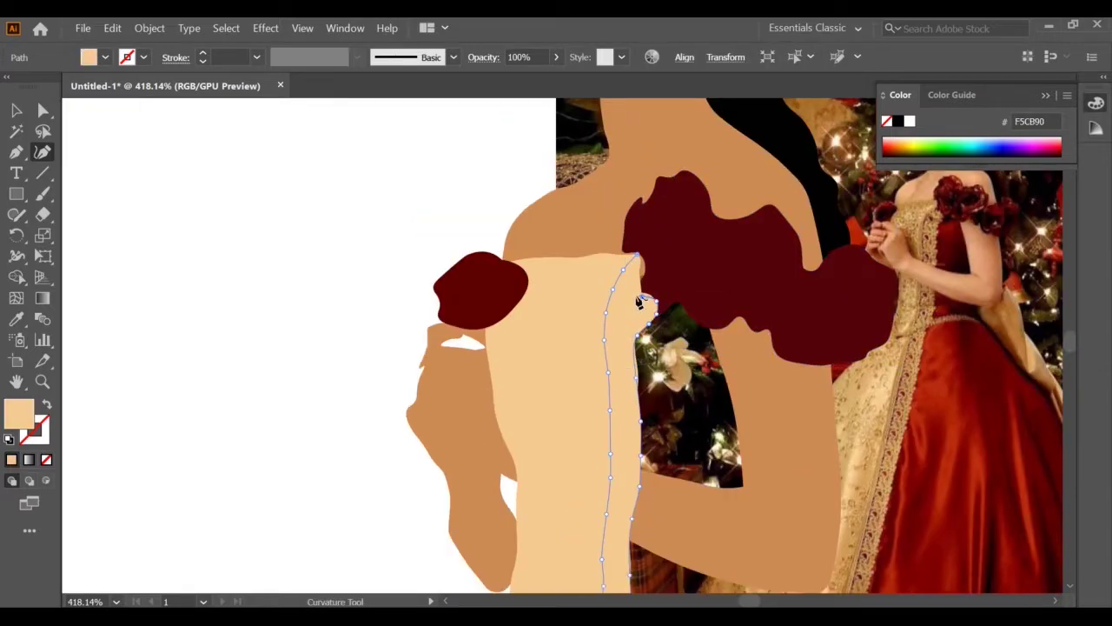
pyautogui.doubleClick(643, 274)
pyautogui.press('v')
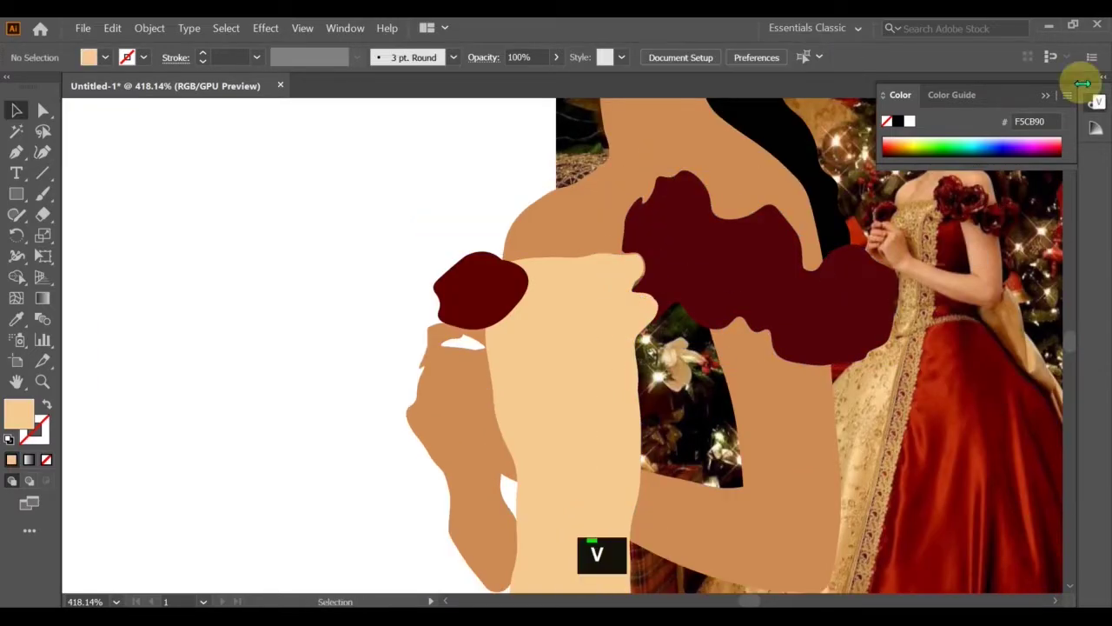
# Unlock the gold gown panel's path in the layer list and select it
pyautogui.click(1101, 79)
pyautogui.click(1101, 79)
pyautogui.moveTo(1090, 91); pyautogui.dragTo(1043, 186)
pyautogui.click(875, 334)
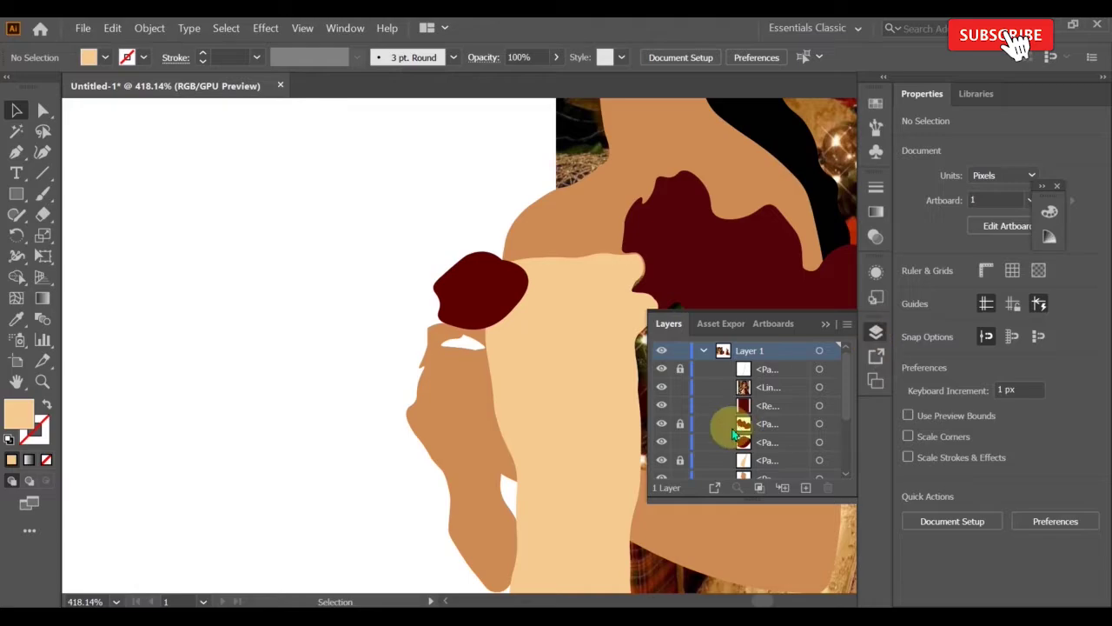
pyautogui.click(680, 460)
pyautogui.click(819, 459)
pyautogui.hotkey('shift', 'Tab')
# Adjust the gold panel's anchor points at the bodice notch and the pointed hem corner to align with the trim
pyautogui.scroll(-20, 596, 513)
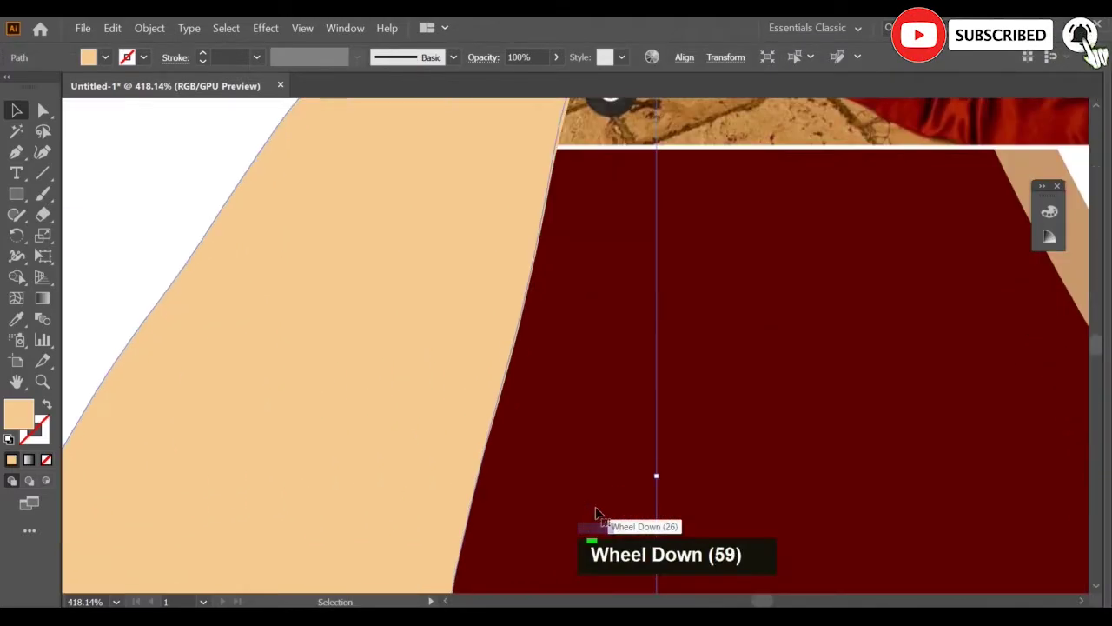
pyautogui.scroll(6, 648, 478)
pyautogui.scroll(20, 647, 478)
pyautogui.press('Right')
pyautogui.press('a')
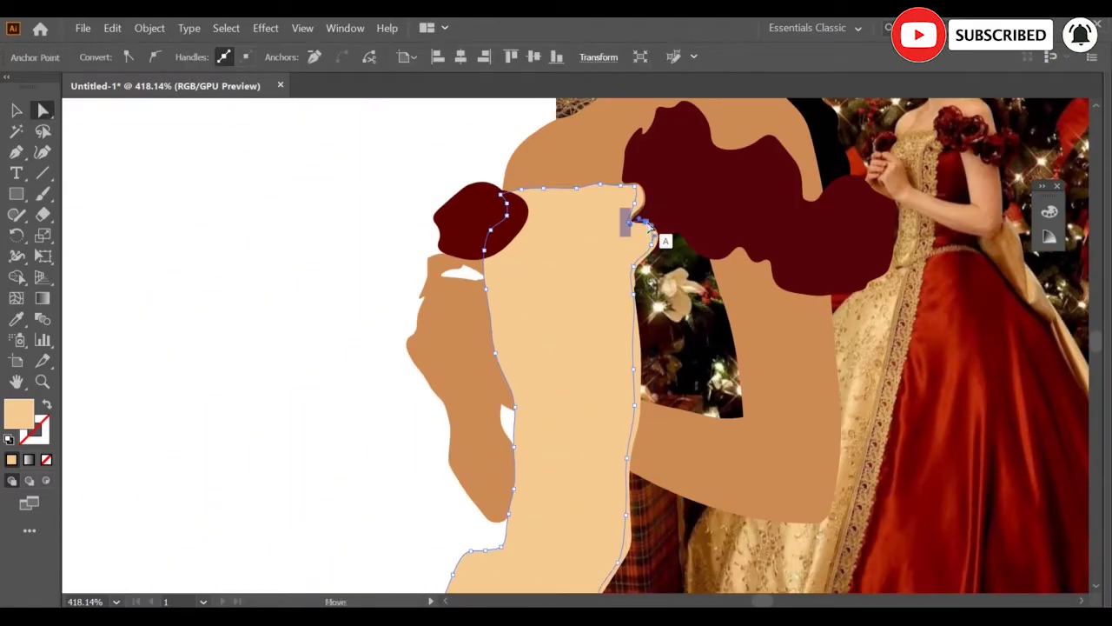
pyautogui.scroll(-20, 640, 237)
pyautogui.hscroll(-4, 644, 236)
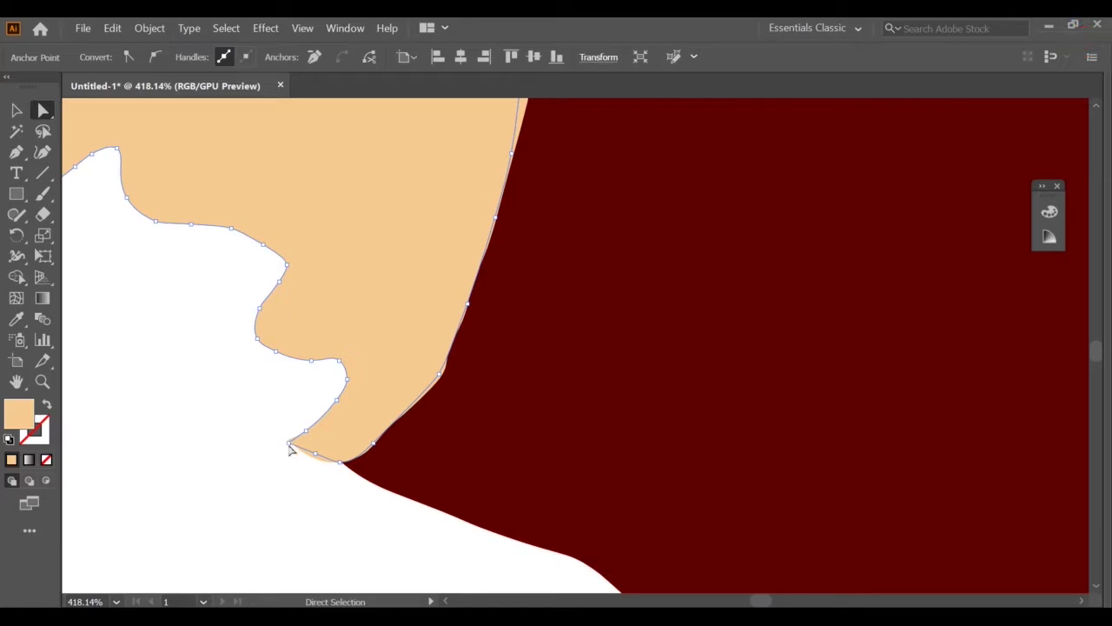
pyautogui.moveTo(289, 442); pyautogui.dragTo(288, 440)
pyautogui.press('v')
pyautogui.click(283, 373)
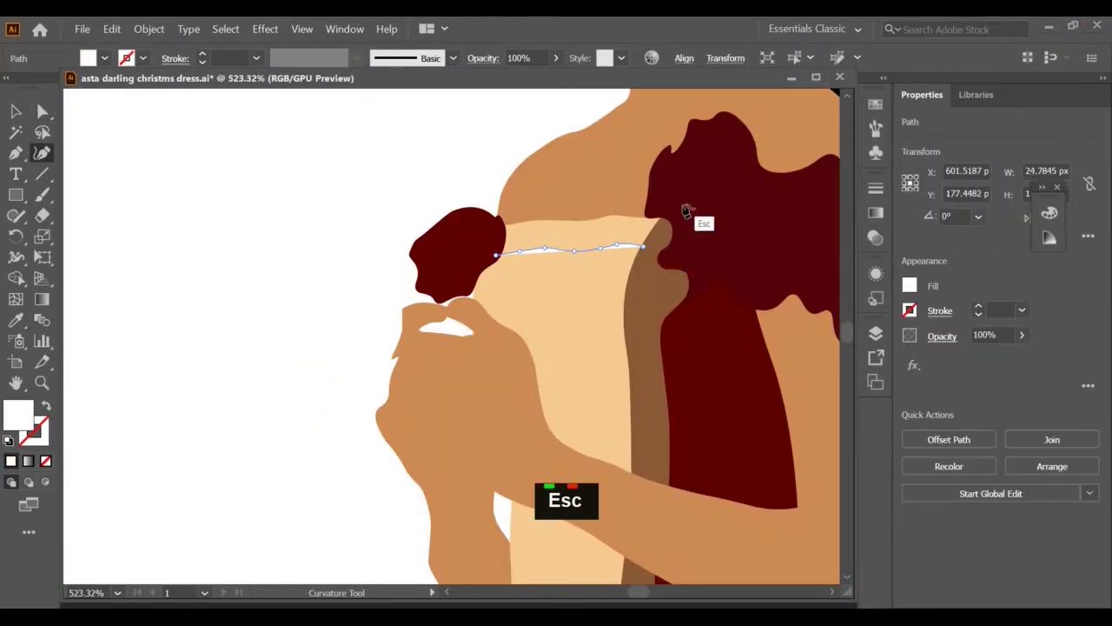
# Give the wavy line across the upper bodice a black 0.25 pt stroke
pyautogui.click(37, 434)
pyautogui.click(11, 461)
pyautogui.click(203, 63)
pyautogui.click(203, 63)
pyautogui.click(202, 62)
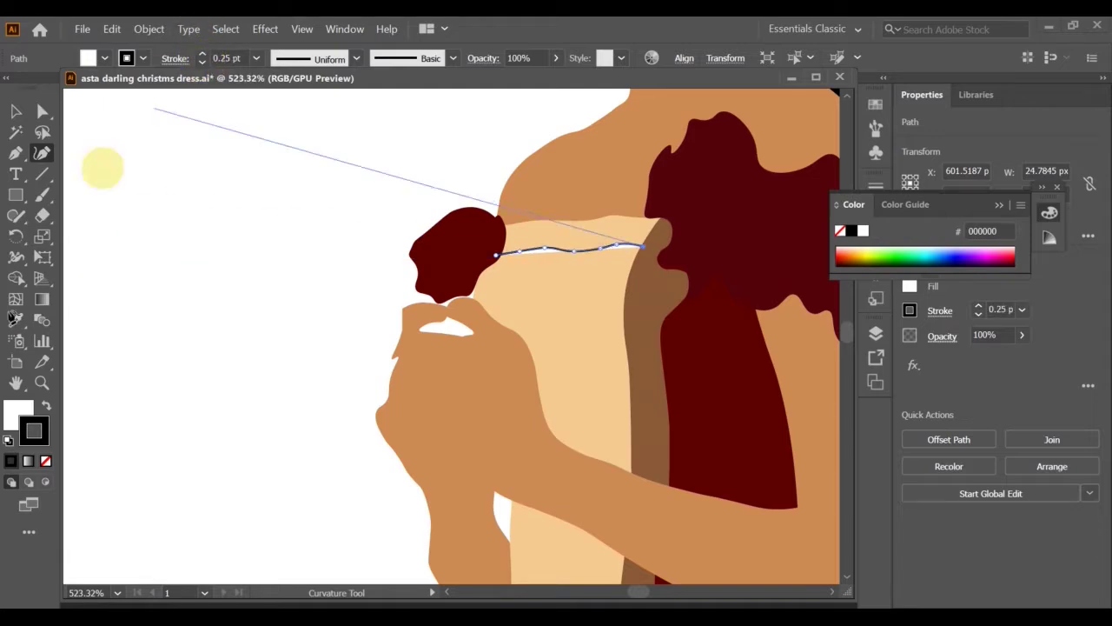
# Sample the trim's brown for the wavy bodice line and apply it as a 0.5 pt stroke without fill
pyautogui.press('i')
pyautogui.click(640, 313)
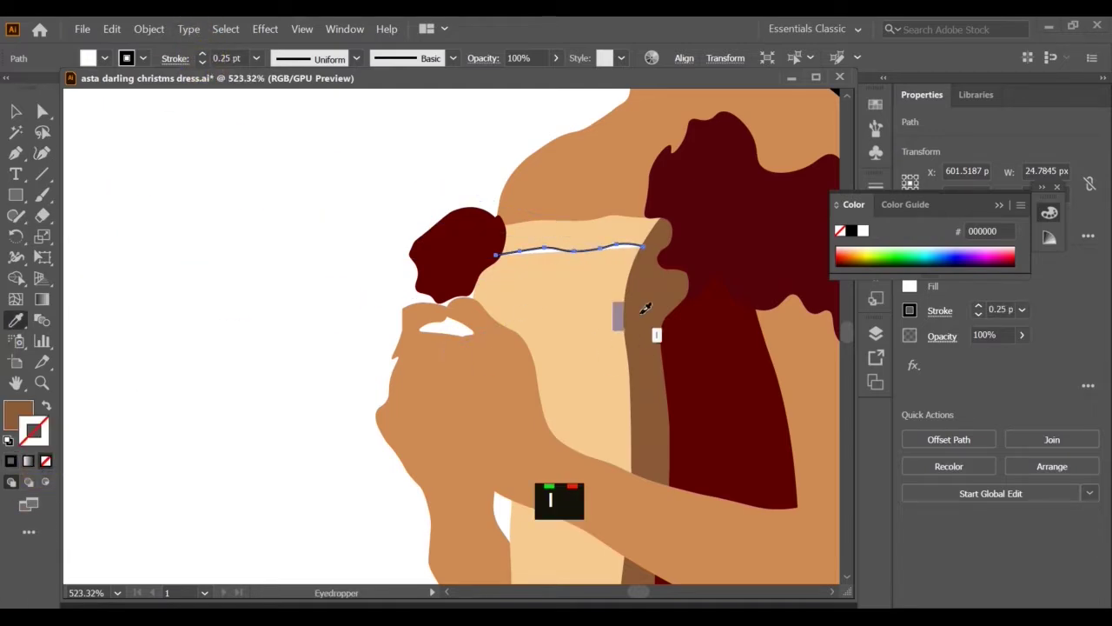
pyautogui.click(46, 406)
pyautogui.click(202, 62)
pyautogui.click(202, 62)
pyautogui.click(15, 111)
pyautogui.click(405, 218)
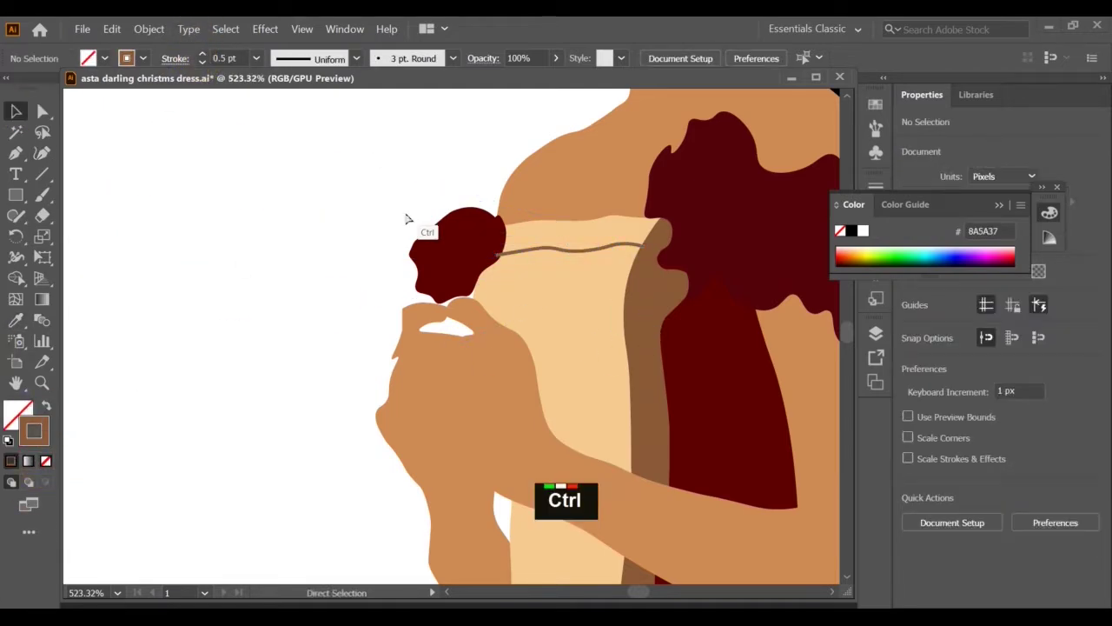
# Reselect the wavy bodice line and apply the width profile with two bulges
pyautogui.hotkey('ctrl', 'z')
pyautogui.click(356, 58)
pyautogui.click(338, 104)
pyautogui.click(355, 59)
pyautogui.click(339, 140)
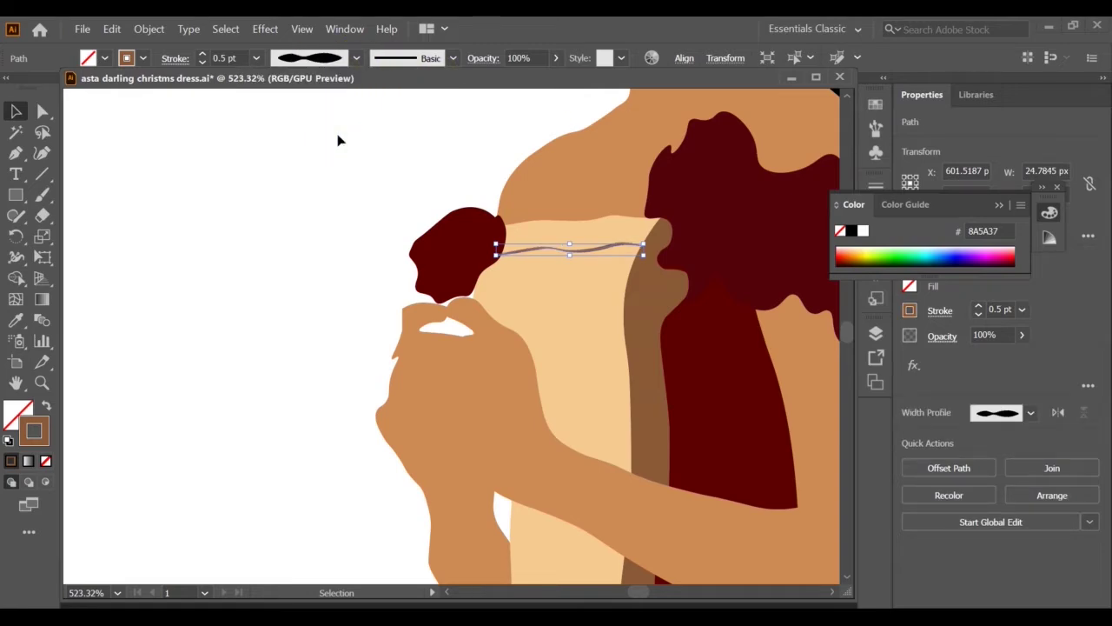
# Place a copy of the wavy line just above the original and set its stroke to 0.25 pt
pyautogui.hotkey('ctrl', 'c')
pyautogui.press('Up')
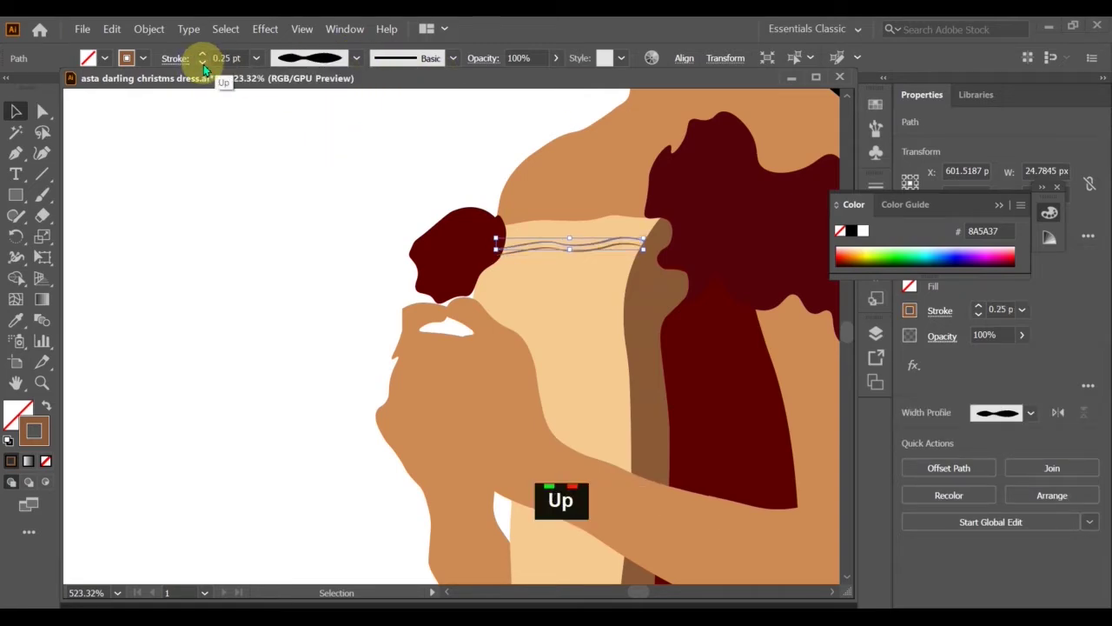
pyautogui.press('z')
pyautogui.click(575, 247)
# Add another copy of the wavy line and tighten the spacing into a narrow band of three lines
pyautogui.hotkey('ctrl', 'c')
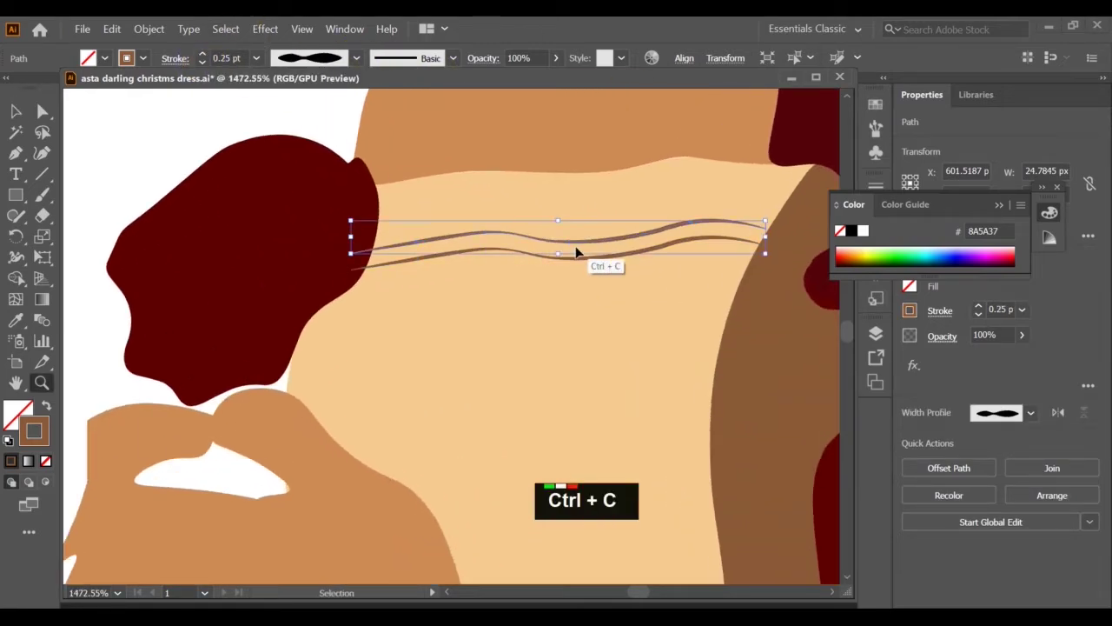
pyautogui.press('Up')
pyautogui.press('Down')
pyautogui.press('Up')
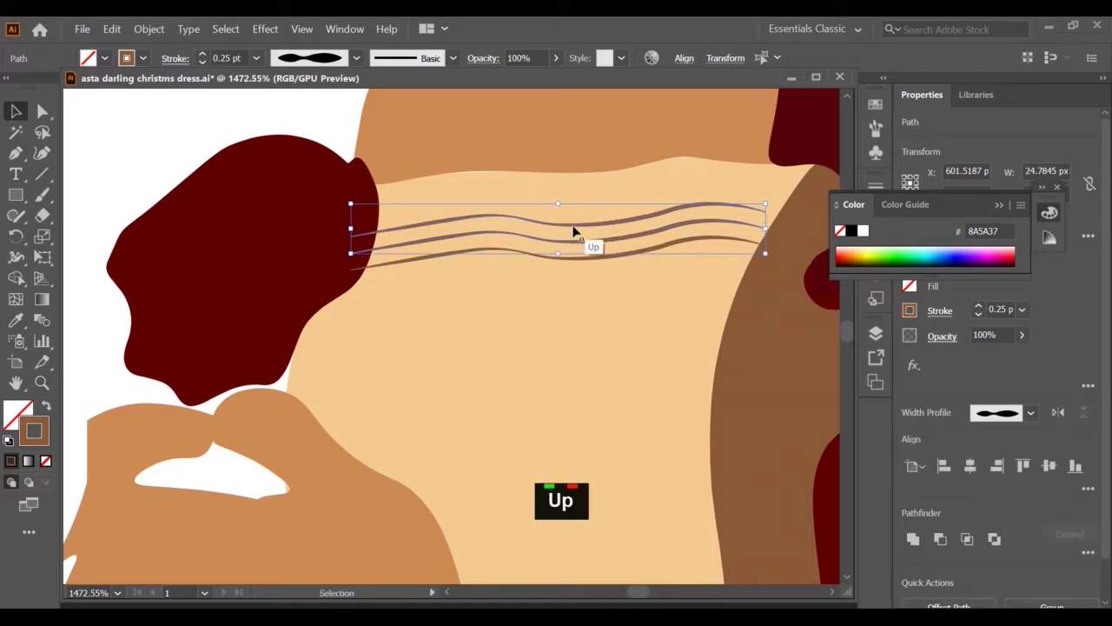
pyautogui.keyDown('shift'); pyautogui.click(391, 259); pyautogui.keyUp('shift')
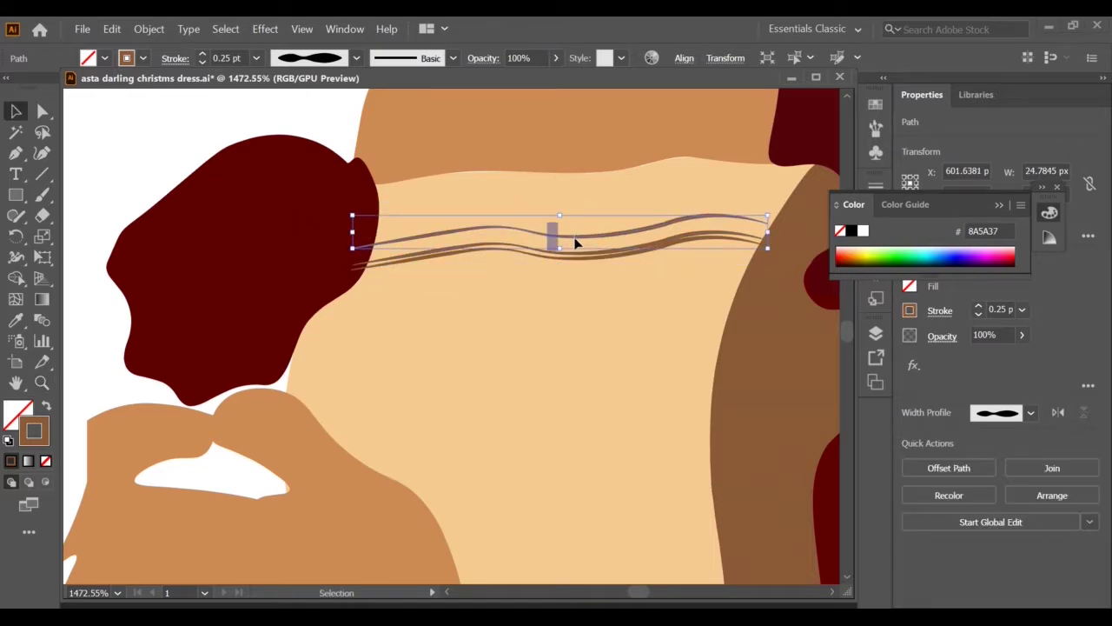
pyautogui.click(230, 111)
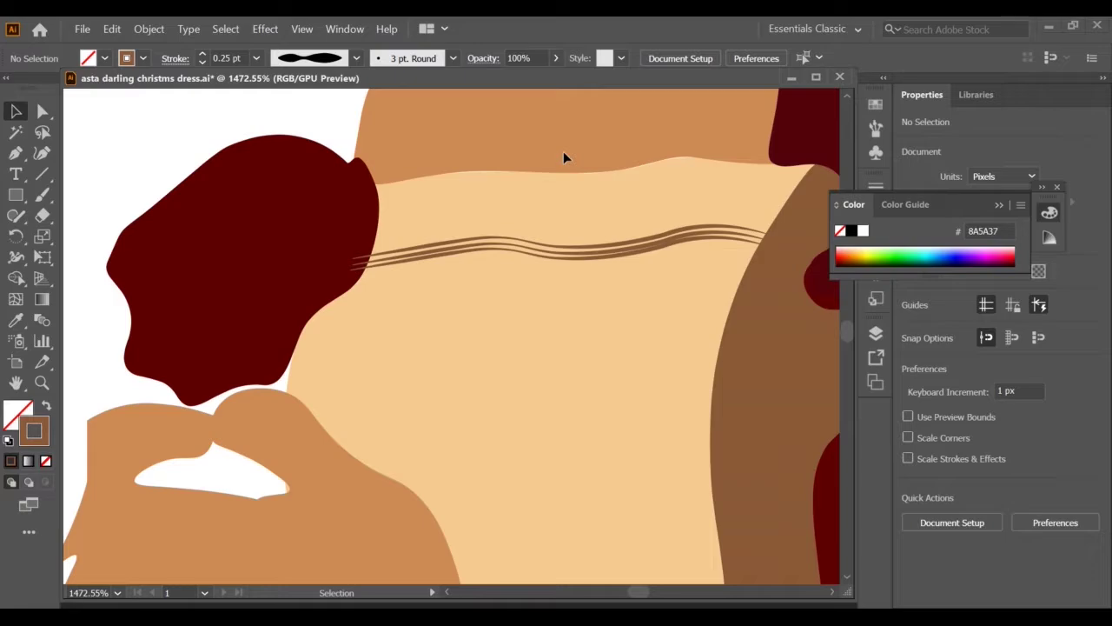
# Unlock all locked shapes and nudge them down 1 px
pyautogui.hotkey('ctrl', 'alt', '2')
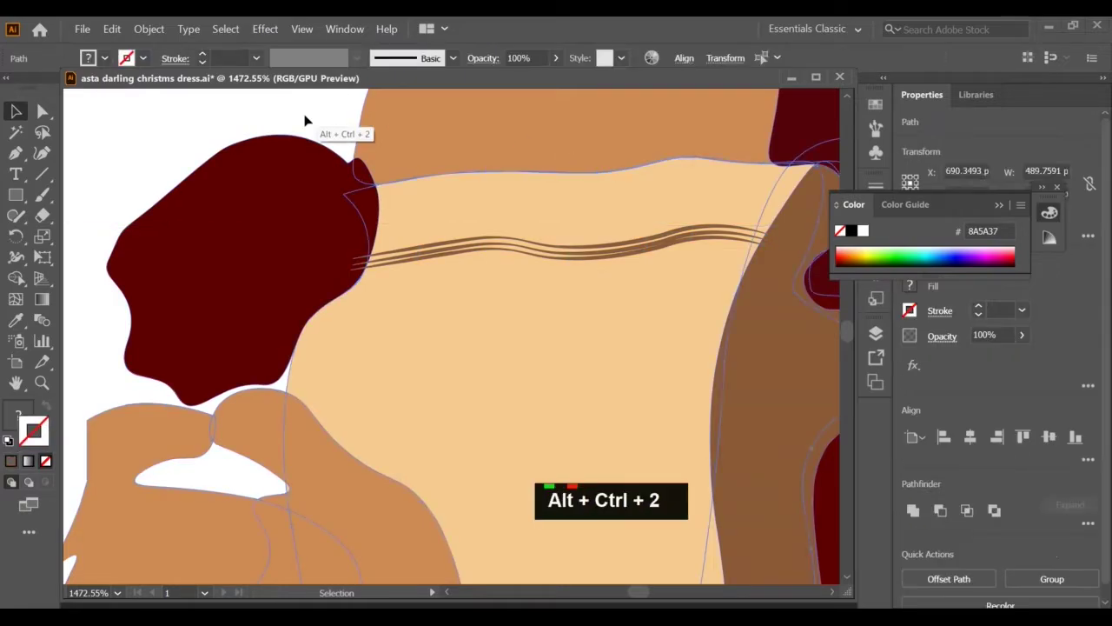
pyautogui.press('Down')
pyautogui.click(301, 128)
# Bring the dark red sleeve rose in front of the three wavy lines and fine-tune the lines' position
pyautogui.click(288, 270)
pyautogui.hotkey('ctrl', 'shift', ']')
pyautogui.click(420, 252)
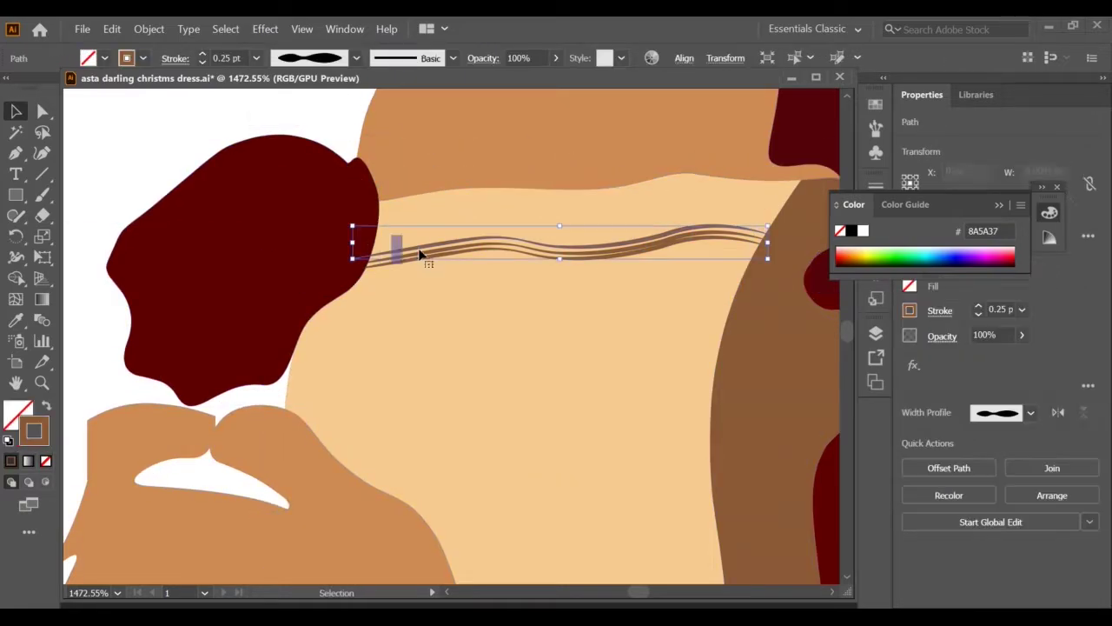
pyautogui.keyDown('shift'); pyautogui.click(373, 266); pyautogui.keyUp('shift')
pyautogui.keyDown('shift'); pyautogui.click(373, 268); pyautogui.keyUp('shift')
pyautogui.press('Right')
pyautogui.press('Left')
pyautogui.click(220, 101)
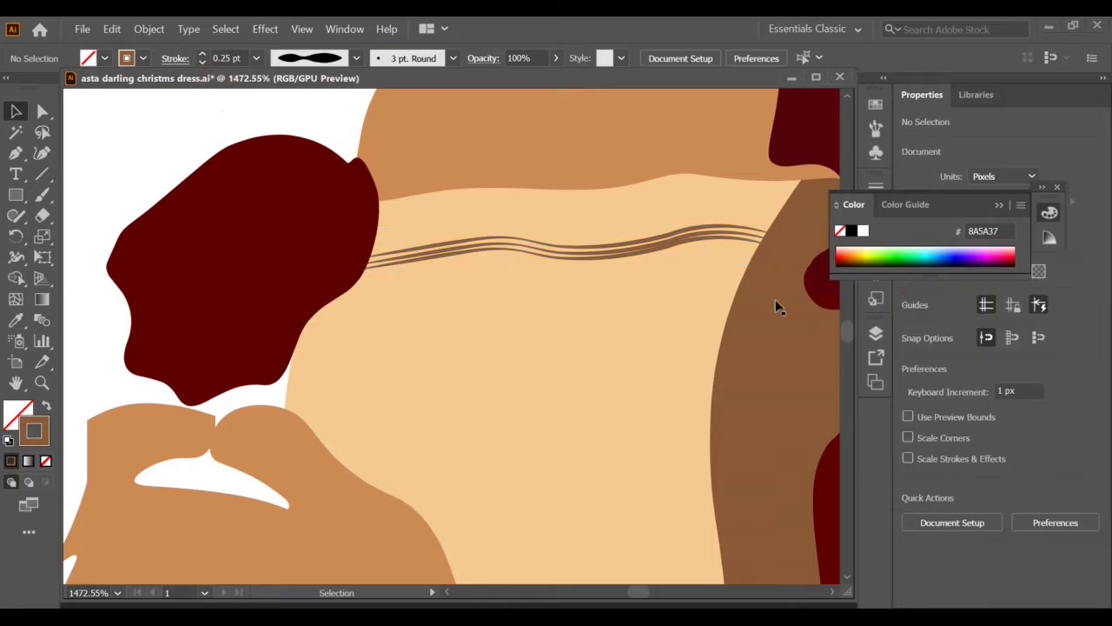
# Nudge a copy of the brown trim shape 1 px left over the gold bodice
pyautogui.scroll(-14, 775, 299)
pyautogui.scroll(9, 729, 280)
pyautogui.click(729, 279)
pyautogui.hscroll(2, 831, 594)
pyautogui.press('Left')
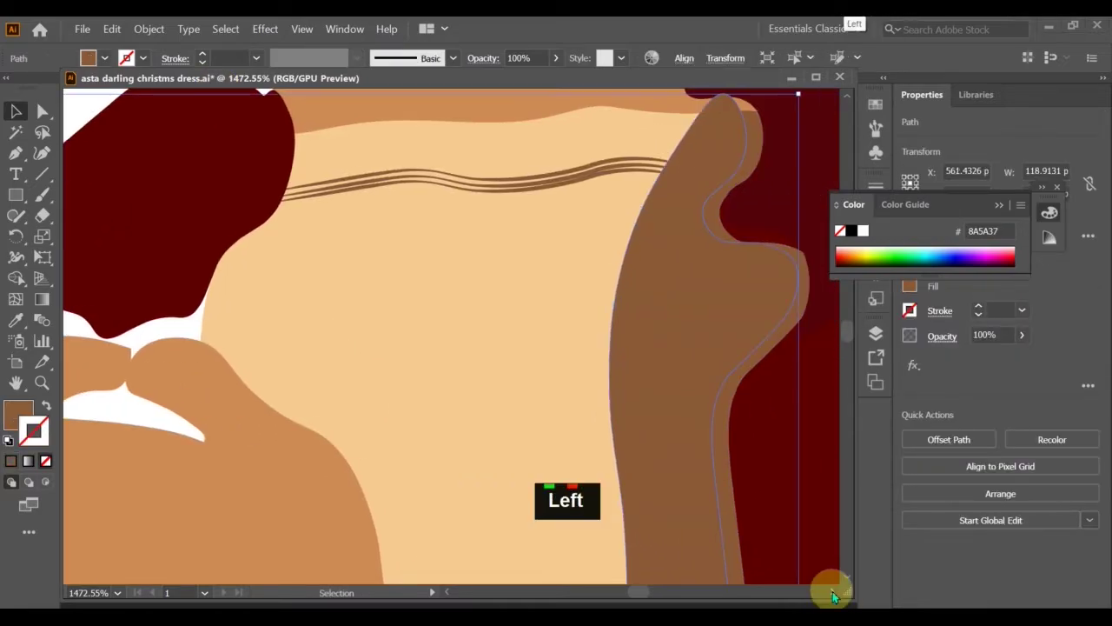
# Delete the surplus anchor points near the top of the trim copy and convert its top anchor to a corner
pyautogui.press('p')
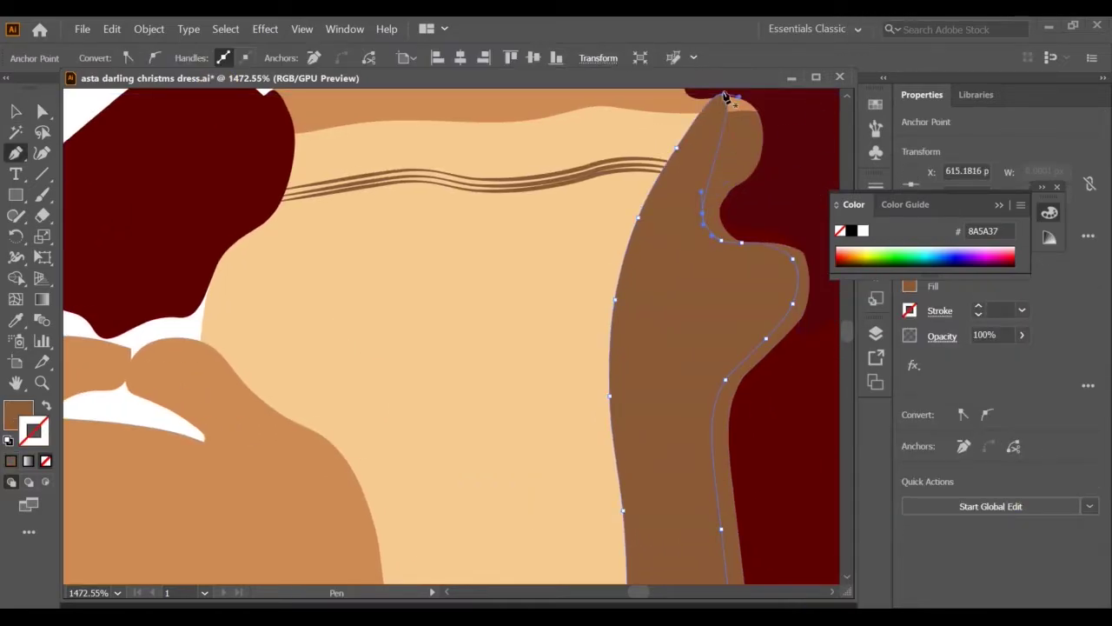
pyautogui.rightClick(725, 131)
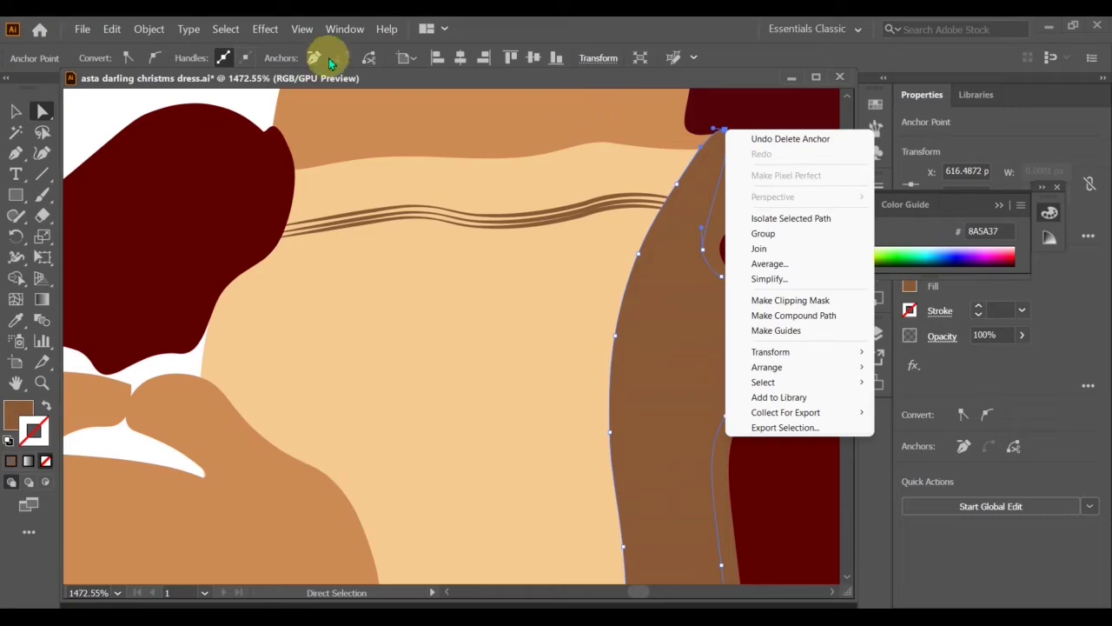
pyautogui.click(128, 58)
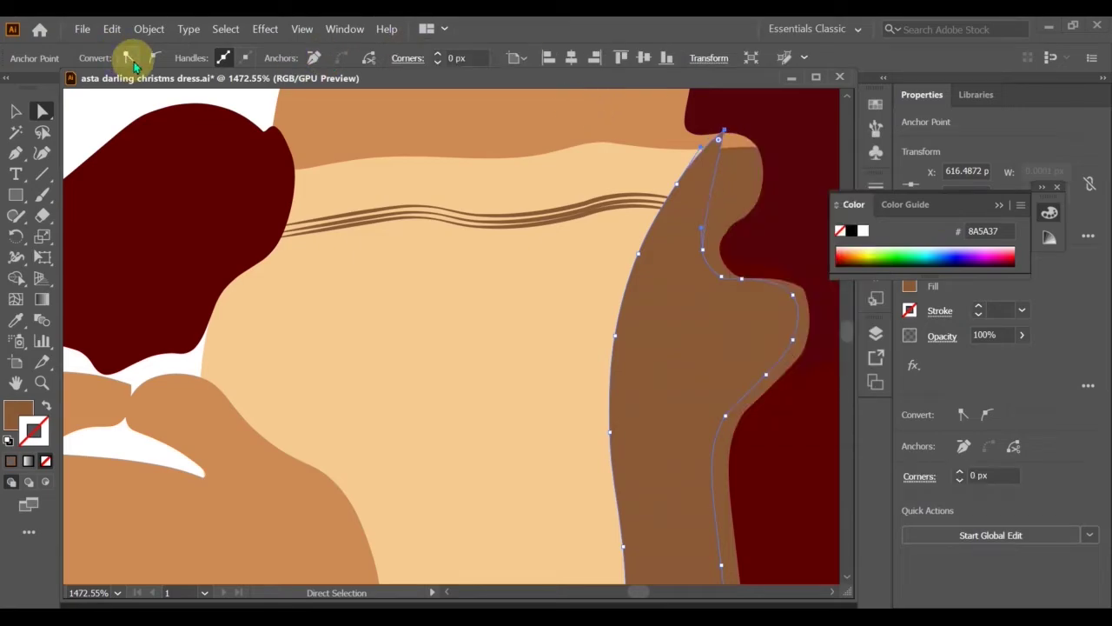
pyautogui.rightClick(723, 133)
# Cut the trim copy's path at its top anchor point and lock the shape
pyautogui.click(1013, 447)
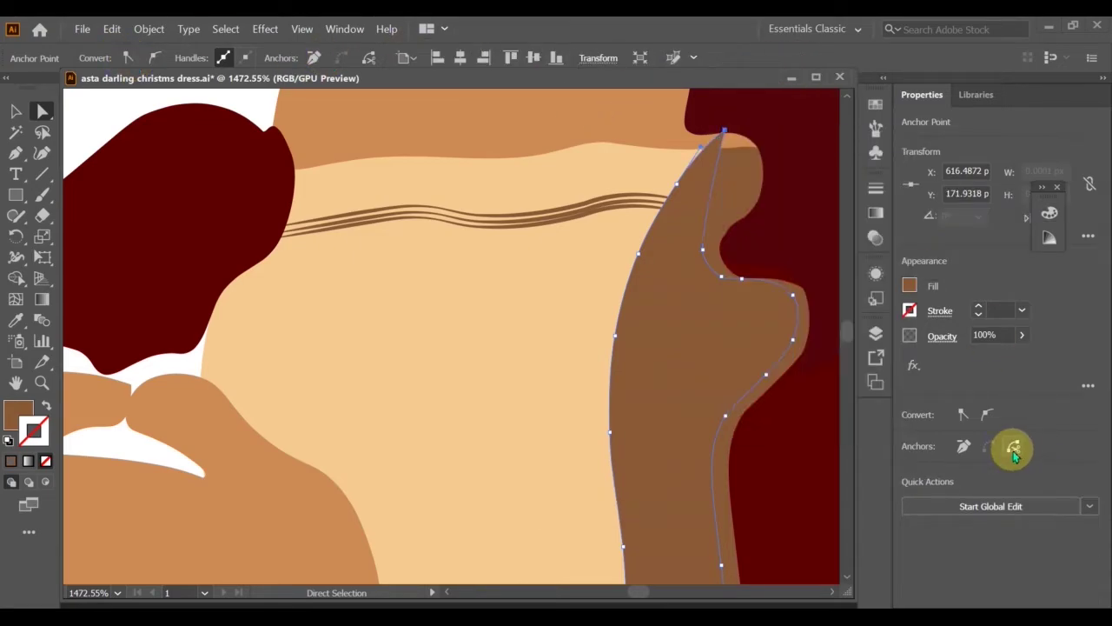
pyautogui.click(722, 246)
pyautogui.click(703, 251)
pyautogui.hotkey('ctrl', 'z')
pyautogui.click(725, 132)
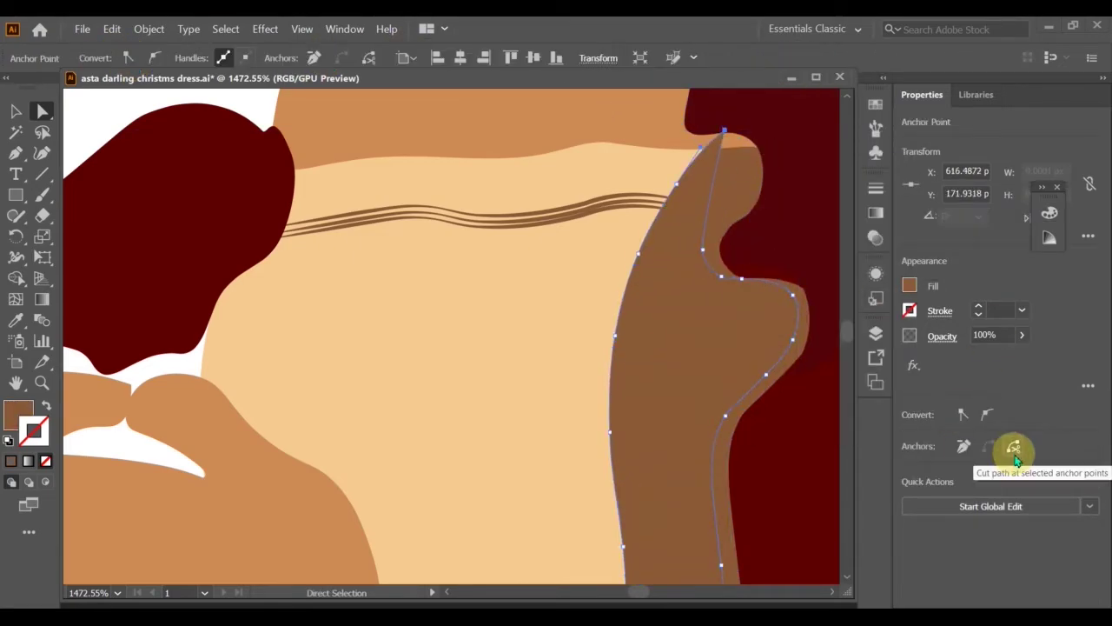
pyautogui.hotkey('ctrl', '2')
# Locate the trim copy in the layer list and select its path
pyautogui.click(874, 333)
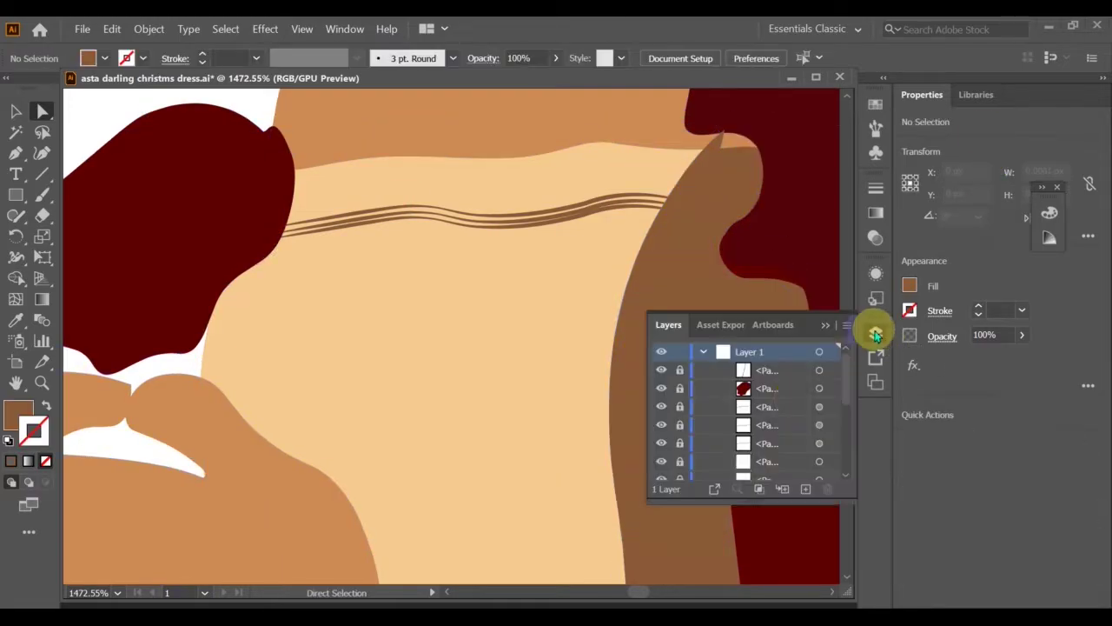
pyautogui.scroll(-9, 683, 399)
pyautogui.click(681, 398)
pyautogui.click(680, 397)
pyautogui.scroll(9, 704, 426)
pyautogui.scroll(-6, 703, 427)
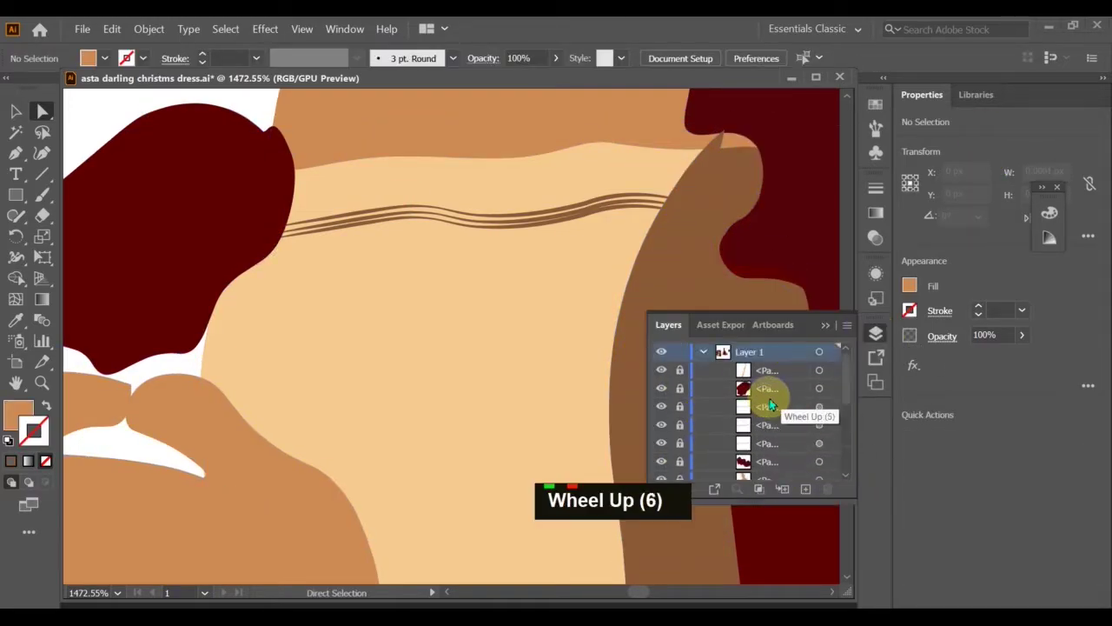
pyautogui.scroll(8, 679, 365)
pyautogui.click(831, 370)
pyautogui.click(826, 325)
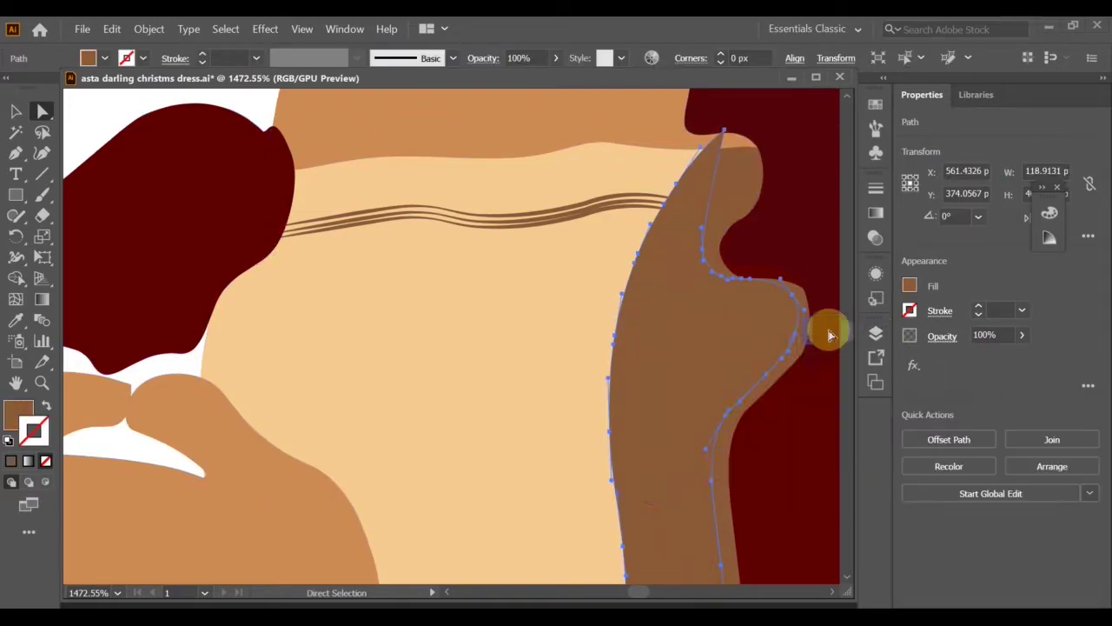
# Break the trim copy's outline at the pointed hem corner by deleting the segment there
pyautogui.hotkey('ctrl', '0')
pyautogui.click(17, 111)
pyautogui.click(254, 211)
pyautogui.press('z')
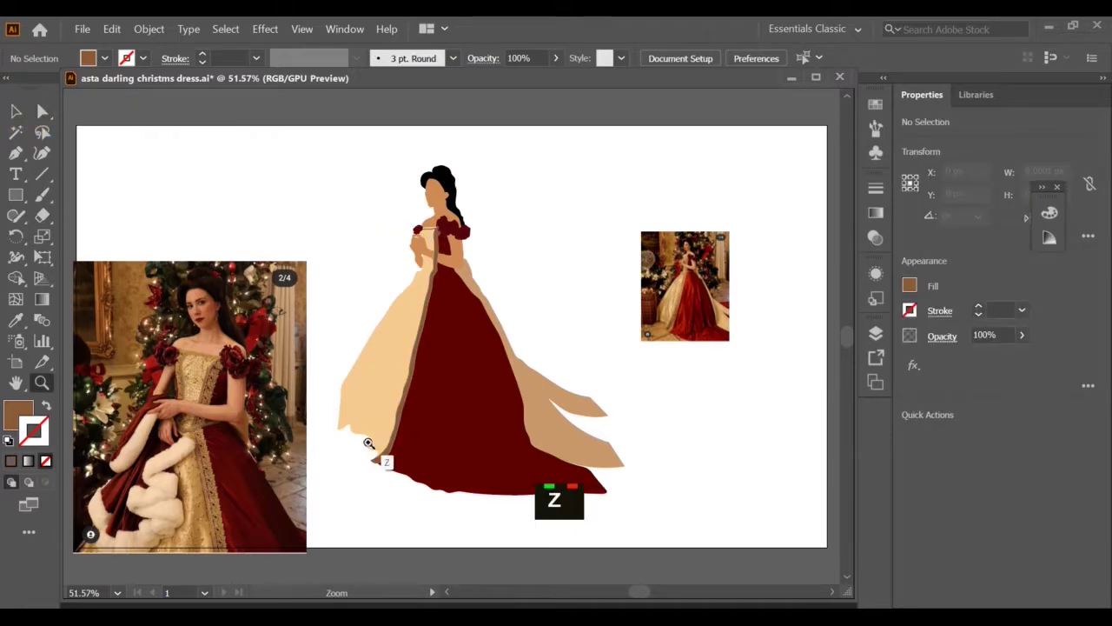
pyautogui.moveTo(376, 462); pyautogui.dragTo(486, 462)
pyautogui.press('a')
pyautogui.click(324, 425)
pyautogui.press('Delete')
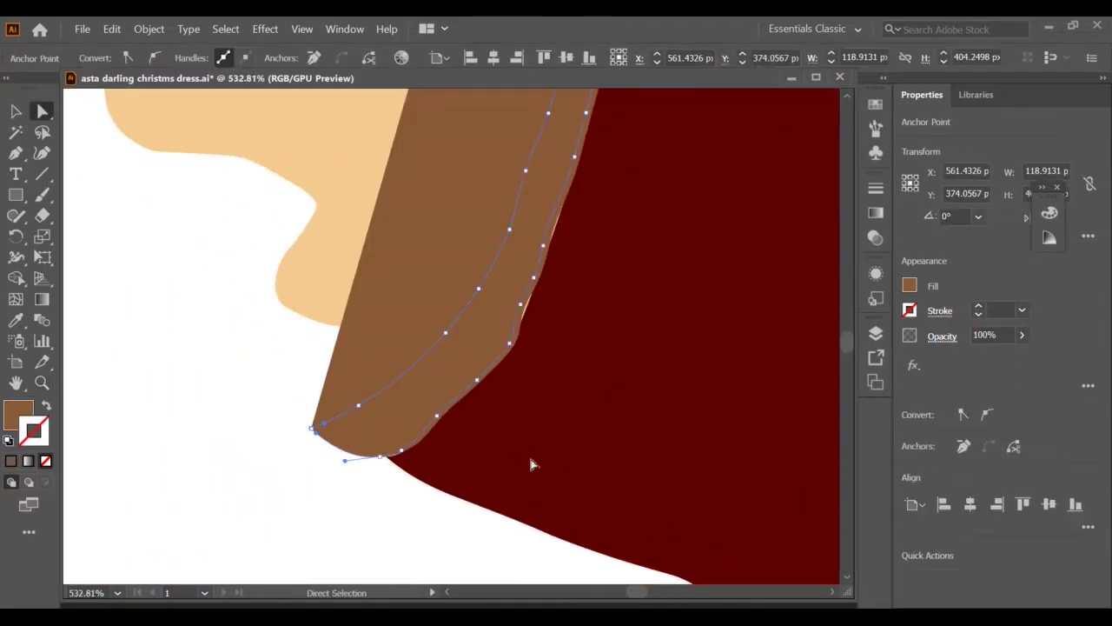
# Delete the outer-edge part of the trim copy, keeping only its inner edge as an open line
pyautogui.click(375, 459)
pyautogui.press('v')
pyautogui.moveTo(377, 454); pyautogui.dragTo(434, 510)
pyautogui.press('a')
pyautogui.press('Delete')
pyautogui.press('v')
# Turn the remaining inner edge into a brown 0.5 pt stroke without fill and apply the two-bulge width profile
pyautogui.click(357, 401)
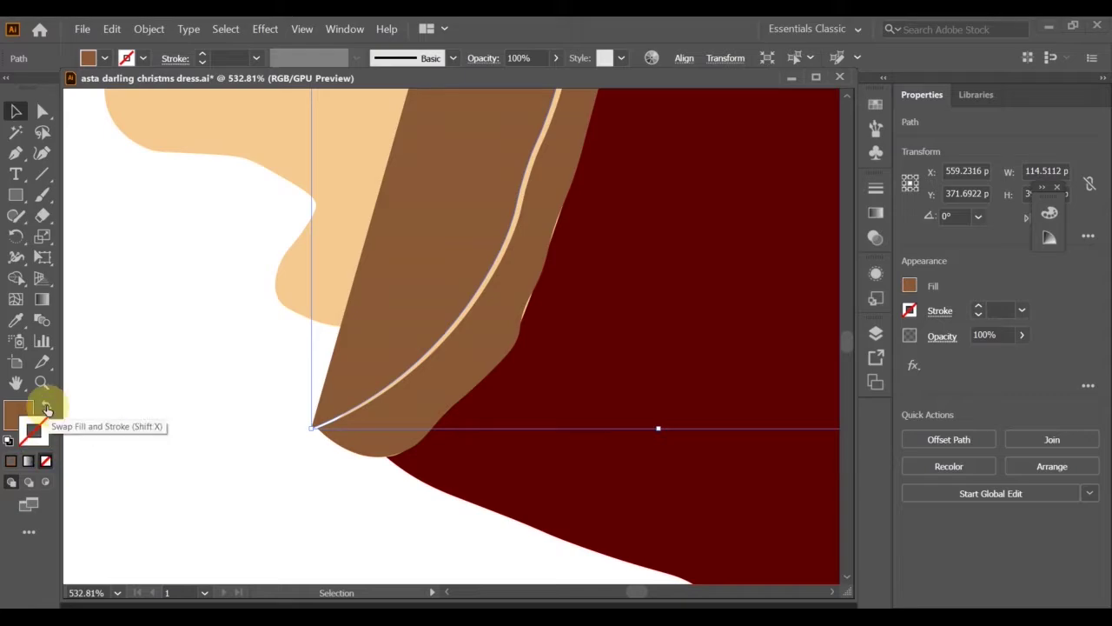
pyautogui.click(46, 405)
pyautogui.scroll(10, 600, 241)
pyautogui.scroll(5, 600, 242)
pyautogui.click(203, 62)
pyautogui.click(309, 59)
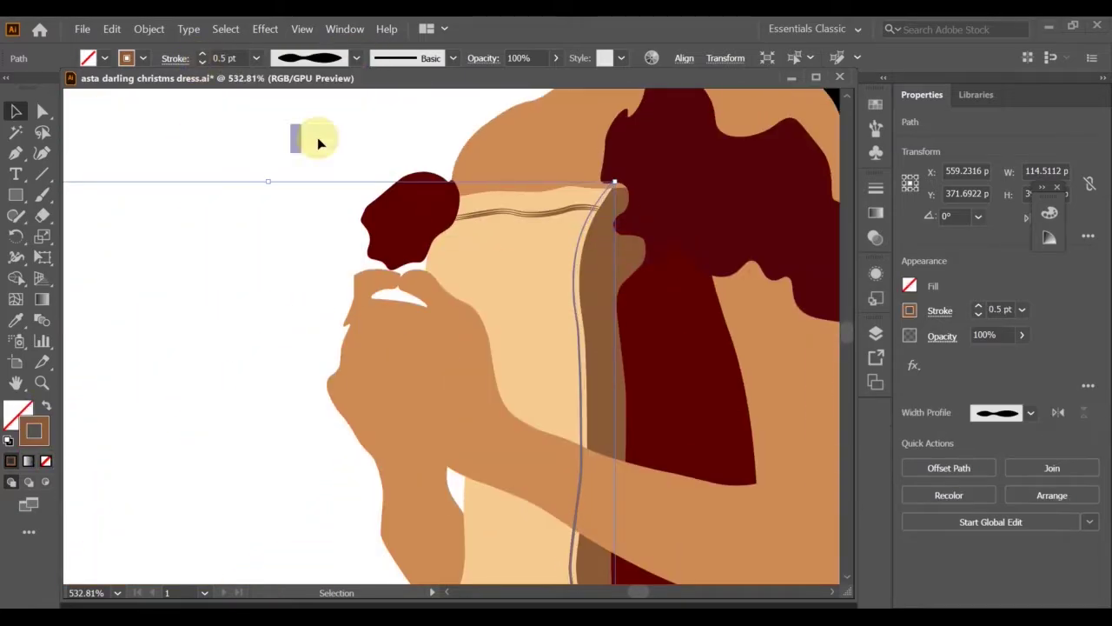
pyautogui.click(318, 145)
# Nudge the brown accent line right, closer to the trim's inner edge
pyautogui.press('Right')
pyautogui.scroll(-10, 637, 388)
pyautogui.hscroll(-3, 640, 386)
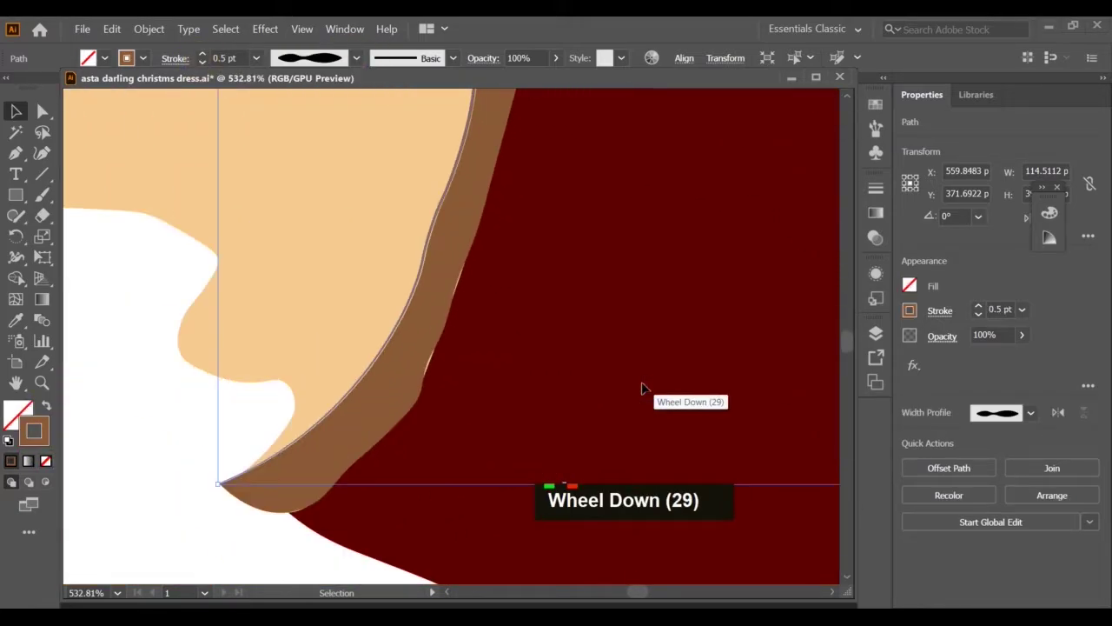
# Lock the finished brown accent lines in the layer stack
pyautogui.click(365, 418)
pyautogui.click(875, 333)
pyautogui.click(830, 406)
pyautogui.click(679, 423)
pyautogui.click(829, 425)
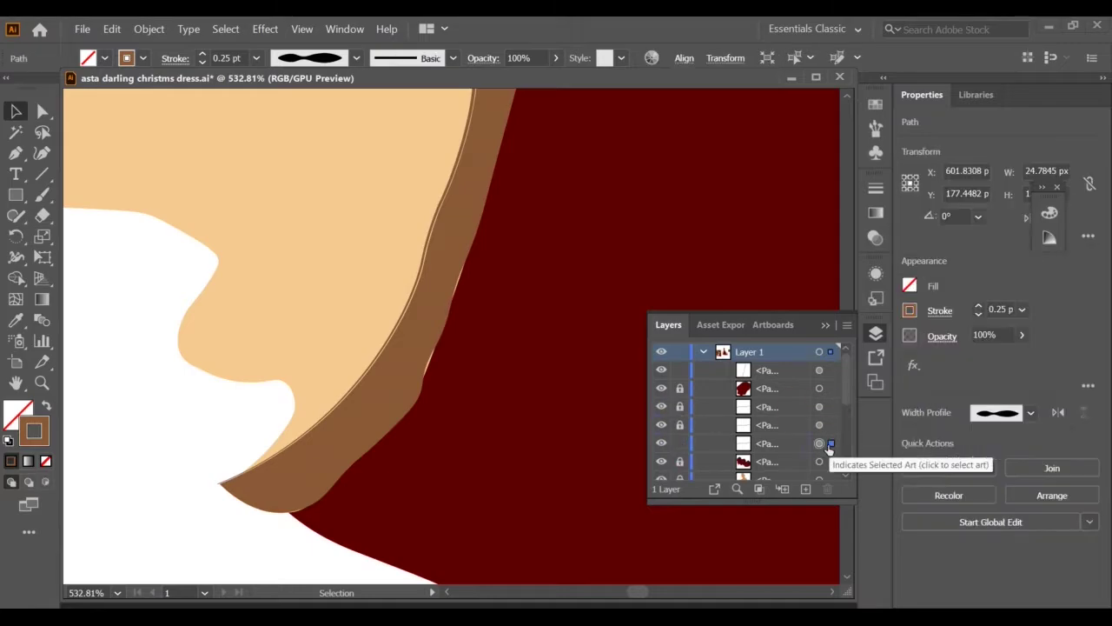
pyautogui.click(680, 426)
# Unlock all objects and reshape the brown trim's outer edge near the hem to close the gap against the red skirt
pyautogui.scroll(-6, 704, 442)
pyautogui.hotkey('ctrl', 'alt', '2')
pyautogui.press('a')
pyautogui.click(260, 510)
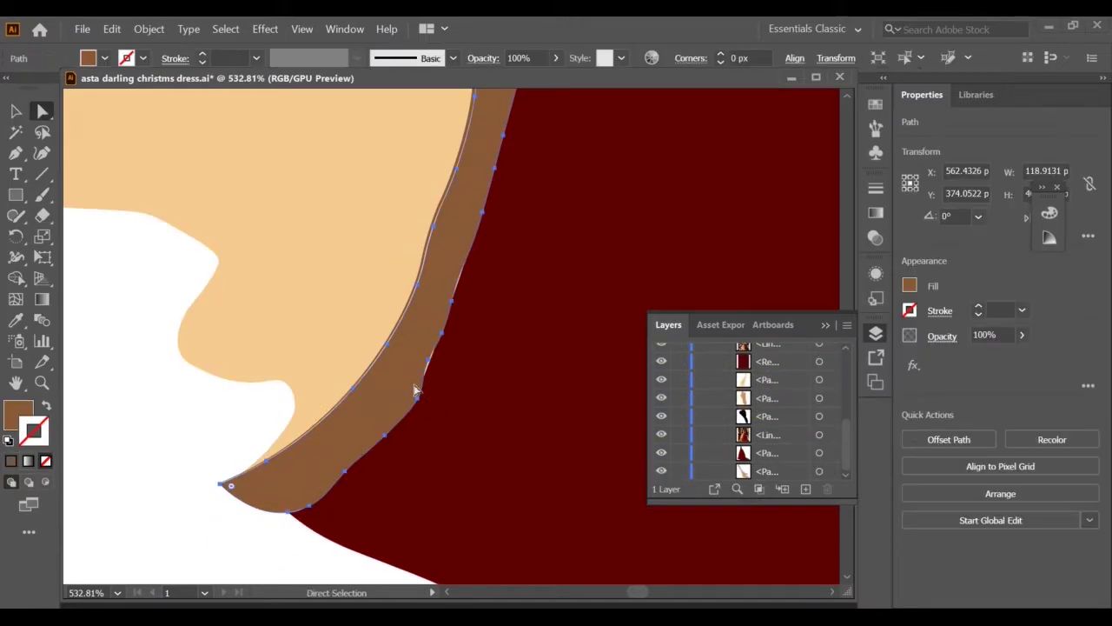
pyautogui.press('v')
pyautogui.press('a')
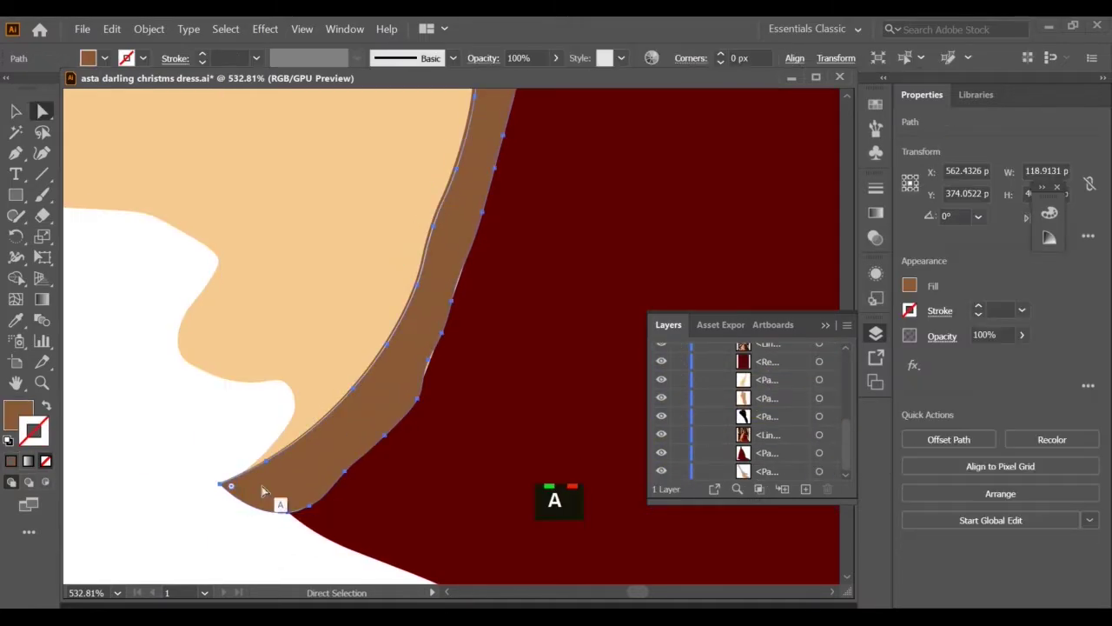
pyautogui.click(428, 360)
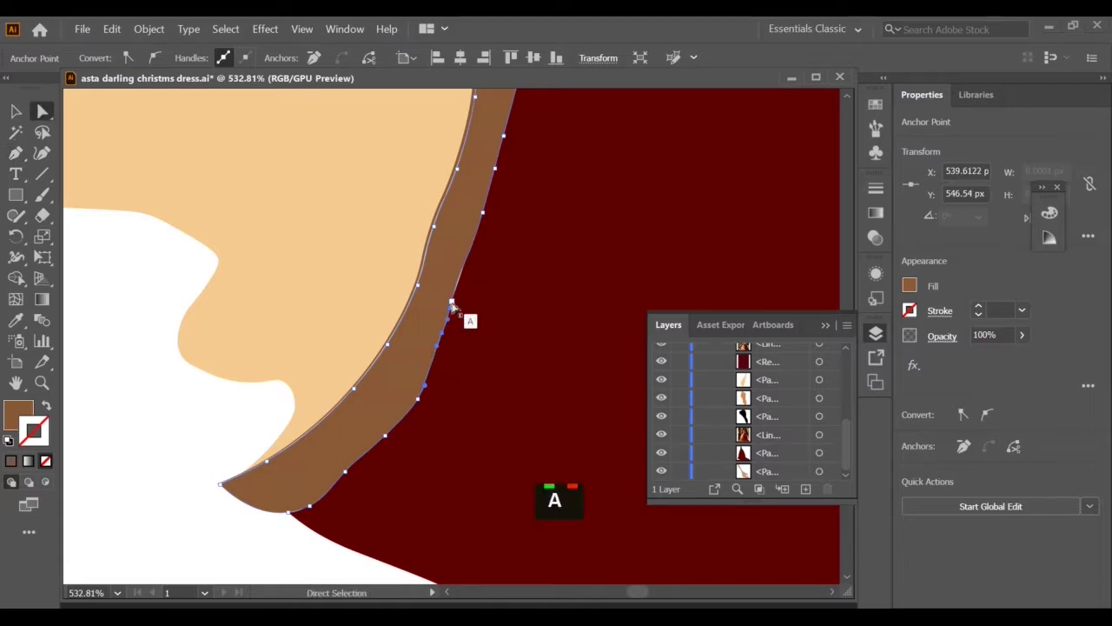
pyautogui.click(451, 303)
# Bring the large dark red shoulder ruffle to the front, over the upper end of the trim
pyautogui.scroll(5, 497, 226)
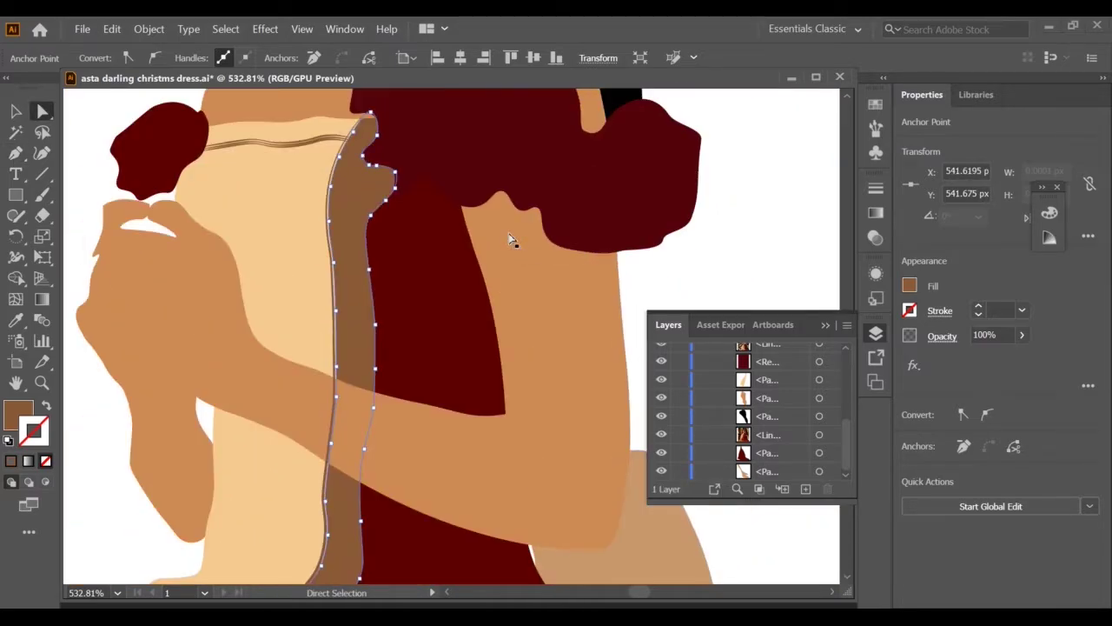
pyautogui.scroll(-5, 365, 113)
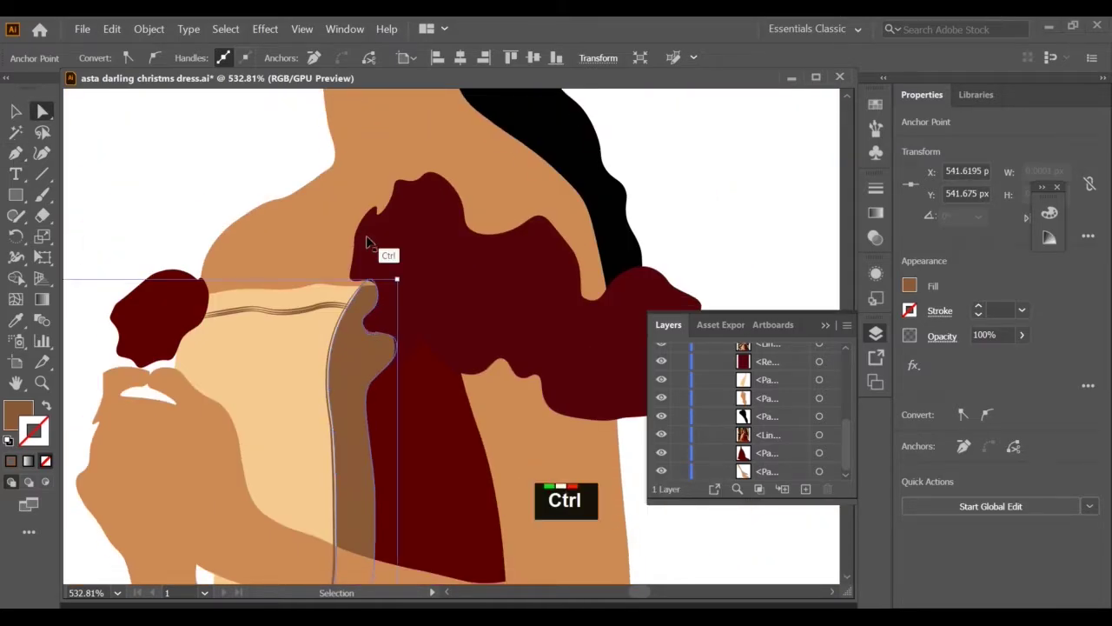
pyautogui.keyDown('ctrl'); pyautogui.click(366, 240); pyautogui.keyUp('ctrl')
pyautogui.press('p')
pyautogui.press('a')
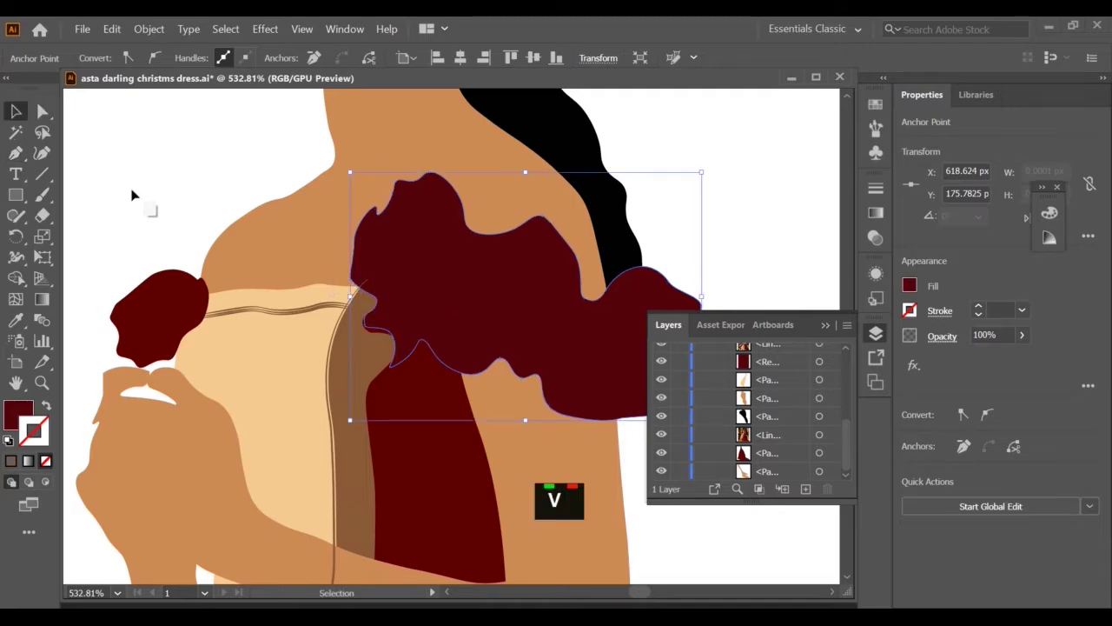
pyautogui.click(132, 195)
pyautogui.click(348, 293)
pyautogui.hotkey('ctrl', 'shift', ']')
# Duplicate the long brown accent line along the trim, offsetting the copies slightly toward the gold panel
pyautogui.click(169, 206)
pyautogui.click(332, 451)
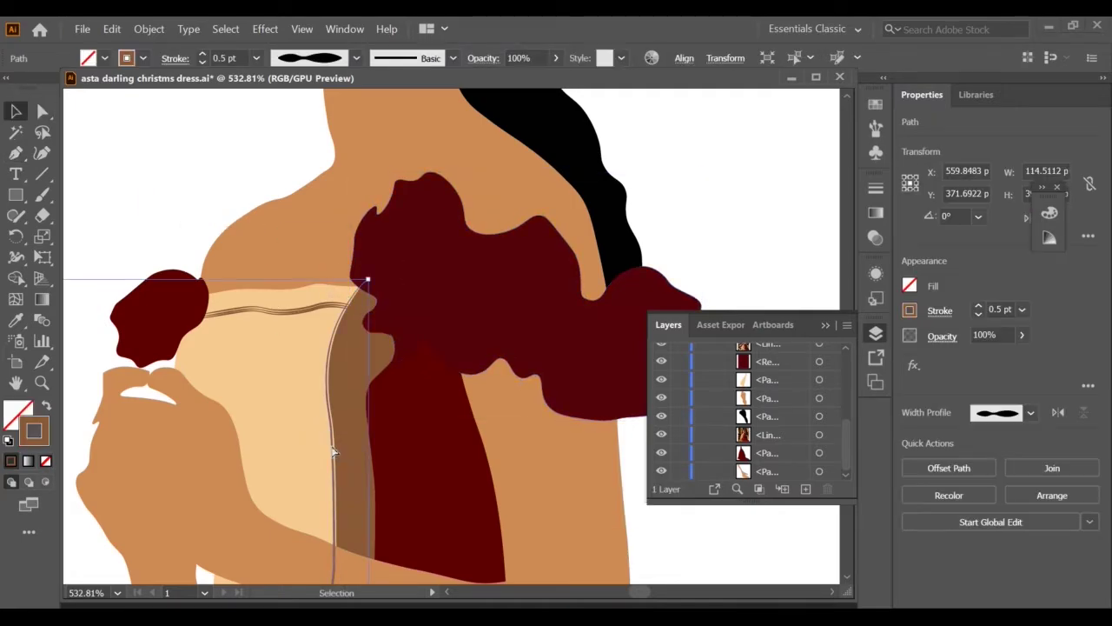
pyautogui.hotkey('alt', 'Left')
pyautogui.hotkey('alt', 'Left')
pyautogui.click(142, 235)
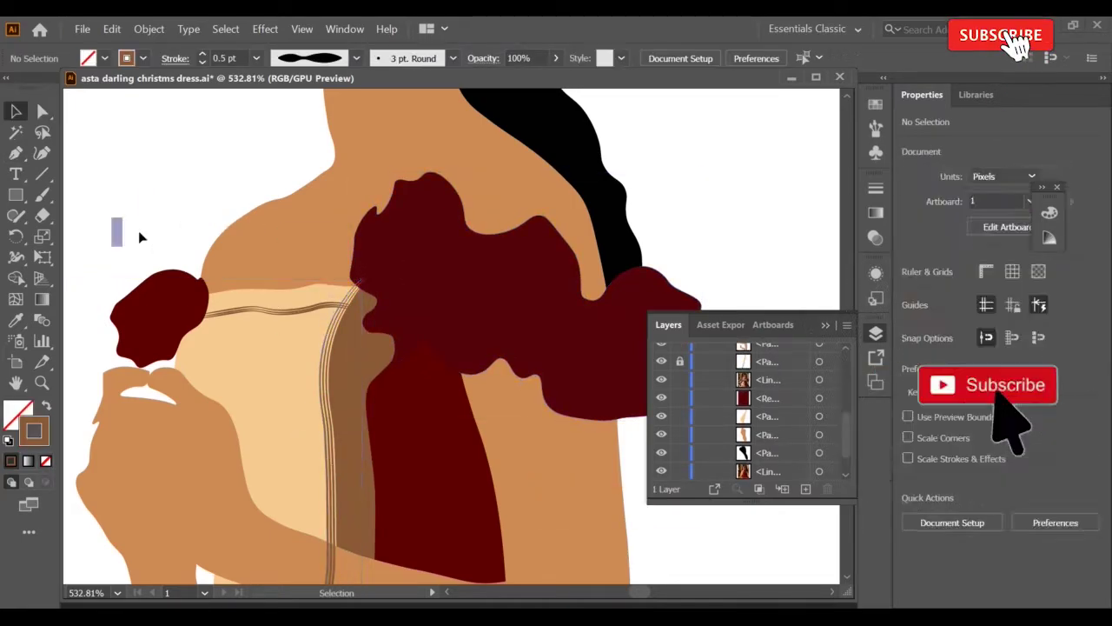
# Raise the skin shape above the vertical accent lines so the forearm covers them
pyautogui.scroll(6, 359, 282)
pyautogui.press('c')
pyautogui.press('v')
pyautogui.click(367, 273)
pyautogui.keyDown('shift'); pyautogui.click(378, 345); pyautogui.keyUp('shift')
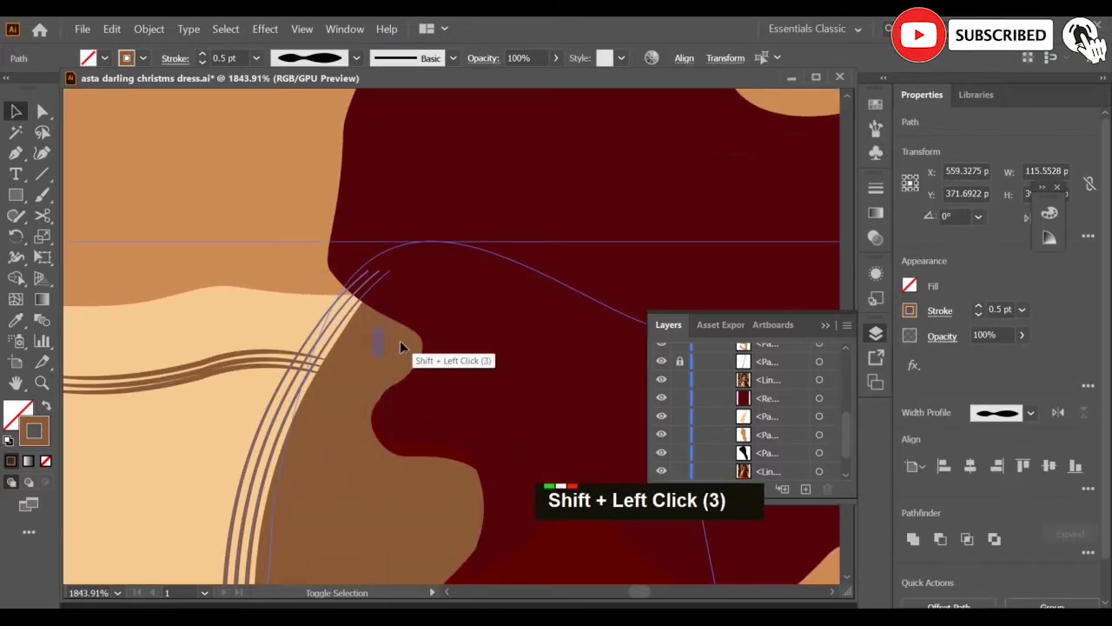
pyautogui.scroll(-3, 397, 353)
pyautogui.scroll(3, 400, 347)
pyautogui.click(400, 348)
pyautogui.scroll(-20, 360, 148)
pyautogui.click(374, 348)
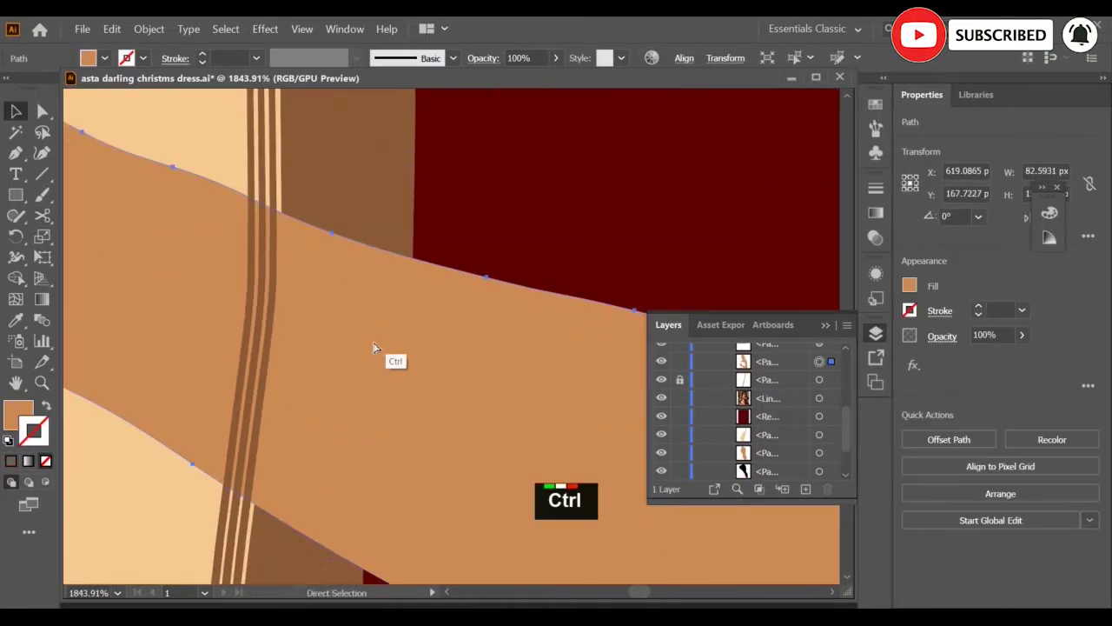
pyautogui.hotkey('ctrl', '0')
pyautogui.press('z')
pyautogui.click(438, 226)
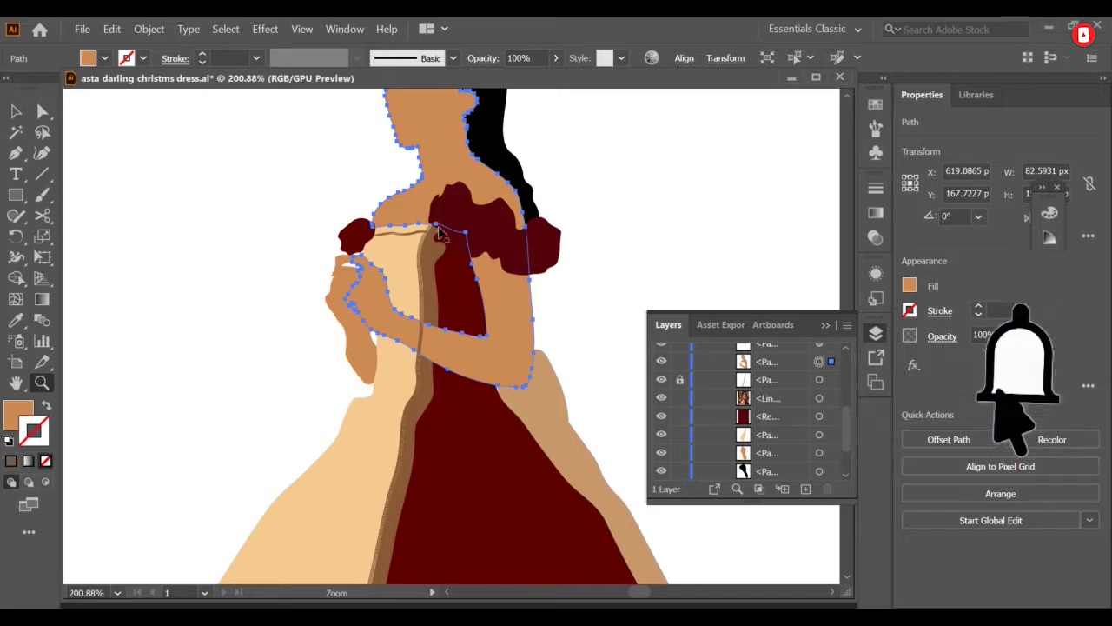
# Bring the small red ruffle on the far shoulder to the front
pyautogui.press('v')
pyautogui.click(218, 223)
pyautogui.click(352, 233)
pyautogui.hotkey('ctrl', 'shift', ']')
pyautogui.click(211, 189)
# Adjust the upper corner of the tan back drape where it meets the elbow and red skirt
pyautogui.click(520, 394)
pyautogui.press('a')
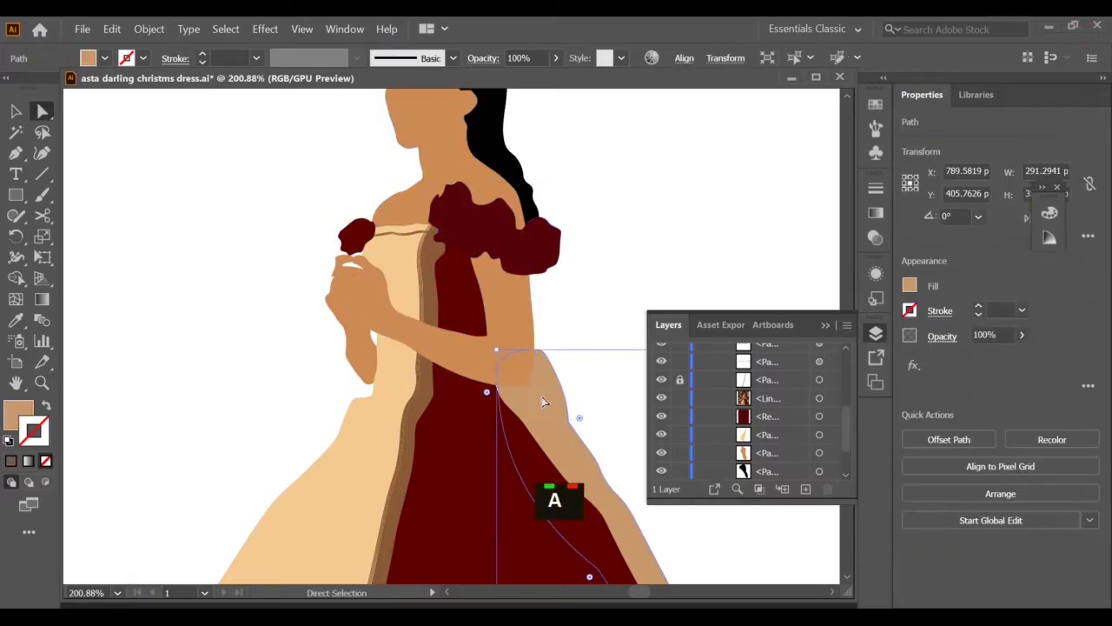
pyautogui.click(495, 389)
pyautogui.click(596, 318)
# Replace the stepped outer edge of the gold skirt panel near the hem with one smooth, rounded curve
pyautogui.scroll(-20, 625, 456)
pyautogui.scroll(20, 623, 454)
pyautogui.hscroll(-5, 623, 454)
pyautogui.click(472, 409)
pyautogui.press('p')
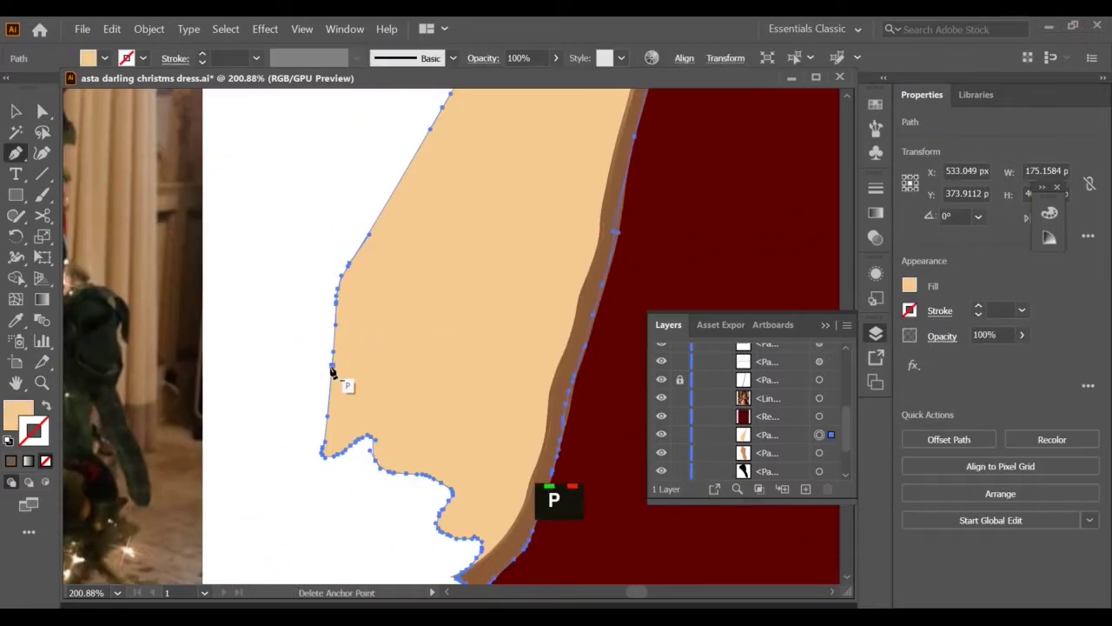
pyautogui.click(332, 368)
pyautogui.moveTo(322, 455); pyautogui.dragTo(261, 420)
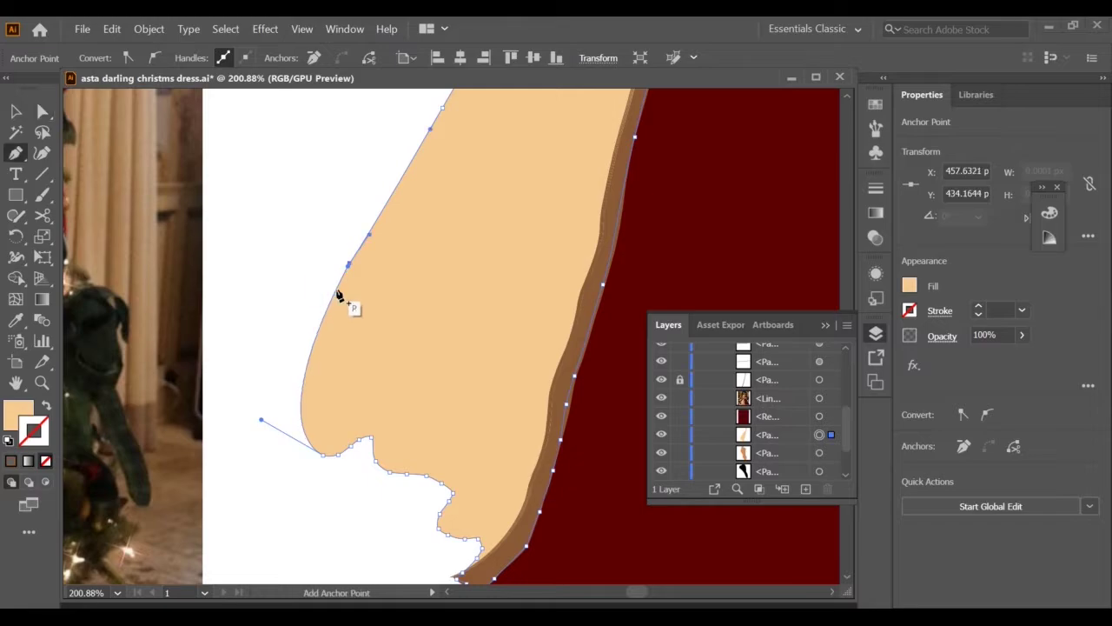
pyautogui.press('v')
pyautogui.click(266, 360)
# Examine the gown in the small reference photo and place the photo at the artboard's right side, clear of the figure
pyautogui.hotkey('ctrl', '1')
pyautogui.hscroll(-10, 499, 447)
pyautogui.hscroll(16, 498, 447)
pyautogui.moveTo(743, 212); pyautogui.dragTo(544, 236)
pyautogui.press('z')
pyautogui.click(544, 237)
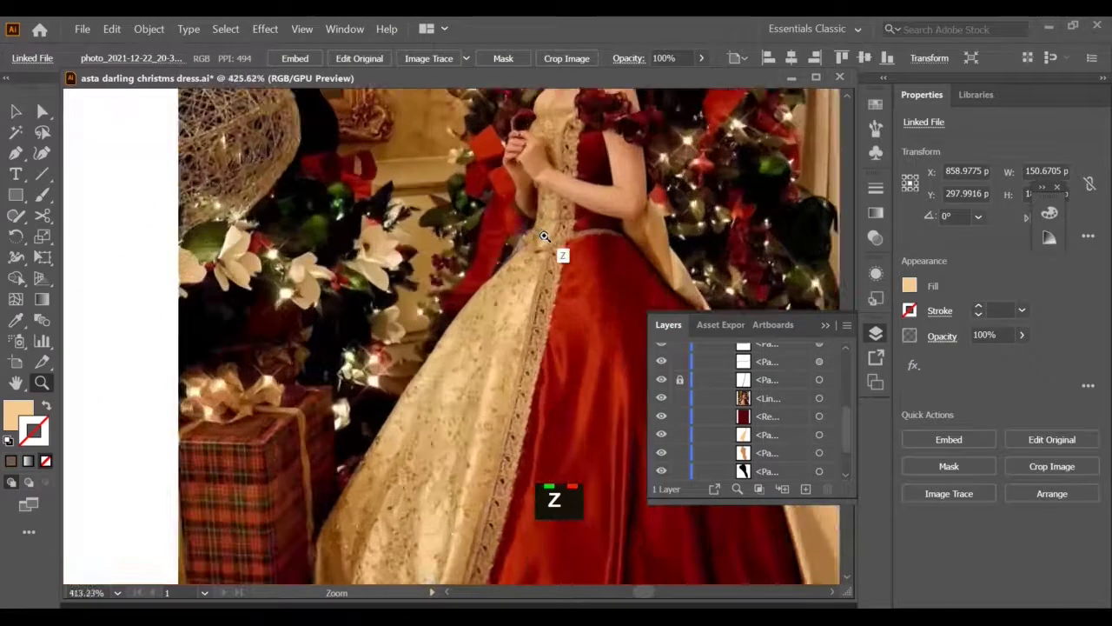
pyautogui.click(544, 236)
pyautogui.hotkey('ctrl', '0')
pyautogui.press('v')
pyautogui.moveTo(574, 282); pyautogui.dragTo(722, 228)
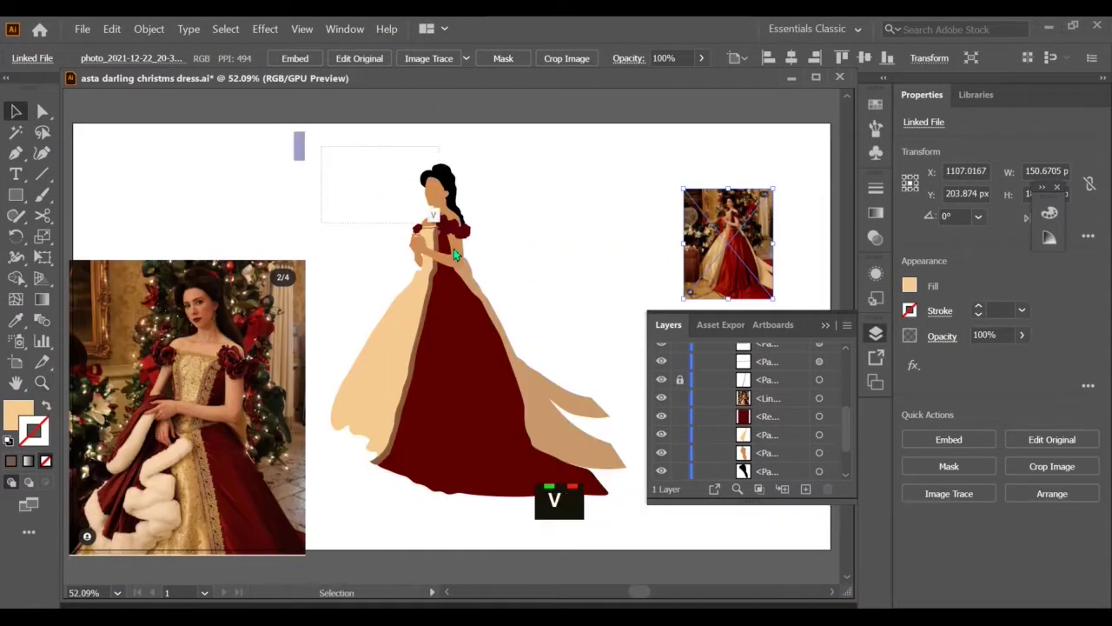
# Draw a circle about 0.36 px wide under the photo's waist trim, fill it with sampled brown 77492B and lock it
pyautogui.press('l')
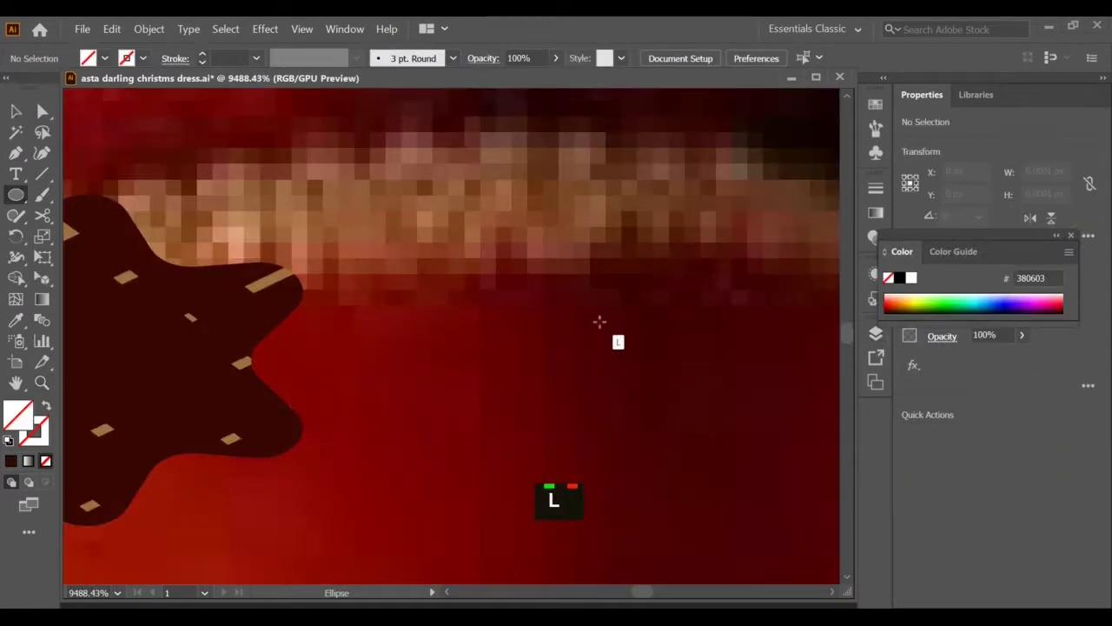
pyautogui.moveTo(601, 322); pyautogui.dragTo(638, 351)
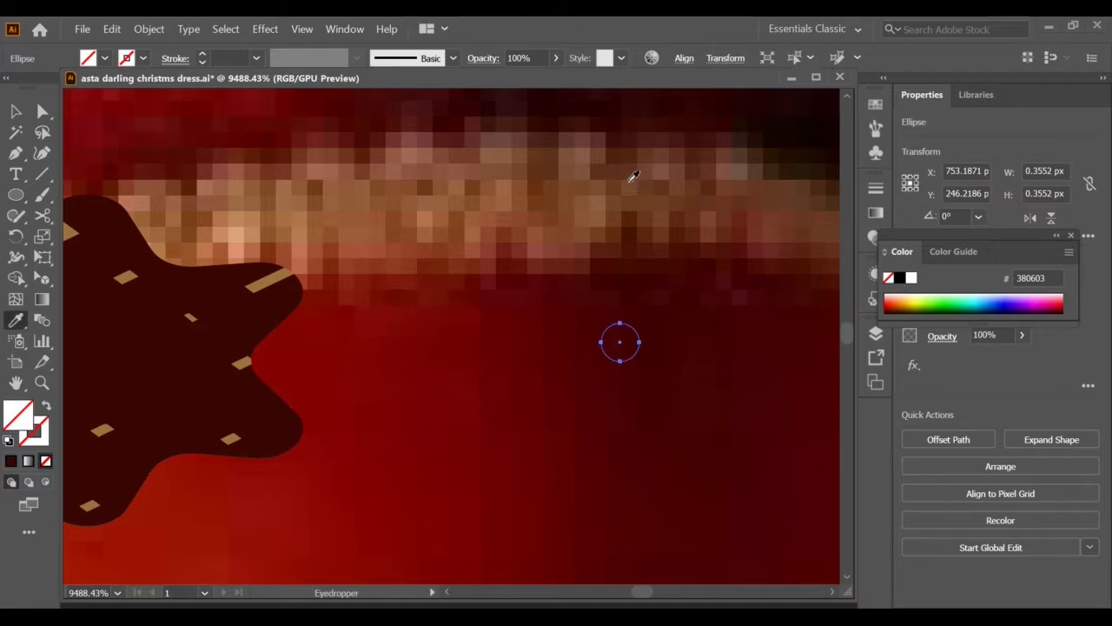
pyautogui.hotkey('ctrl', '2')
# Draw a brown six-pointed star about 1.26 px tall and place it to the left of the circle
pyautogui.click(15, 195)
pyautogui.scroll(2, 12, 191)
pyautogui.click(82, 278)
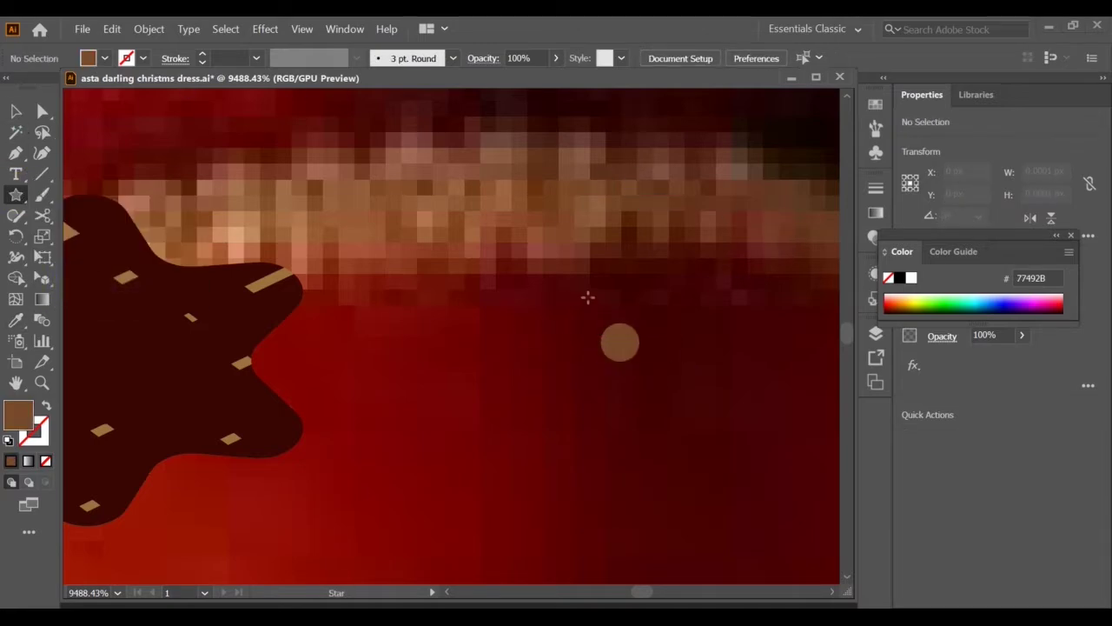
pyautogui.moveTo(625, 340); pyautogui.dragTo(626, 340)
pyautogui.press('v')
pyautogui.moveTo(577, 297)
pyautogui.mouseDown()
pyautogui.moveTo(622, 338)
pyautogui.moveTo(494, 320)
pyautogui.mouseUp()
# Unlock the circle, stack it above the star and move it onto the star's centre
pyautogui.click(740, 297)
pyautogui.click(876, 334)
pyautogui.click(680, 388)
pyautogui.moveTo(777, 387); pyautogui.dragTo(774, 361)
pyautogui.moveTo(609, 341); pyautogui.dragTo(561, 337)
pyautogui.click(496, 332)
pyautogui.press('i')
pyautogui.press('v')
pyautogui.click(541, 336)
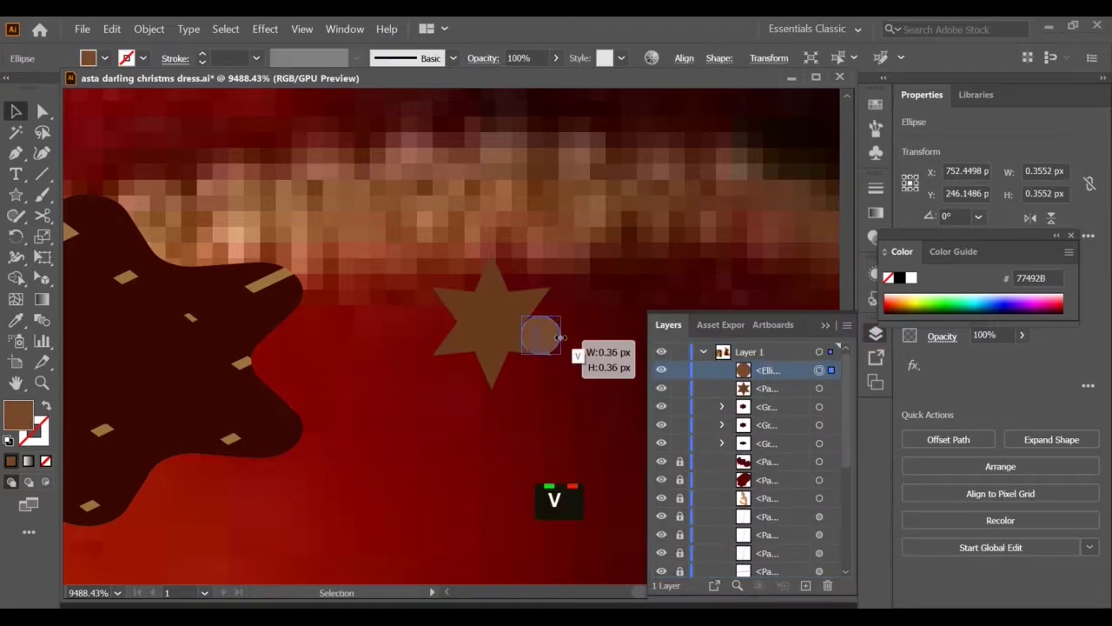
pyautogui.press('v')
# Fill the star with A1643E and the circle with 834C28, sampling both colours from the photo's trim
pyautogui.click(496, 283)
pyautogui.press('i')
pyautogui.click(473, 231)
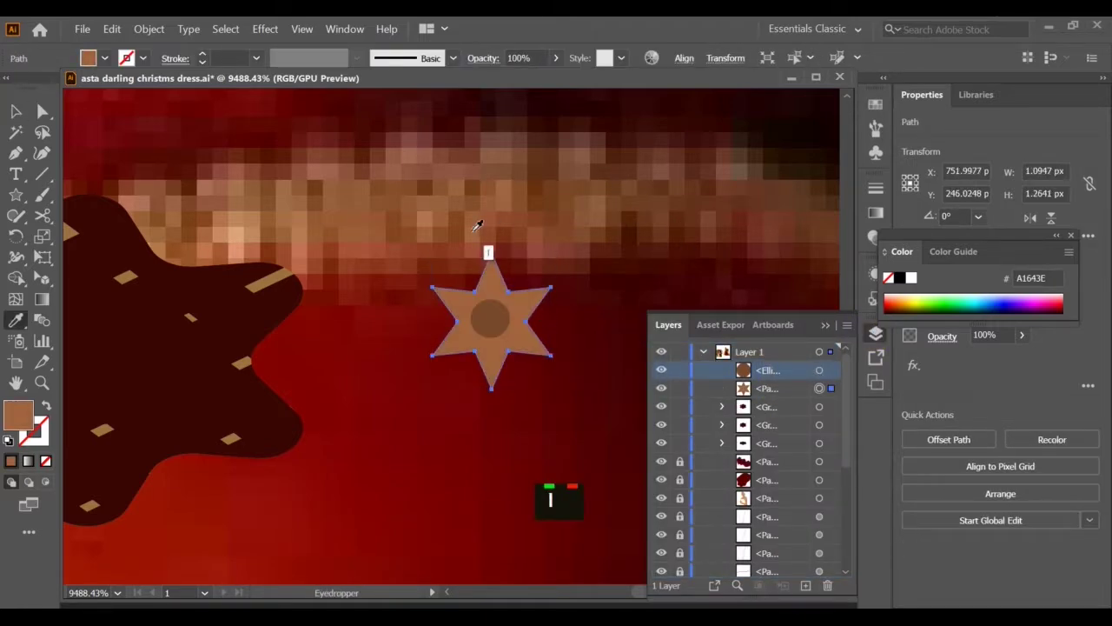
pyautogui.click(489, 304)
pyautogui.press('i')
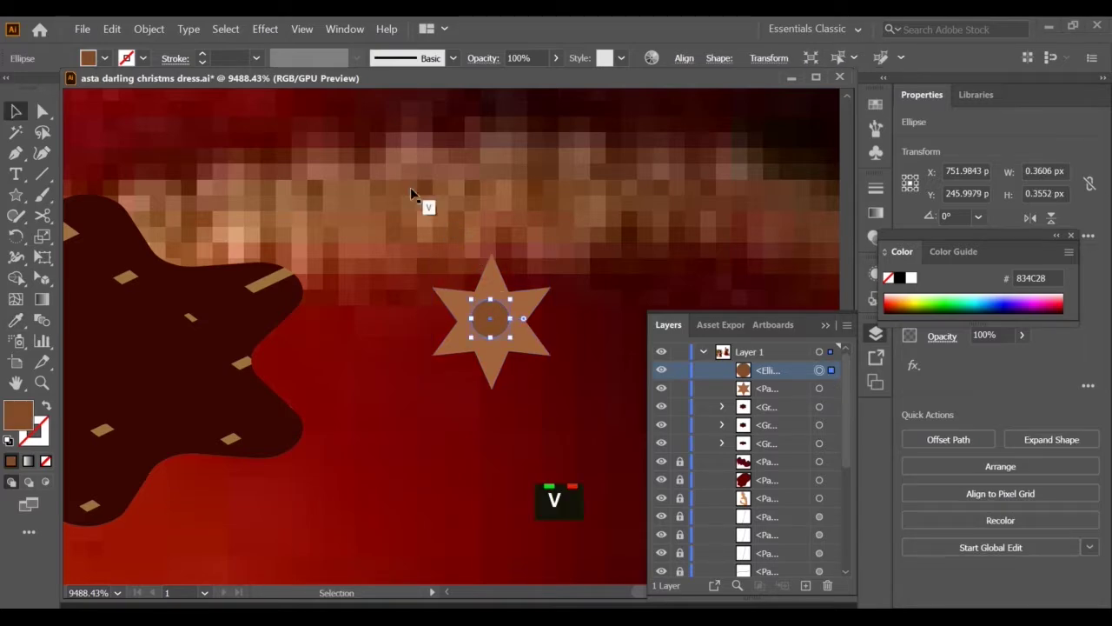
# Convert the star's six tips to smooth points to form petals, and nudge the centre circle down
pyautogui.press('a')
pyautogui.click(491, 271)
pyautogui.click(492, 255)
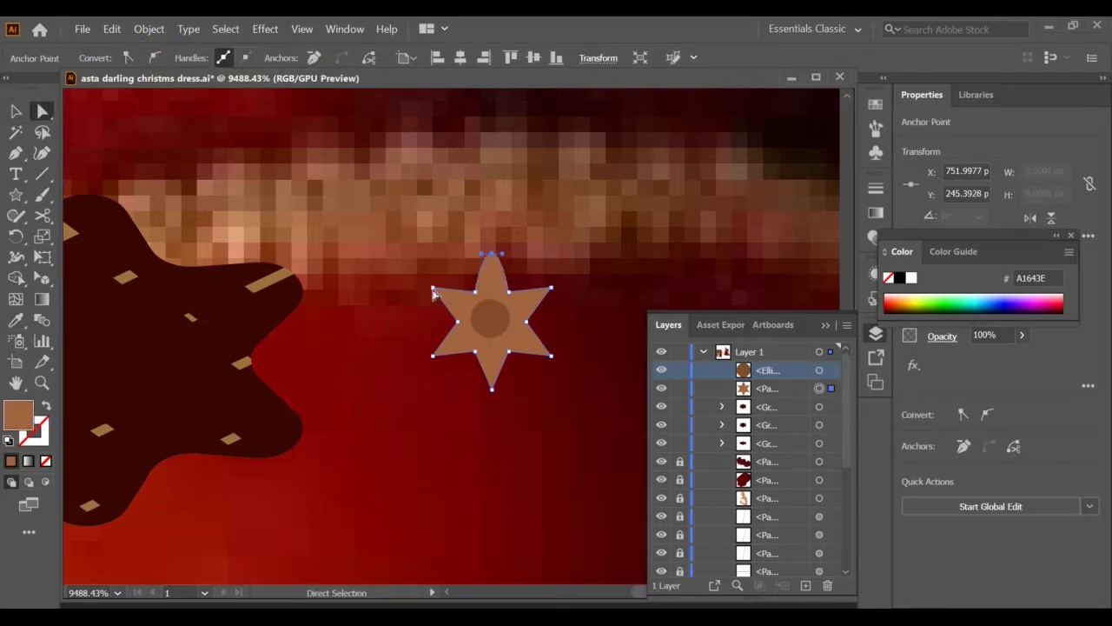
pyautogui.keyDown('shift'); pyautogui.click(492, 390); pyautogui.keyUp('shift')
pyautogui.keyDown('shift'); pyautogui.click(550, 289); pyautogui.keyUp('shift')
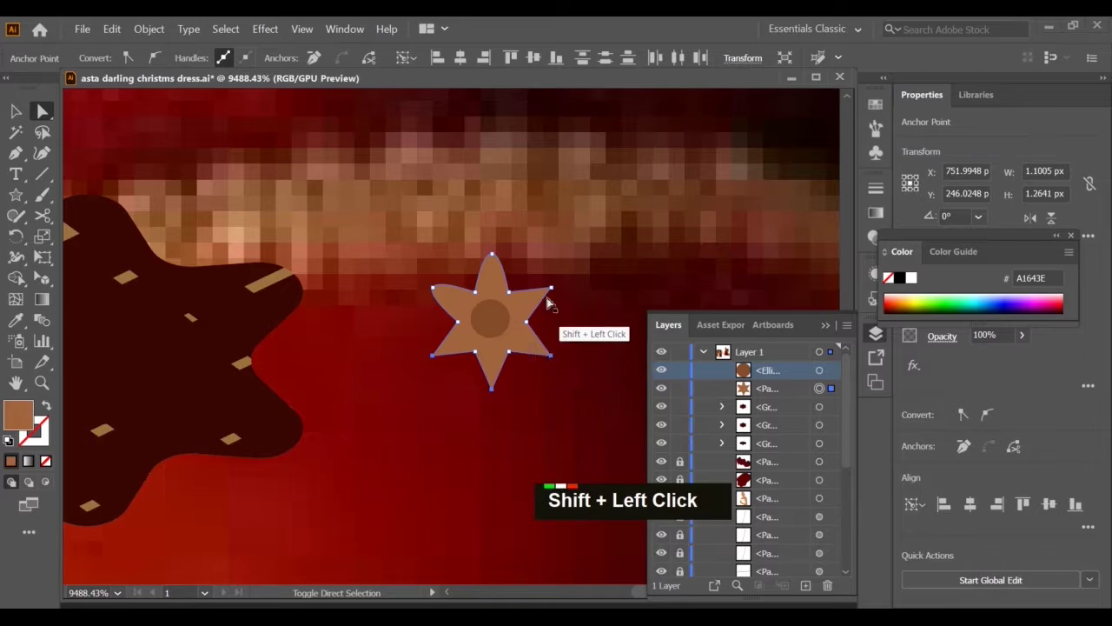
pyautogui.click(153, 58)
pyautogui.click(492, 322)
pyautogui.press('Down')
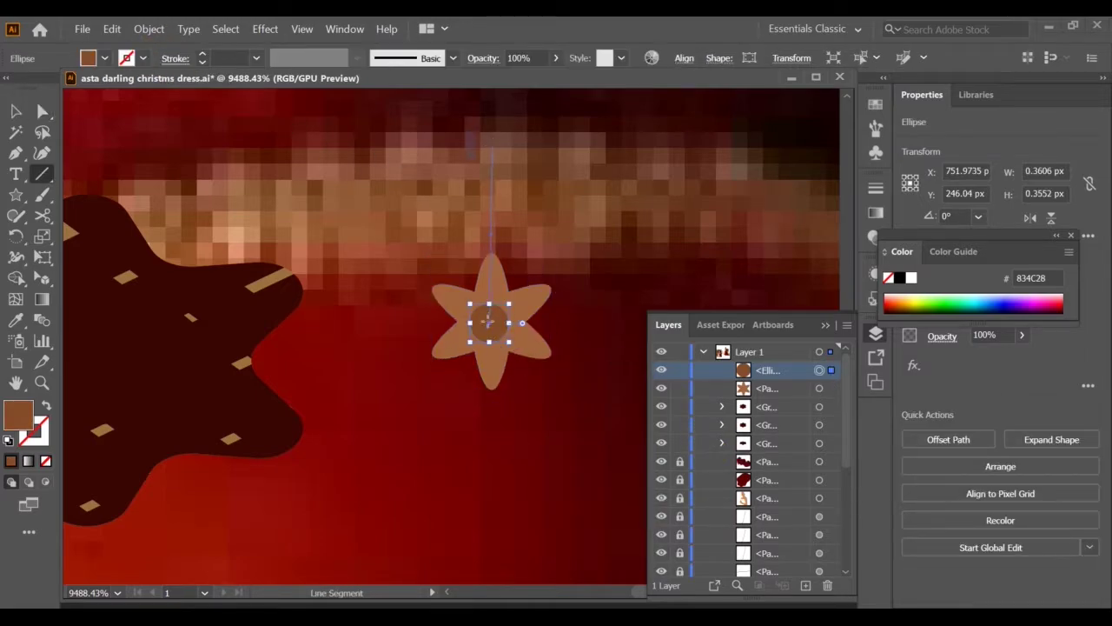
# Draw a line about 1.65 px long between the circle's centre and a point above the top petal, with a tapered width profile
pyautogui.moveTo(489, 322); pyautogui.dragTo(490, 322)
pyautogui.click(357, 58)
pyautogui.click(346, 91)
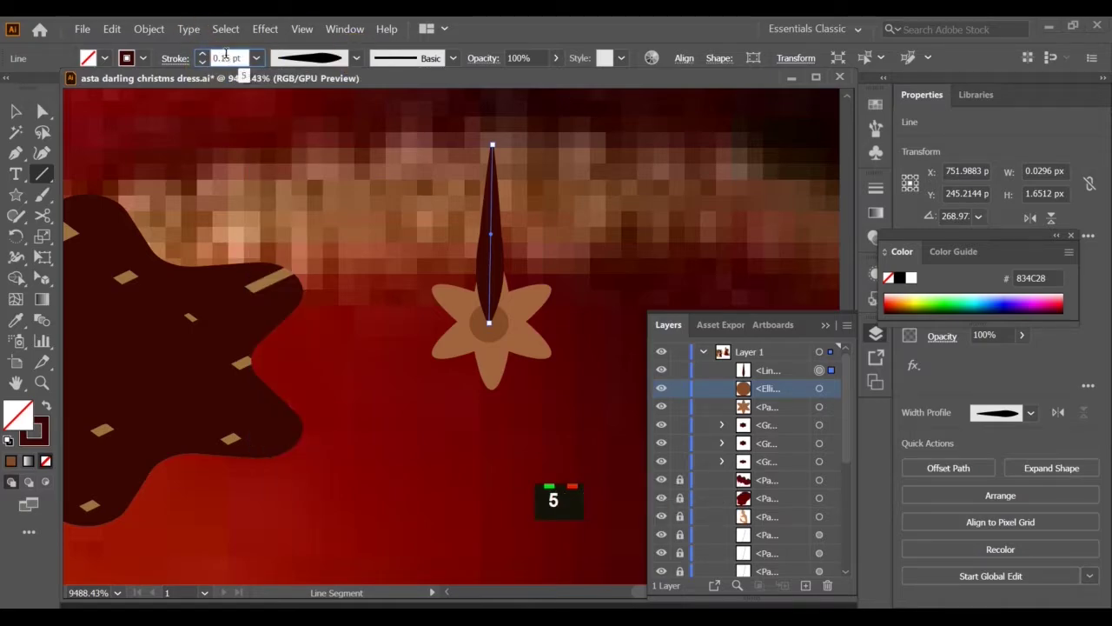
# Give the line a sampled brown 764726 stroke of 0.15 pt without fill and reapply the tapered width profile
pyautogui.click(584, 185)
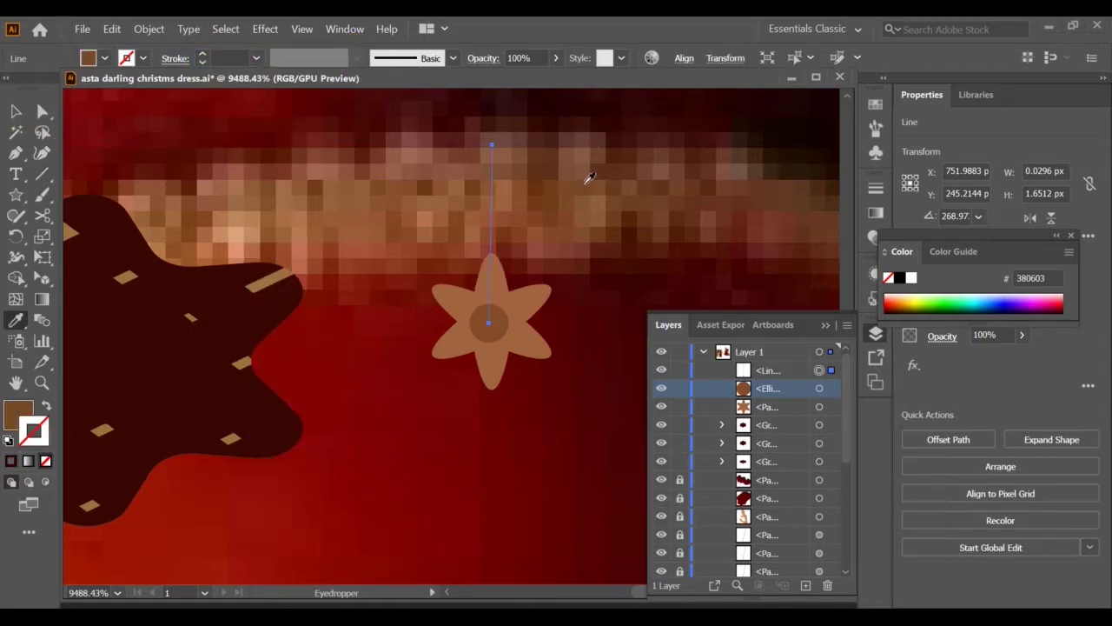
pyautogui.click(46, 406)
pyautogui.click(357, 59)
pyautogui.click(338, 129)
pyautogui.doubleClick(219, 57)
pyautogui.write('0.15')
pyautogui.press('Return')
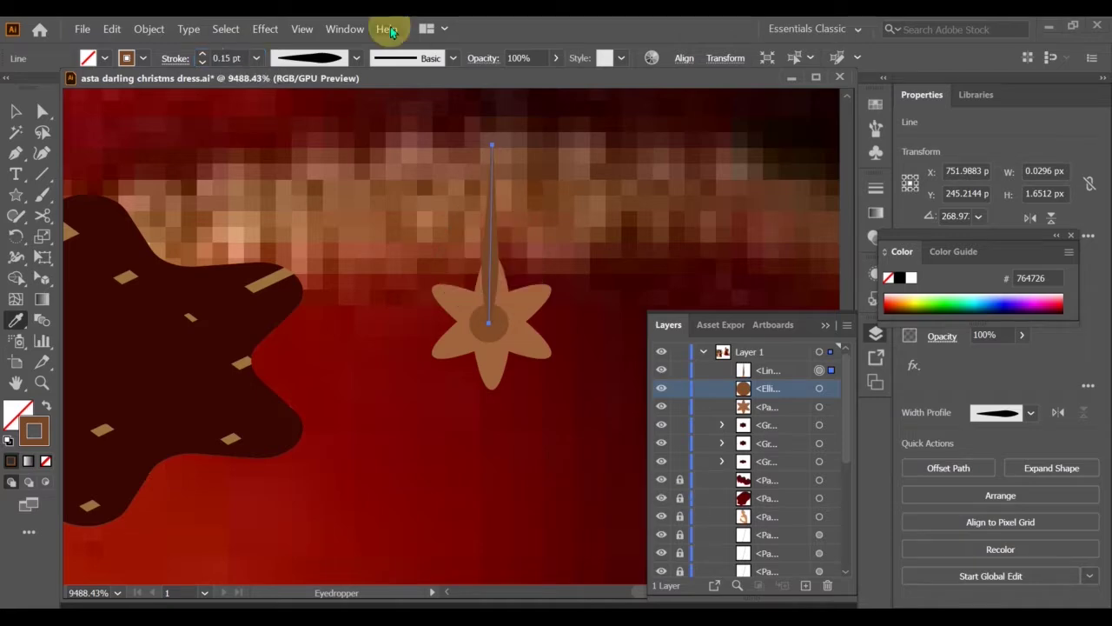
# Move the line behind the flower and rotate in-place copies around the circle's centre to form six evenly spaced spikes
pyautogui.moveTo(768, 370); pyautogui.dragTo(774, 417)
pyautogui.hotkey('ctrl', 'c')
pyautogui.hotkey('ctrl', 'shift', 'v')
pyautogui.press('r')
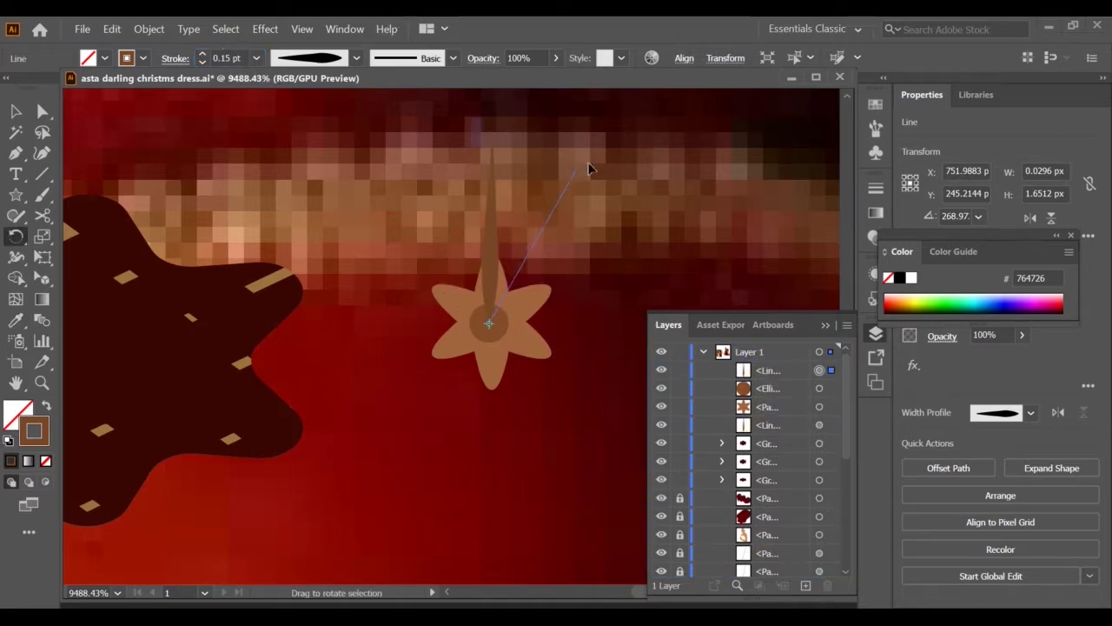
pyautogui.hotkey('ctrl', 'shift', 'v')
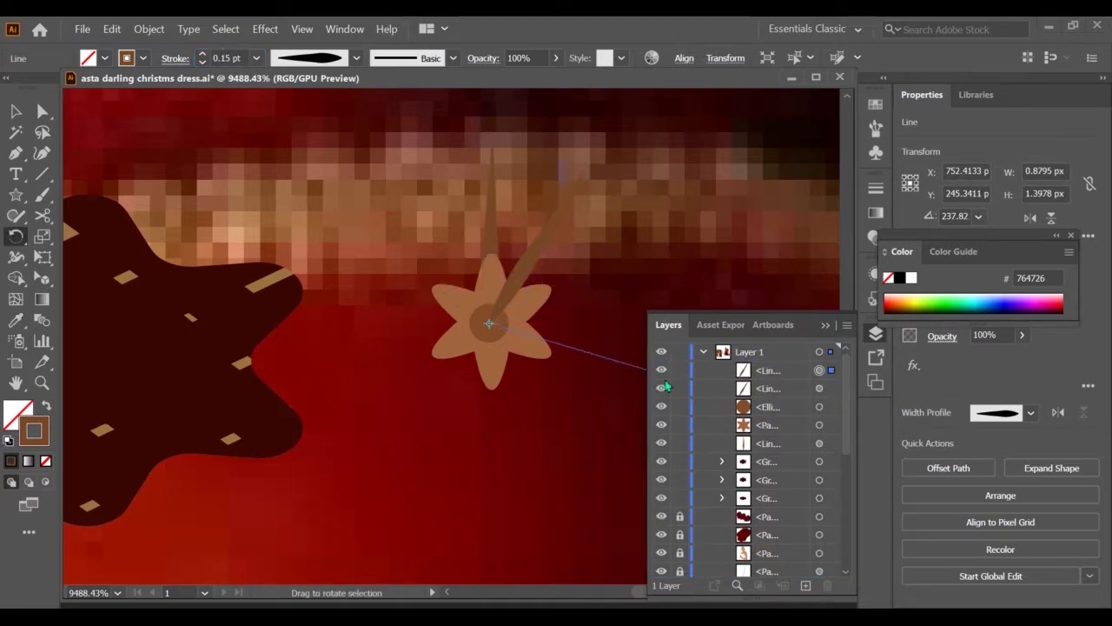
pyautogui.hotkey('ctrl', 'shift', 'v')
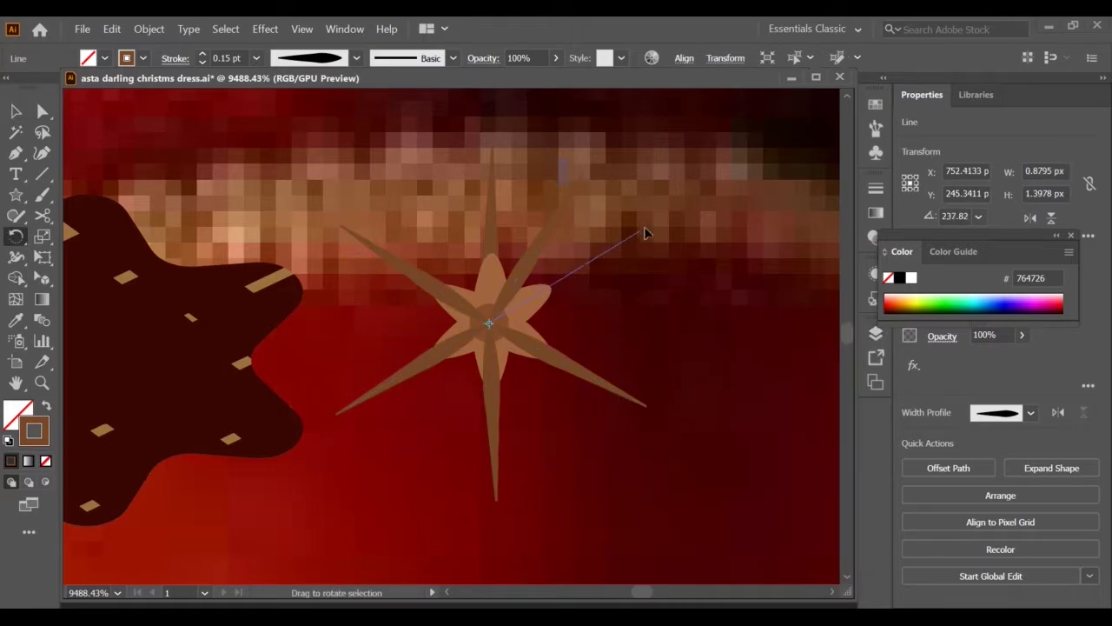
# Send the rotated spikes behind the petals and group all six spikes
pyautogui.keyDown('shift'); pyautogui.click(401, 382); pyautogui.keyUp('shift')
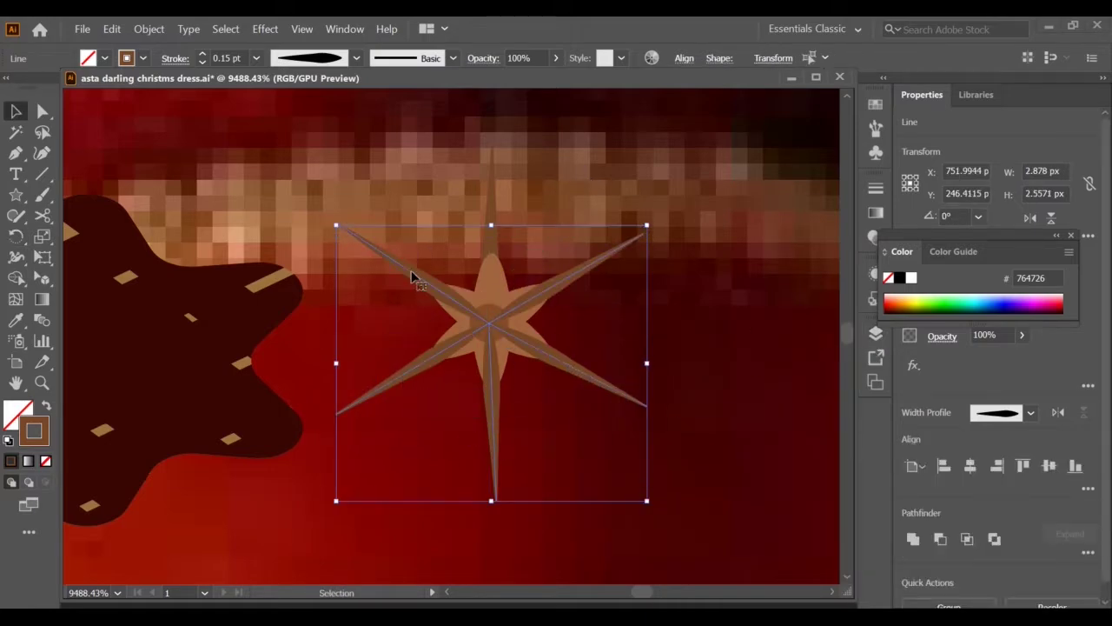
pyautogui.hotkey('ctrl', '[')
pyautogui.hotkey('ctrl', 'g')
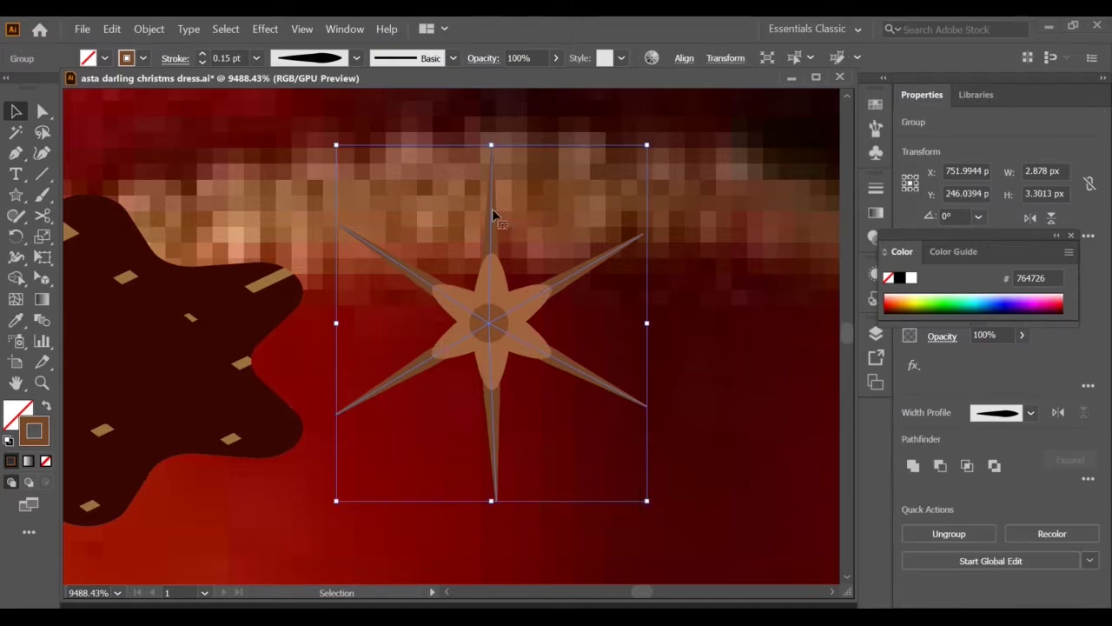
# Lock the spiked flower artwork and switch to the Curvature tool
pyautogui.hotkey('shift', '~')
pyautogui.scroll(3, 489, 234)
pyautogui.hotkey('ctrl', '2')
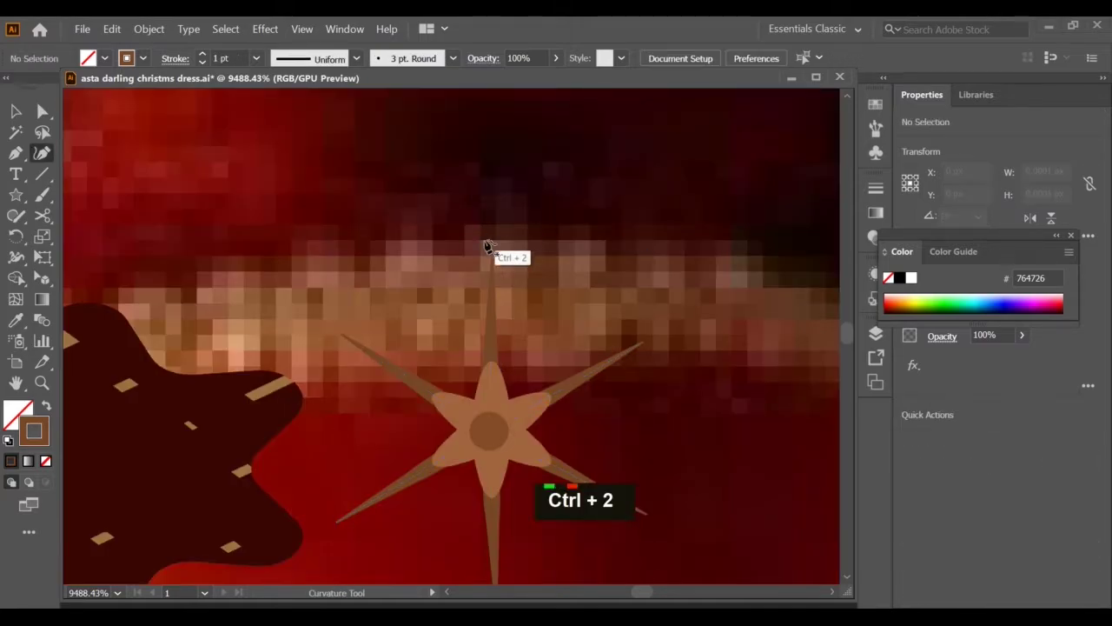
# Draw a curved line with two arches, about 2.9 px wide and 1.1 px high, starting at the flower's upper spike tip
pyautogui.click(493, 253)
pyautogui.click(564, 139)
pyautogui.click(579, 153)
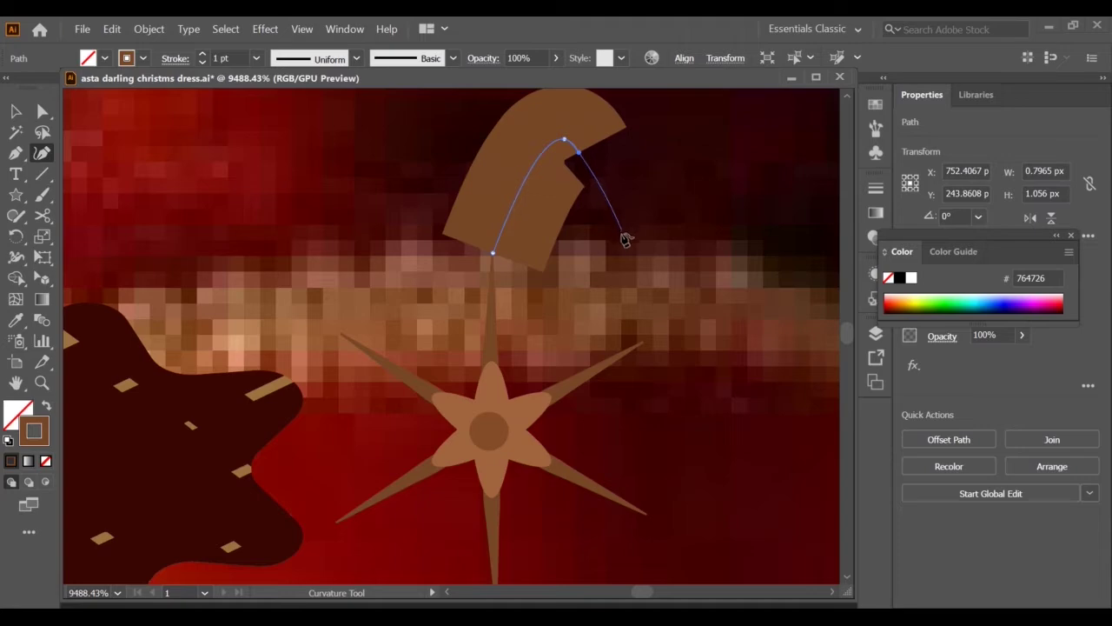
pyautogui.click(628, 249)
pyautogui.click(723, 147)
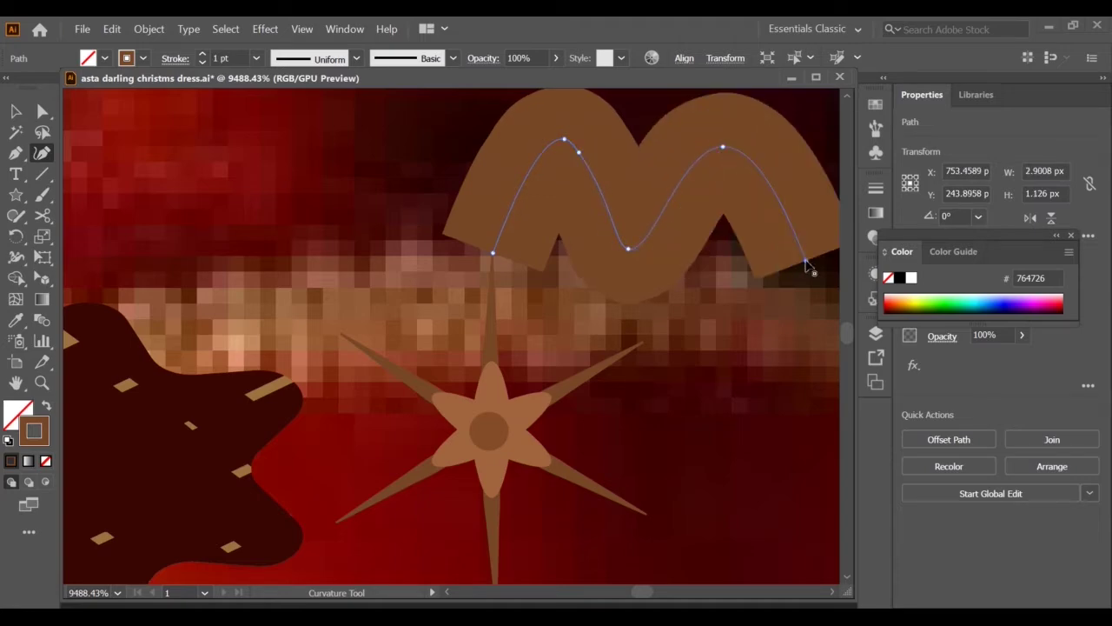
# Give the two-arch line a 0.15 pt stroke with the double-bulge width profile and finish the path
pyautogui.click(356, 59)
pyautogui.click(323, 173)
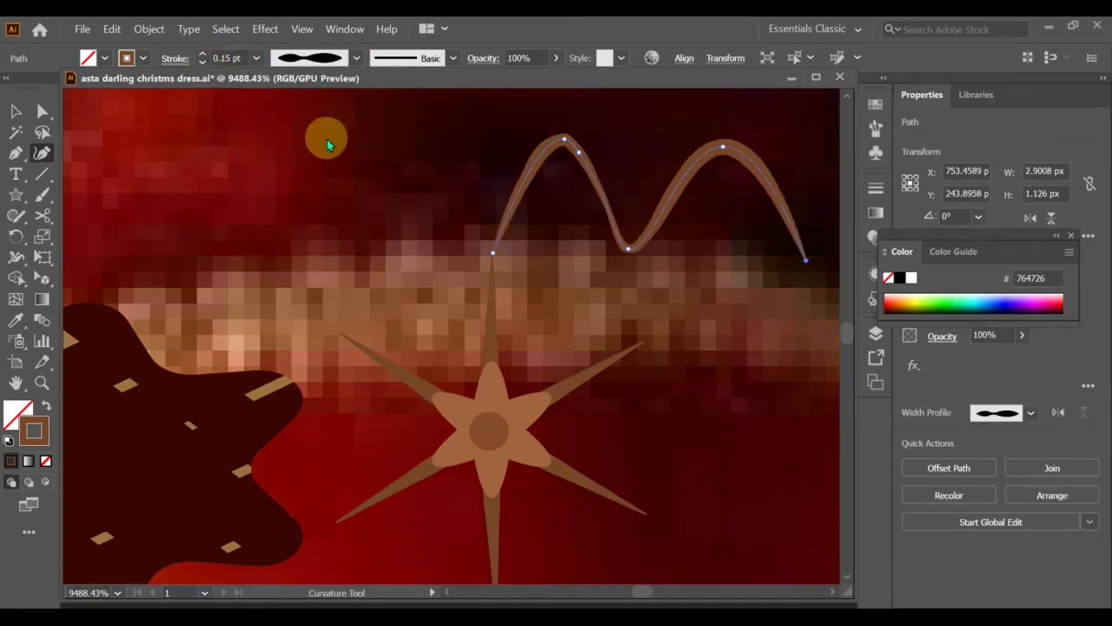
pyautogui.click(356, 58)
pyautogui.click(330, 116)
pyautogui.click(356, 59)
pyautogui.click(304, 220)
pyautogui.click(352, 57)
pyautogui.click(335, 133)
pyautogui.press('Escape')
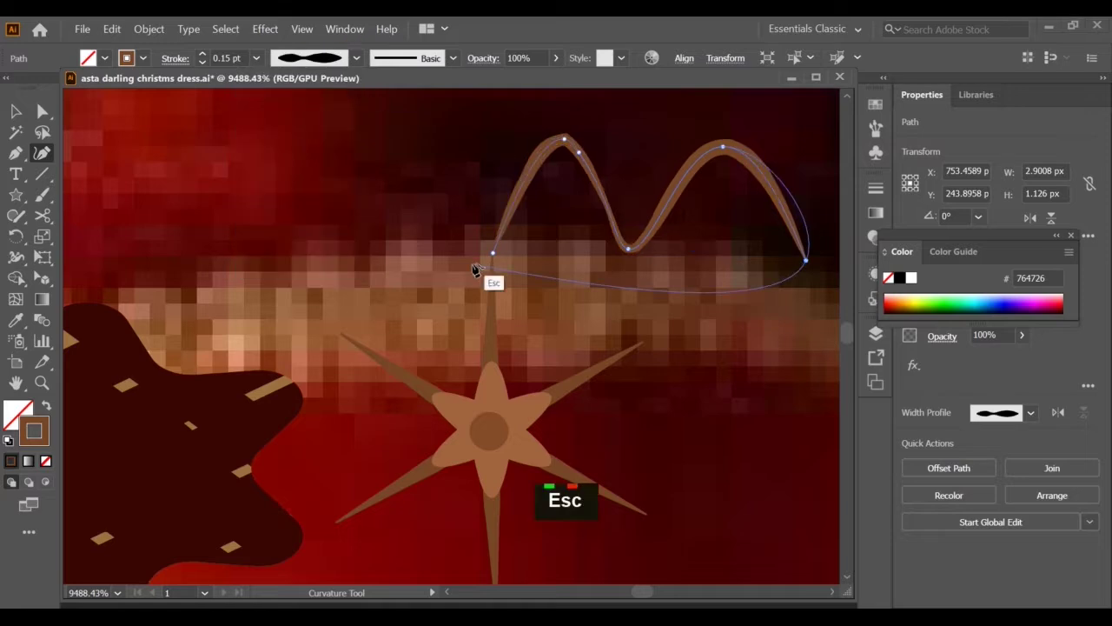
# Move the two-arch line left until its central dip rests on the flower's upper spike tip
pyautogui.press('v')
pyautogui.press('Left')
pyautogui.press('Left')
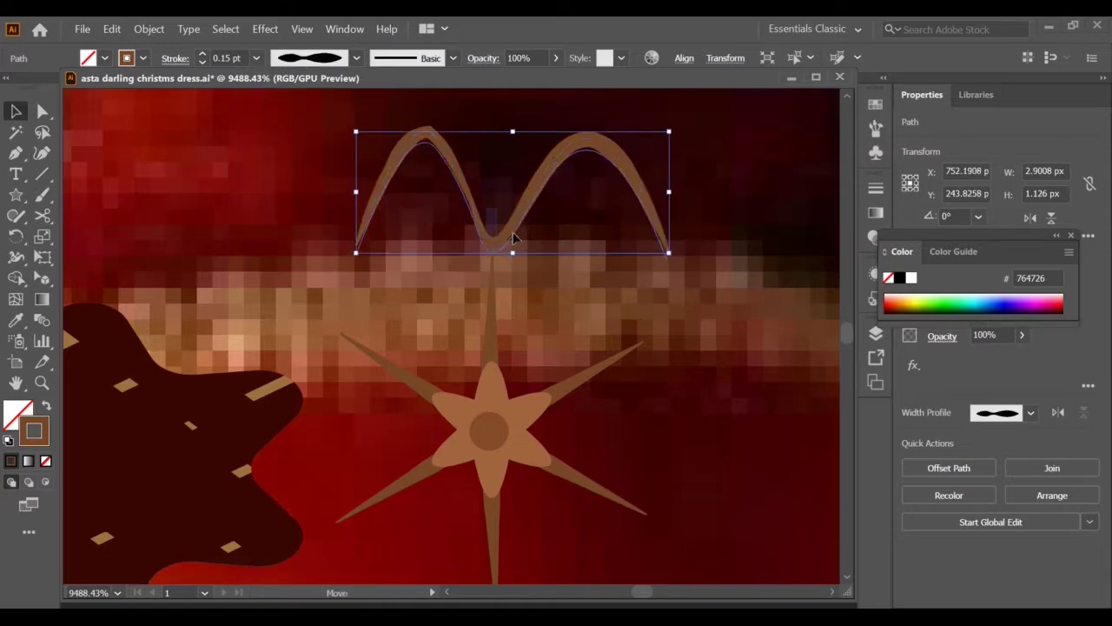
# Make the first arch's peak a smooth anchor and adjust its handles to round the curve
pyautogui.click(427, 143)
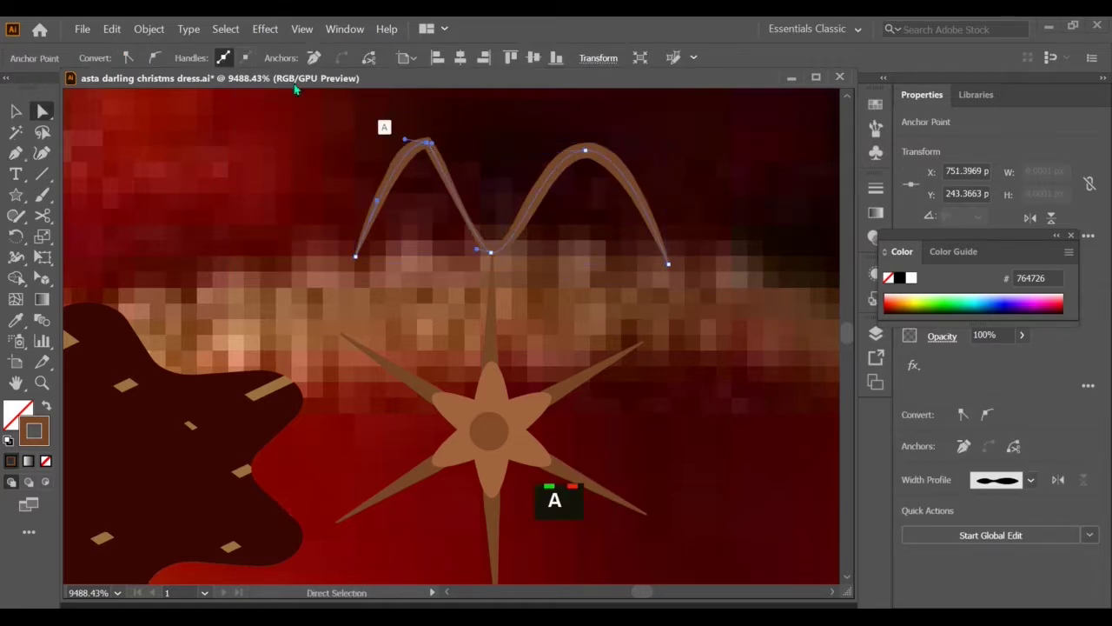
pyautogui.click(155, 58)
pyautogui.moveTo(459, 146); pyautogui.dragTo(466, 140)
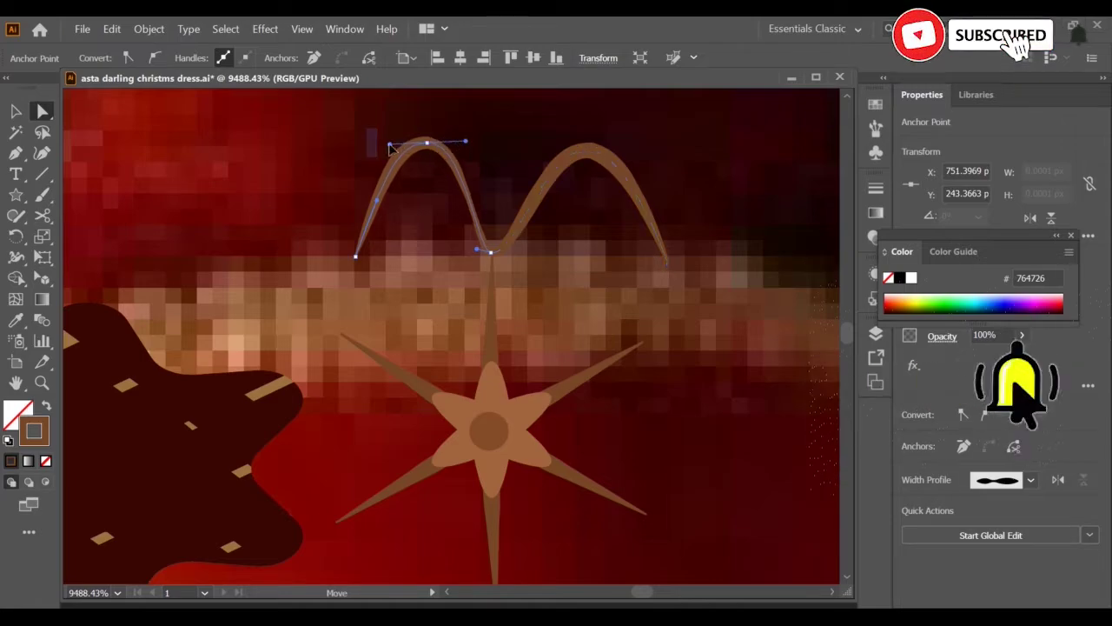
pyautogui.moveTo(395, 144); pyautogui.dragTo(390, 145)
pyautogui.hotkey('ctrl', 'c')
pyautogui.hotkey('ctrl', 'z')
pyautogui.rightClick(487, 242)
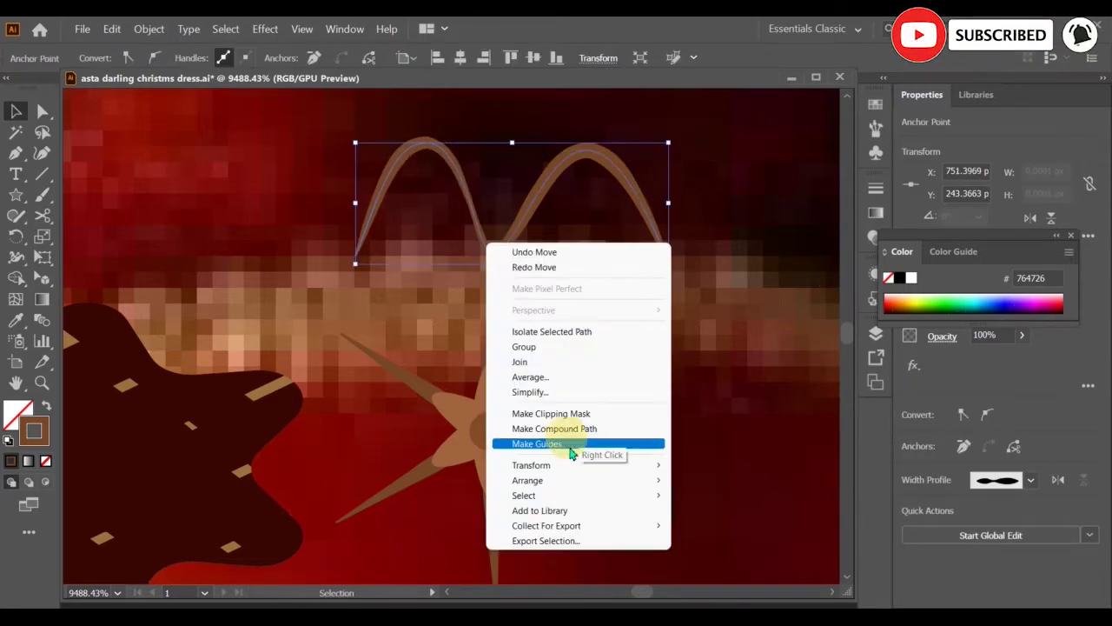
pyautogui.moveTo(569, 465)
pyautogui.click(699, 517)
pyautogui.click(685, 372)
pyautogui.click(894, 409)
pyautogui.hotkey('ctrl', 'c')
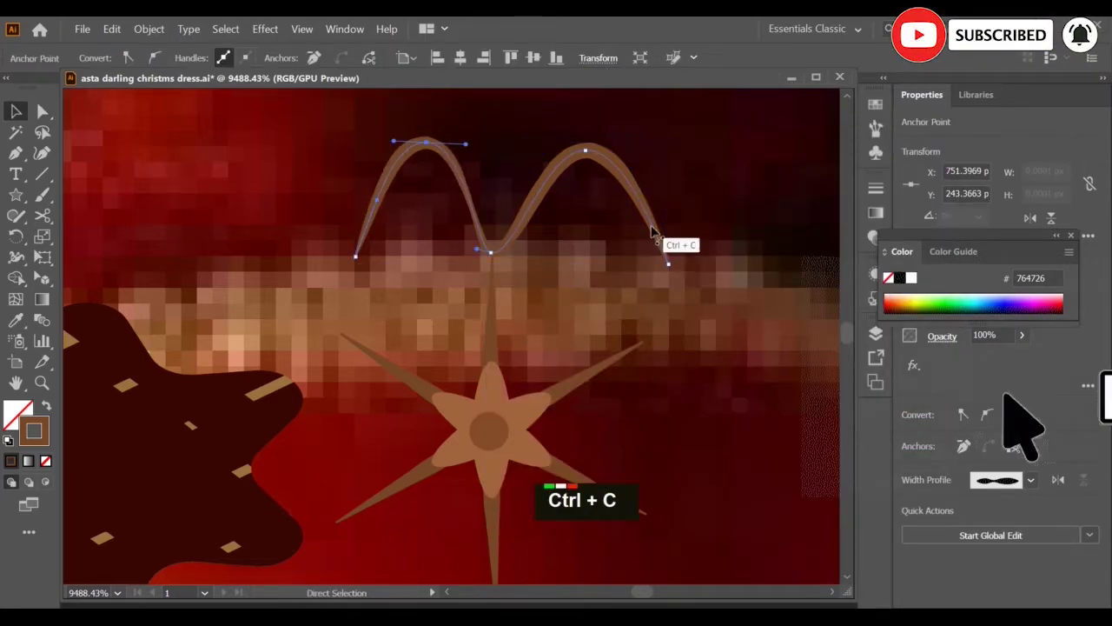
pyautogui.hotkey('ctrl', 'shift', 'v')
pyautogui.press('Delete')
# Paste a copy of the two-arch line in place and reflect it across the horizontal axis
pyautogui.click(527, 227)
pyautogui.hotkey('ctrl', 'c')
pyautogui.hotkey('ctrl', 'shift', 'v')
pyautogui.rightClick(525, 224)
pyautogui.moveTo(713, 441)
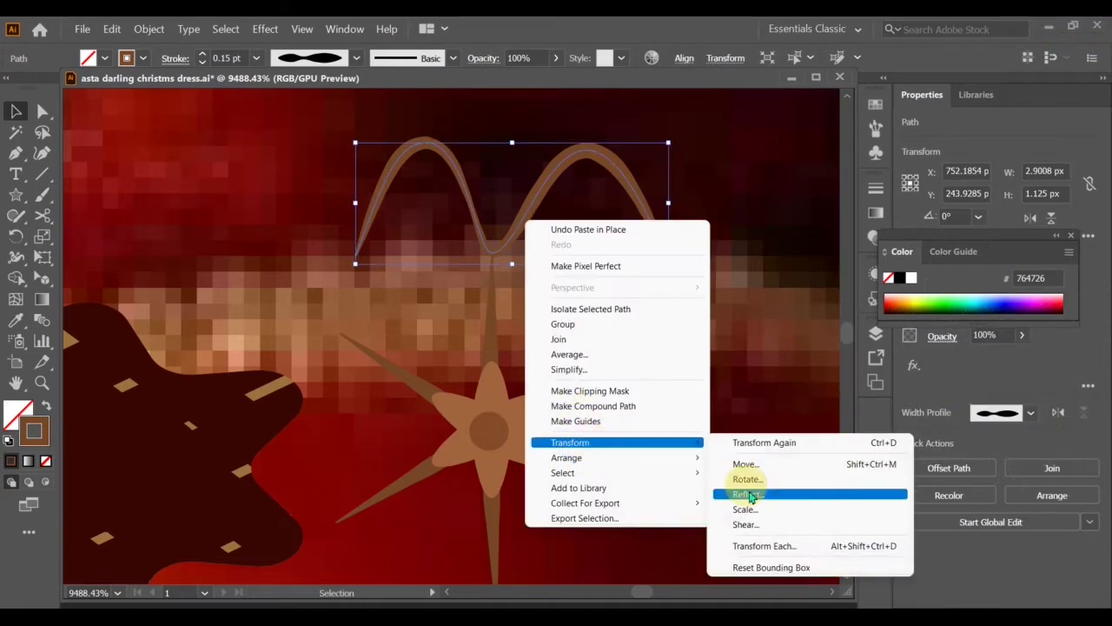
pyautogui.click(745, 489)
pyautogui.click(793, 409)
# Move the reflected line below the flower so its middle peak meets the lower spike tip
pyautogui.press('Down')
pyautogui.press('Down')
pyautogui.press('Down')
pyautogui.press('Down')
pyautogui.press('Down')
pyautogui.press('Down')
pyautogui.press('Down')
pyautogui.press('Down')
pyautogui.press('Up')
pyautogui.press('Up')
pyautogui.press('Up')
pyautogui.press('Up')
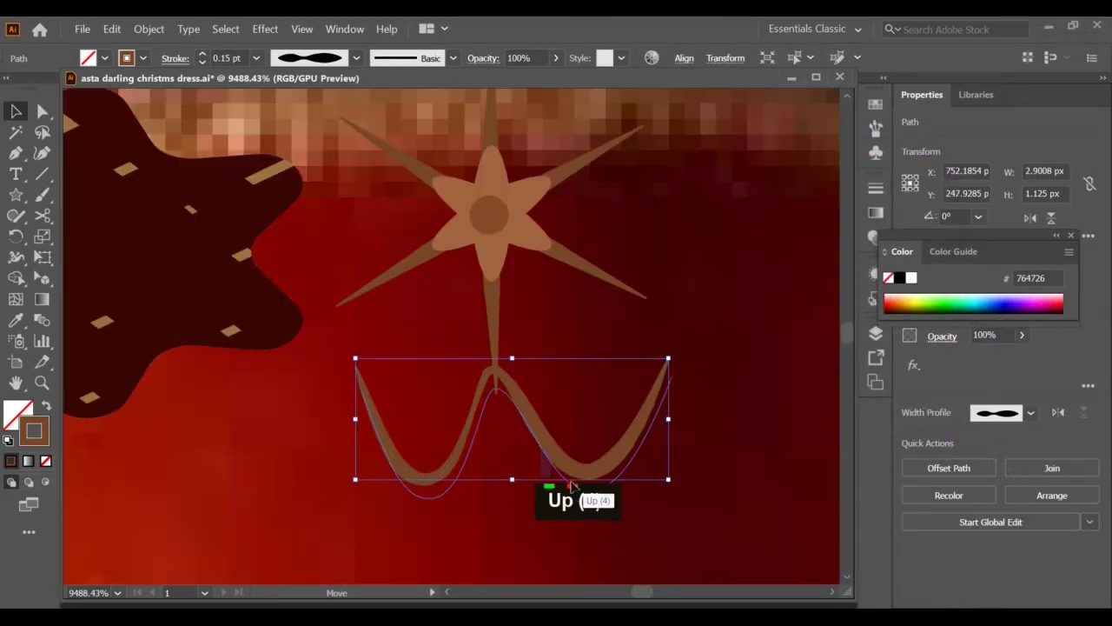
pyautogui.moveTo(571, 486); pyautogui.dragTo(573, 485)
# Unlock all objects and relock the artwork around the spiked flower motif
pyautogui.hotkey('ctrl', 'alt', '2')
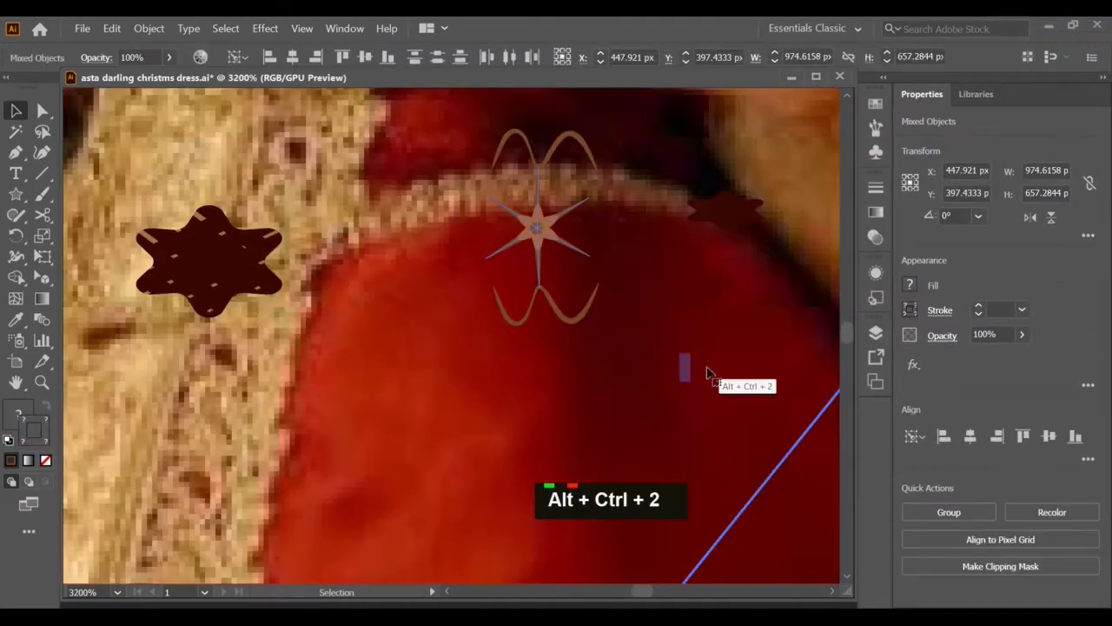
pyautogui.keyDown('shift'); pyautogui.click(755, 352); pyautogui.keyUp('shift')
pyautogui.click(612, 231)
pyautogui.hotkey('ctrl', '2')
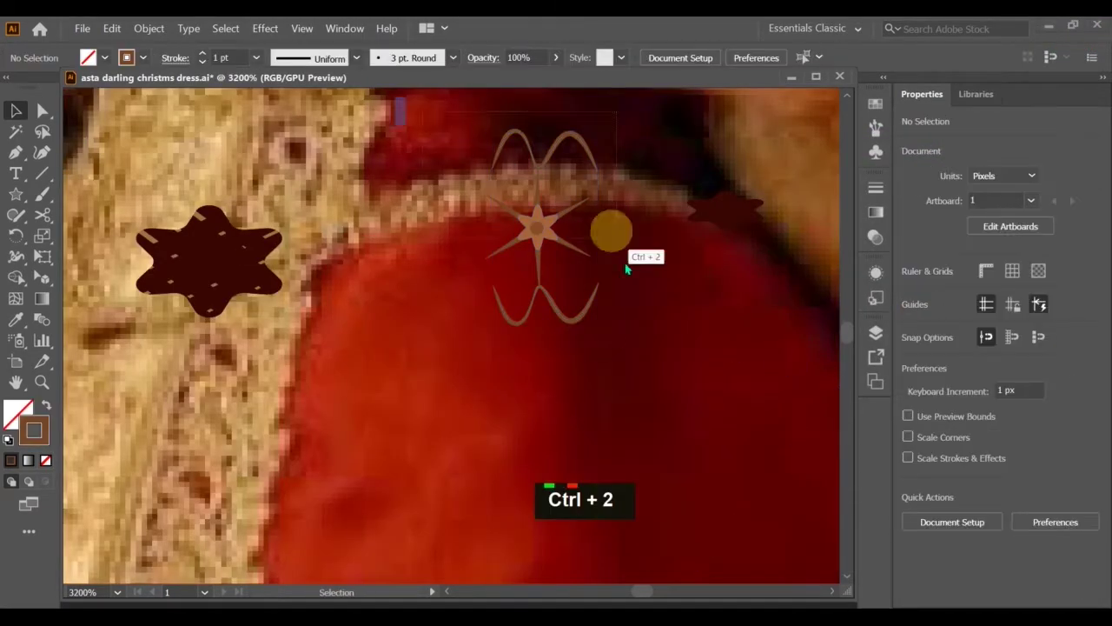
# Ungroup the unlocked artwork and delete the small dark red flower shape beside the spiked motif
pyautogui.hotkey('ctrl', 'a')
pyautogui.hotkey('ctrl', 'g')
pyautogui.hotkey('ctrl', 'shift', 'g')
pyautogui.hotkey('ctrl', 'shift', 'g')
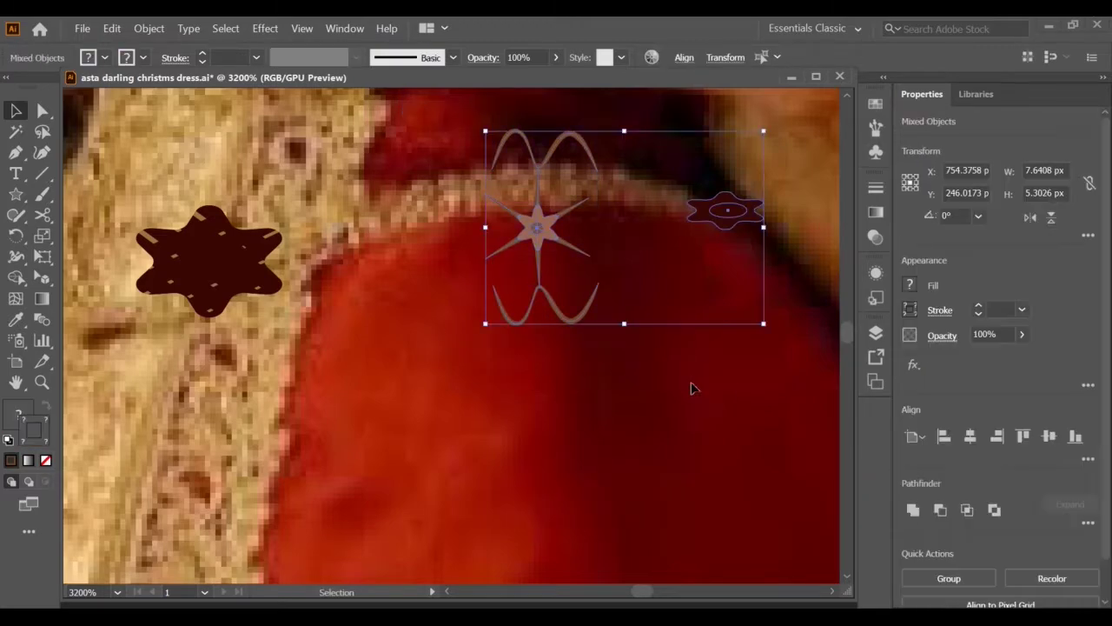
pyautogui.click(691, 388)
pyautogui.click(726, 211)
pyautogui.press('Delete')
# Select the whole spiked motif with both arched lines as a group and place a copy 3 px to its right
pyautogui.moveTo(474, 122); pyautogui.dragTo(651, 375)
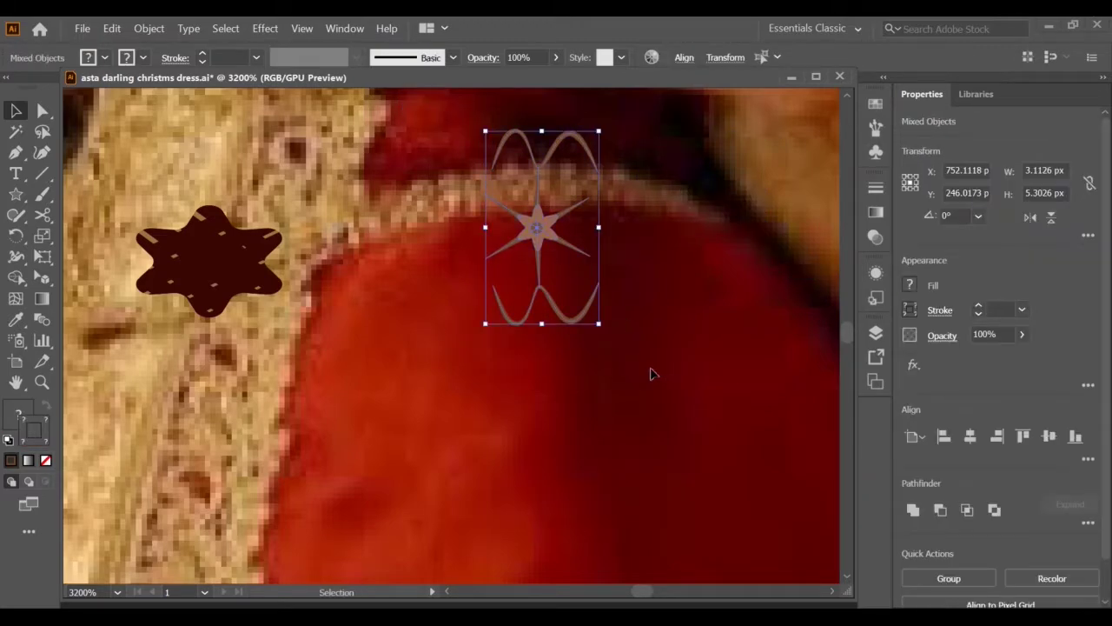
pyautogui.hotkey('ctrl', 'shift', 'v')
pyautogui.press('Right')
pyautogui.press('Right')
pyautogui.press('Right')
# Fine-tune the copied motif's position so its arches and spikes meet those of the original
pyautogui.press('z')
pyautogui.click(648, 230)
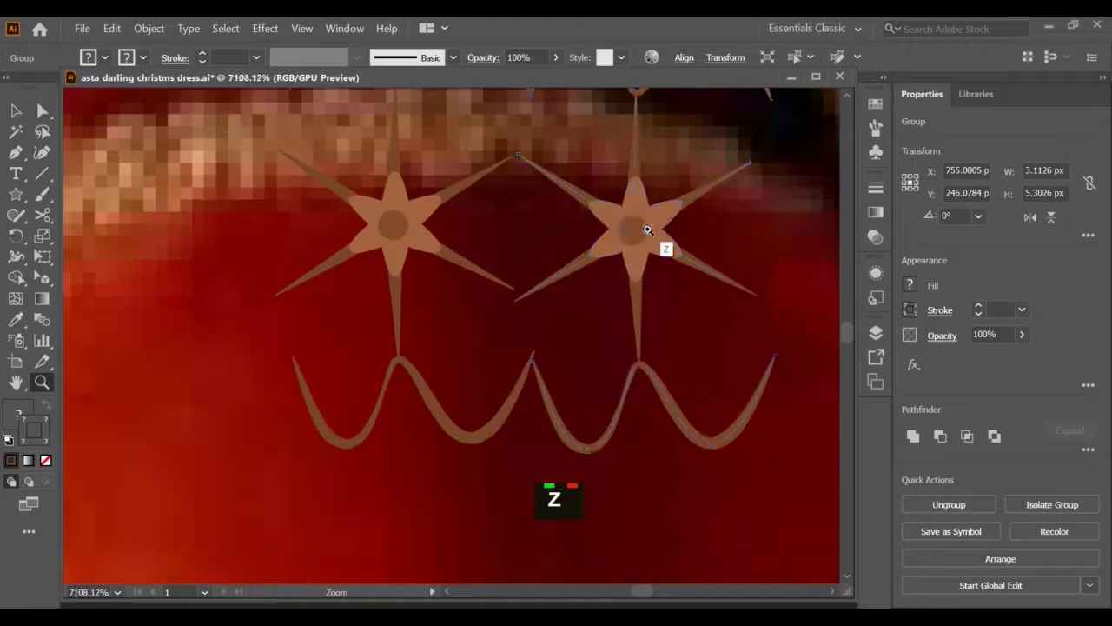
pyautogui.scroll(3, 648, 230)
pyautogui.scroll(-3, 648, 229)
pyautogui.hscroll(3, 648, 229)
pyautogui.hscroll(-3, 648, 229)
pyautogui.click(832, 590)
pyautogui.click(848, 96)
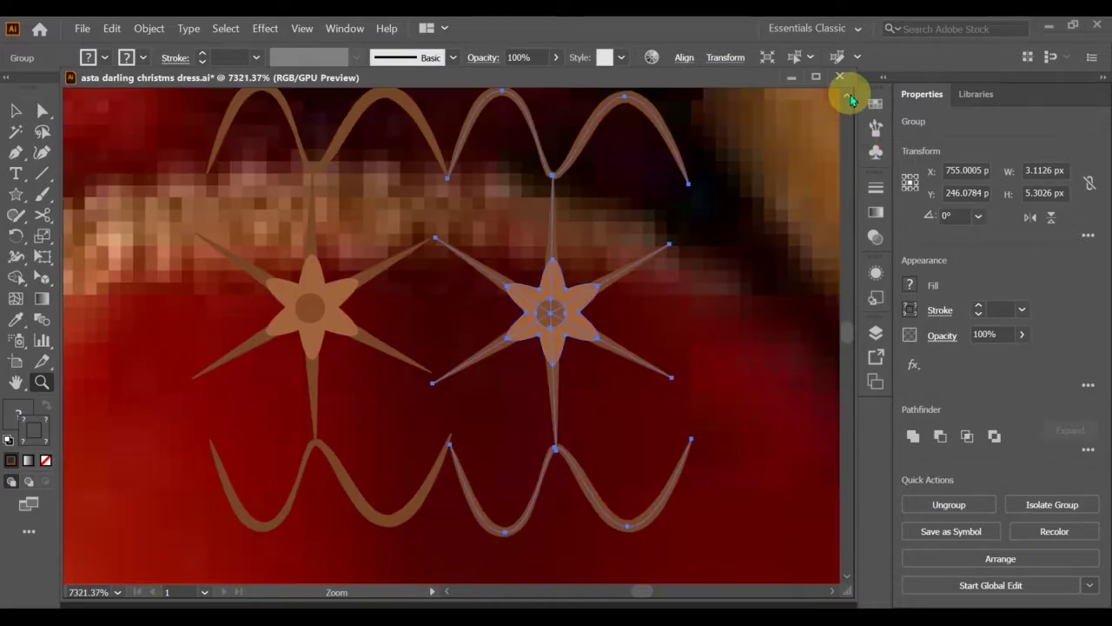
pyautogui.press('v')
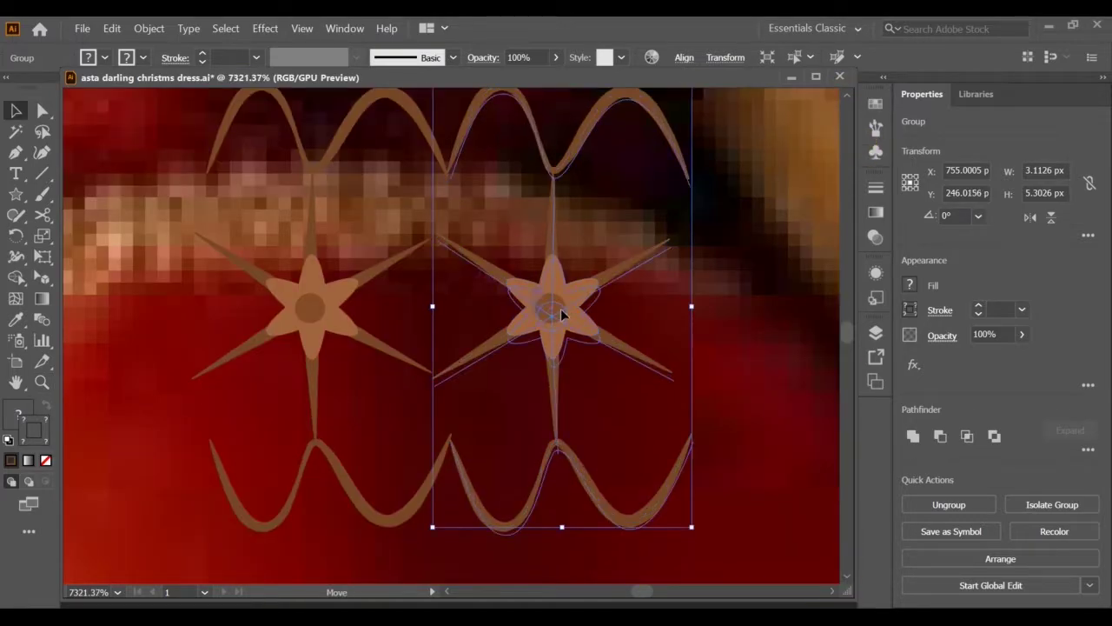
pyautogui.moveTo(560, 313); pyautogui.dragTo(563, 313)
# Place another copy of the motif 6 px to the left, on the original motif's other side
pyautogui.press('Left')
pyautogui.press('Left')
pyautogui.press('Left')
pyautogui.press('Left')
pyautogui.press('Left')
pyautogui.press('Left')
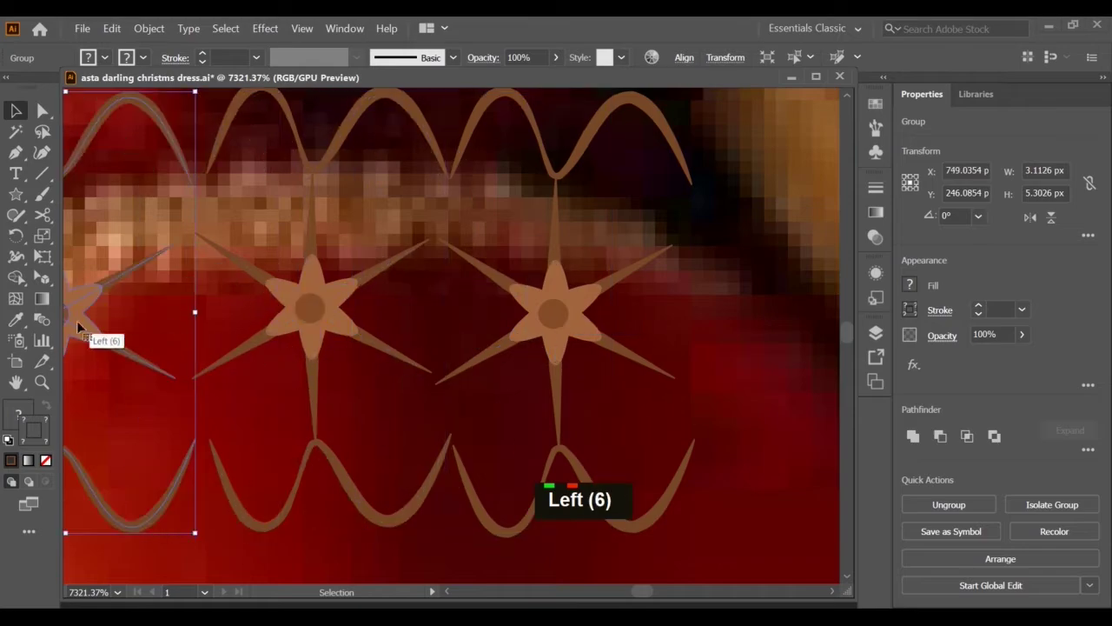
# Ungroup the left motif and join its right-hand spike tips to the middle flower's left-hand spike tips
pyautogui.hotkey('ctrl', 'shift', 'g')
pyautogui.hotkey('ctrl', 'shift', 'g')
pyautogui.click(180, 249)
pyautogui.press('a')
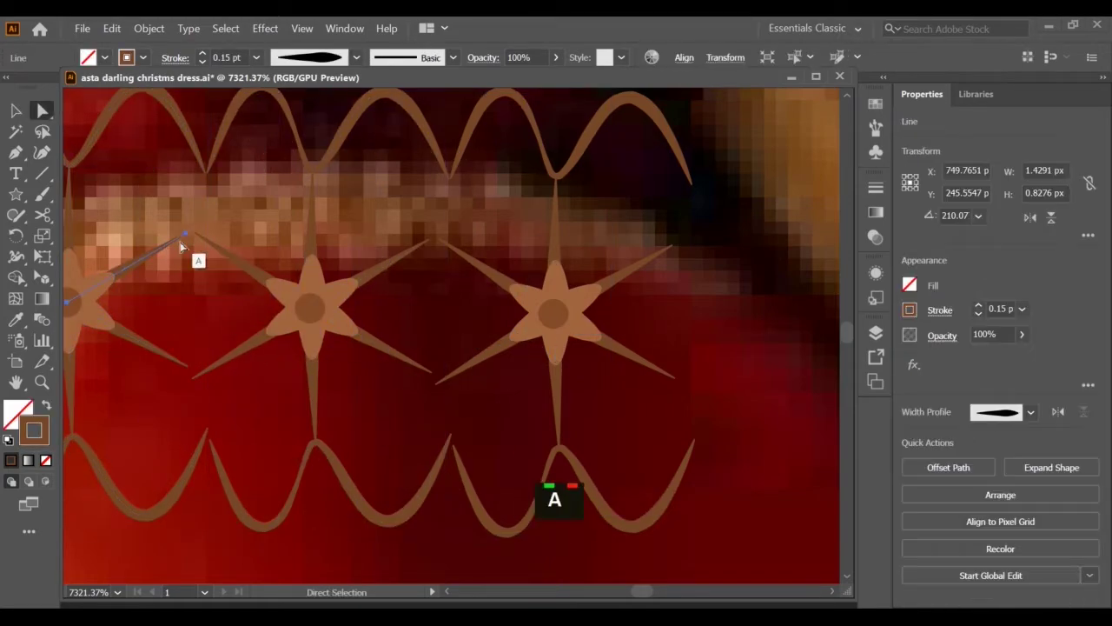
pyautogui.moveTo(186, 233); pyautogui.dragTo(190, 229)
pyautogui.moveTo(188, 366); pyautogui.dragTo(192, 372)
pyautogui.click(192, 379)
pyautogui.click(195, 235)
pyautogui.click(218, 285)
# Join the middle flower's right-hand spike tips to the right flower's left-hand spike tips
pyautogui.click(425, 243)
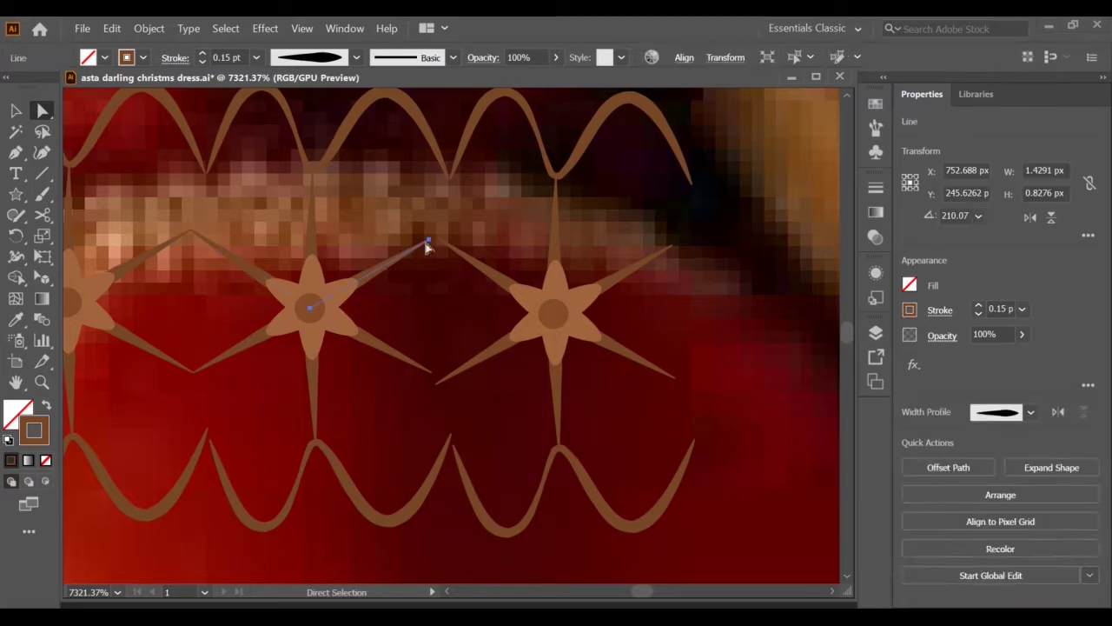
pyautogui.moveTo(428, 240); pyautogui.dragTo(439, 233)
pyautogui.click(428, 370)
pyautogui.moveTo(430, 372); pyautogui.dragTo(434, 377)
pyautogui.click(437, 383)
pyautogui.click(442, 239)
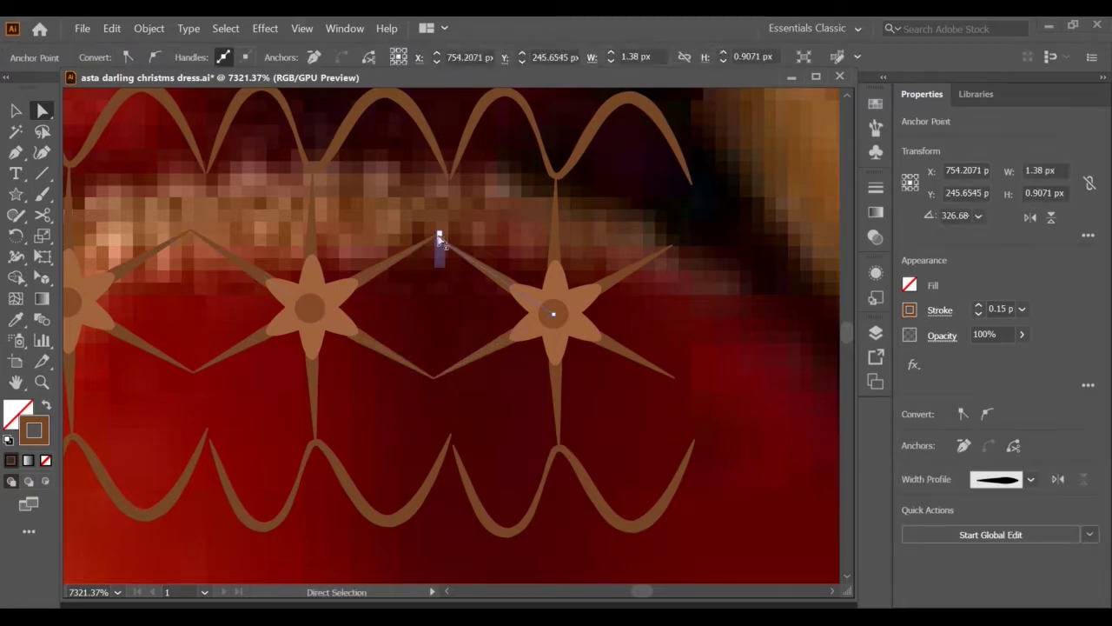
pyautogui.moveTo(441, 238); pyautogui.dragTo(437, 233)
# Delete the right flower's two outer diagonal spikes
pyautogui.click(678, 281)
pyautogui.click(667, 252)
pyautogui.keyDown('shift'); pyautogui.click(633, 359); pyautogui.keyUp('shift')
pyautogui.press('Delete')
pyautogui.press('Delete')
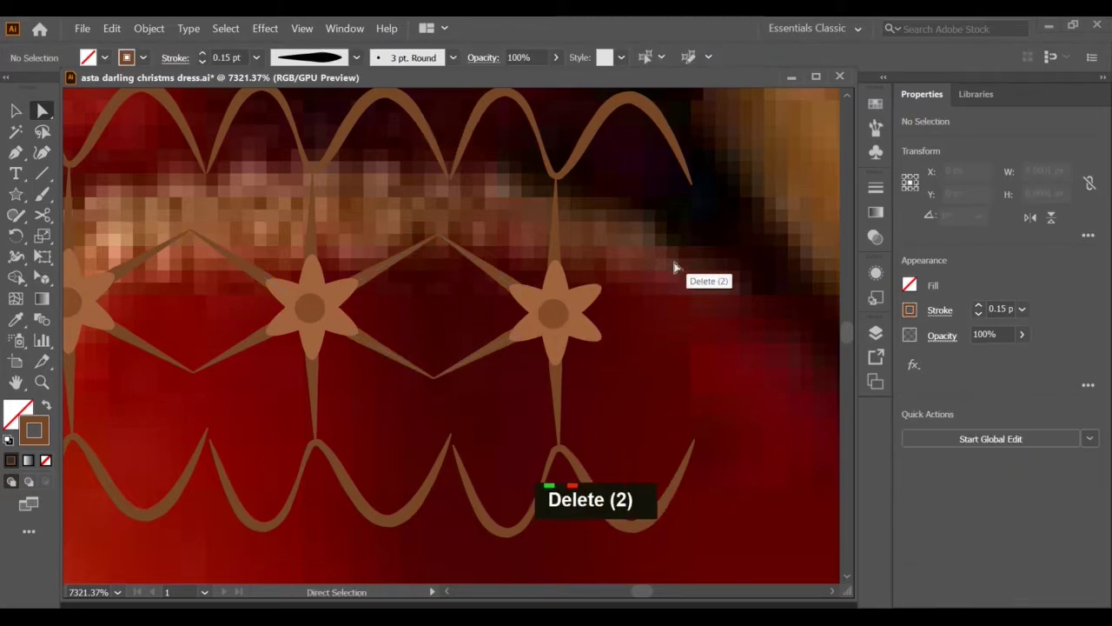
# Ungroup the right flower motif and create a copy of its two inner diagonal spikes reflected across the vertical axis
pyautogui.press('v')
pyautogui.click(551, 307)
pyautogui.hotkey('ctrl', 'shift', 'g')
pyautogui.hotkey('ctrl', 'shift', 'g')
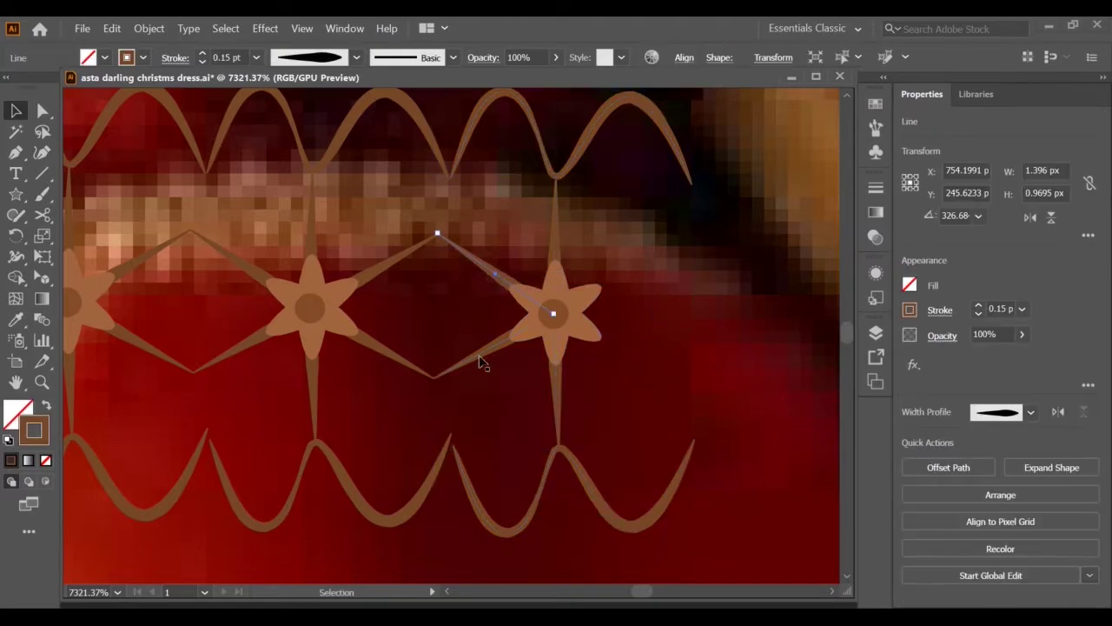
pyautogui.rightClick(482, 363)
pyautogui.click(660, 323)
pyautogui.click(692, 227)
pyautogui.click(718, 405)
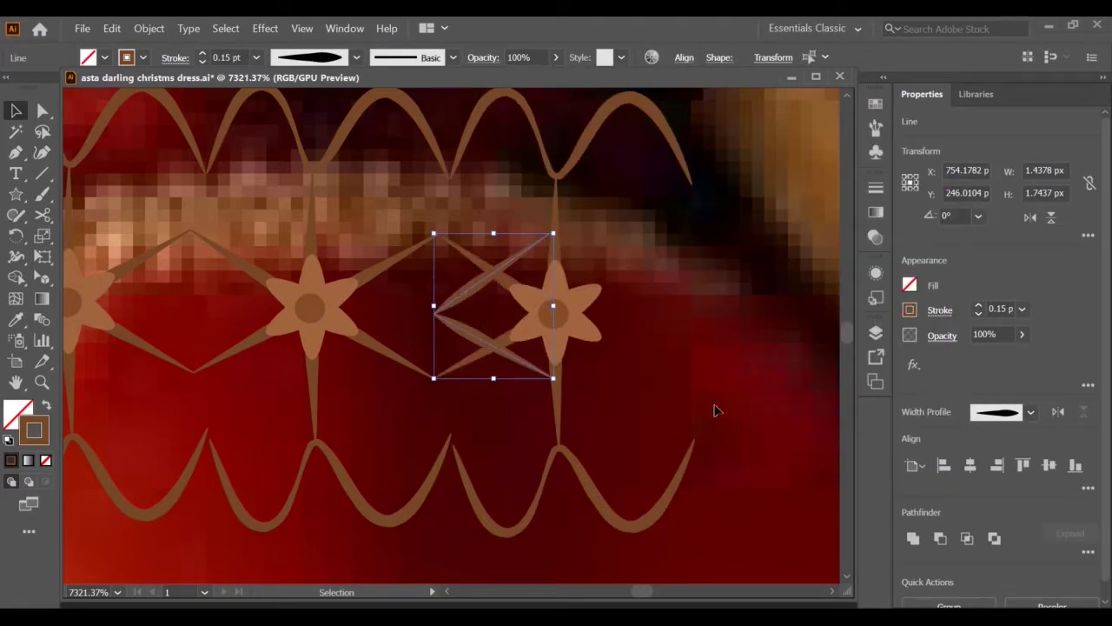
# Move the mirrored spikes to the right flower's outer side so they meet at its centre
pyautogui.press('Right')
pyautogui.press('Right')
pyautogui.moveTo(586, 292); pyautogui.dragTo(581, 297)
pyautogui.keyDown('shift'); pyautogui.click(494, 275); pyautogui.keyUp('shift')
pyautogui.keyDown('shift'); pyautogui.click(482, 350); pyautogui.keyUp('shift')
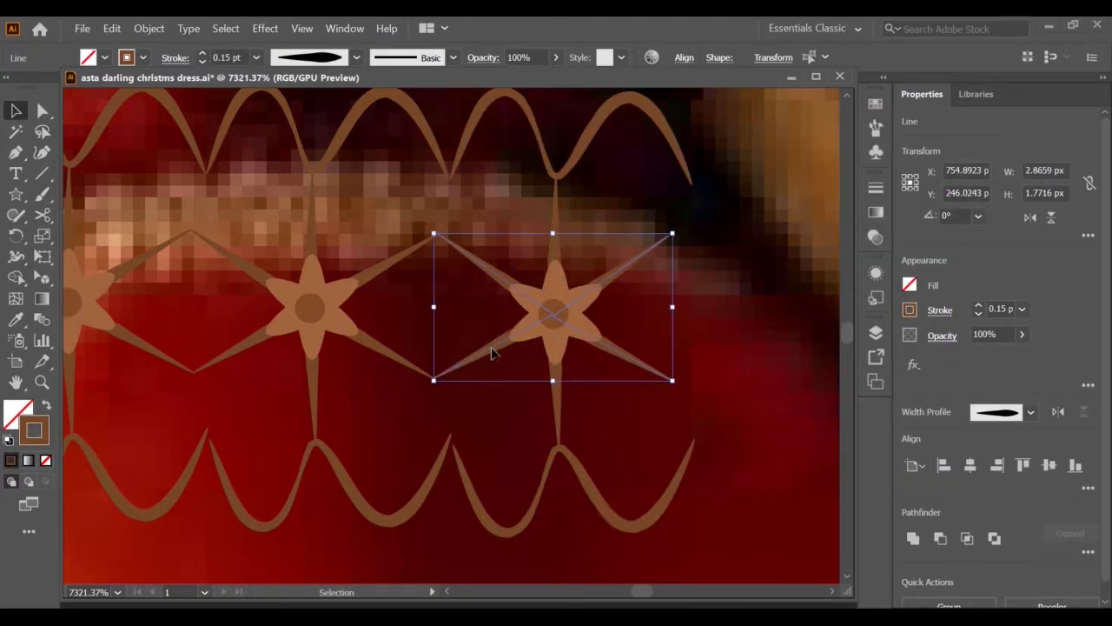
pyautogui.keyDown('shift'); pyautogui.click(490, 348); pyautogui.keyUp('shift')
pyautogui.keyDown('shift'); pyautogui.click(491, 276); pyautogui.keyUp('shift')
# Delete the left flower's two outer diagonal spikes
pyautogui.click(444, 590)
pyautogui.click(170, 264)
pyautogui.keyDown('shift'); pyautogui.click(169, 342); pyautogui.keyUp('shift')
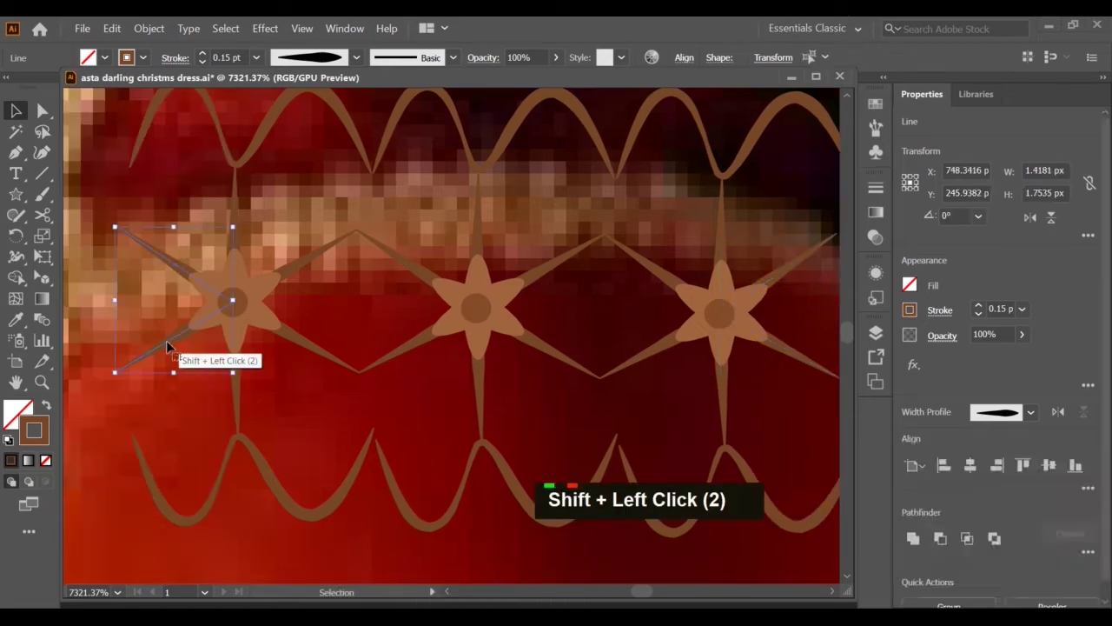
pyautogui.press('Delete')
# Create a copy of the left flower's two inner diagonal spikes reflected across the vertical axis
pyautogui.click(304, 261)
pyautogui.keyDown('shift'); pyautogui.click(308, 346); pyautogui.keyUp('shift')
pyautogui.rightClick(305, 342)
pyautogui.moveTo(348, 258)
pyautogui.click(487, 311)
pyautogui.click(718, 408)
# Move the mirrored spikes to the left flower's outer side so they meet at its centre
pyautogui.press('Left')
pyautogui.press('Left')
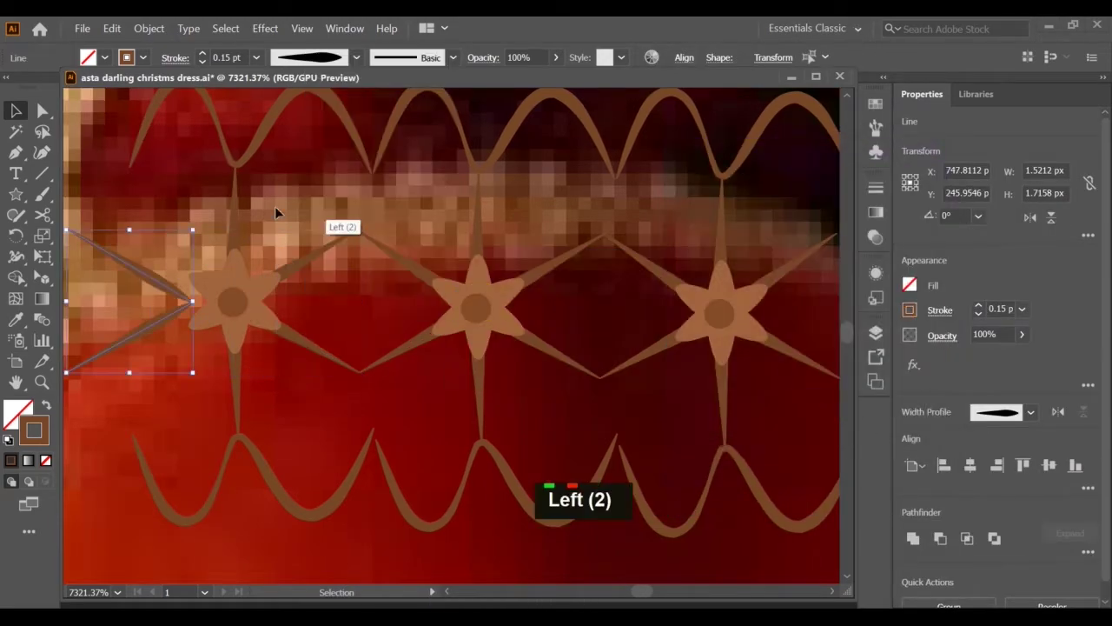
pyautogui.moveTo(203, 283); pyautogui.dragTo(245, 284)
pyautogui.keyDown('shift'); pyautogui.click(310, 351); pyautogui.keyUp('shift')
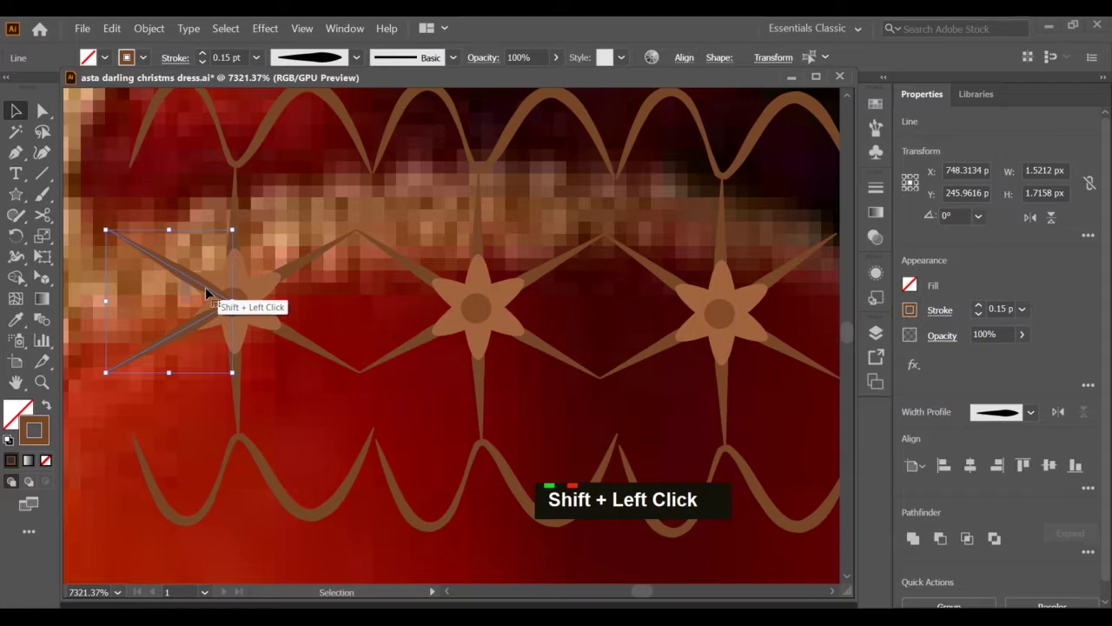
pyautogui.press('v')
# Select all three connected flower motifs and group them into one strip
pyautogui.press('z')
pyautogui.keyDown('alt'); pyautogui.click(486, 239); pyautogui.keyUp('alt')
pyautogui.keyDown('alt'); pyautogui.click(485, 239); pyautogui.keyUp('alt')
pyautogui.press('v')
pyautogui.moveTo(132, 185); pyautogui.dragTo(774, 580)
pyautogui.hotkey('ctrl', 'g')
# Duplicate the three-flower strip and align the copy against the original's right end to continue the pattern
pyautogui.hotkey('ctrl', 'c')
pyautogui.hotkey('ctrl', 'shift', 'v')
pyautogui.moveTo(313, 395); pyautogui.dragTo(789, 408)
pyautogui.click(832, 591)
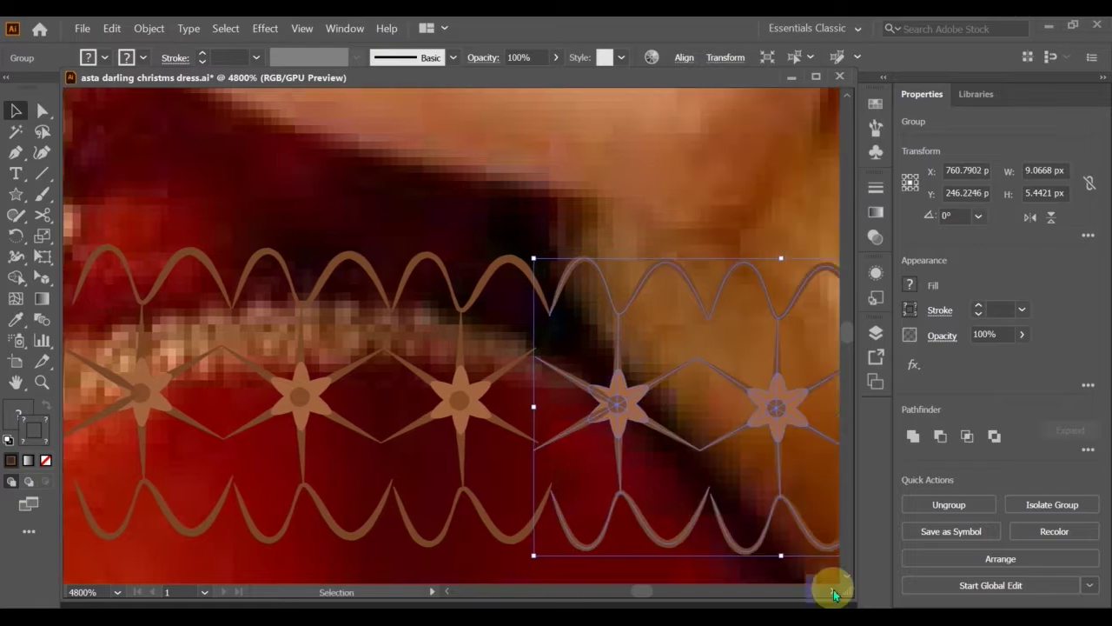
pyautogui.moveTo(552, 415); pyautogui.dragTo(551, 406)
pyautogui.click(411, 284)
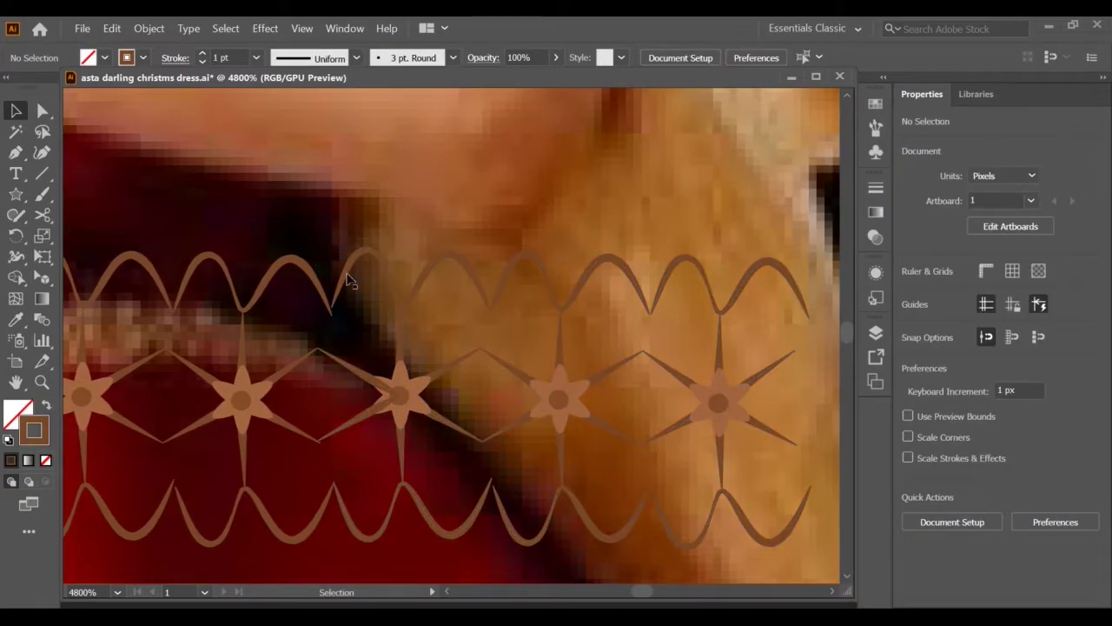
# Ungroup the copied strip and send the mirrored spikes of its first flower behind the petals
pyautogui.click(344, 366)
pyautogui.hotkey('ctrl', 'shift', 'g')
pyautogui.click(317, 349)
pyautogui.hotkey('ctrl', '[')
pyautogui.hotkey('ctrl', '[')
pyautogui.hotkey('ctrl', '[')
pyautogui.hotkey('ctrl', '[')
# Send the mirrored outer spikes of the original strip's leftmost flower behind its petals and deselect them
pyautogui.hscroll(-12, 548, 377)
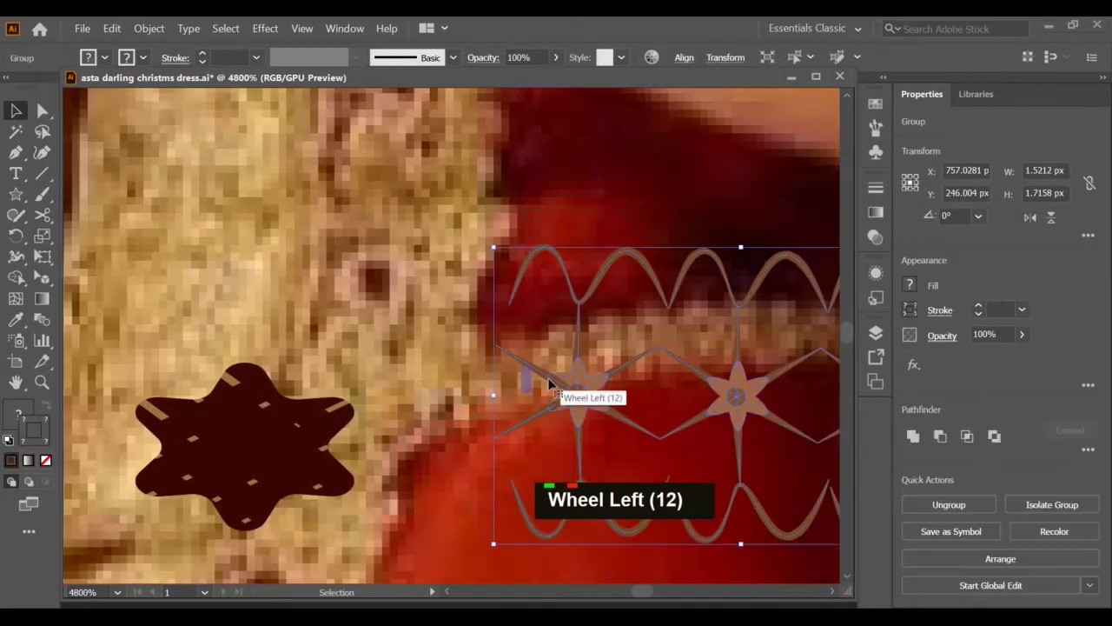
pyautogui.click(548, 377)
pyautogui.hotkey('ctrl', '[')
pyautogui.hotkey('ctrl', '[')
pyautogui.hotkey('ctrl', '[')
pyautogui.click(437, 348)
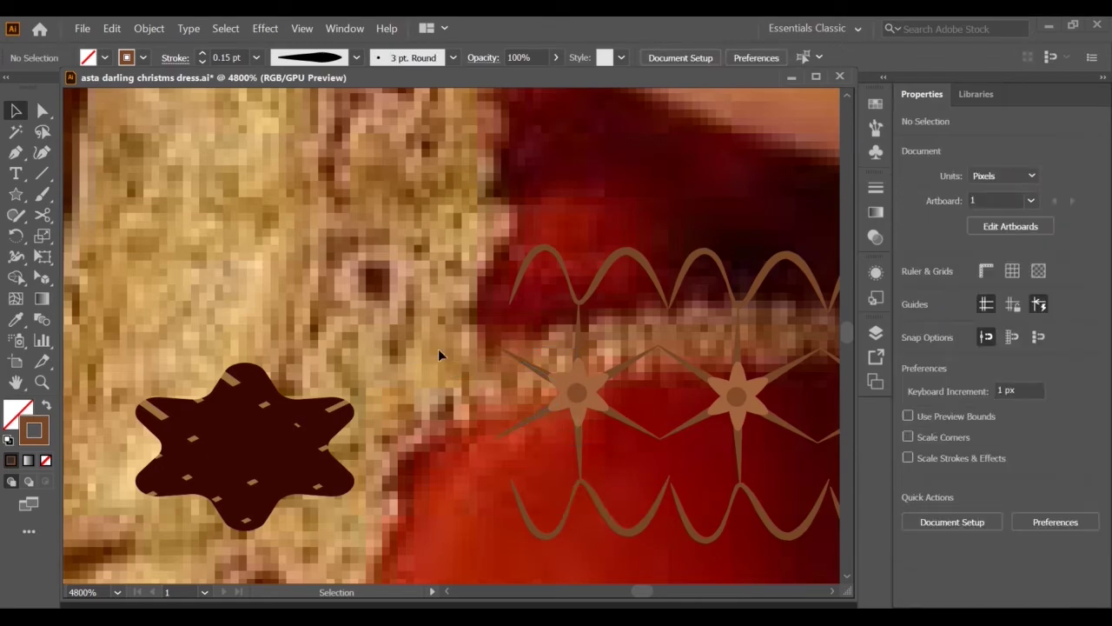
# Unlock all objects, move the reference photo off the gown to the empty area beside it, and group the six-flower strip
pyautogui.press('z')
pyautogui.hotkey('ctrl', '0')
pyautogui.press('v')
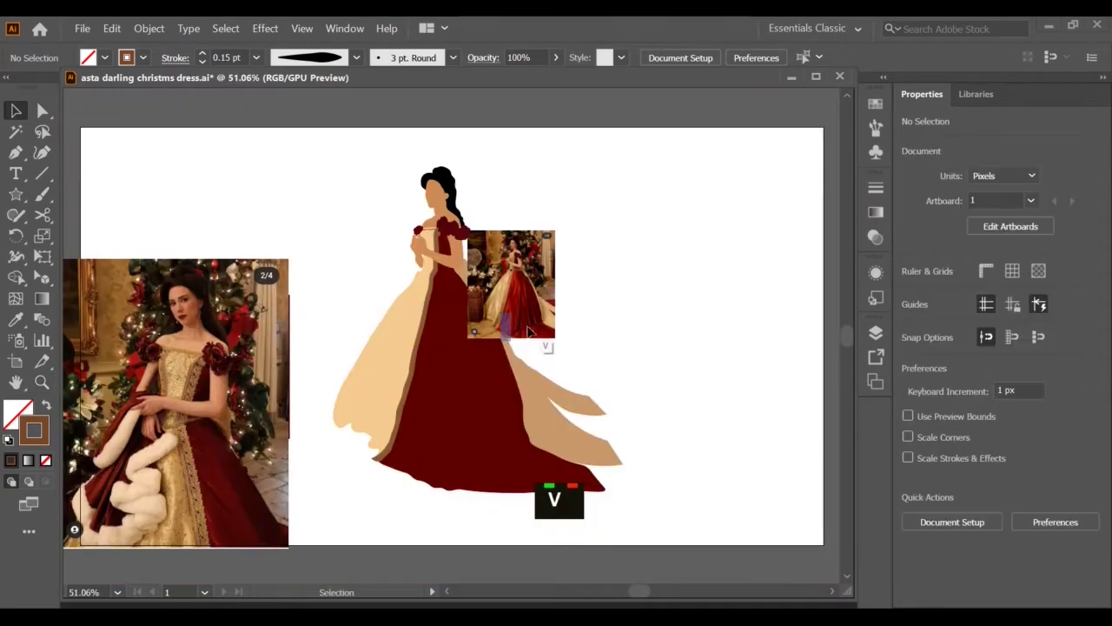
pyautogui.hotkey('ctrl', 'alt', '2')
pyautogui.moveTo(541, 335); pyautogui.dragTo(702, 328)
pyautogui.click(488, 238)
pyautogui.press('Delete')
pyautogui.moveTo(500, 252); pyautogui.dragTo(527, 276)
pyautogui.hotkey('ctrl', 'g')
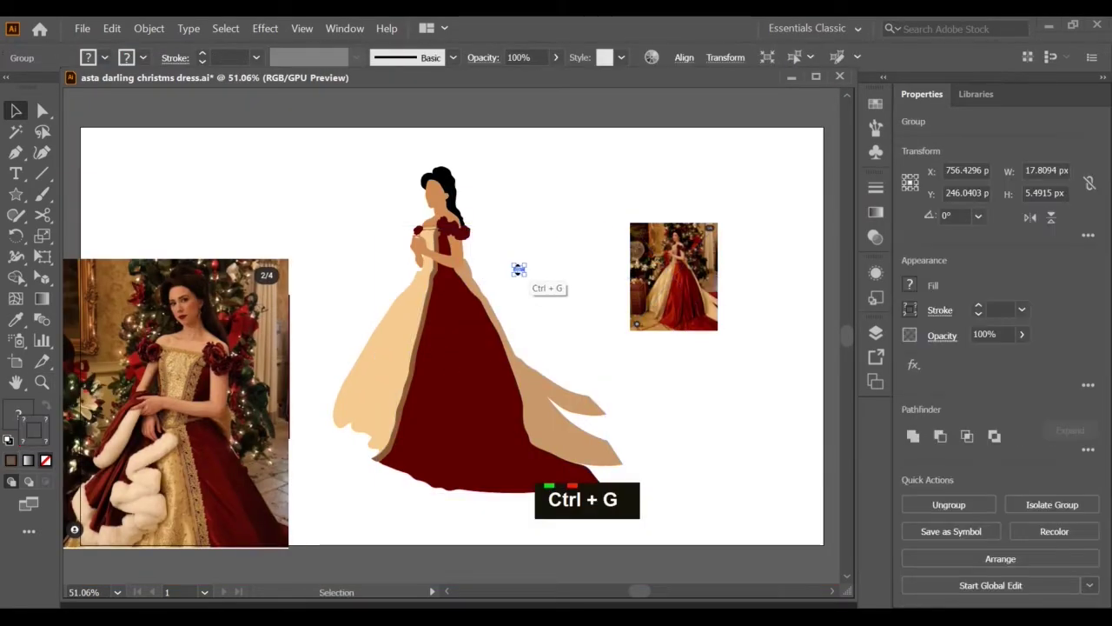
# Shift the small reference photo further away from the gown, towards the artboard's outer edge
pyautogui.click(696, 240)
pyautogui.press('Right')
pyautogui.press('Right')
pyautogui.press('Right')
pyautogui.press('Right')
pyautogui.press('Right')
pyautogui.press('Right')
pyautogui.press('Right')
pyautogui.press('Right')
pyautogui.press('Right')
pyautogui.press('Right')
pyautogui.press('Right')
pyautogui.press('Right')
pyautogui.press('Right')
pyautogui.press('Right')
pyautogui.press('Right')
pyautogui.press('Right')
pyautogui.press('Right')
pyautogui.press('Right')
pyautogui.press('Right')
pyautogui.press('Right')
pyautogui.moveTo(696, 242); pyautogui.dragTo(746, 246)
# Move the grouped flower strip into the blank area next to the relocated reference photo
pyautogui.moveTo(611, 259); pyautogui.dragTo(656, 279)
pyautogui.press('Right')
pyautogui.press('Right')
pyautogui.press('Right')
pyautogui.press('Right')
pyautogui.press('Right')
pyautogui.press('Right')
pyautogui.press('Right')
pyautogui.press('Right')
pyautogui.press('Right')
pyautogui.press('Right')
pyautogui.press('Right')
pyautogui.press('Right')
pyautogui.press('Right')
pyautogui.press('Right')
pyautogui.press('Right')
pyautogui.press('Right')
pyautogui.press('Right')
pyautogui.press('Right')
pyautogui.press('Right')
pyautogui.press('Right')
pyautogui.moveTo(333, 152); pyautogui.dragTo(640, 525)
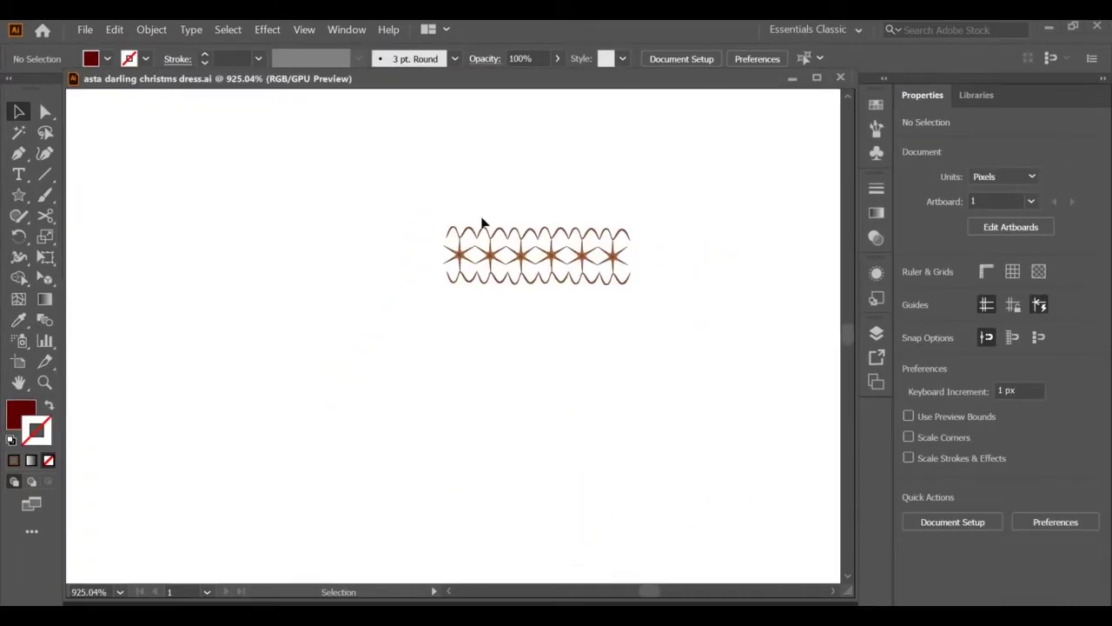
# Duplicate the six-flower strip in place and align the copy end to end with the original's left side
pyautogui.click(482, 224)
pyautogui.hotkey('ctrl', 'c')
pyautogui.hotkey('ctrl', 'shift', 'v')
pyautogui.press('Left')
pyautogui.press('Left')
pyautogui.press('Left')
pyautogui.press('Left')
pyautogui.press('Left')
pyautogui.press('Left')
pyautogui.press('Left')
pyautogui.press('Left')
pyautogui.press('Left')
pyautogui.press('Left')
pyautogui.press('Left')
pyautogui.press('Left')
pyautogui.press('Left')
pyautogui.press('Left')
pyautogui.press('Left')
pyautogui.press('Left')
pyautogui.press('Left')
pyautogui.press('Left')
pyautogui.press('Left')
pyautogui.press('Left')
pyautogui.press('z')
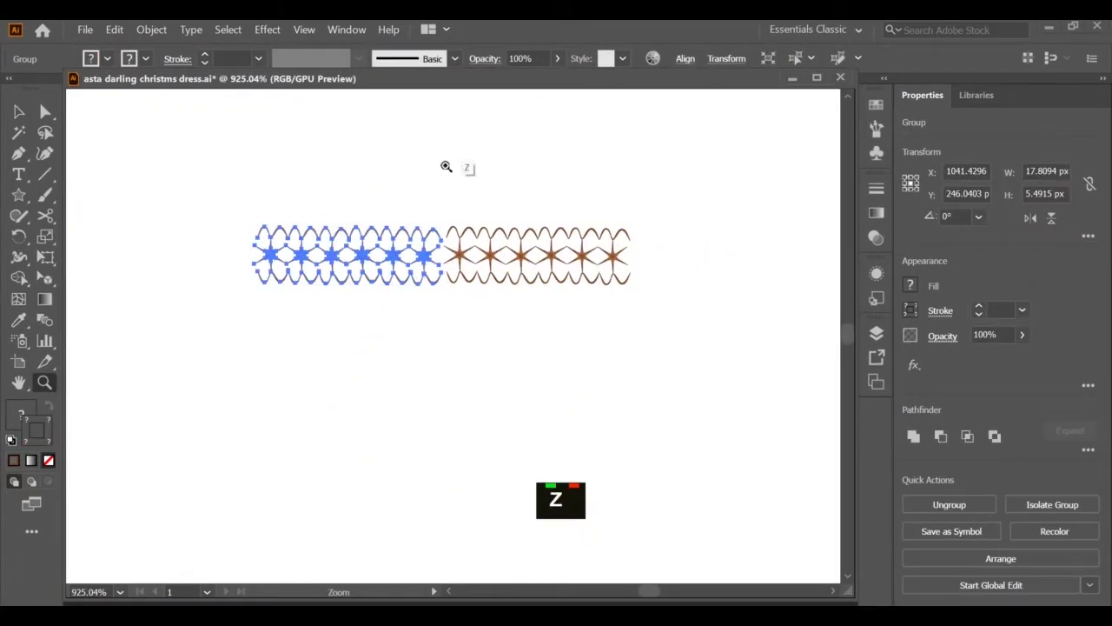
pyautogui.click(446, 241)
pyautogui.moveTo(377, 288); pyautogui.dragTo(390, 279)
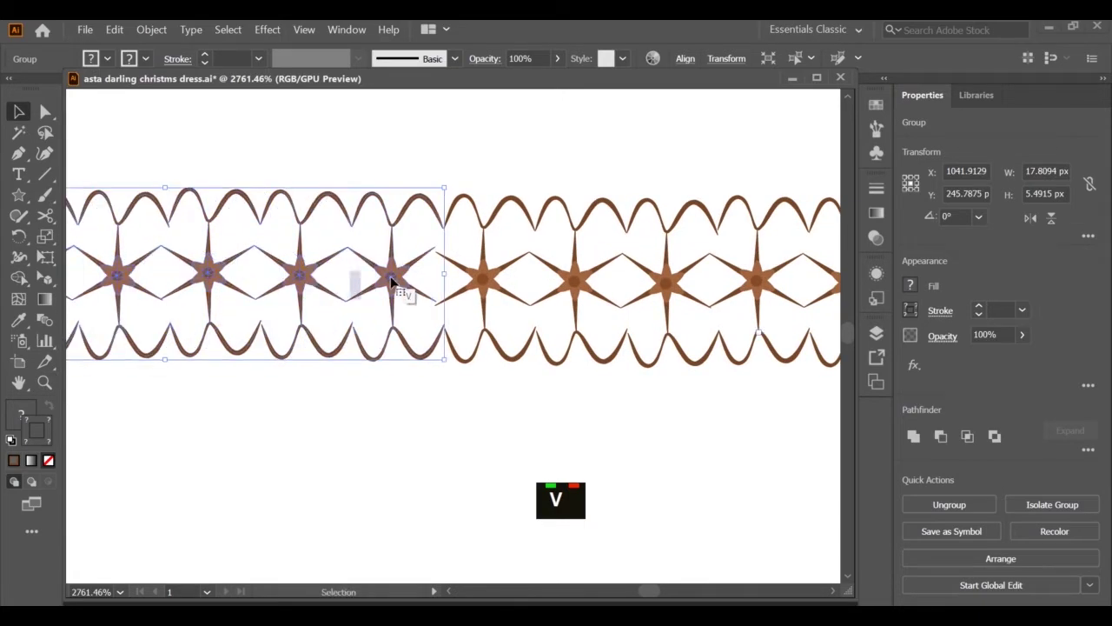
# Isolate the upper scallop where the two strips meet and adjust its end anchor to join the neighbouring scallop
pyautogui.doubleClick(453, 211)
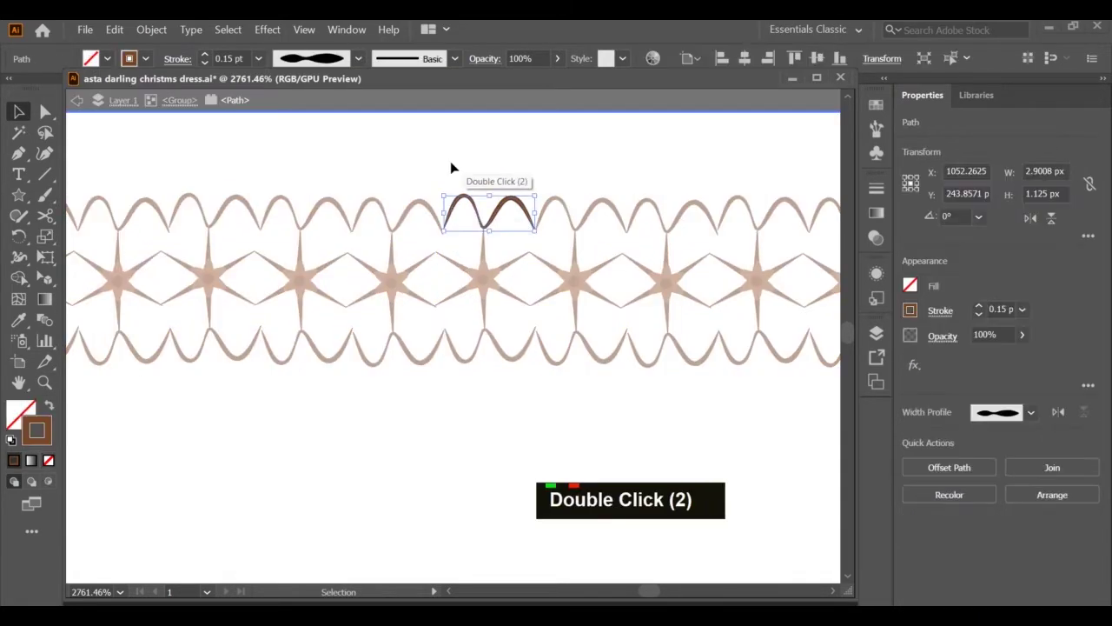
pyautogui.press('a')
pyautogui.moveTo(417, 215); pyautogui.dragTo(444, 239)
pyautogui.doubleClick(467, 365)
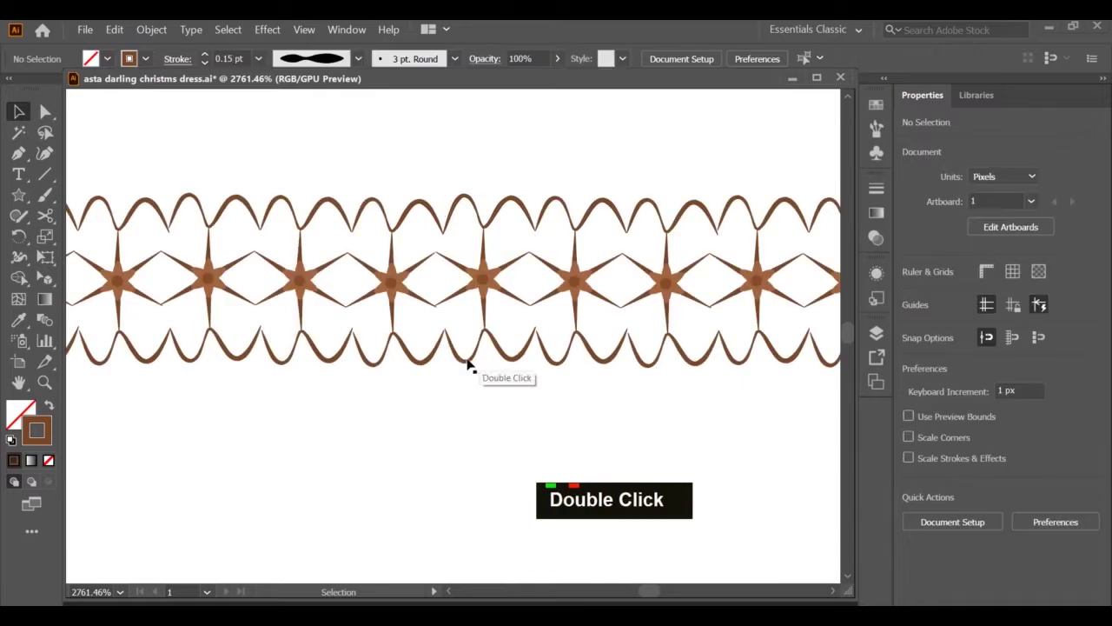
# Select both six-flower strips and group them into one twelve-flower strip
pyautogui.press('z')
pyautogui.keyDown('alt'); pyautogui.click(385, 490); pyautogui.keyUp('alt')
pyautogui.keyDown('alt'); pyautogui.click(385, 489); pyautogui.keyUp('alt')
pyautogui.scroll(9, 449, 157)
pyautogui.press('v')
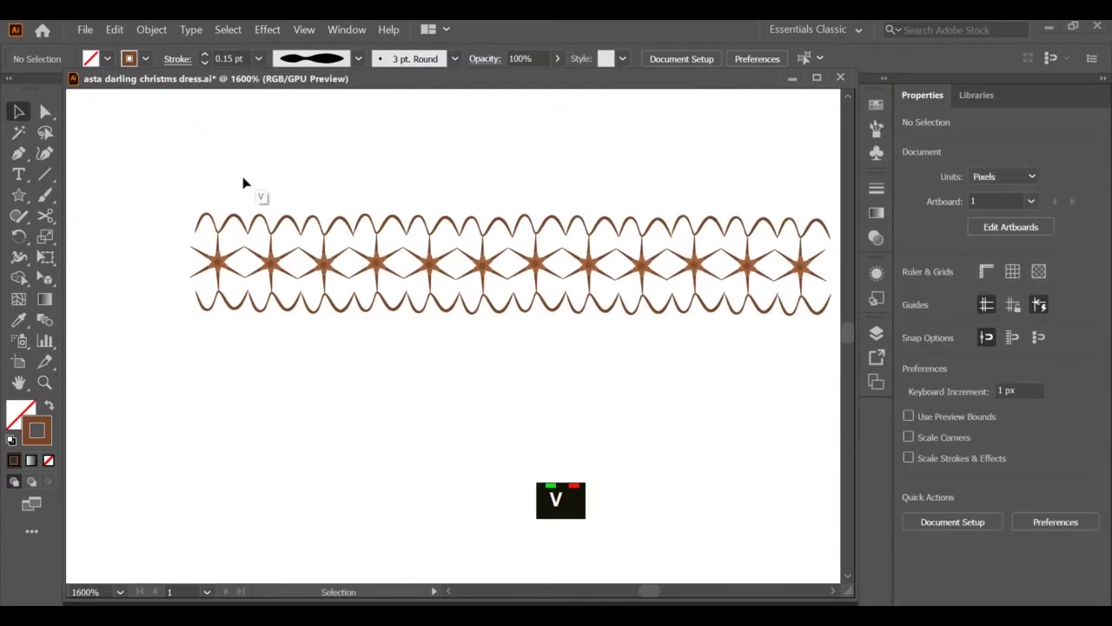
pyautogui.hotkey('ctrl', 'a')
pyautogui.hotkey('ctrl', 'g')
# Place the twelve-flower strip across the gown's waist below the arm and rotate it to follow the sloping waistline
pyautogui.press('z')
pyautogui.keyDown('alt'); pyautogui.scroll(-13, 837, 383); pyautogui.keyUp('alt')
pyautogui.hotkey('ctrl', '0')
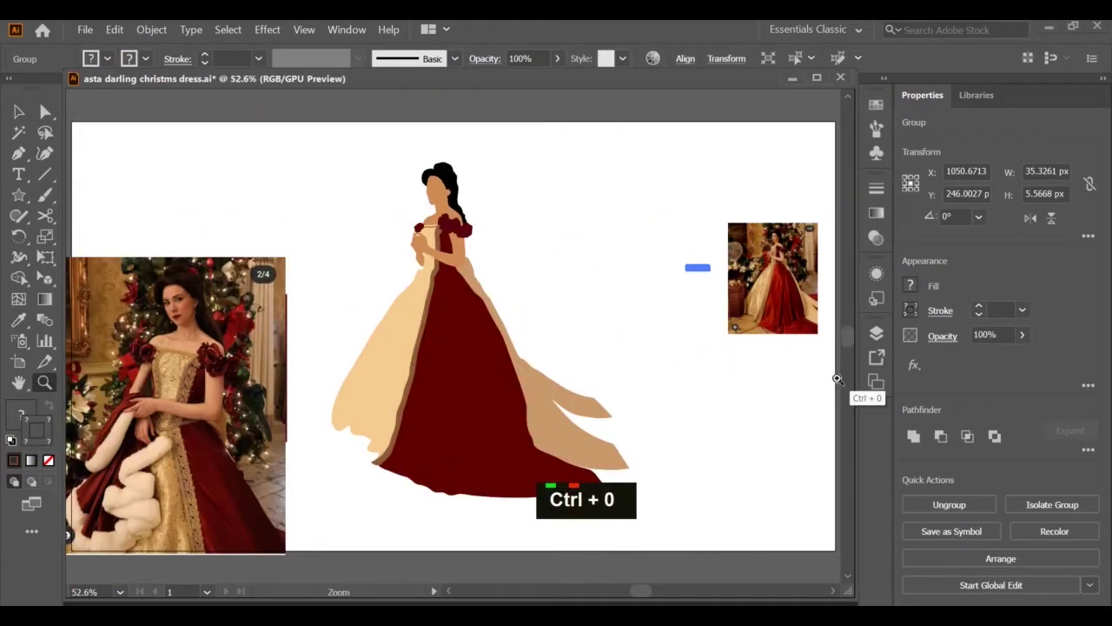
pyautogui.moveTo(451, 271); pyautogui.dragTo(450, 272)
pyautogui.press('a')
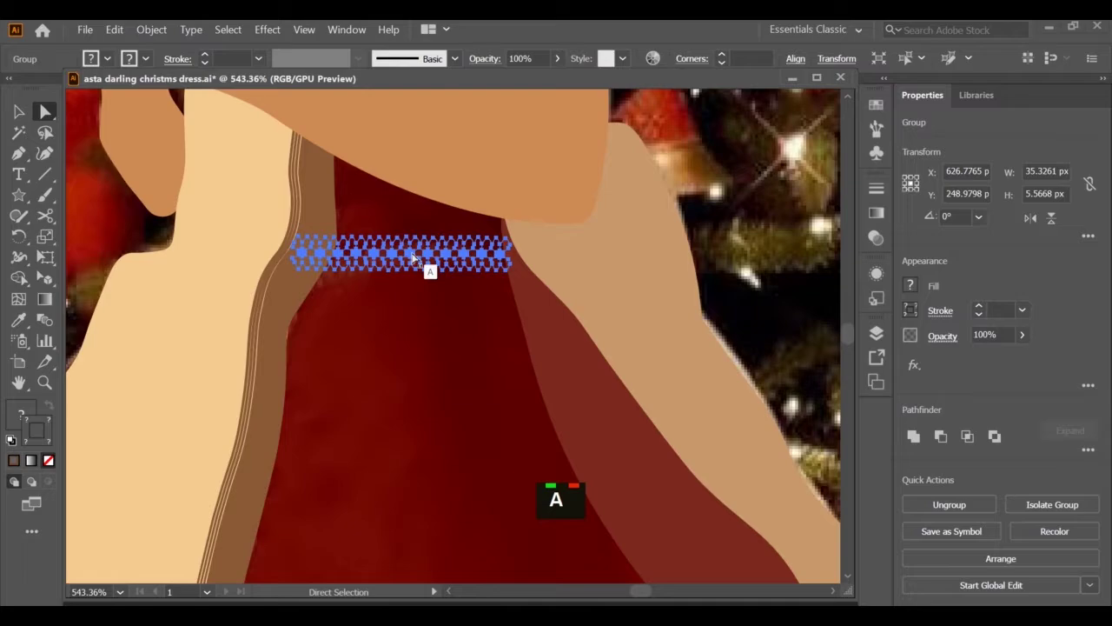
pyautogui.click(412, 254)
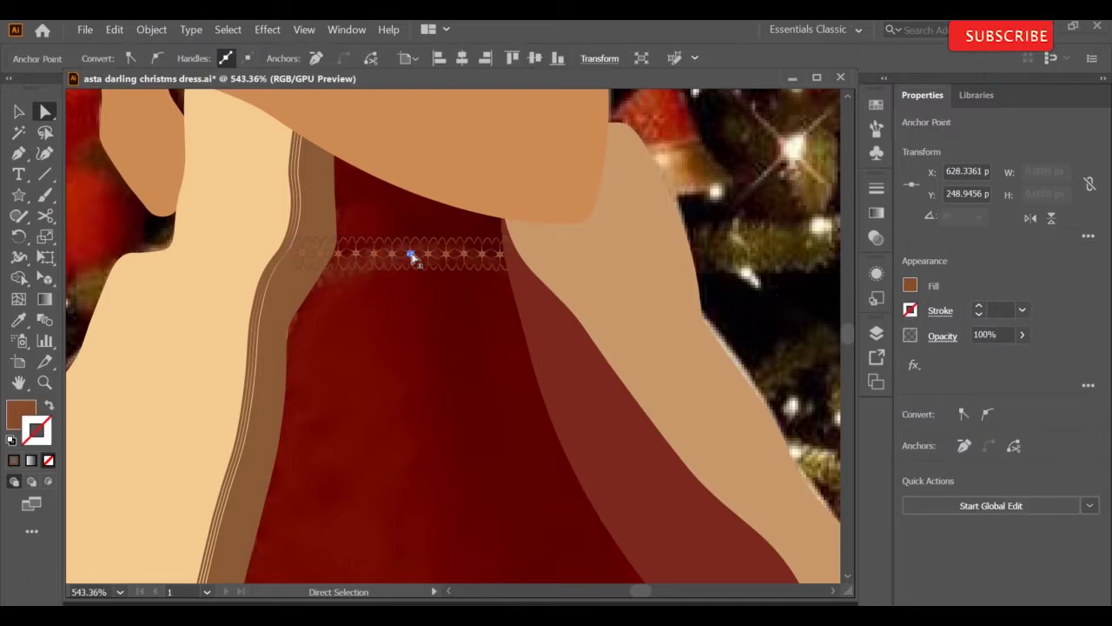
pyautogui.press('v')
pyautogui.click(359, 253)
pyautogui.press('r')
pyautogui.moveTo(379, 250); pyautogui.dragTo(367, 304)
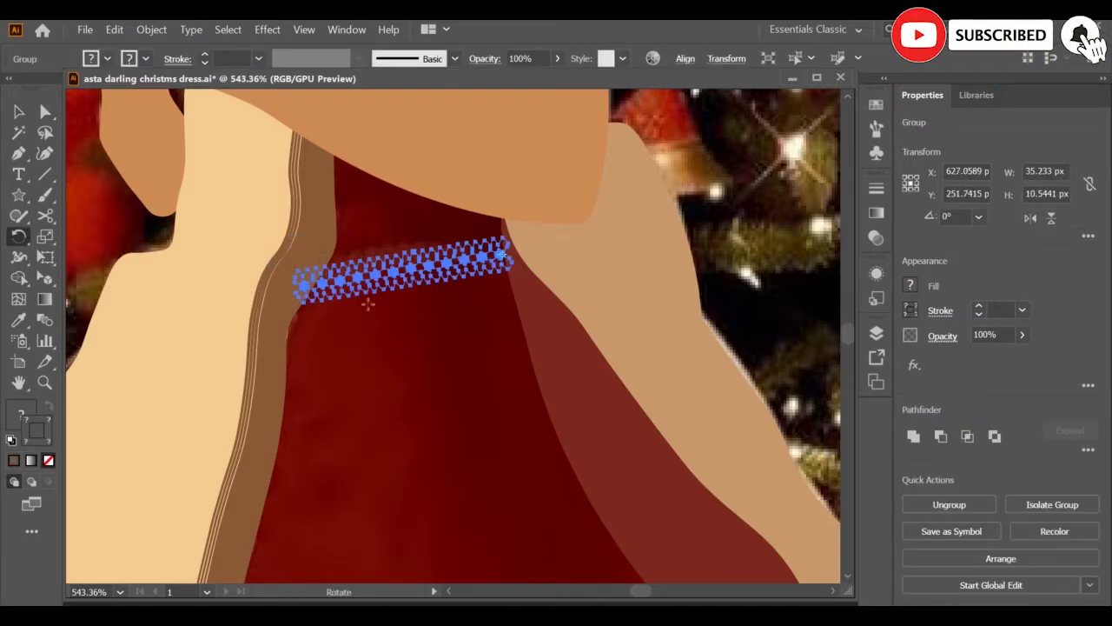
pyautogui.press('a')
pyautogui.click(411, 270)
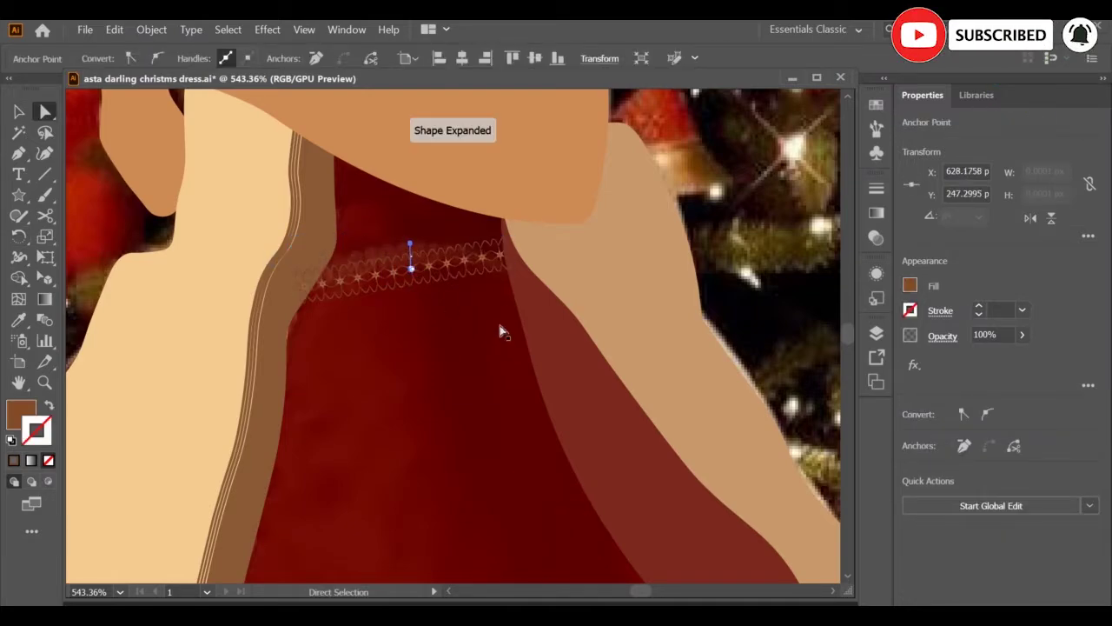
pyautogui.hotkey('ctrl', 'z')
pyautogui.hotkey('ctrl', 'z')
pyautogui.press('v')
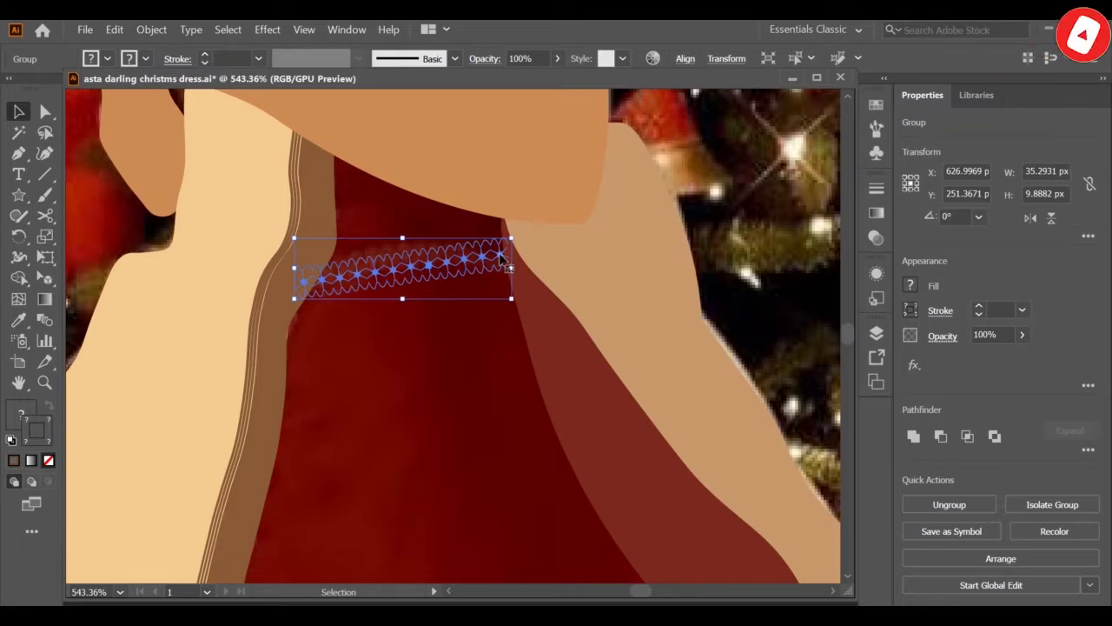
# Set the waist strip's strokes to 1 pt and ungroup it down to its smaller motif parts
pyautogui.click(737, 226)
pyautogui.click(417, 247)
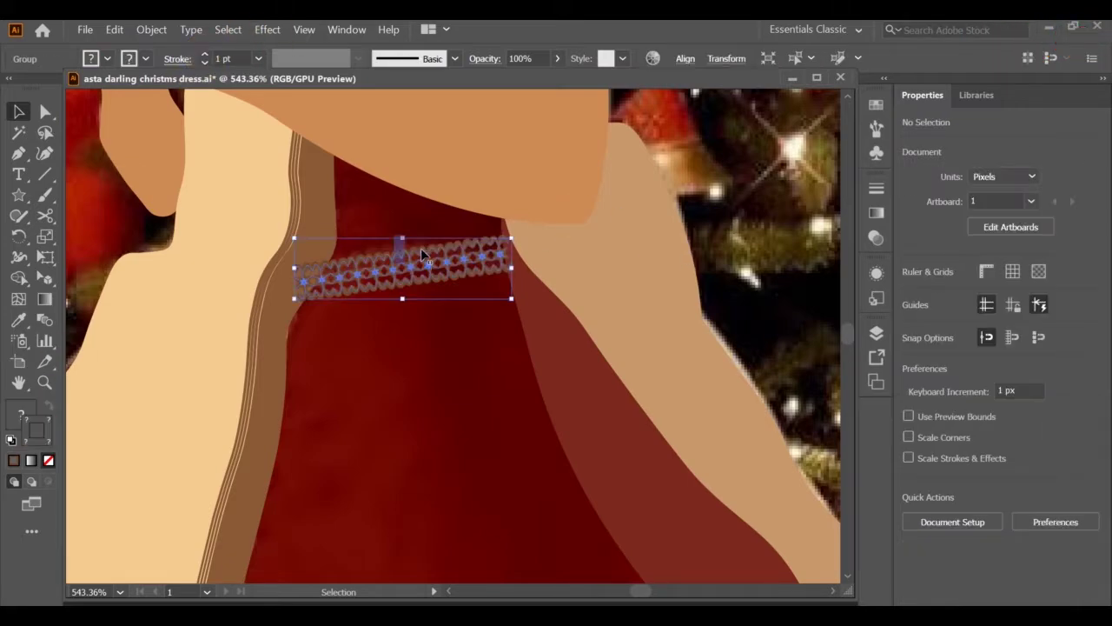
pyautogui.hotkey('ctrl', 'shift', 'g')
pyautogui.click(765, 181)
pyautogui.click(410, 247)
pyautogui.hotkey('ctrl', 'shift', 'g')
# Recolour one upper scallop of the waist strip with the cream sampled from the gown's bodice
pyautogui.click(457, 247)
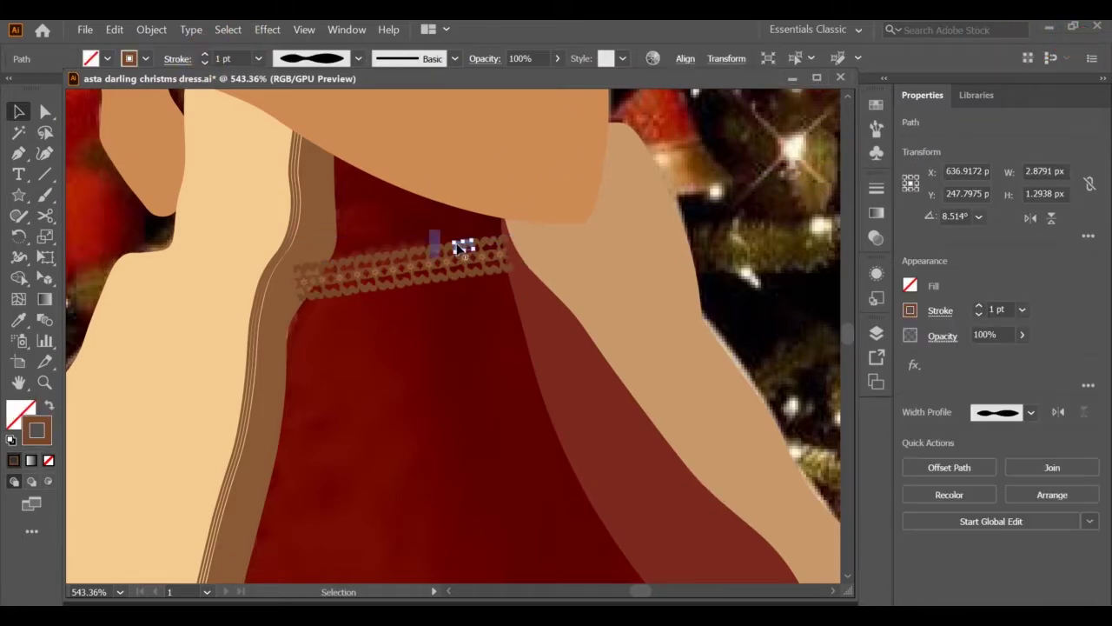
pyautogui.press('i')
pyautogui.click(204, 197)
pyautogui.click(488, 249)
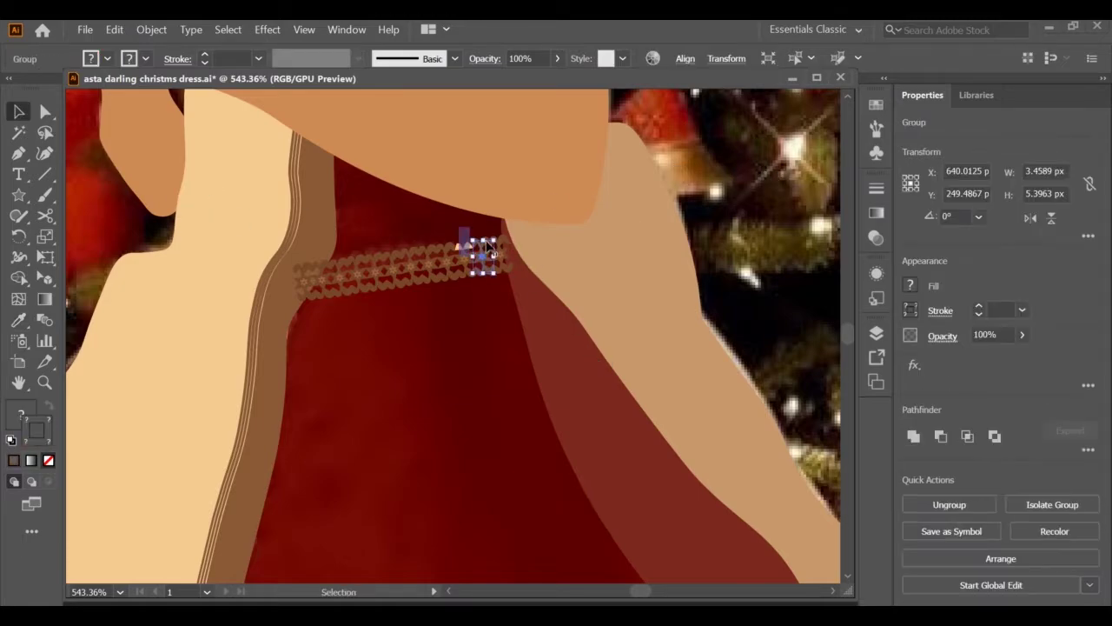
# Select the gown shapes around the waist strip and lock them
pyautogui.click(442, 407)
pyautogui.hotkey('ctrl', 'w')
pyautogui.click(707, 371)
pyautogui.moveTo(763, 308); pyautogui.dragTo(158, 414)
pyautogui.hotkey('ctrl', '2')
# Select the whole waist strip and fill it with the cream F5CB90 sampled from the gown's skirt
pyautogui.moveTo(503, 221); pyautogui.dragTo(293, 322)
pyautogui.click(21, 412)
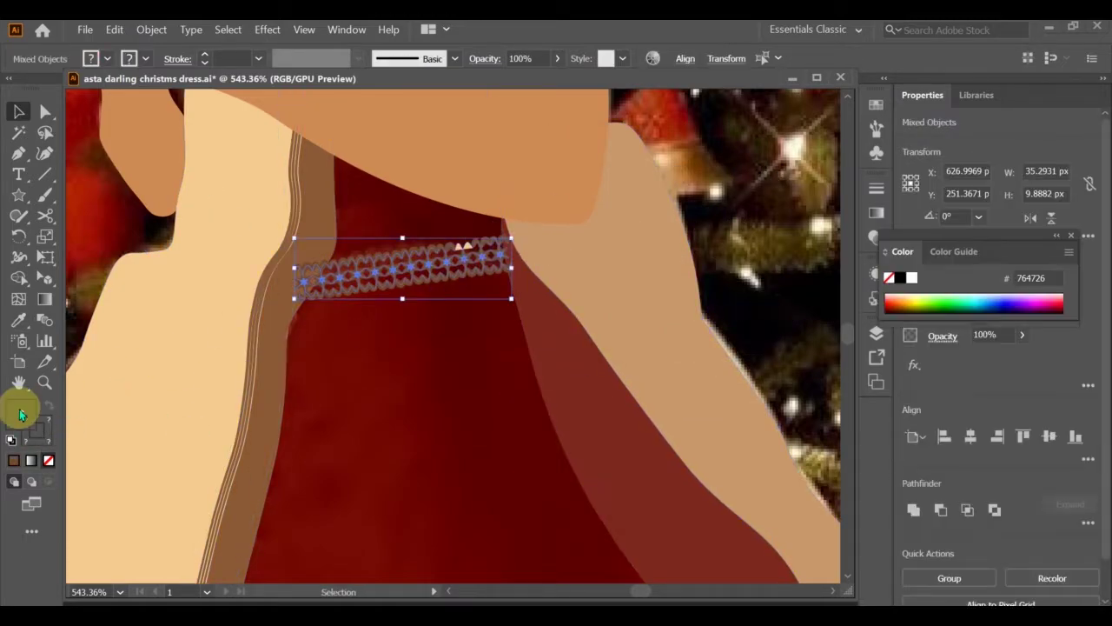
pyautogui.press('i')
pyautogui.click(170, 386)
pyautogui.press('v')
pyautogui.click(529, 427)
pyautogui.keyDown('alt'); pyautogui.scroll(-10, 529, 426); pyautogui.keyUp('alt')
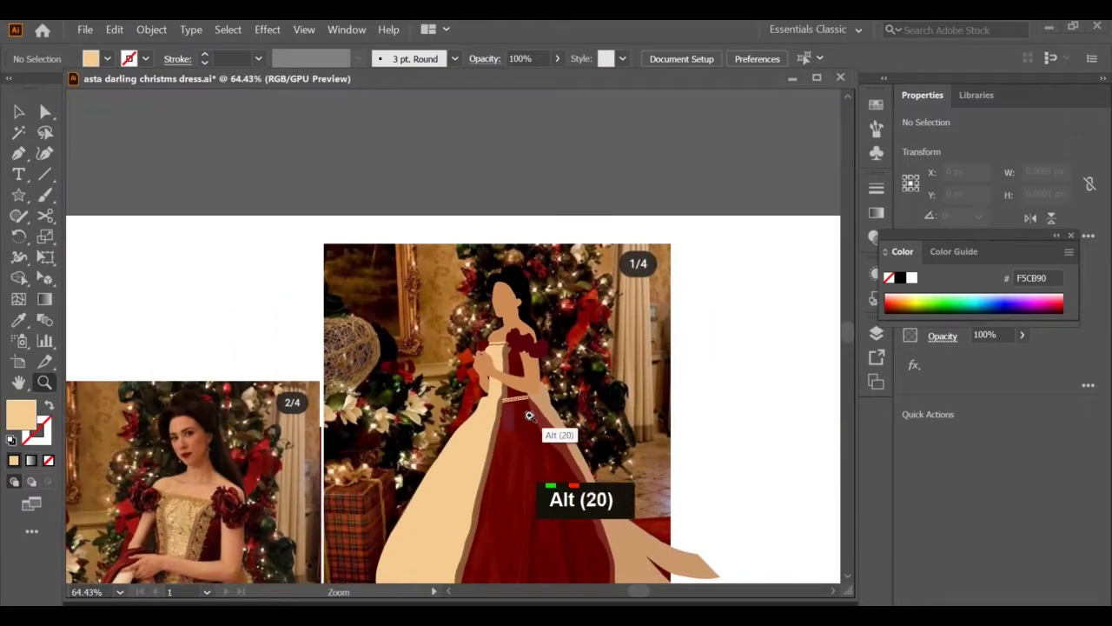
# Rotate the left half of the waist strip about its inner end so it slopes down along the waistline
pyautogui.press('z')
pyautogui.moveTo(519, 402); pyautogui.dragTo(518, 402)
pyautogui.press('v')
pyautogui.click(403, 370)
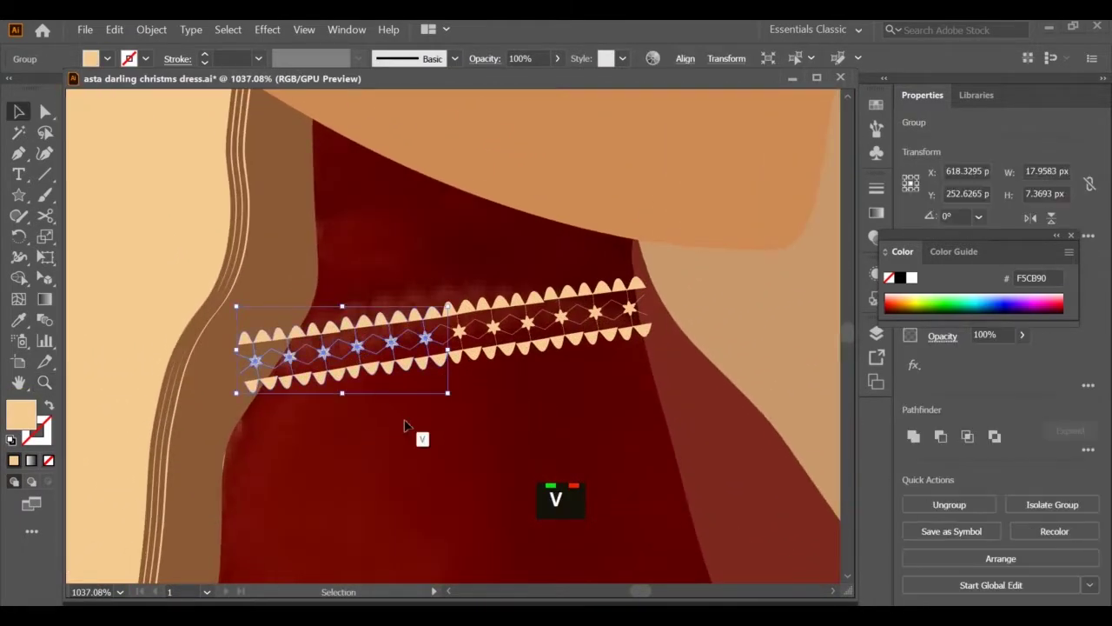
pyautogui.press('r')
pyautogui.click(450, 335)
pyautogui.moveTo(246, 377); pyautogui.dragTo(250, 397)
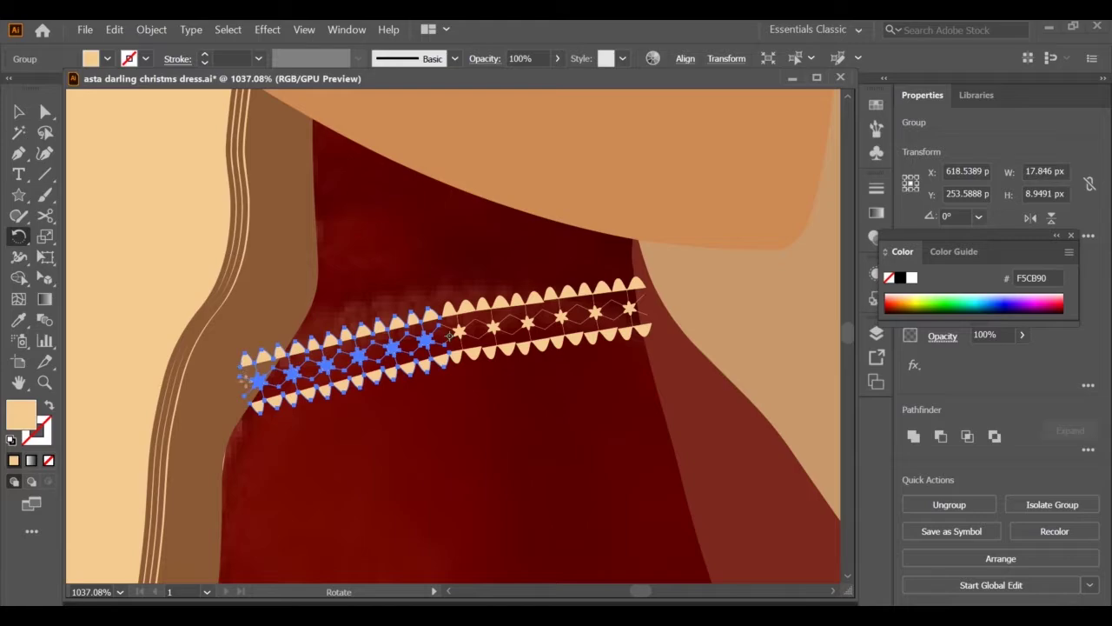
pyautogui.press('v')
pyautogui.click(460, 388)
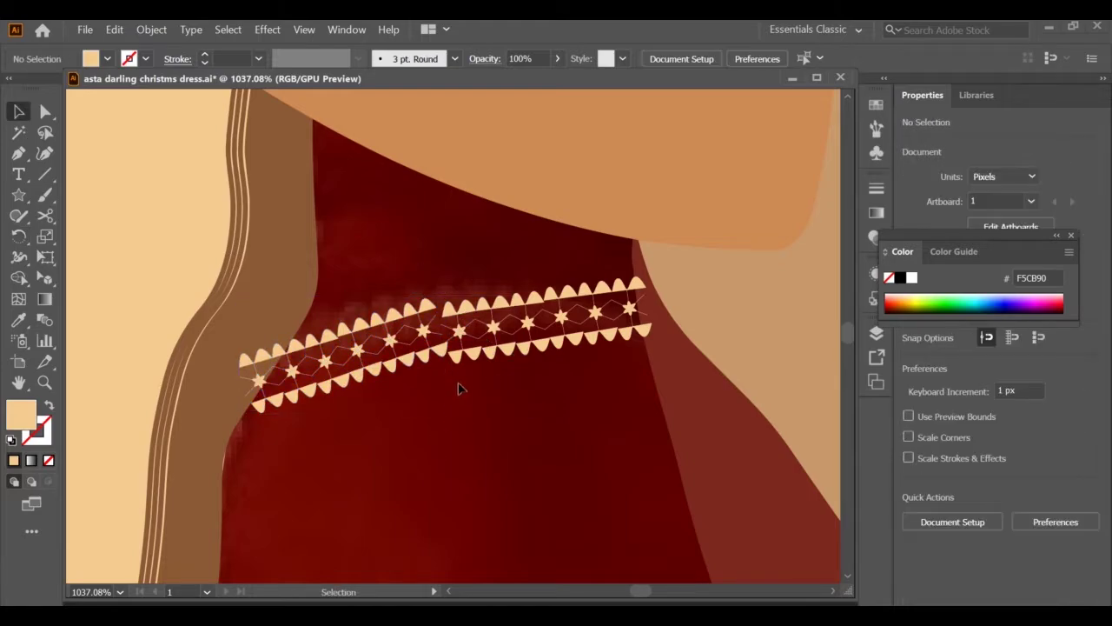
# Ungroup the right half of the waist strip from the arm shape and regroup only its six-flower section
pyautogui.click(670, 211)
pyautogui.press('r')
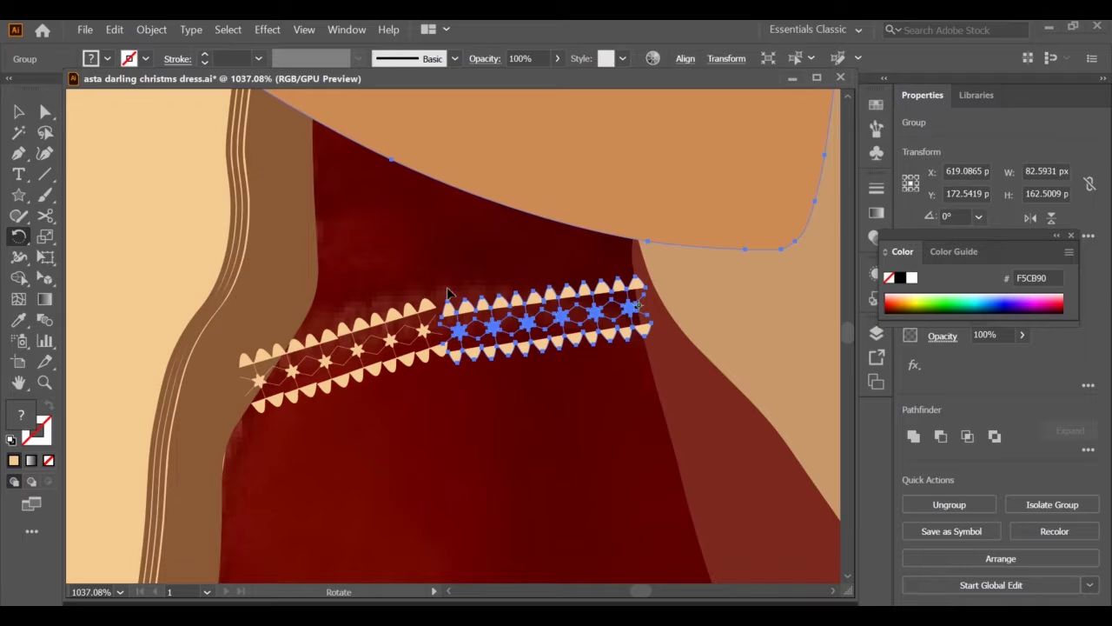
pyautogui.hotkey('ctrl', 'shift', 'g')
pyautogui.press('v')
pyautogui.hotkey('ctrl', 'shift', 'g')
pyautogui.click(452, 372)
pyautogui.moveTo(451, 371); pyautogui.dragTo(650, 324)
pyautogui.hotkey('ctrl', 'g')
# Rotate the right half of the waist strip about its outer end so it meets the left half
pyautogui.press('v')
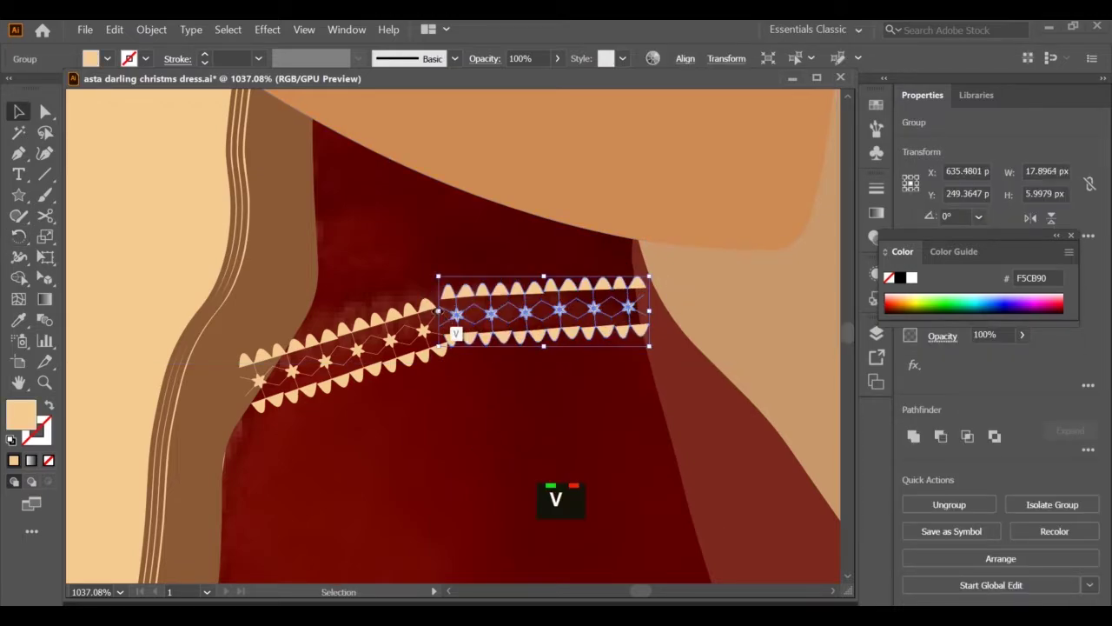
pyautogui.press('r')
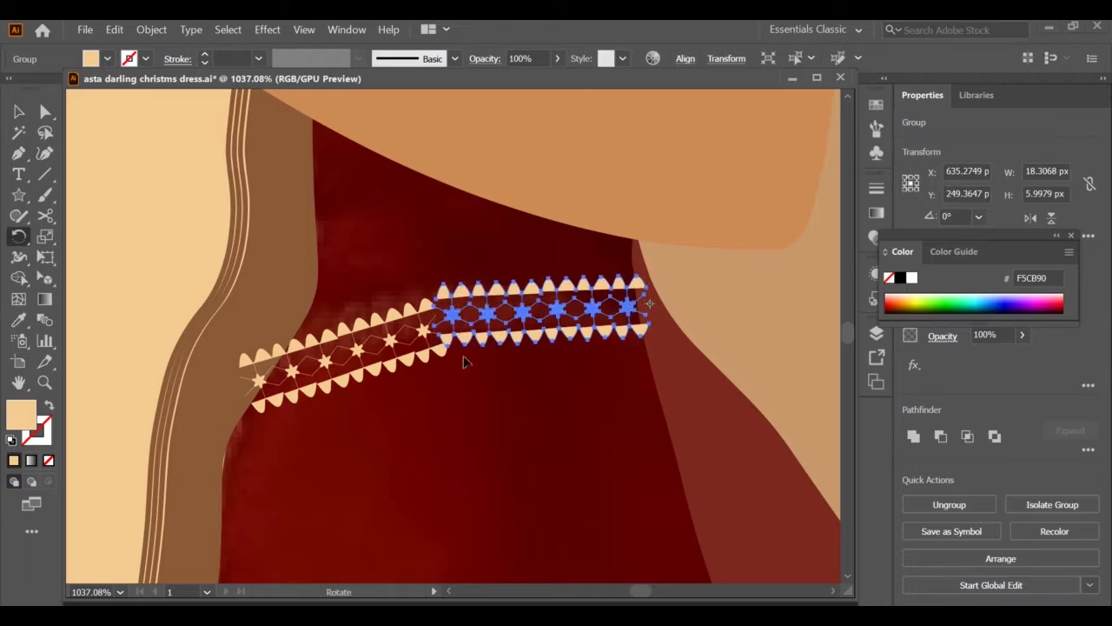
pyautogui.moveTo(463, 361); pyautogui.dragTo(496, 372)
pyautogui.press('v')
pyautogui.click(235, 248)
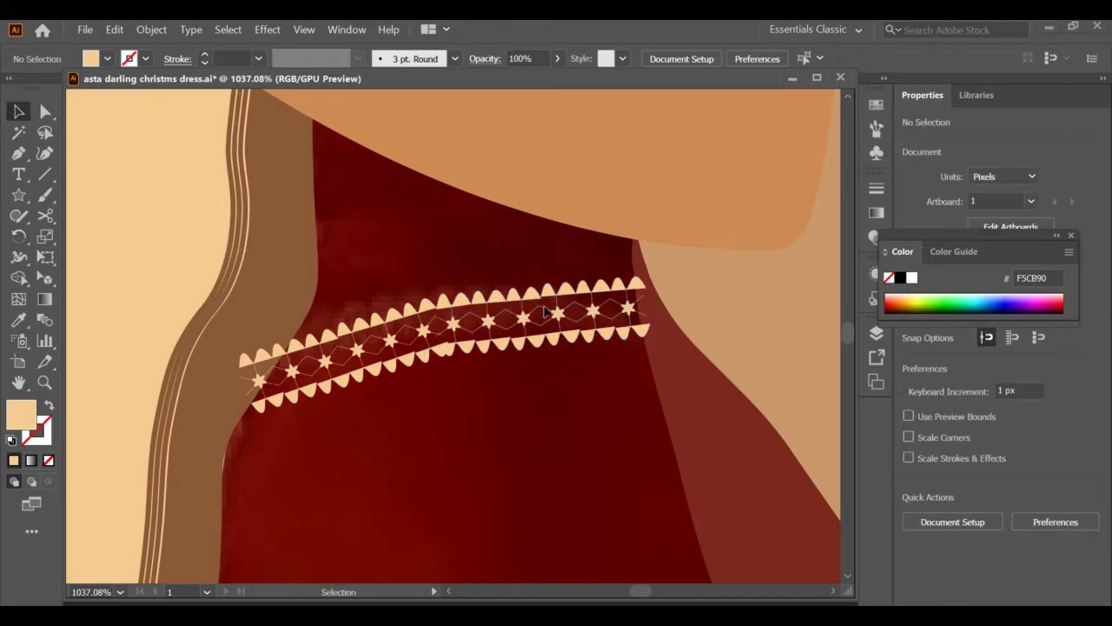
# Ungroup the right half of the waist strip and rotate its lower scallop pairs to follow the strip's slope
pyautogui.click(544, 311)
pyautogui.hotkey('ctrl', 'shift', 'g')
pyautogui.click(515, 296)
pyautogui.press('z')
pyautogui.click(533, 296)
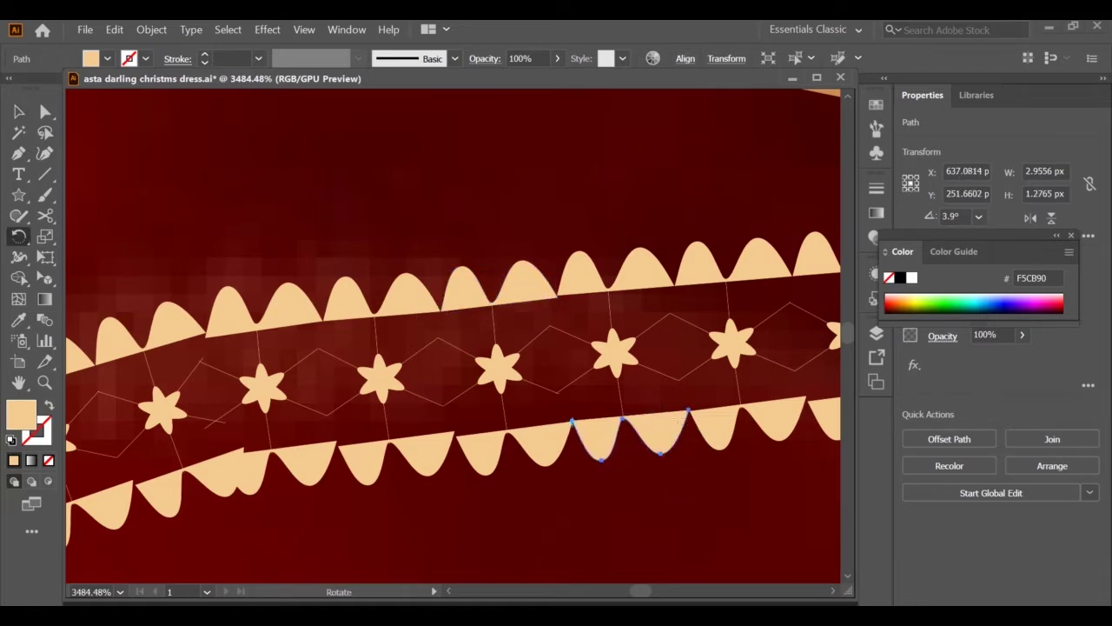
pyautogui.press('v')
pyautogui.click(775, 425)
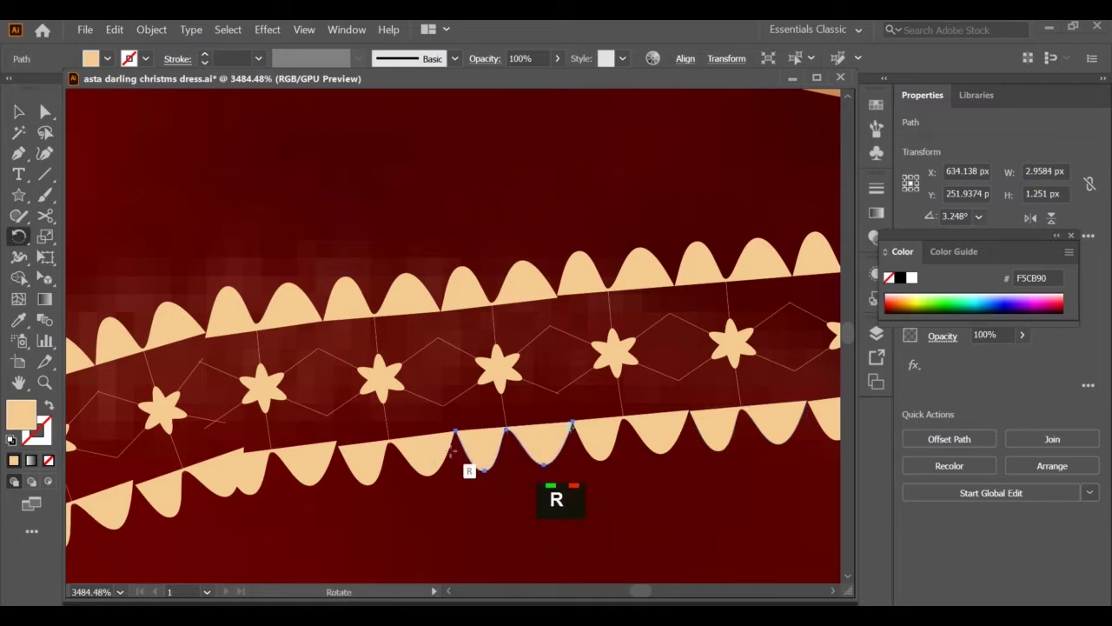
pyautogui.press('v')
pyautogui.click(186, 355)
pyautogui.click(317, 476)
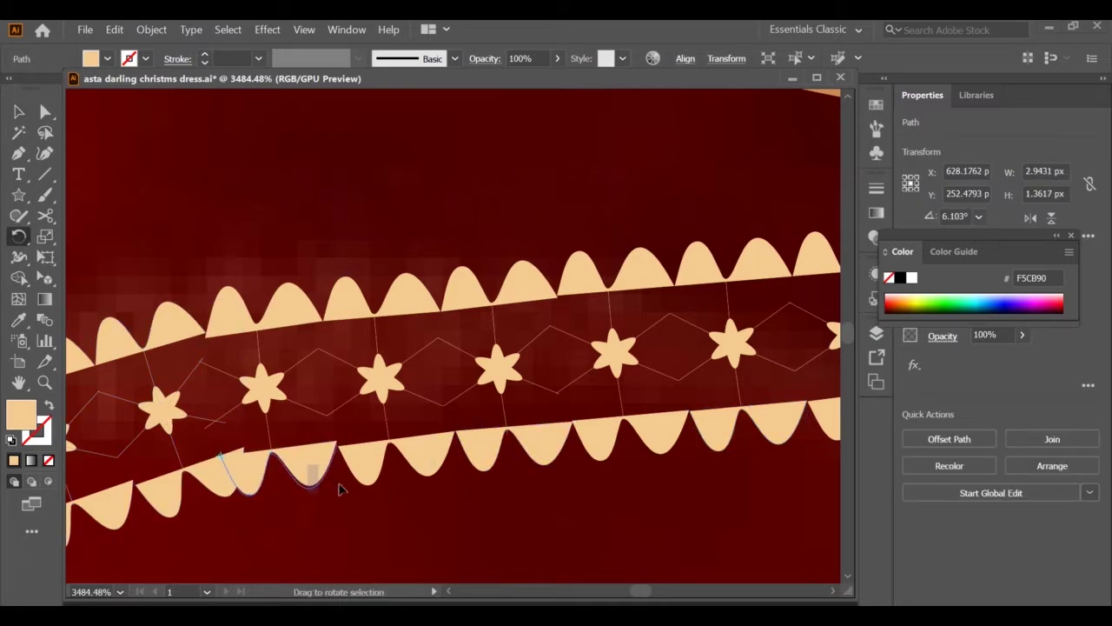
# Rotate the upper scallop pair above the third flower from the strip's outer end to line up with its neighbours
pyautogui.hscroll(2, 629, 519)
pyautogui.press('v')
pyautogui.click(413, 279)
pyautogui.click(441, 283)
pyautogui.press('r')
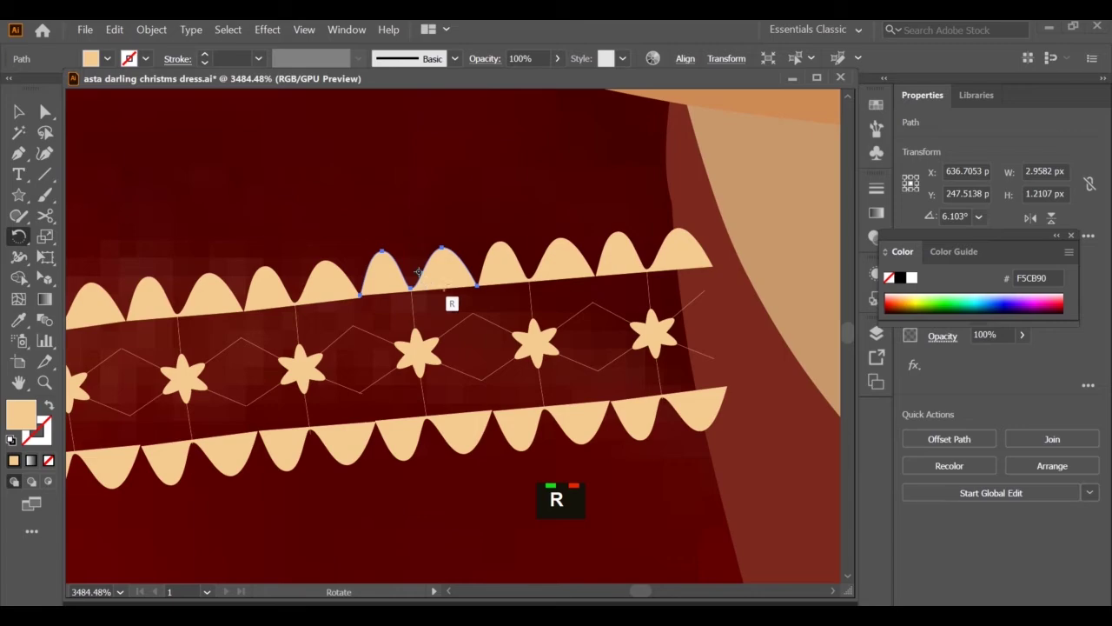
pyautogui.hscroll(-12, 259, 467)
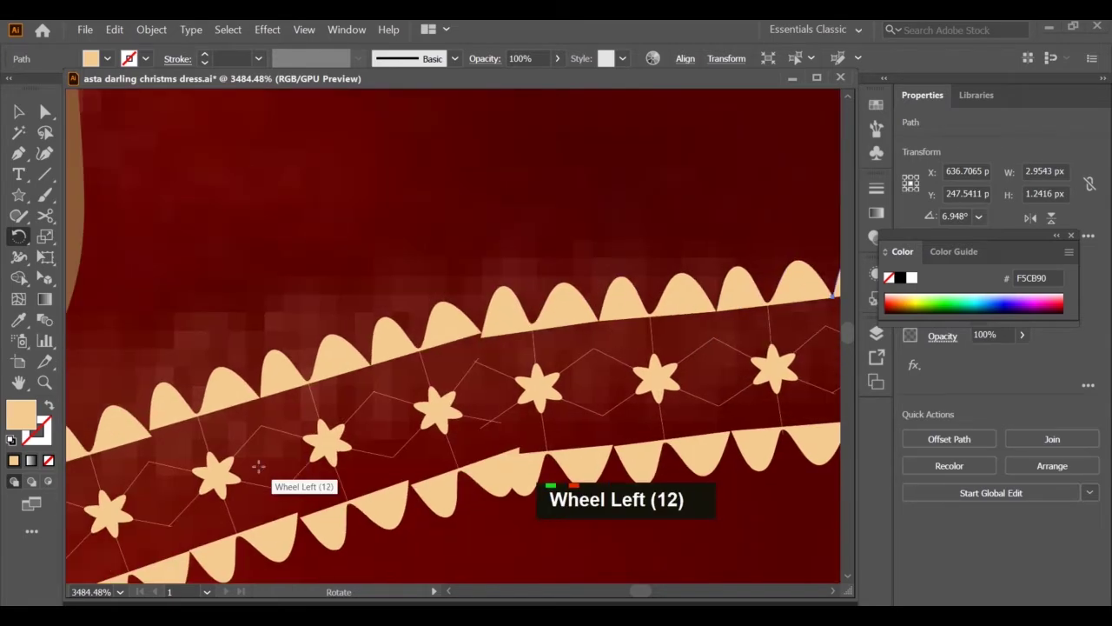
# Fine-tune the rotation of a lower scallop pair on the right half so its top edge meets the adjoining pairs
pyautogui.press('v')
pyautogui.click(393, 365)
pyautogui.click(785, 447)
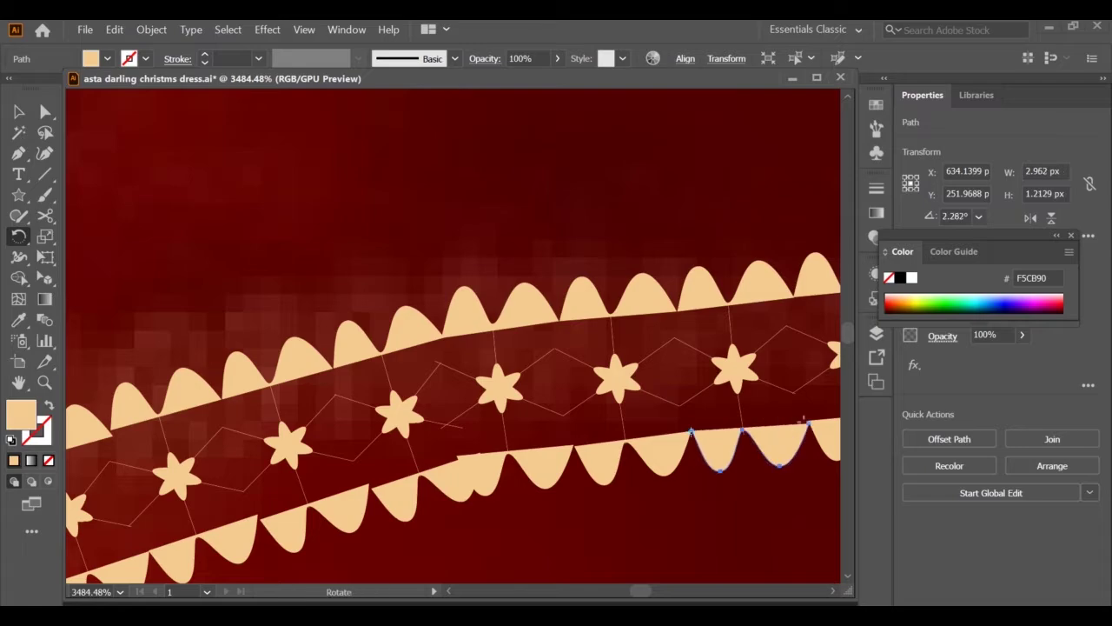
pyautogui.press('v')
pyautogui.click(802, 483)
pyautogui.click(713, 450)
pyautogui.press('r')
pyautogui.press('z')
pyautogui.moveTo(807, 436); pyautogui.dragTo(824, 446)
pyautogui.press('r')
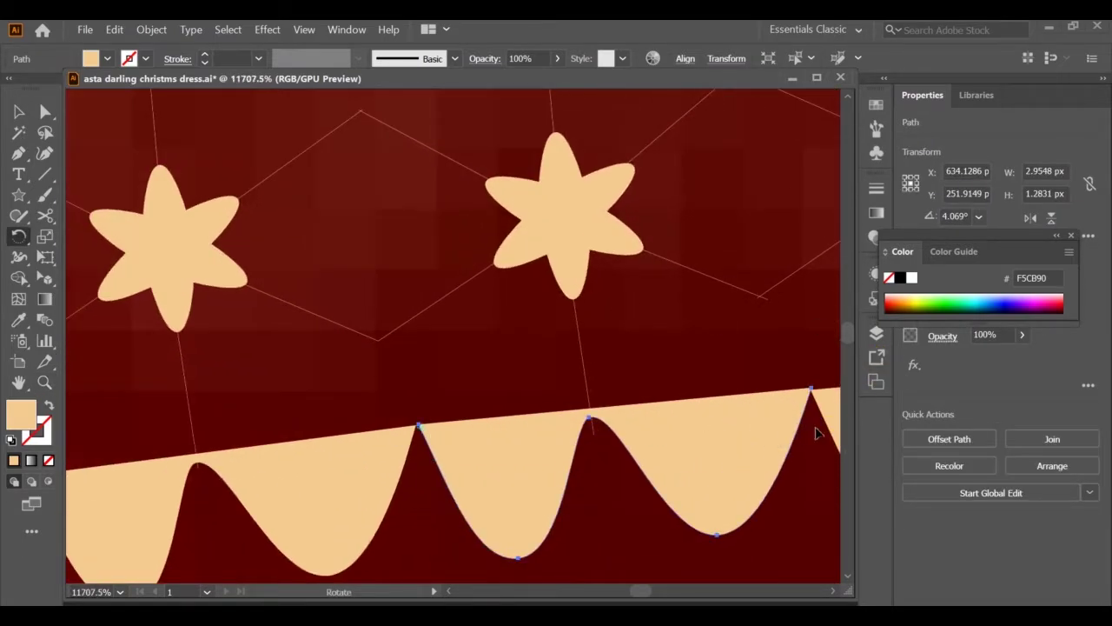
pyautogui.press('v')
pyautogui.press('z')
pyautogui.scroll(-13, 503, 506)
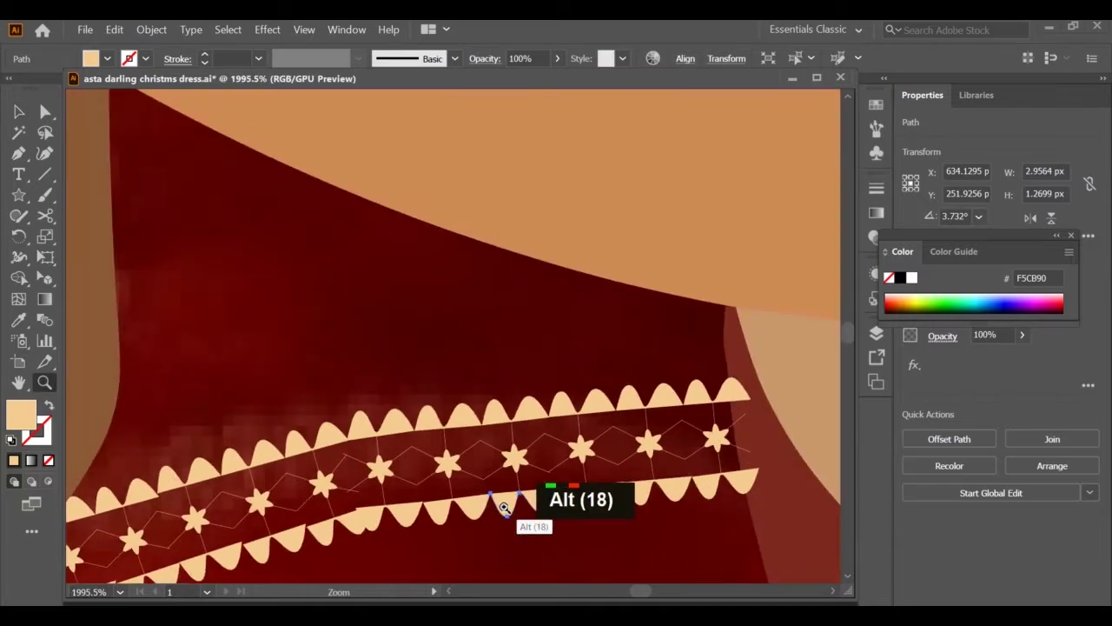
pyautogui.hscroll(-8, 365, 513)
pyautogui.press('v')
pyautogui.scroll(5, 287, 411)
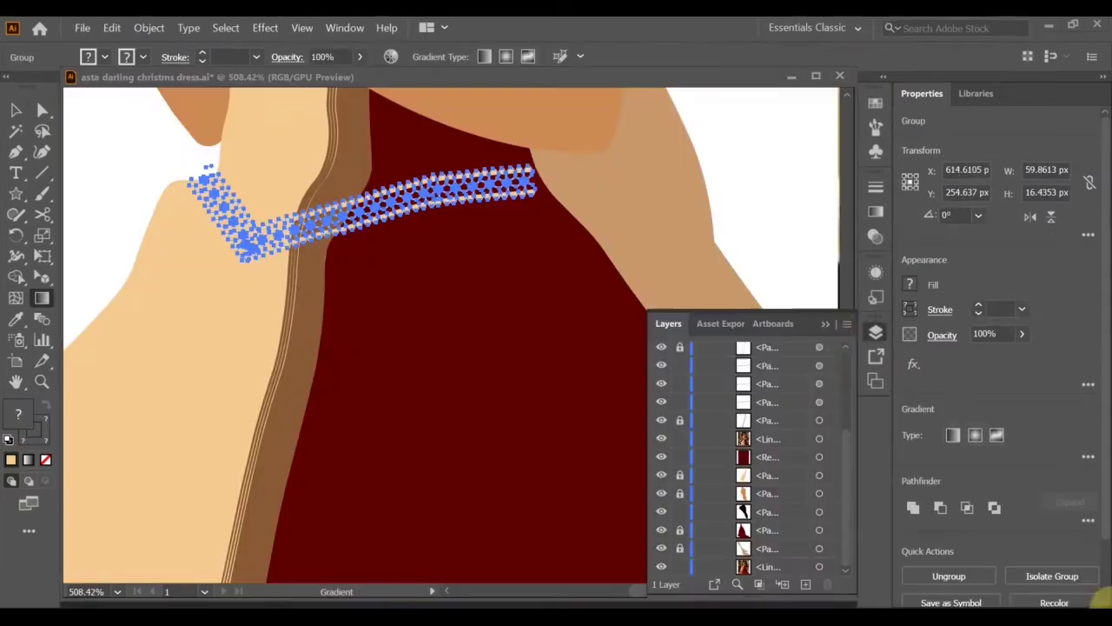
# Apply a white-to-black linear gradient fill to the whole waist strip
pyautogui.click(825, 323)
pyautogui.click(1088, 457)
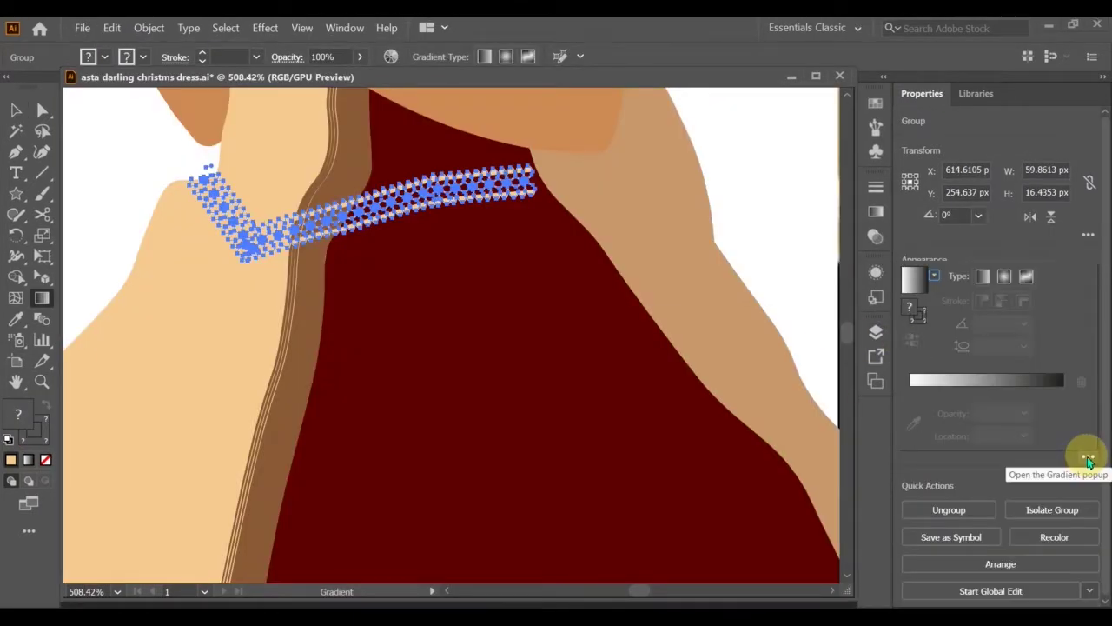
pyautogui.click(982, 276)
pyautogui.click(910, 391)
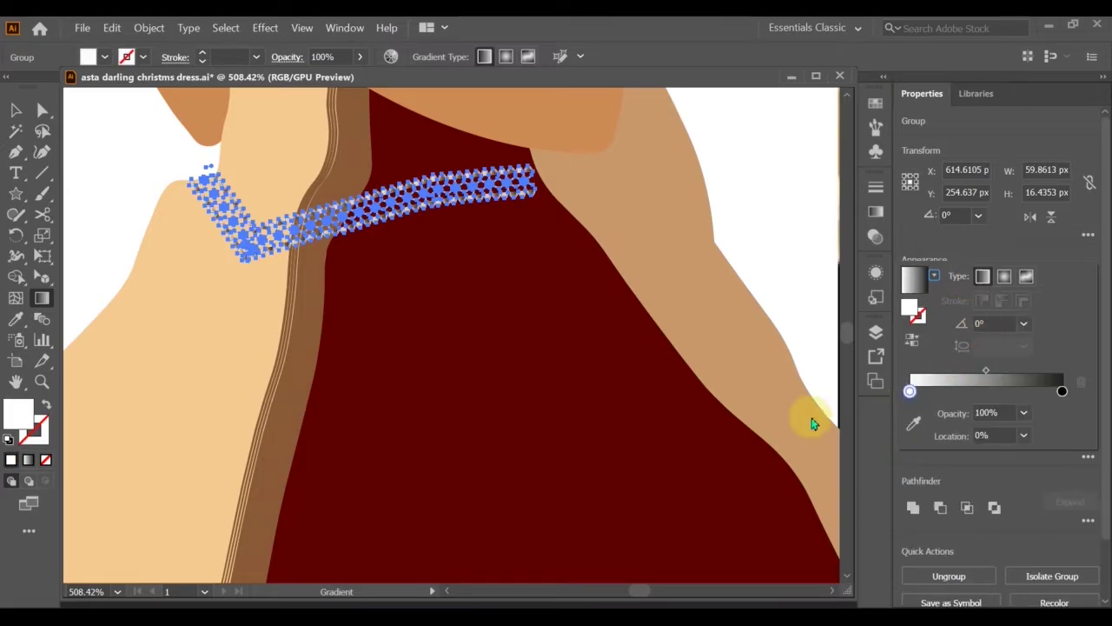
pyautogui.press('i')
pyautogui.press('v')
pyautogui.click(42, 298)
pyautogui.click(1088, 456)
pyautogui.click(909, 393)
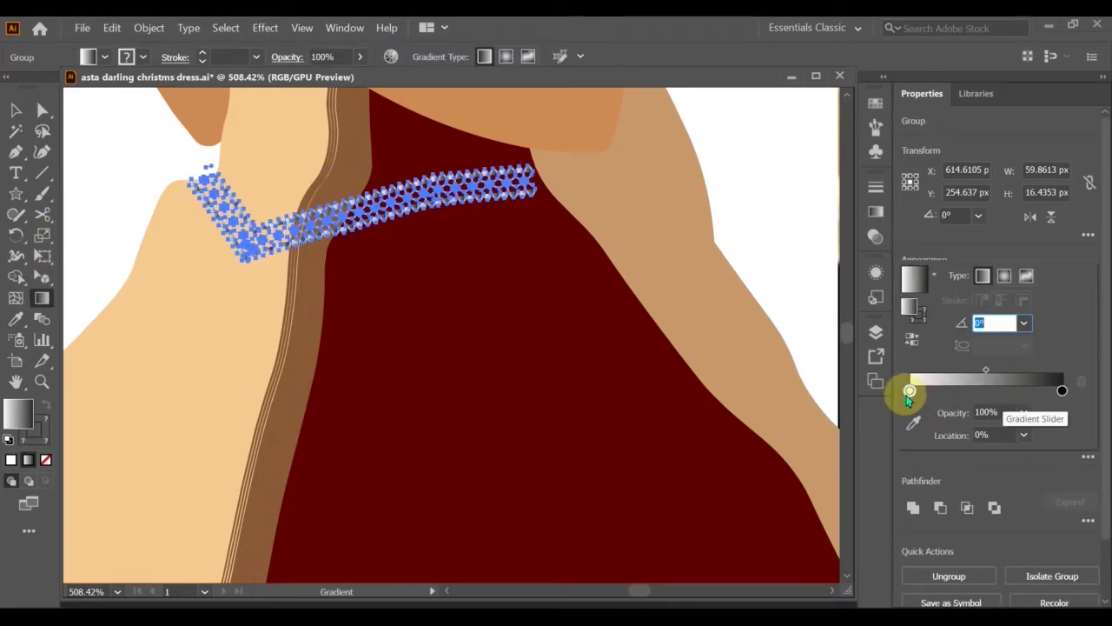
# Colour the gradient's first stop tan, move it to about 99%, and recolour it a darker brown
pyautogui.doubleClick(909, 392)
pyautogui.click(840, 483)
pyautogui.click(888, 473)
pyautogui.moveTo(910, 391); pyautogui.dragTo(1061, 391)
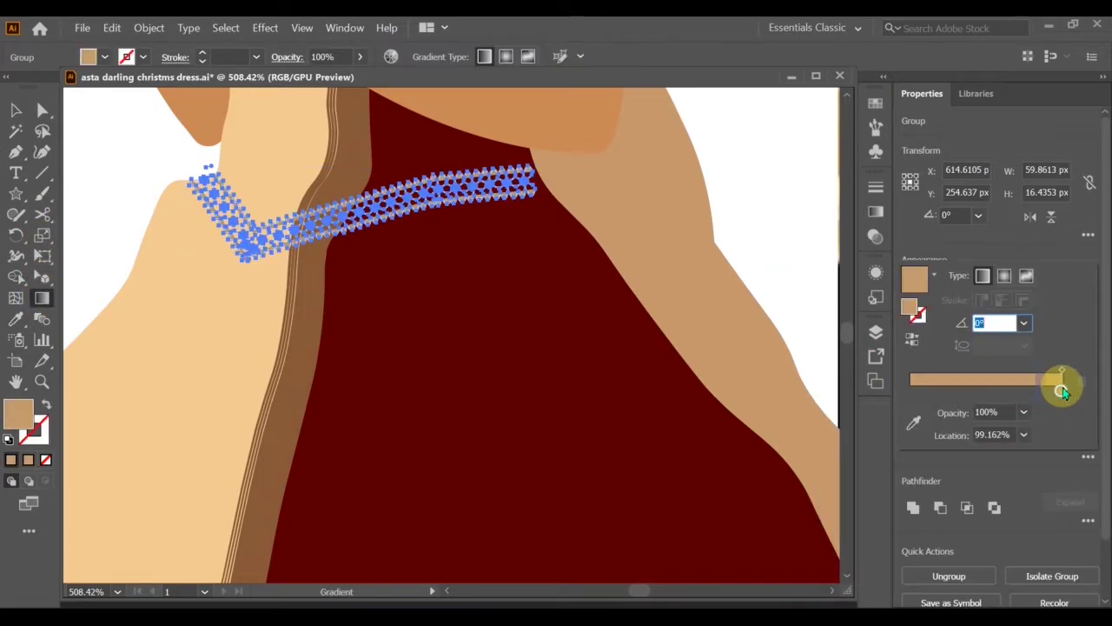
pyautogui.doubleClick(1061, 391)
pyautogui.click(880, 470)
# Switch the waist strip's gradient to radial and colour both of its stops yellow
pyautogui.click(1004, 277)
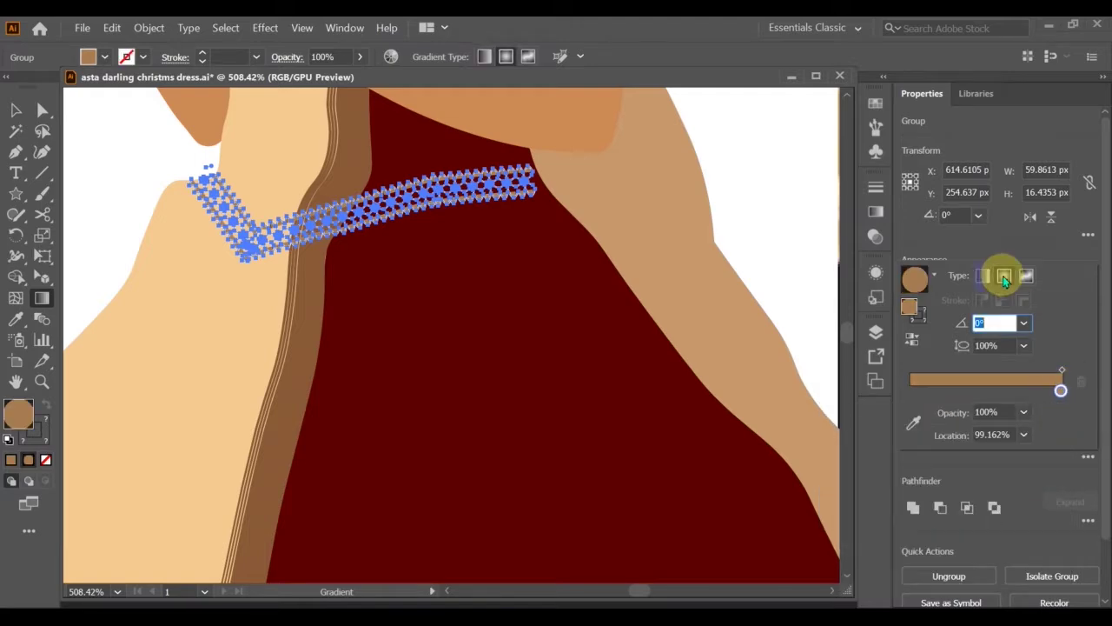
pyautogui.moveTo(1061, 391); pyautogui.dragTo(977, 391)
pyautogui.doubleClick(976, 391)
pyautogui.click(1021, 447)
pyautogui.doubleClick(1061, 391)
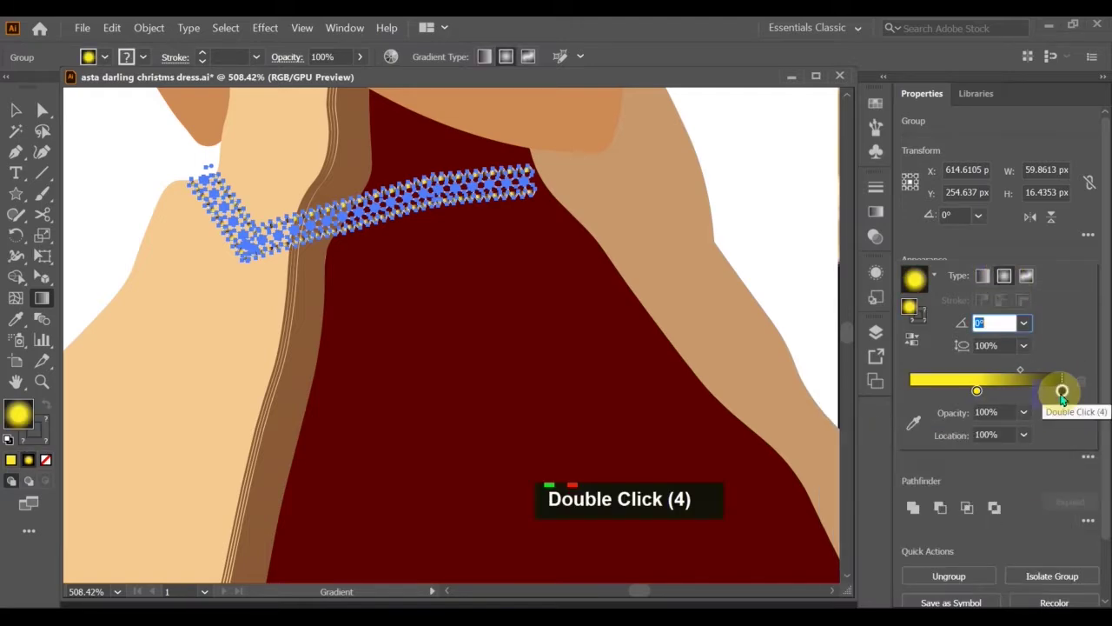
pyautogui.doubleClick(1061, 391)
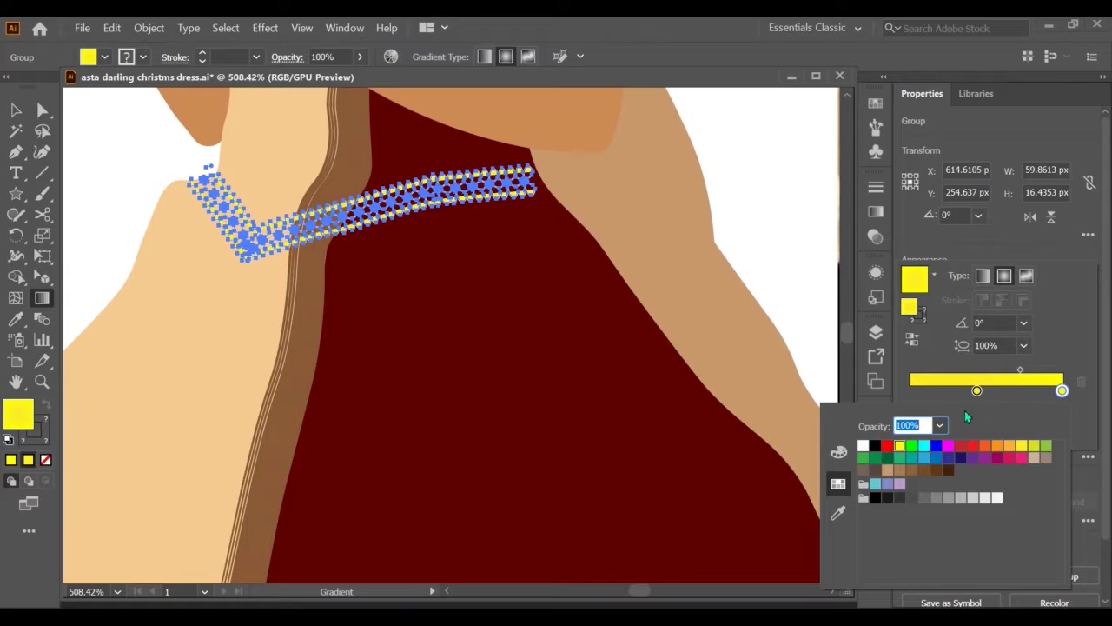
# Add a yellow stop at the gradient's start and colour the middle stop, at about 49%, tan
pyautogui.click(954, 389)
pyautogui.doubleClick(982, 391)
pyautogui.click(987, 499)
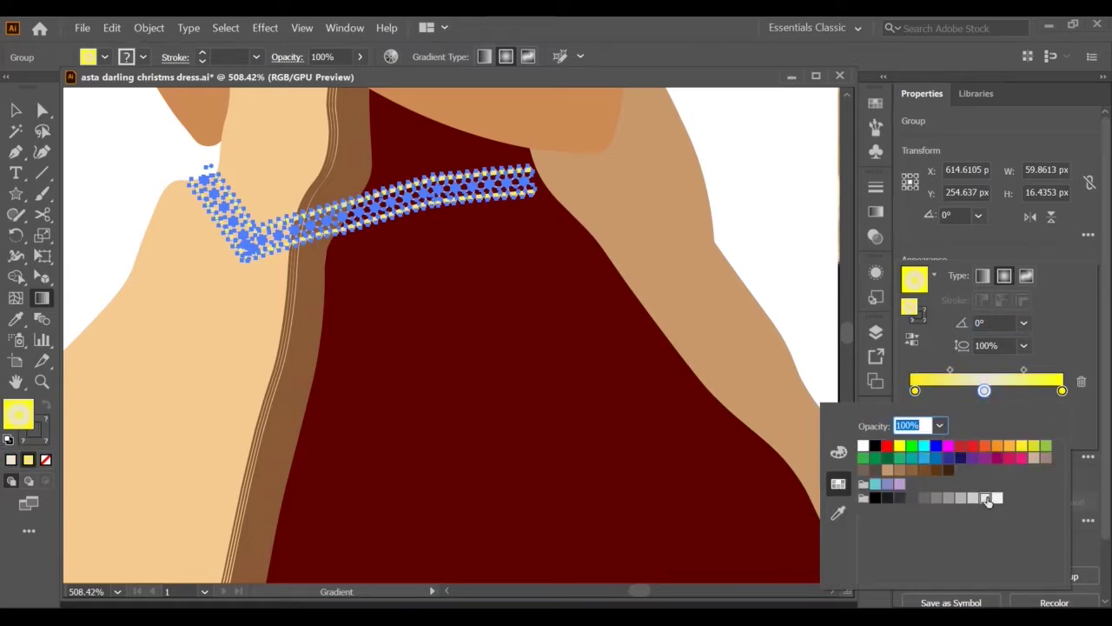
pyautogui.click(1030, 451)
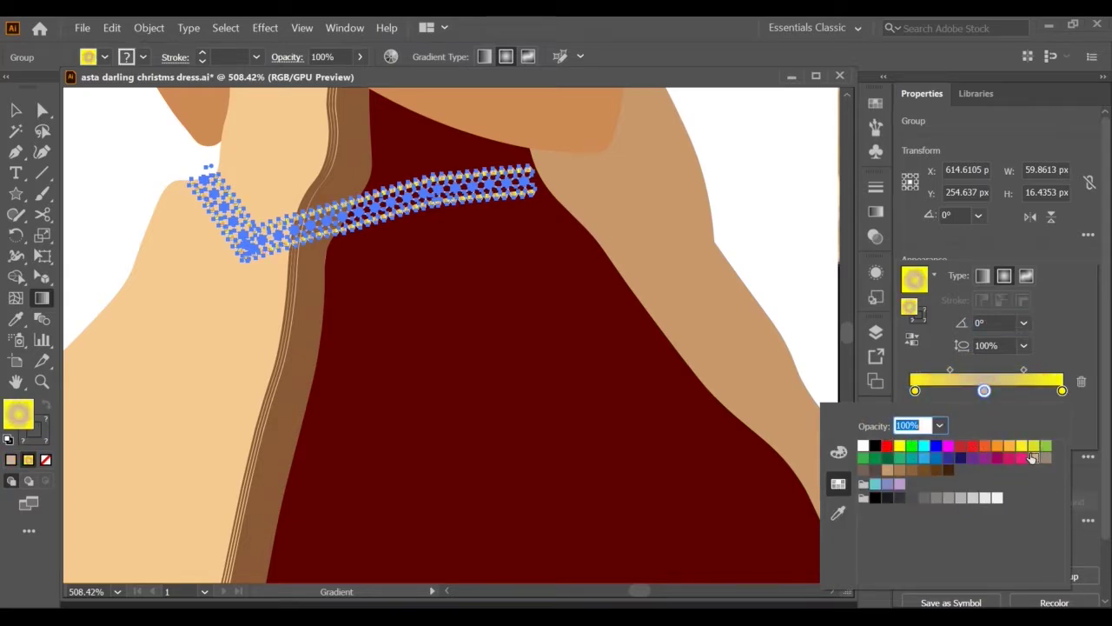
pyautogui.press('Escape')
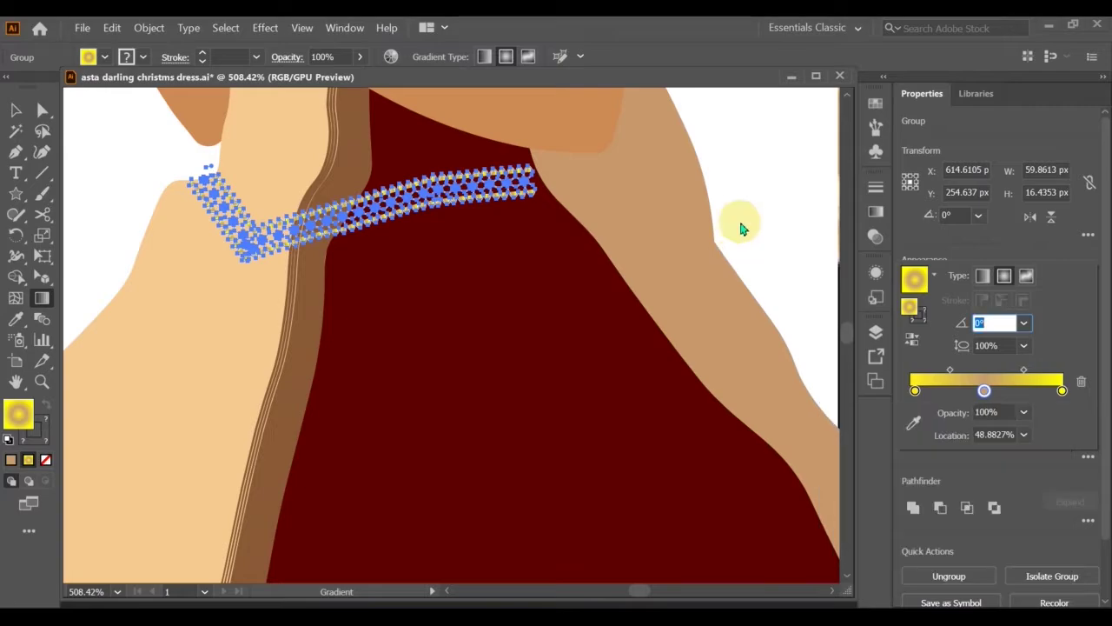
pyautogui.press('v')
pyautogui.click(740, 227)
# Ungroup the waist strip and delete overlapping pieces at the corner where its two sections meet
pyautogui.keyDown('alt'); pyautogui.click(526, 167); pyautogui.keyUp('alt')
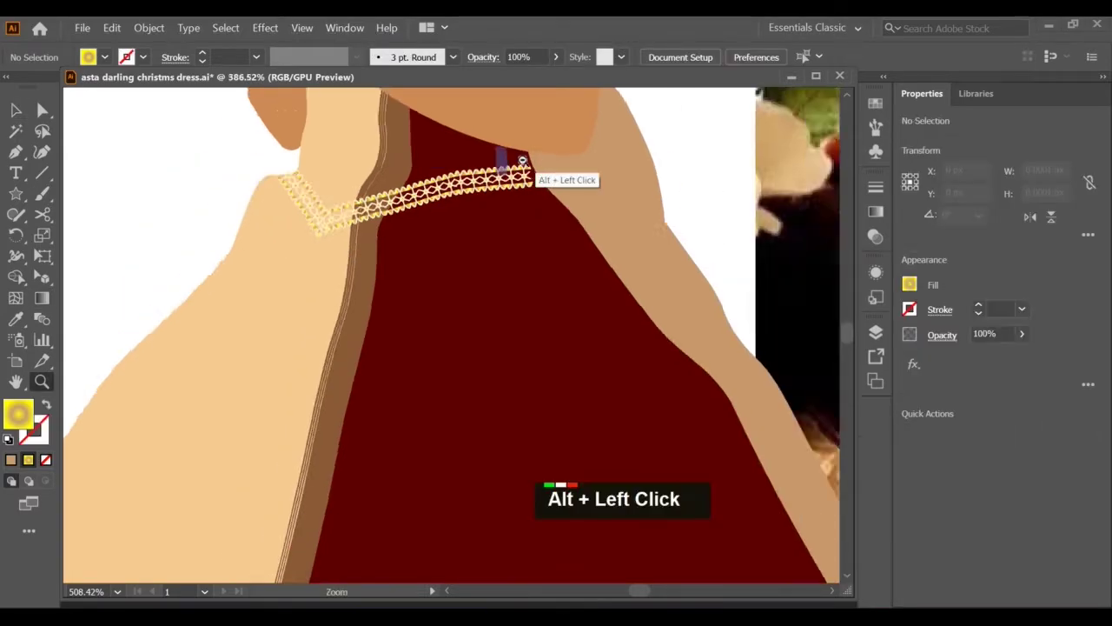
pyautogui.keyDown('alt'); pyautogui.click(527, 167); pyautogui.keyUp('alt')
pyautogui.click(489, 157)
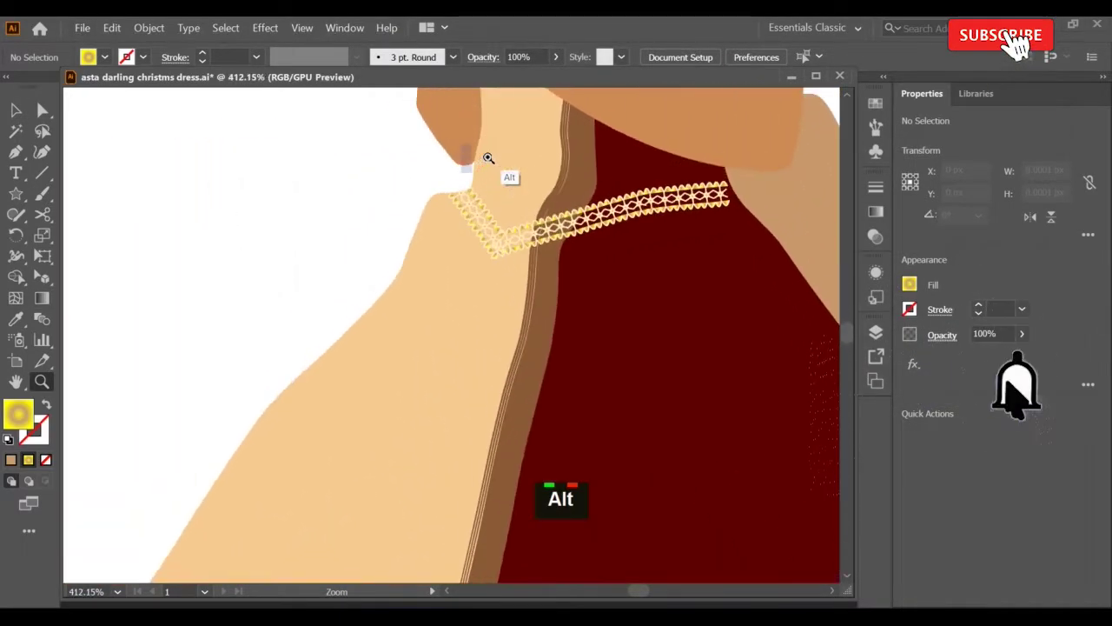
pyautogui.press('v')
pyautogui.click(494, 252)
pyautogui.hotkey('ctrl', 'shift', 'g')
pyautogui.moveTo(410, 164); pyautogui.dragTo(500, 284)
pyautogui.moveTo(486, 225); pyautogui.dragTo(503, 234)
pyautogui.click(507, 229)
pyautogui.click(506, 228)
pyautogui.press('z')
pyautogui.click(506, 228)
pyautogui.press('r')
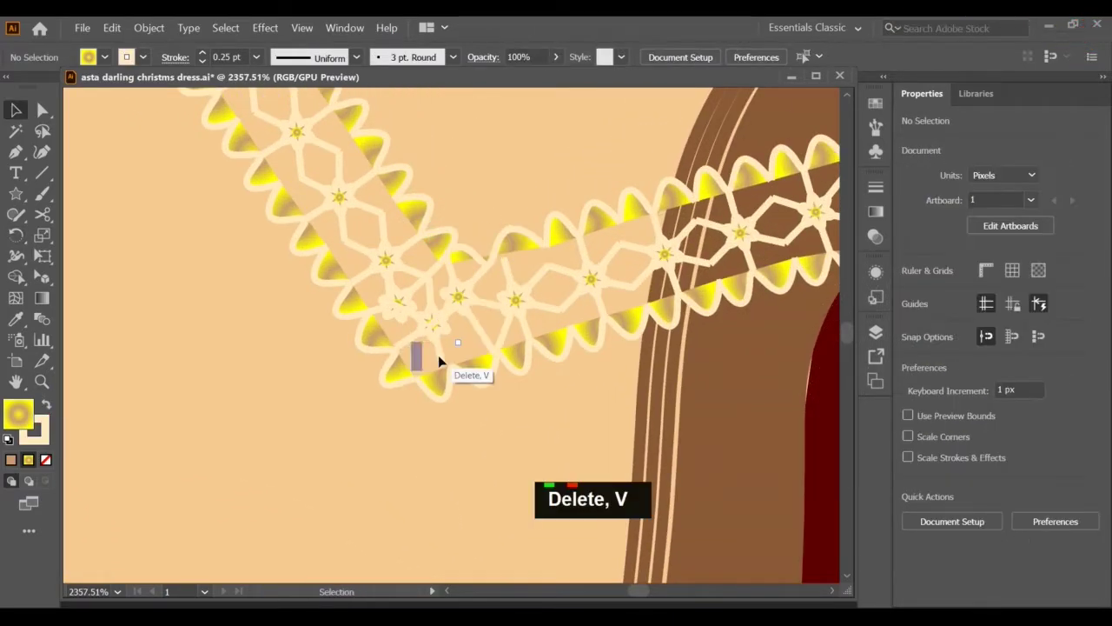
# Adjust the end anchor of the connecting line beside the strip's corner so it reaches the upper scallop edge
pyautogui.click(438, 353)
pyautogui.press('a')
pyautogui.moveTo(443, 364); pyautogui.dragTo(525, 275)
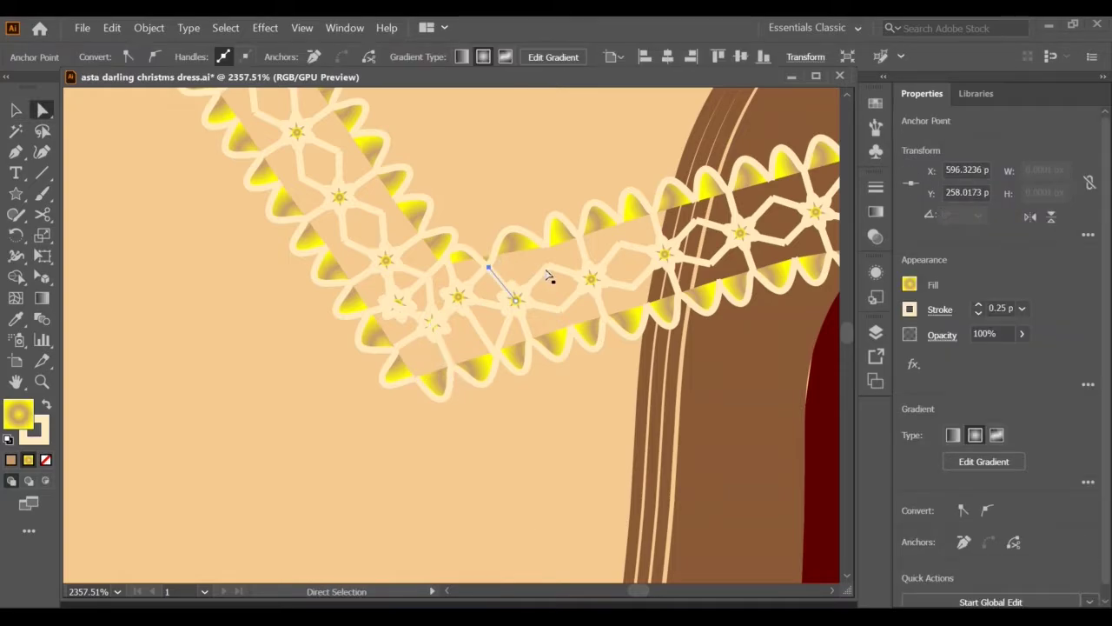
# Lock both reference photos so they cannot be selected
pyautogui.hotkey('ctrl', 'a')
pyautogui.hotkey('ctrl', '0')
pyautogui.press('v')
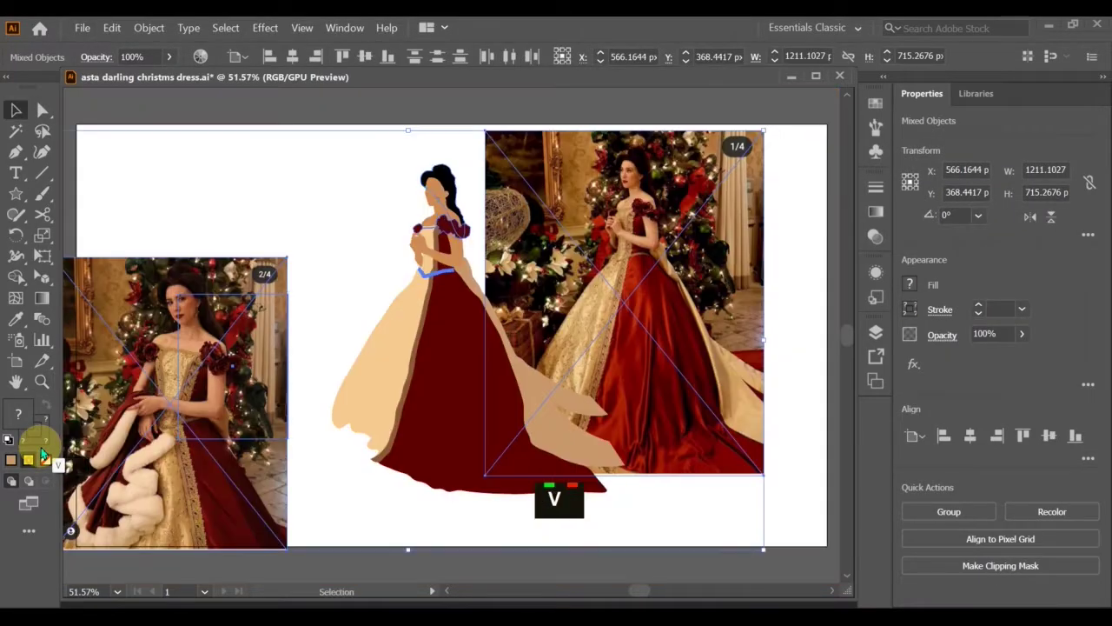
pyautogui.hotkey('ctrl', 'shift', 'a')
pyautogui.click(508, 187)
pyautogui.hotkey('ctrl', '2')
pyautogui.click(223, 404)
pyautogui.hotkey('ctrl', '2')
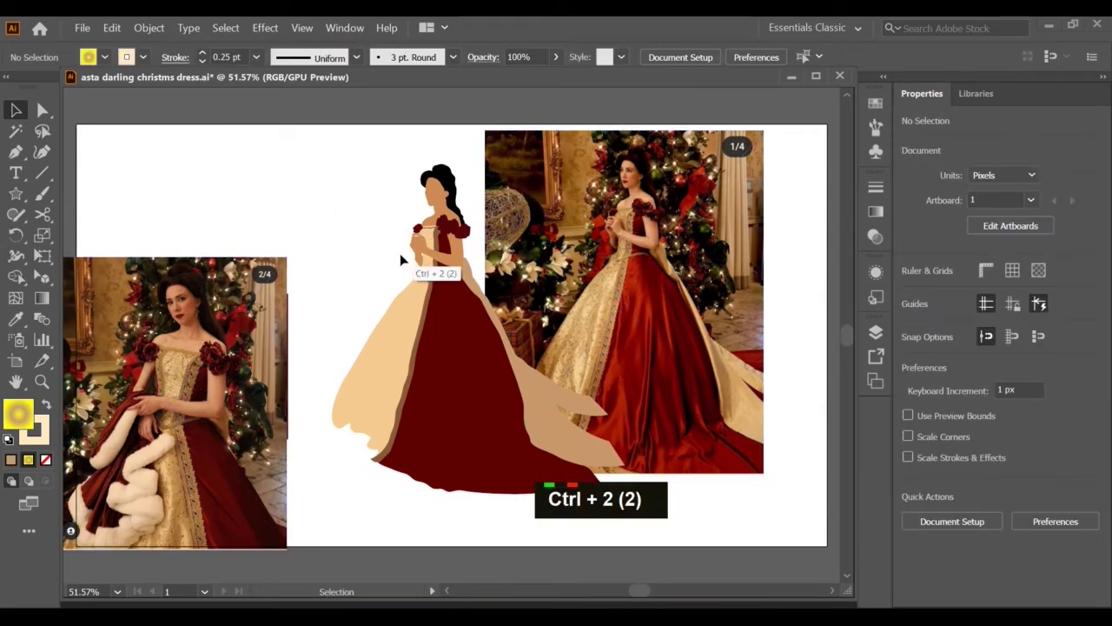
# Select every piece of the waist strip and scale it down to about 62 px wide and 23 px high
pyautogui.moveTo(407, 259); pyautogui.dragTo(465, 291)
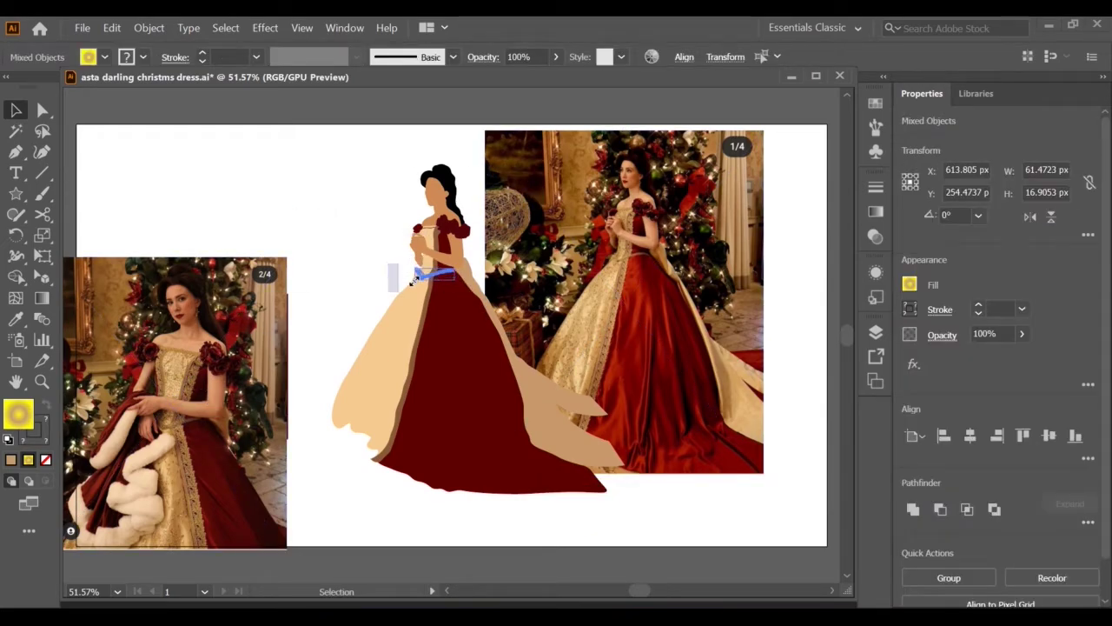
pyautogui.click(426, 243)
pyautogui.click(441, 276)
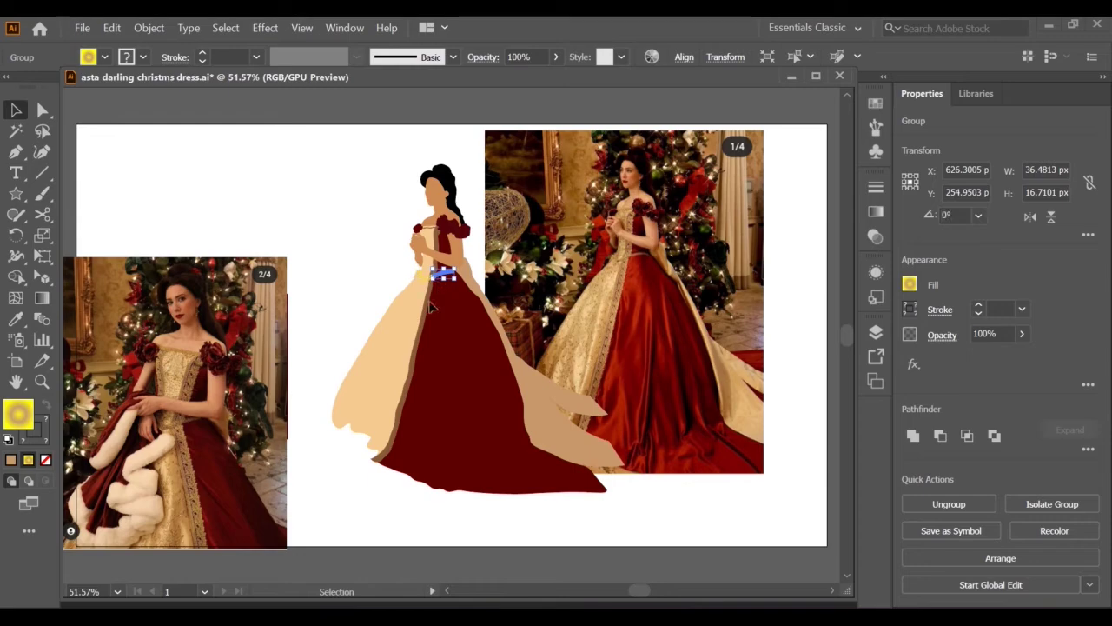
pyautogui.keyDown('shift'); pyautogui.click(427, 278); pyautogui.keyUp('shift')
pyautogui.keyDown('shift'); pyautogui.click(422, 273); pyautogui.keyUp('shift')
pyautogui.press('z')
pyautogui.click(435, 293)
pyautogui.press('v')
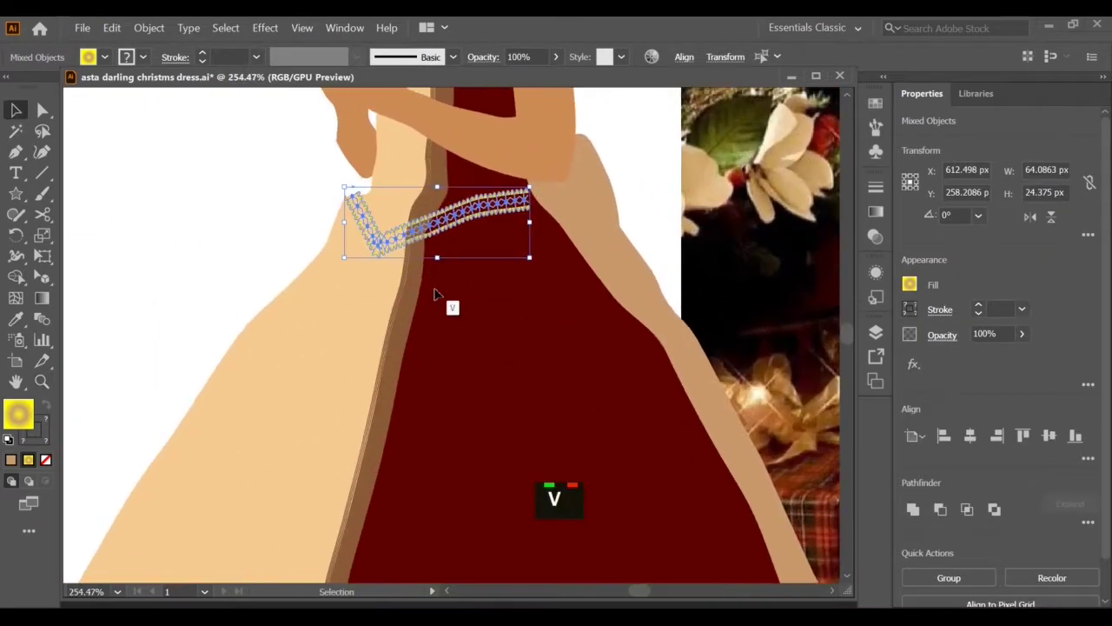
pyautogui.moveTo(346, 258); pyautogui.dragTo(349, 185)
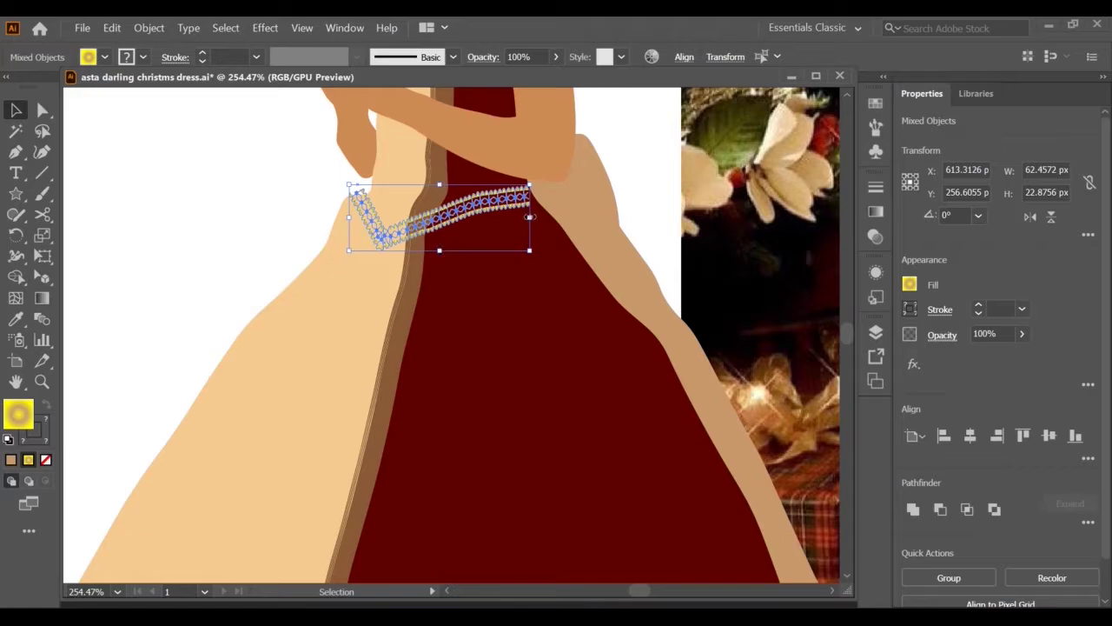
# Try to stretch the waist strip sideways at its outer end
pyautogui.moveTo(537, 205); pyautogui.dragTo(546, 205)
pyautogui.click(635, 168)
pyautogui.click(536, 204)
pyautogui.hotkey('ctrl', 'z')
pyautogui.click(646, 156)
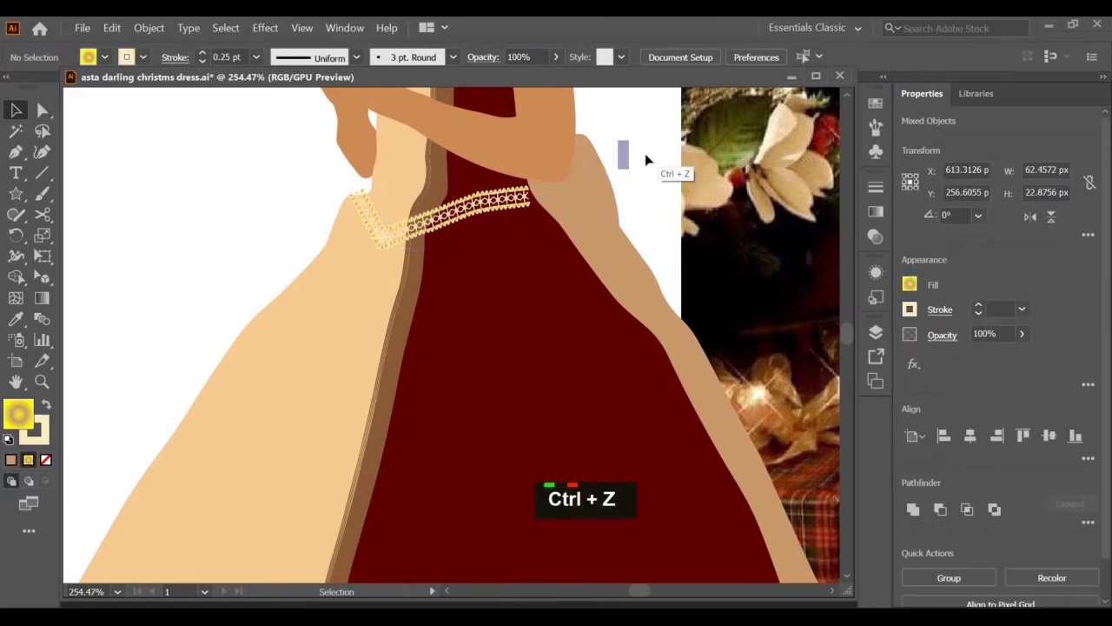
# Try to extend the strip's outer end to the gown's edge by moving the anchors of the last flower and scallops
pyautogui.moveTo(337, 166); pyautogui.dragTo(592, 265)
pyautogui.click(519, 211)
pyautogui.press('z')
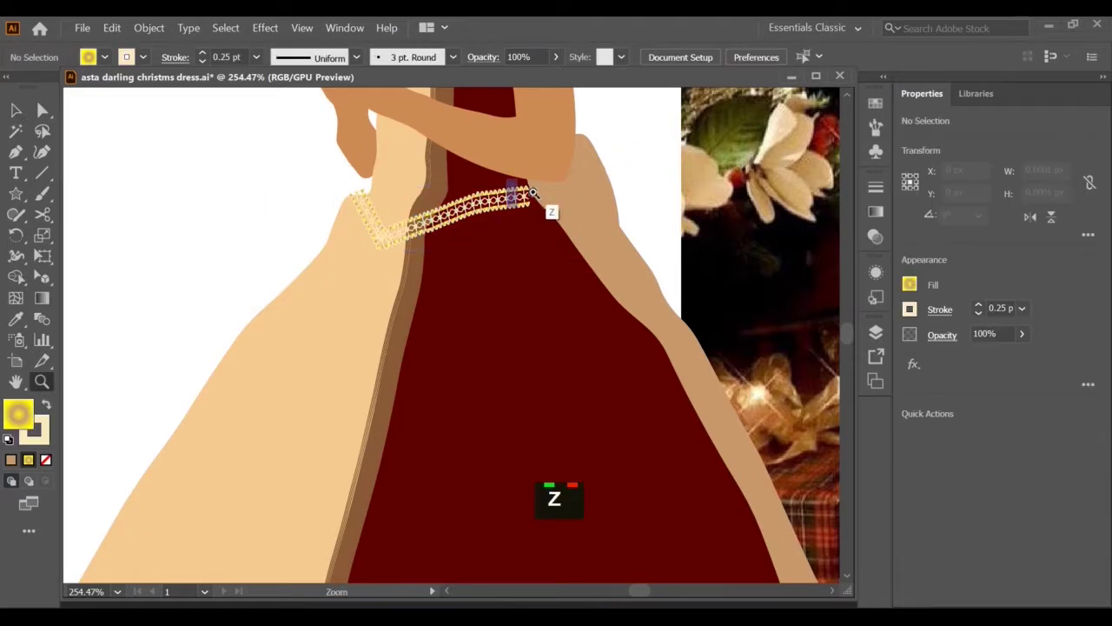
pyautogui.click(533, 193)
pyautogui.moveTo(483, 165); pyautogui.dragTo(488, 273)
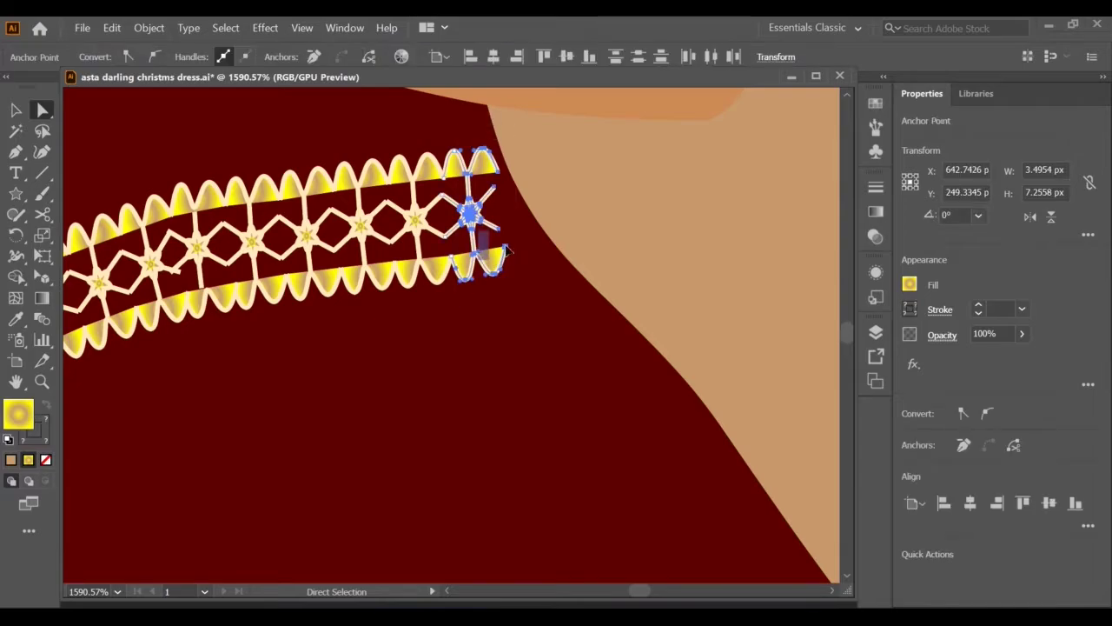
pyautogui.moveTo(536, 224); pyautogui.dragTo(538, 224)
pyautogui.click(531, 152)
pyautogui.moveTo(531, 153); pyautogui.dragTo(509, 151)
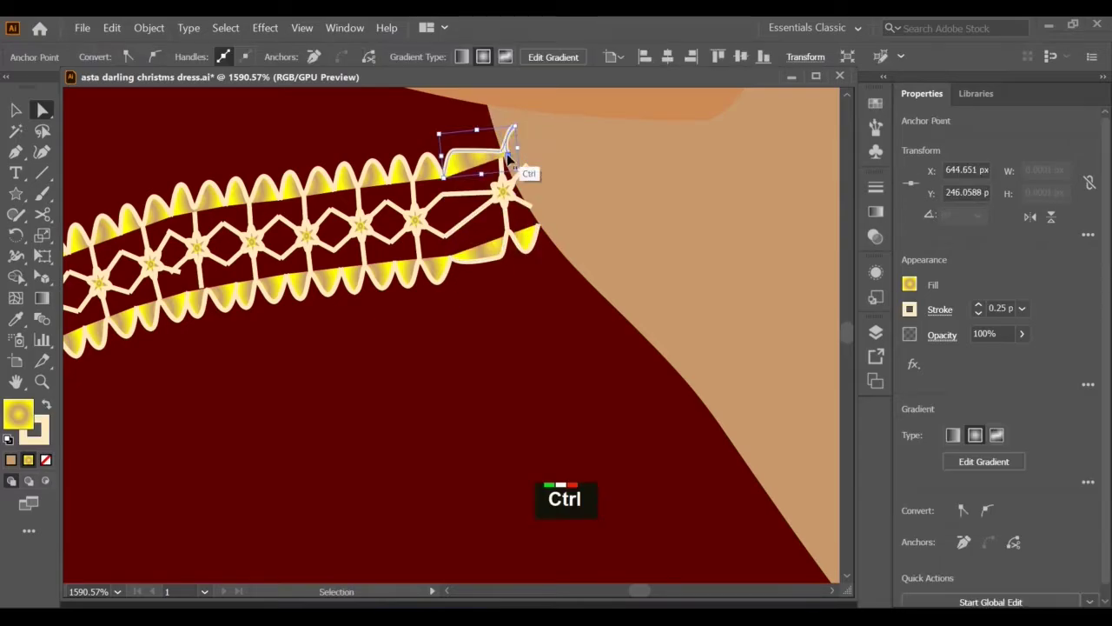
pyautogui.hotkey('ctrl', 'z')
pyautogui.hotkey('ctrl', 'z')
# Copy the last flower's connecting lines to close the diamond at the strip's outer end by the gown's edge
pyautogui.press('v')
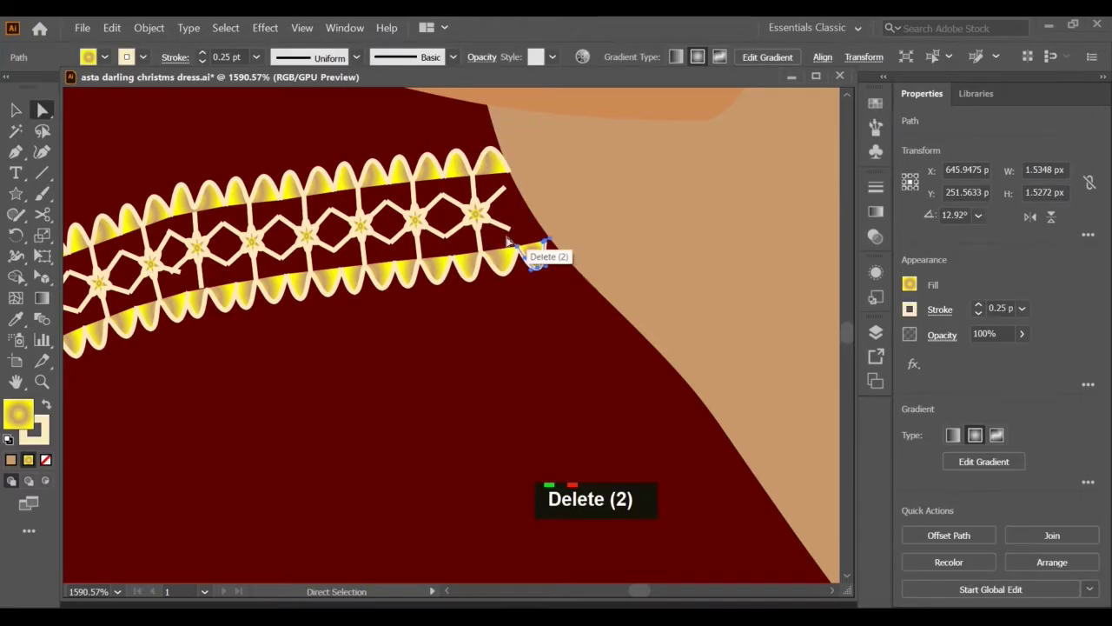
pyautogui.click(512, 233)
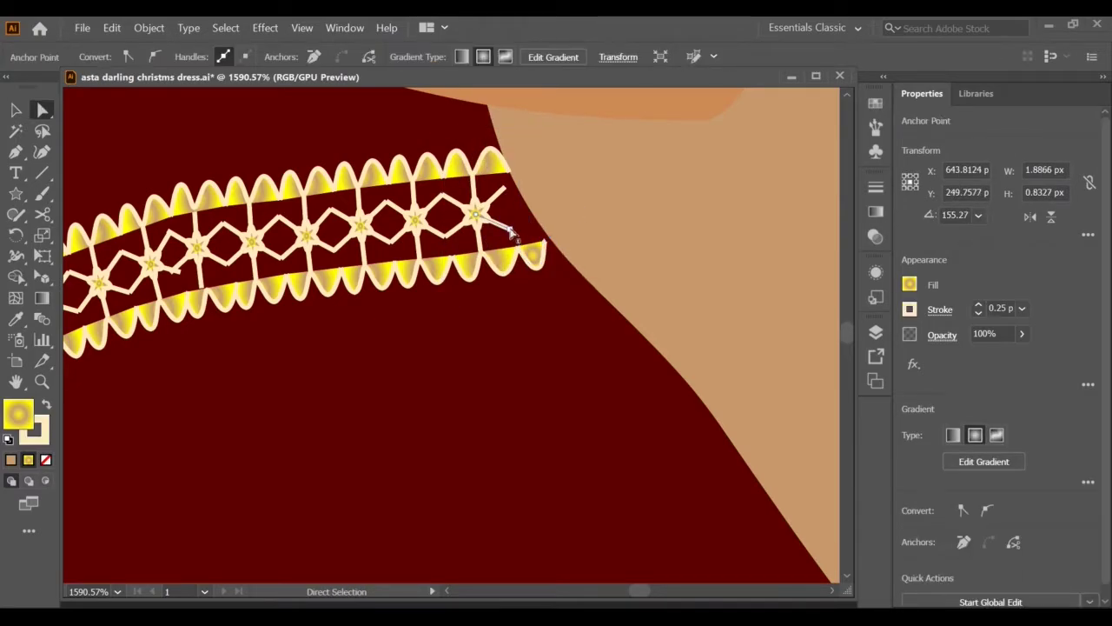
pyautogui.moveTo(512, 180); pyautogui.dragTo(477, 232)
pyautogui.hotkey('ctrl', 'c')
pyautogui.hotkey('ctrl', 'shift', 'v')
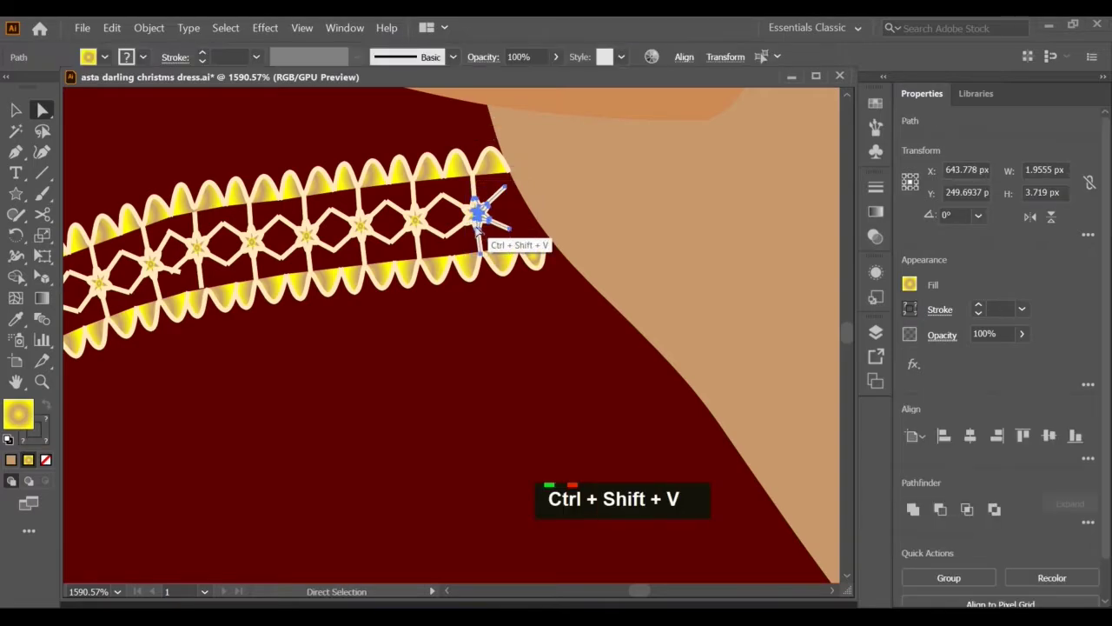
# Give the short lines closing the strip's outermost diamond a tapered stroke width profile
pyautogui.keyDown('shift'); pyautogui.click(519, 201); pyautogui.keyUp('shift')
pyautogui.click(940, 310)
pyautogui.click(902, 579)
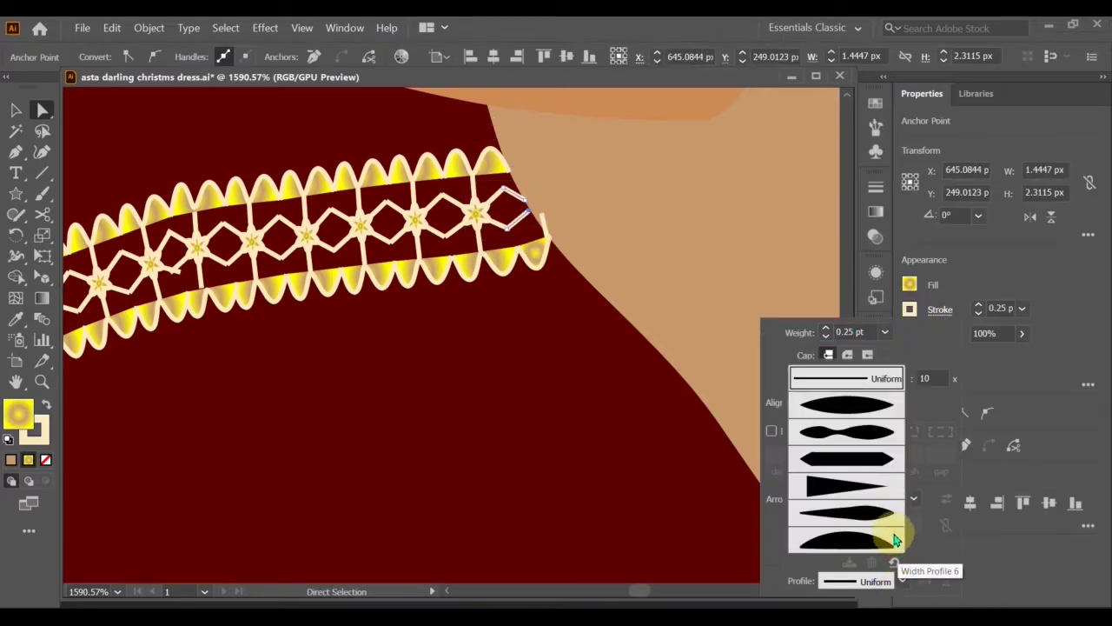
pyautogui.click(877, 512)
# Select the connecting lines around the flowers nearest the strip's outer end and apply the elliptical stroke width profile
pyautogui.click(497, 202)
pyautogui.keyDown('shift'); pyautogui.click(476, 227); pyautogui.keyUp('shift')
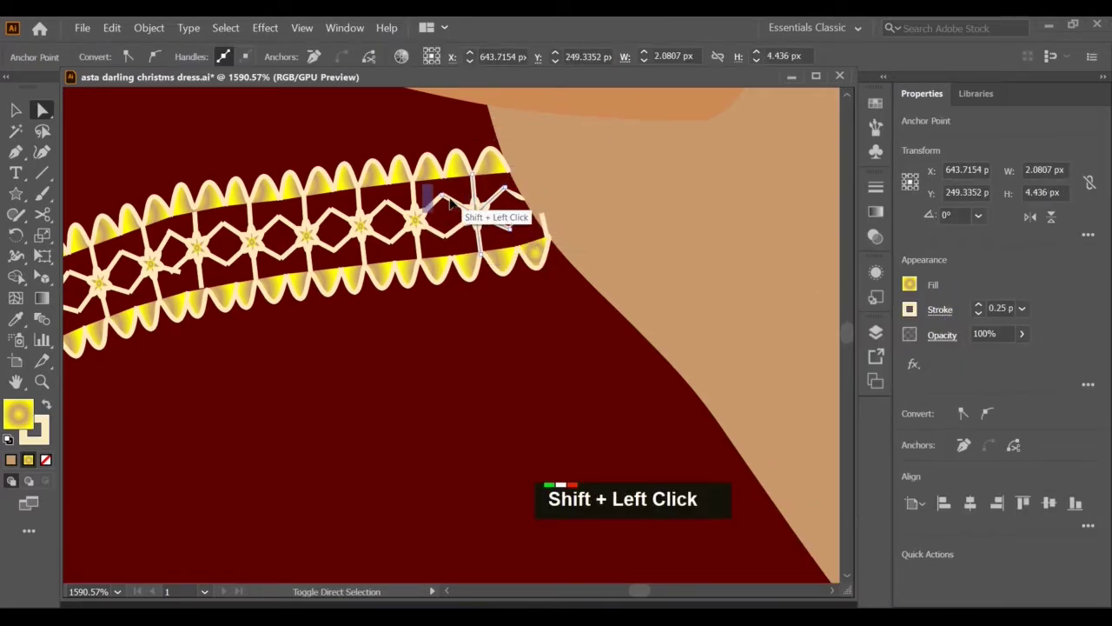
pyautogui.click(939, 309)
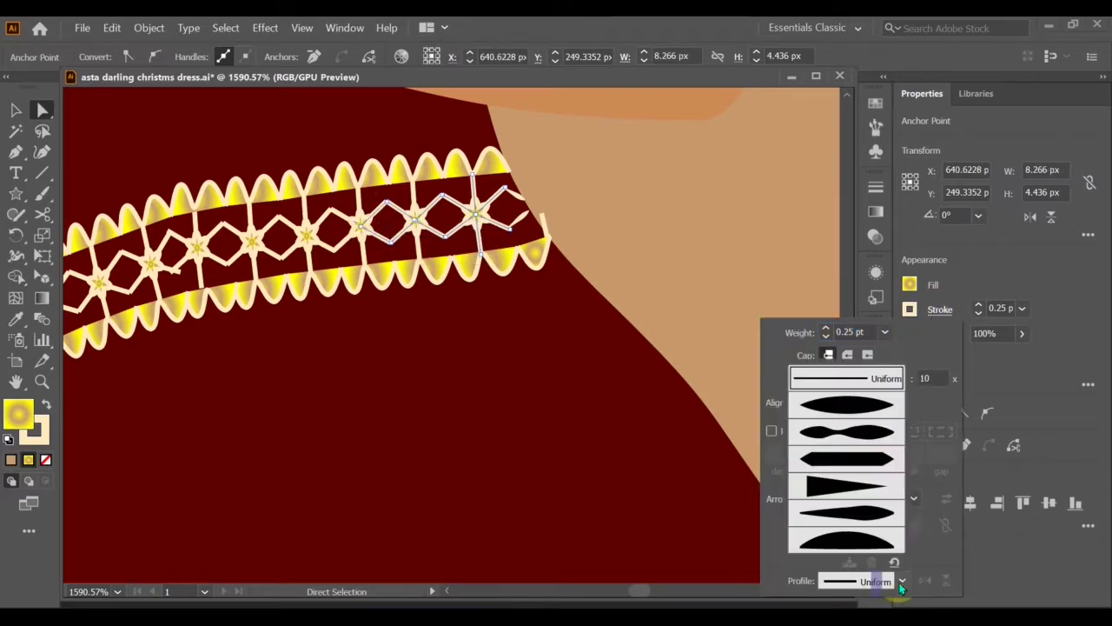
# Apply the elliptical stroke width profile to the flower connecting lines along the middle of the waist strip
pyautogui.hscroll(-14, 561, 260)
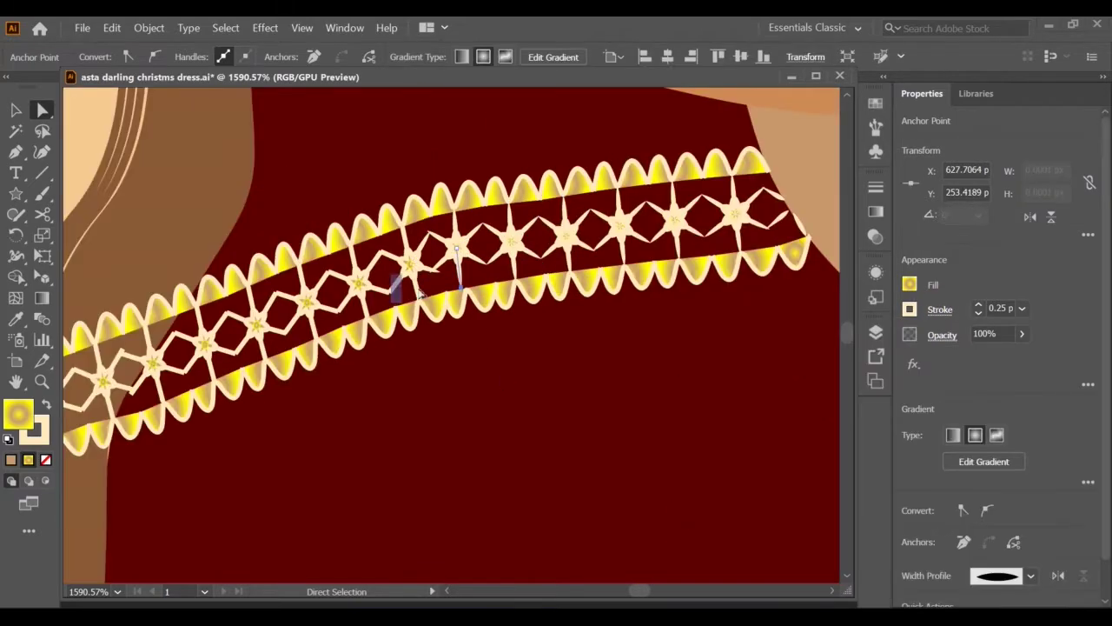
pyautogui.keyDown('shift'); pyautogui.click(509, 294); pyautogui.keyUp('shift')
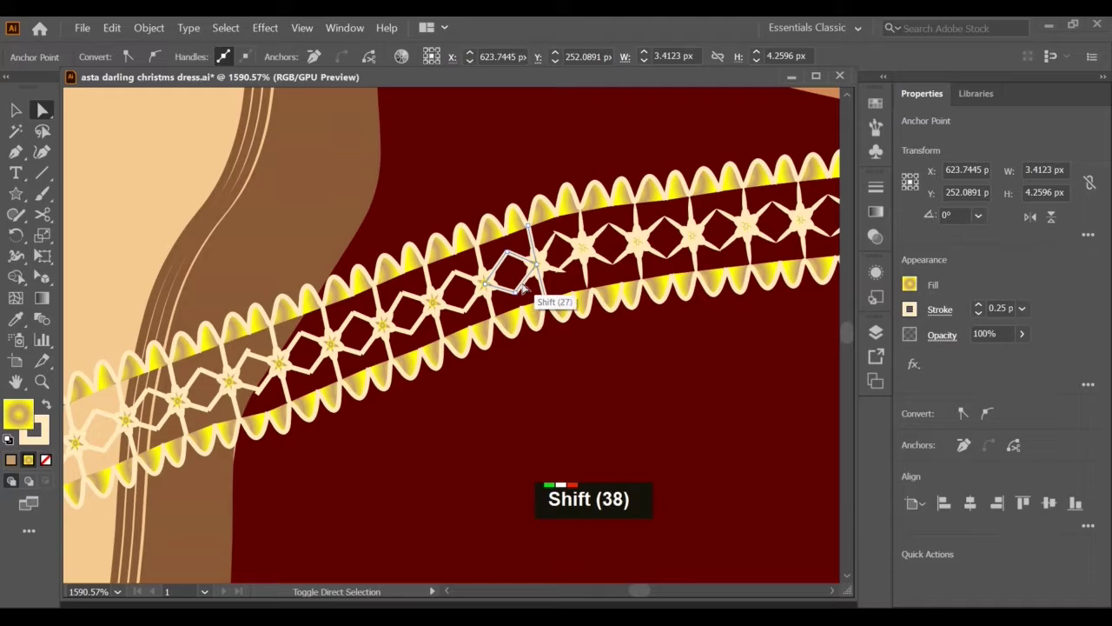
pyautogui.keyDown('shift'); pyautogui.click(521, 289); pyautogui.keyUp('shift')
pyautogui.keyDown('shift'); pyautogui.click(434, 303); pyautogui.keyUp('shift')
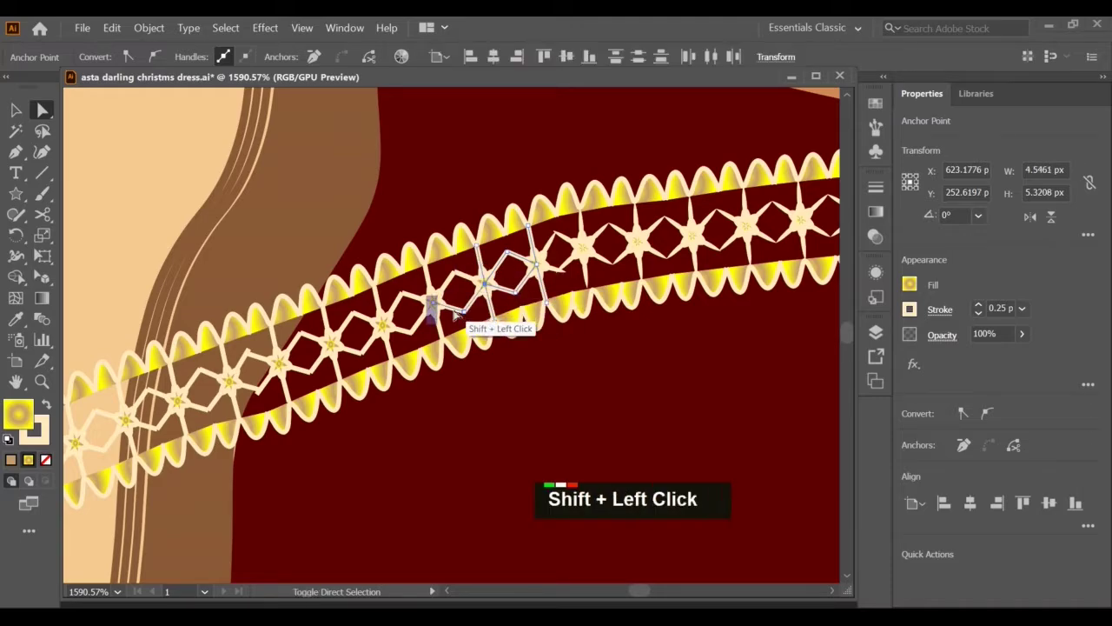
pyautogui.keyDown('shift'); pyautogui.click(415, 289); pyautogui.keyUp('shift')
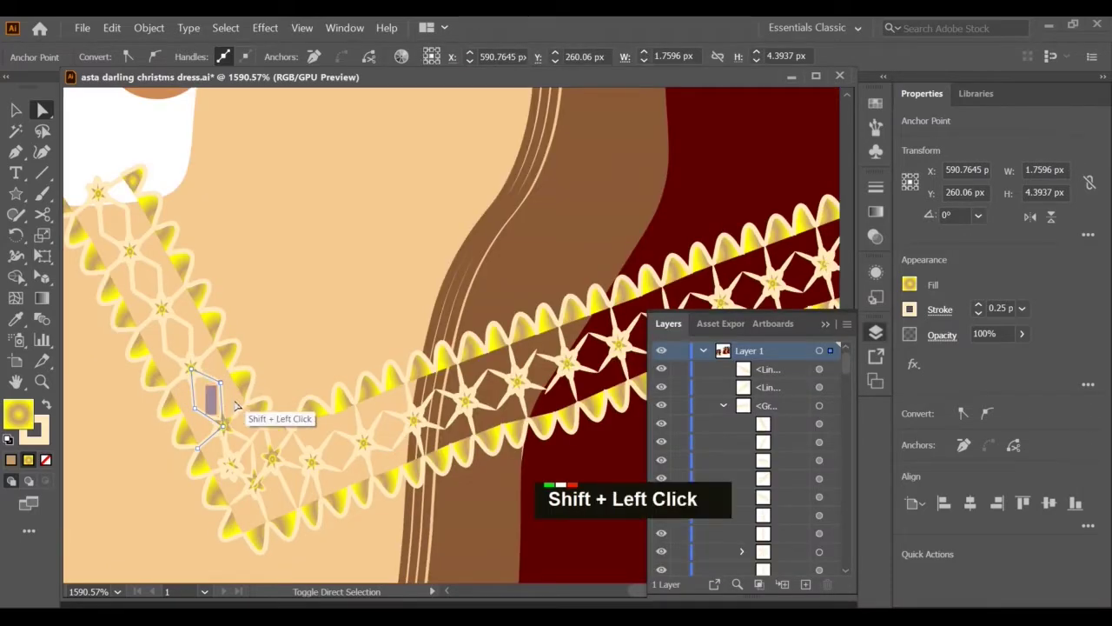
# Select the flower connecting lines on the steep section beyond the strip's corner and apply the elliptical stroke width profile
pyautogui.keyDown('shift'); pyautogui.click(240, 410); pyautogui.keyUp('shift')
pyautogui.keyDown('shift'); pyautogui.click(206, 352); pyautogui.keyUp('shift')
pyautogui.keyDown('shift'); pyautogui.click(178, 384); pyautogui.keyUp('shift')
pyautogui.keyDown('shift'); pyautogui.click(164, 290); pyautogui.keyUp('shift')
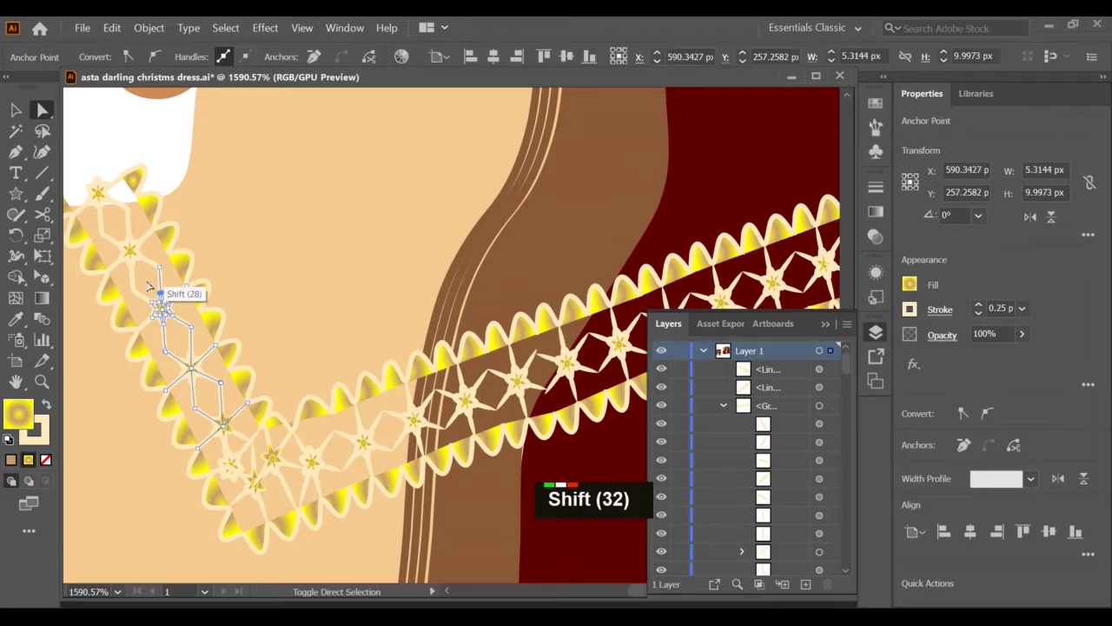
pyautogui.keyDown('shift'); pyautogui.click(132, 290); pyautogui.keyUp('shift')
pyautogui.keyDown('shift'); pyautogui.click(114, 265); pyautogui.keyUp('shift')
pyautogui.keyDown('shift'); pyautogui.click(128, 222); pyautogui.keyUp('shift')
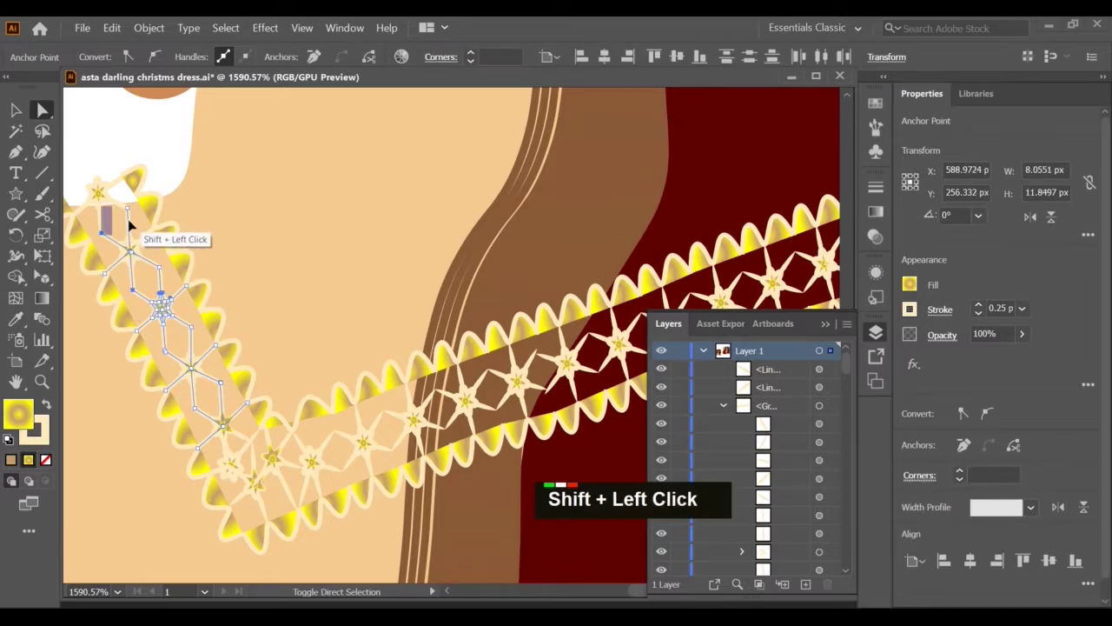
pyautogui.keyDown('shift'); pyautogui.click(100, 223); pyautogui.keyUp('shift')
pyautogui.click(939, 309)
pyautogui.click(903, 584)
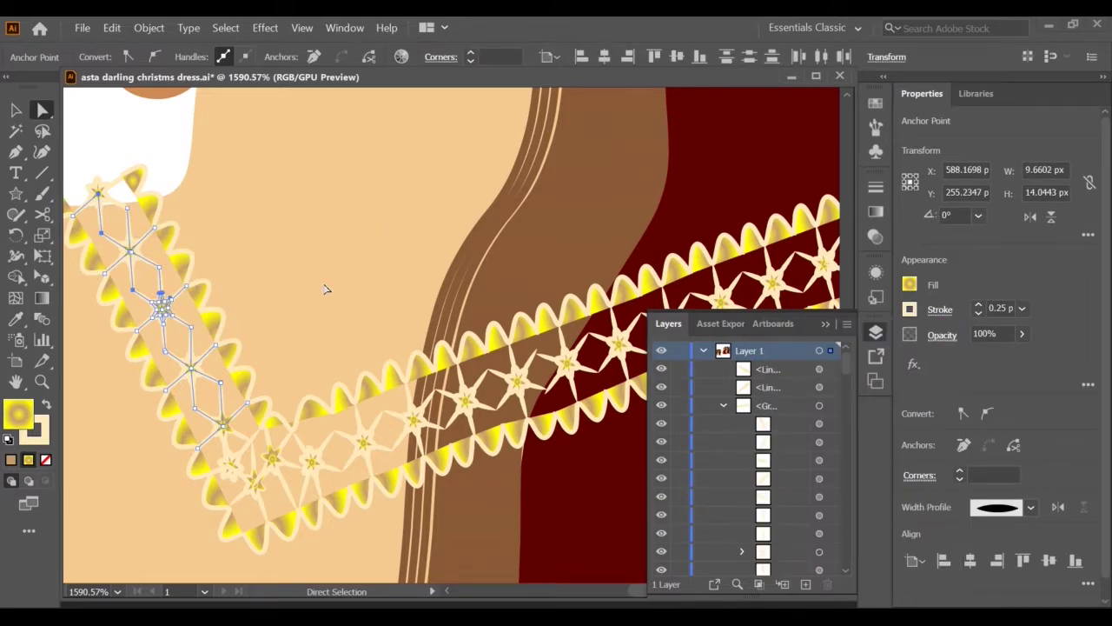
# Adjust the stacking order of the small gold flowers on the waist lace band, bringing them to the front
pyautogui.click(326, 290)
pyautogui.click(828, 250)
pyautogui.hotkey('ctrl', ']')
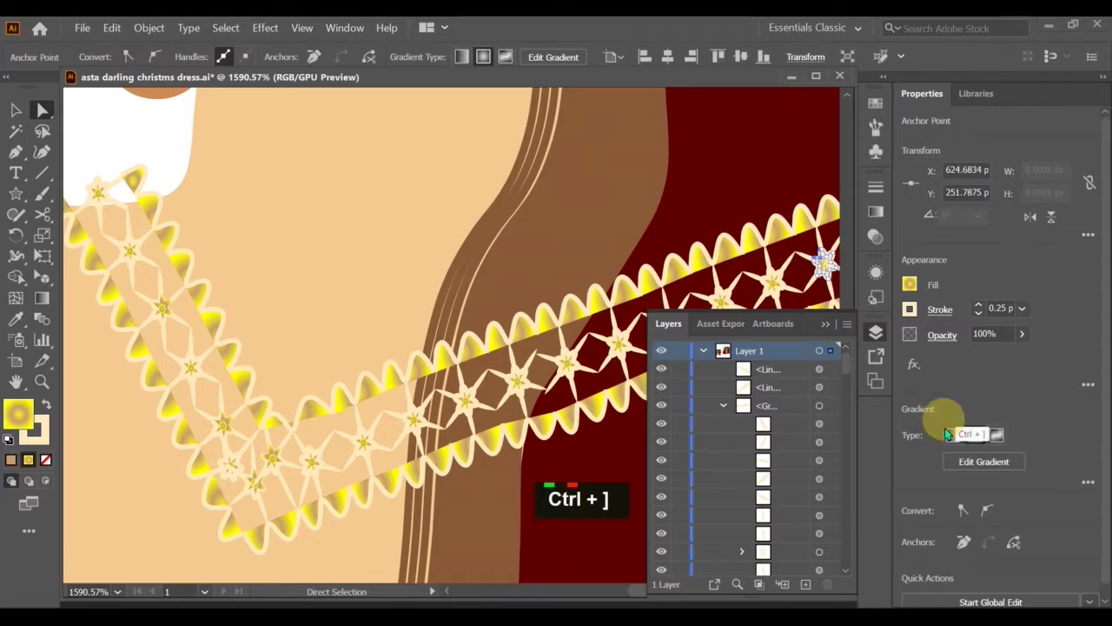
pyautogui.hscroll(20, 588, 422)
pyautogui.hotkey('ctrl', '[')
pyautogui.click(471, 186)
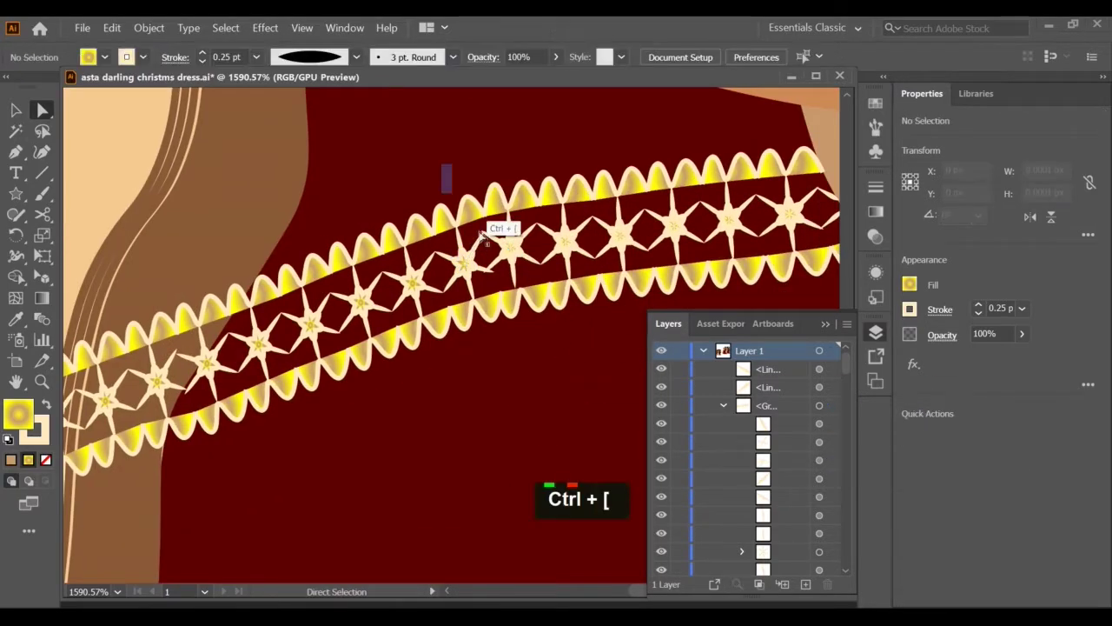
pyautogui.click(464, 262)
pyautogui.hotkey('ctrl', 'shift', ']')
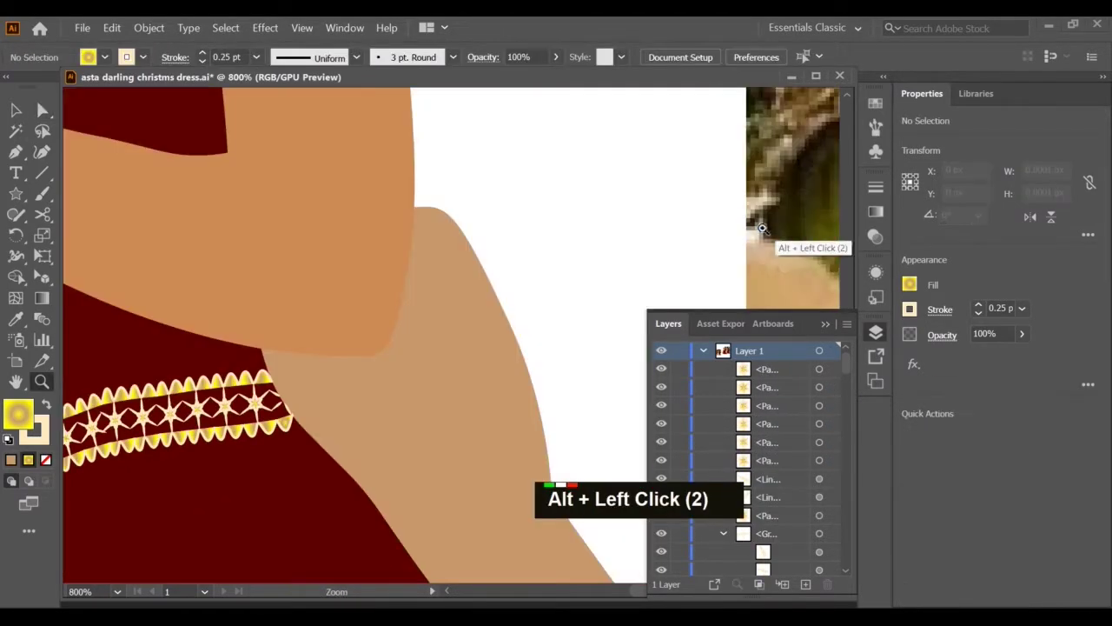
pyautogui.keyDown('alt'); pyautogui.click(409, 385); pyautogui.keyUp('alt')
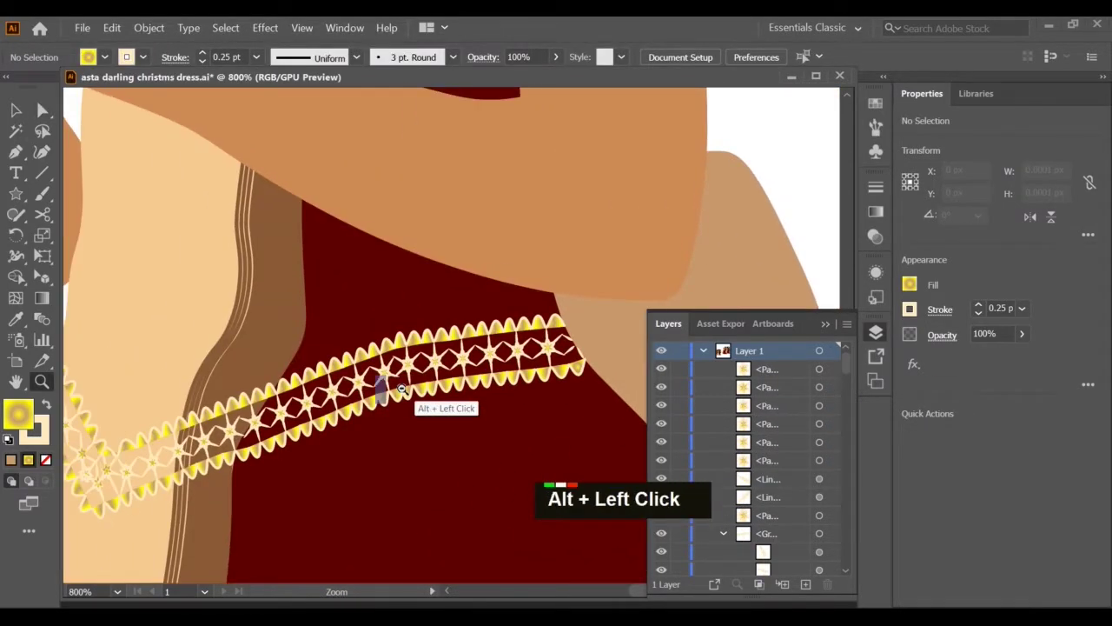
pyautogui.scroll(-13, 417, 399)
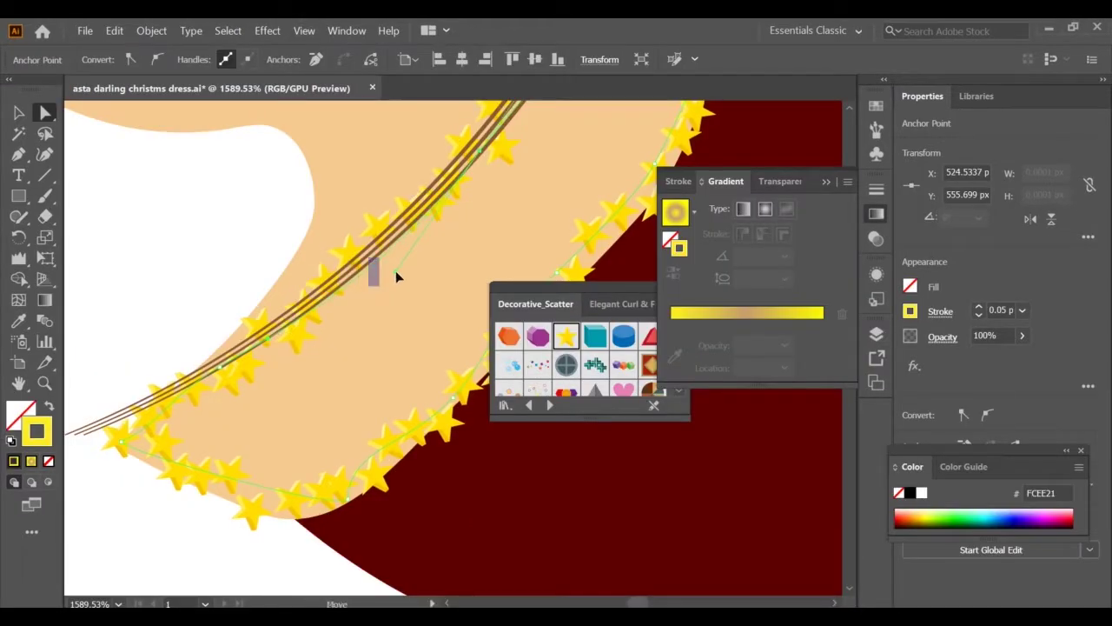
# Reposition the anchor points of the star-brush path so the star trim follows the gown's front panel edge
pyautogui.scroll(20, 396, 276)
pyautogui.press('a')
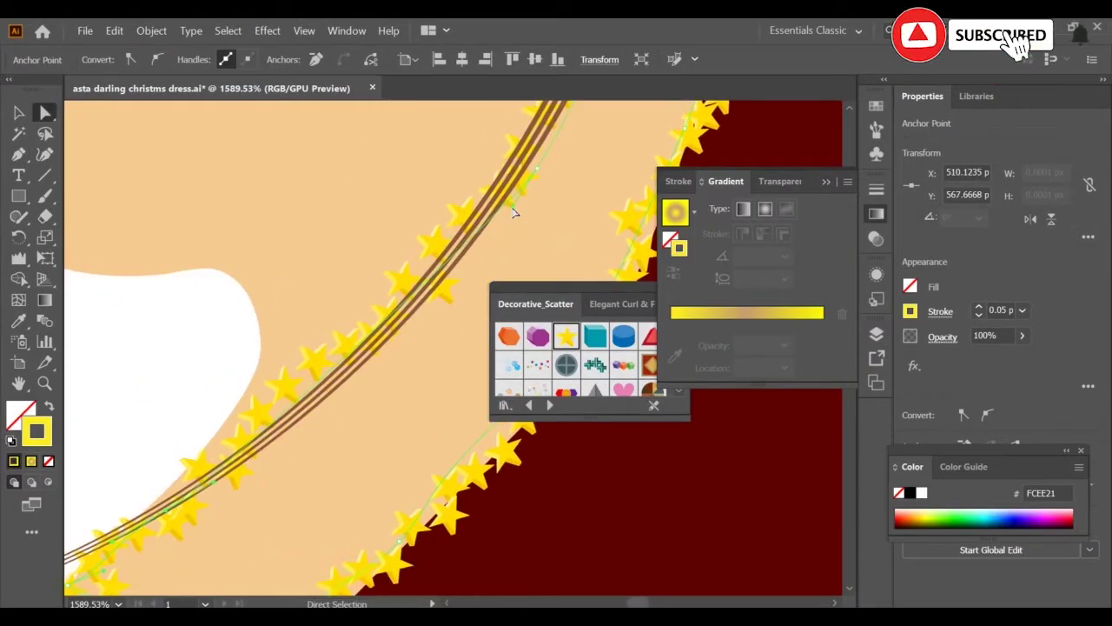
pyautogui.hscroll(4, 385, 408)
pyautogui.scroll(19, 382, 389)
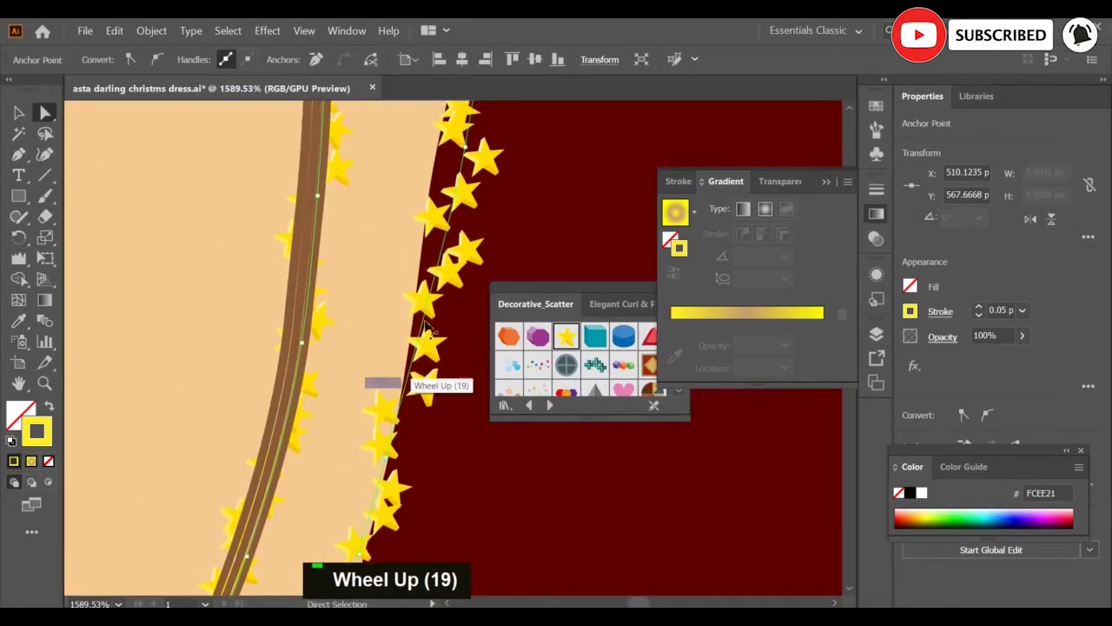
pyautogui.scroll(18, 428, 332)
pyautogui.press('p')
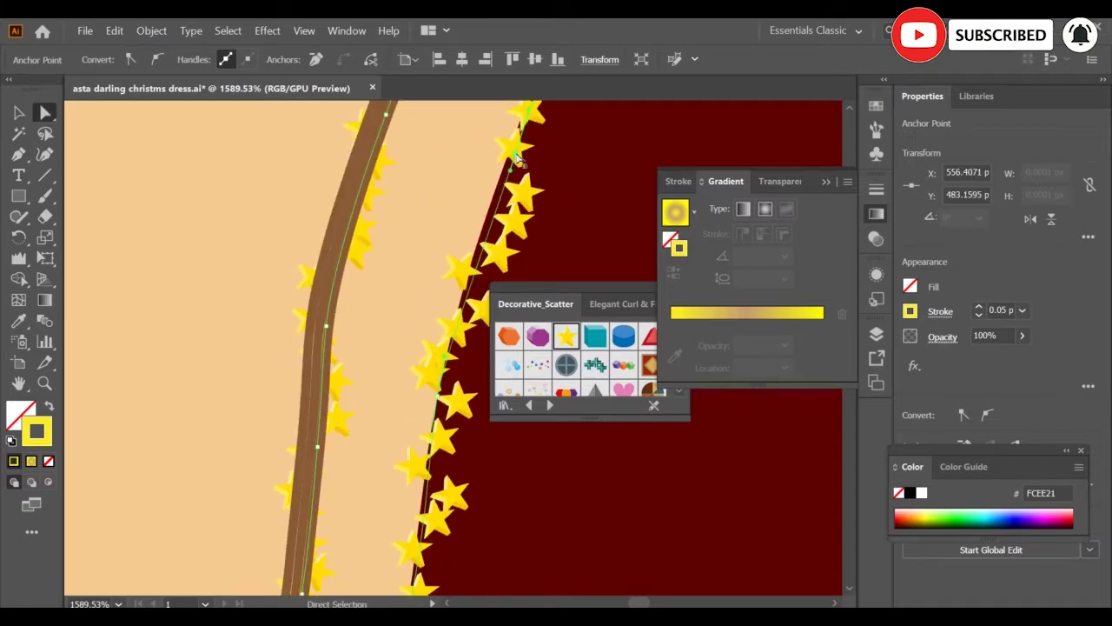
pyautogui.scroll(3, 460, 486)
pyautogui.scroll(12, 321, 447)
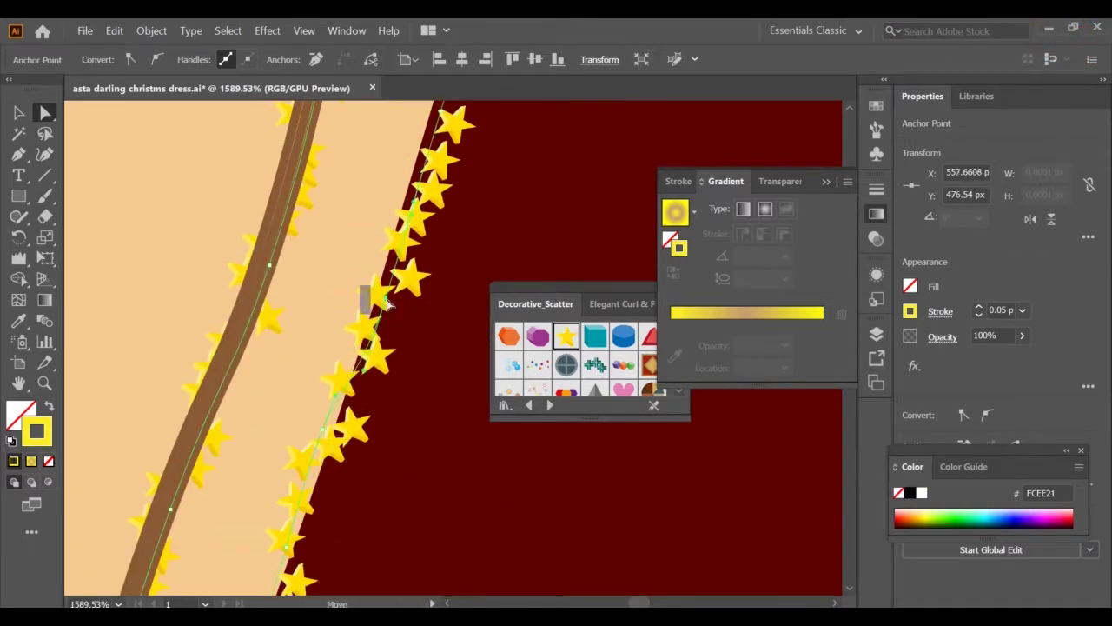
pyautogui.scroll(15, 417, 321)
pyautogui.scroll(-4, 559, 200)
pyautogui.scroll(14, 426, 239)
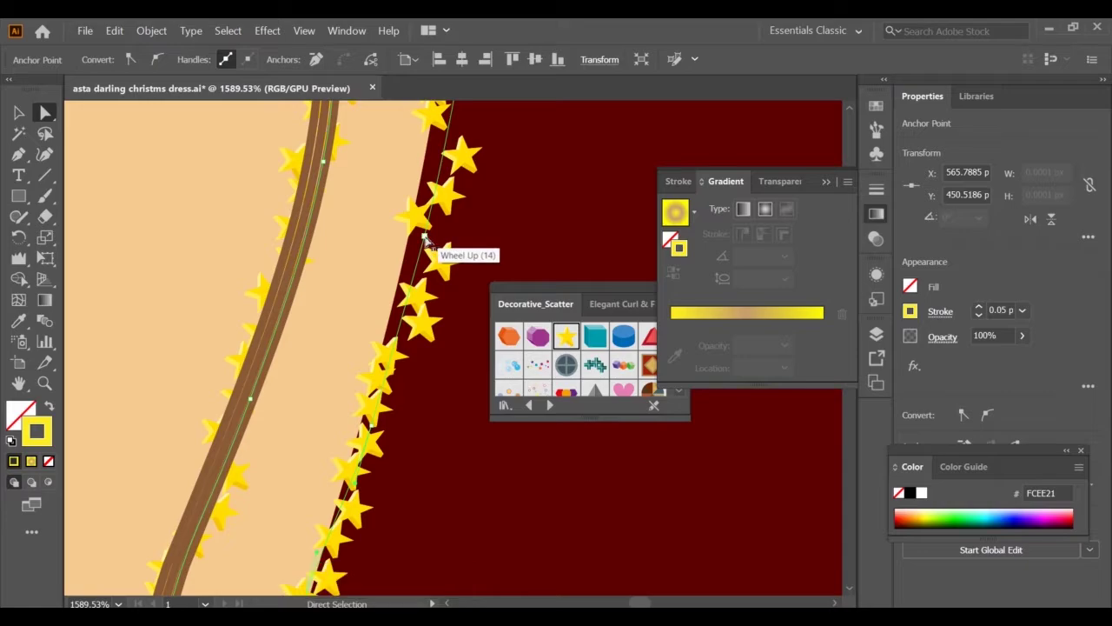
pyautogui.scroll(20, 425, 239)
pyautogui.hscroll(13, 467, 238)
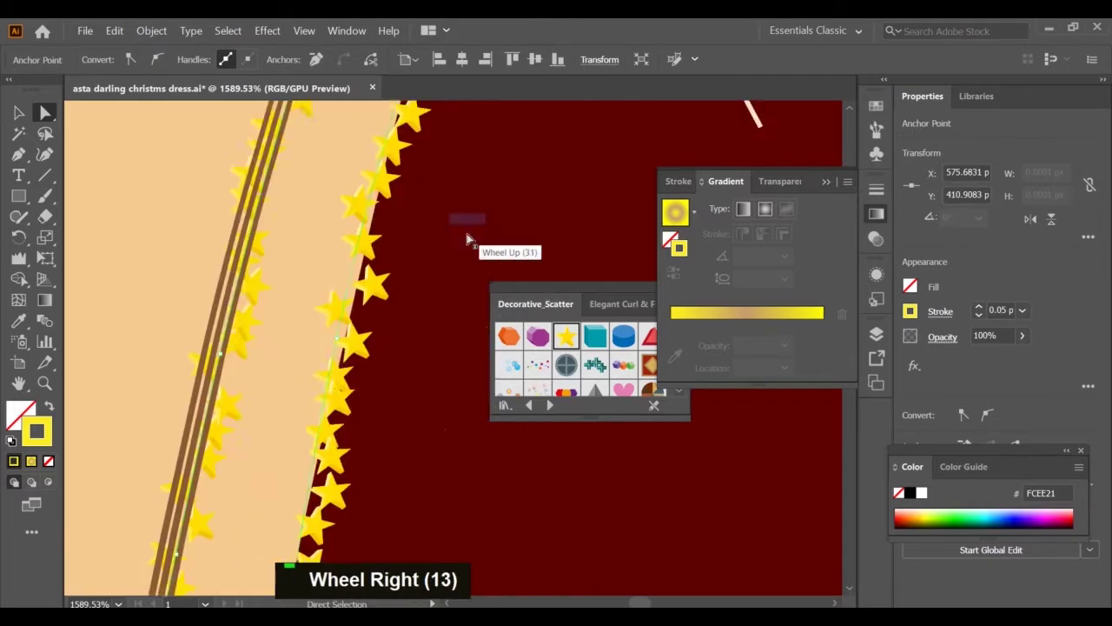
pyautogui.scroll(10, 466, 239)
# Scale the gold floral ornament group down to about 14 by 20 px on the front trim below the waist band
pyautogui.press('v')
pyautogui.press('z')
pyautogui.keyDown('alt'); pyautogui.click(443, 214); pyautogui.keyUp('alt')
pyautogui.press('v')
pyautogui.click(469, 195)
pyautogui.hscroll(13, 469, 196)
pyautogui.click(396, 260)
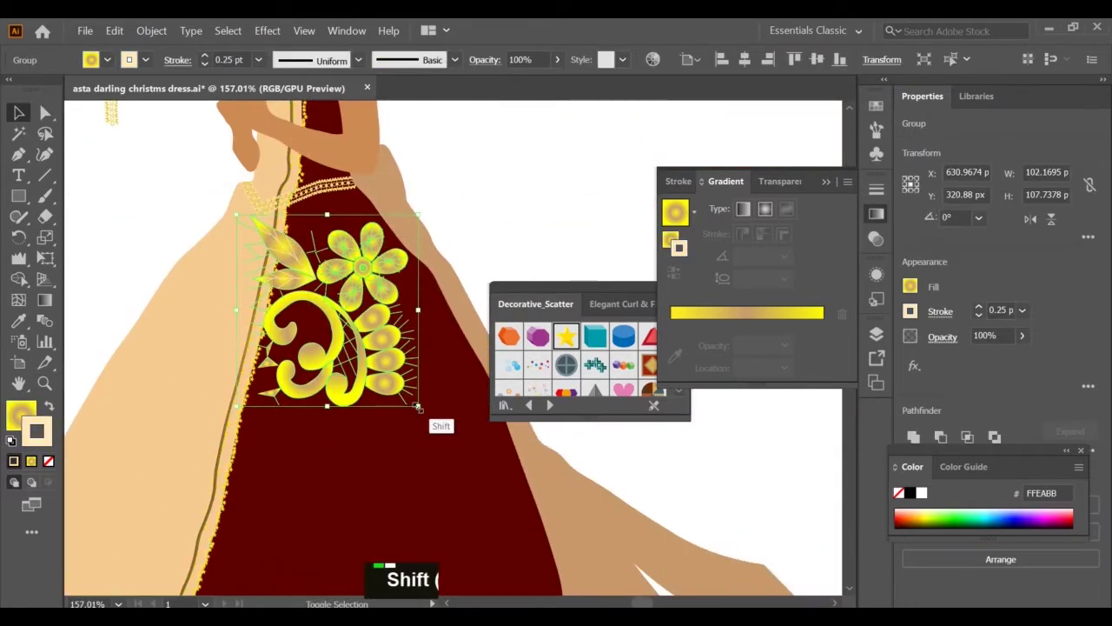
pyautogui.moveTo(417, 407)
pyautogui.mouseDown()
pyautogui.moveTo(295, 262)
pyautogui.moveTo(305, 294)
pyautogui.moveTo(293, 277)
pyautogui.mouseUp()
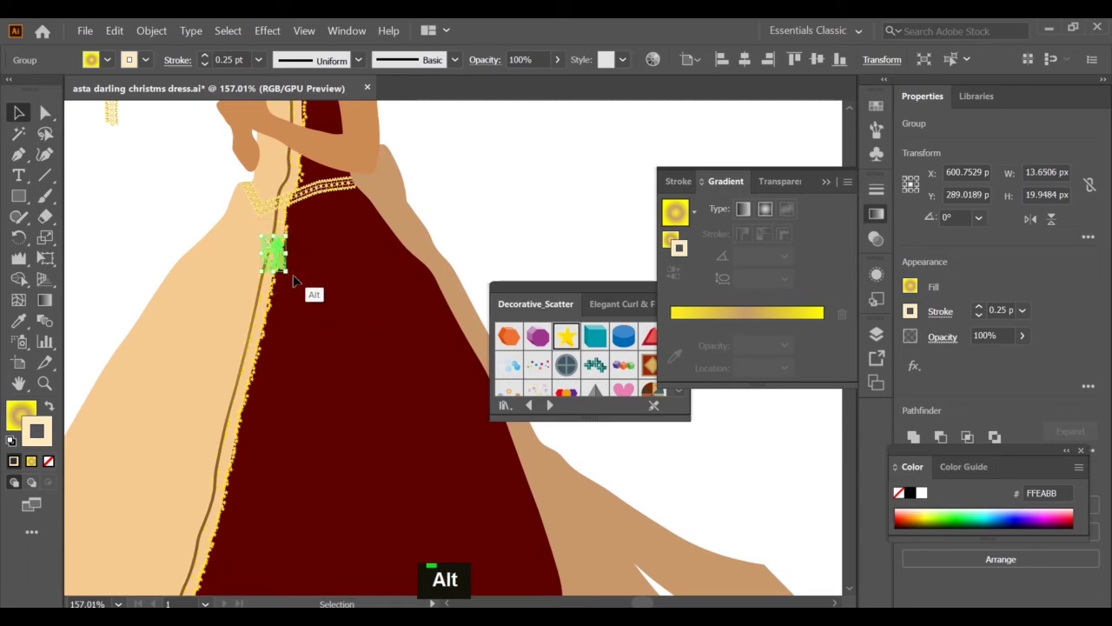
pyautogui.click(304, 204)
pyautogui.click(293, 217)
pyautogui.click(272, 250)
pyautogui.hotkey('ctrl', 'x')
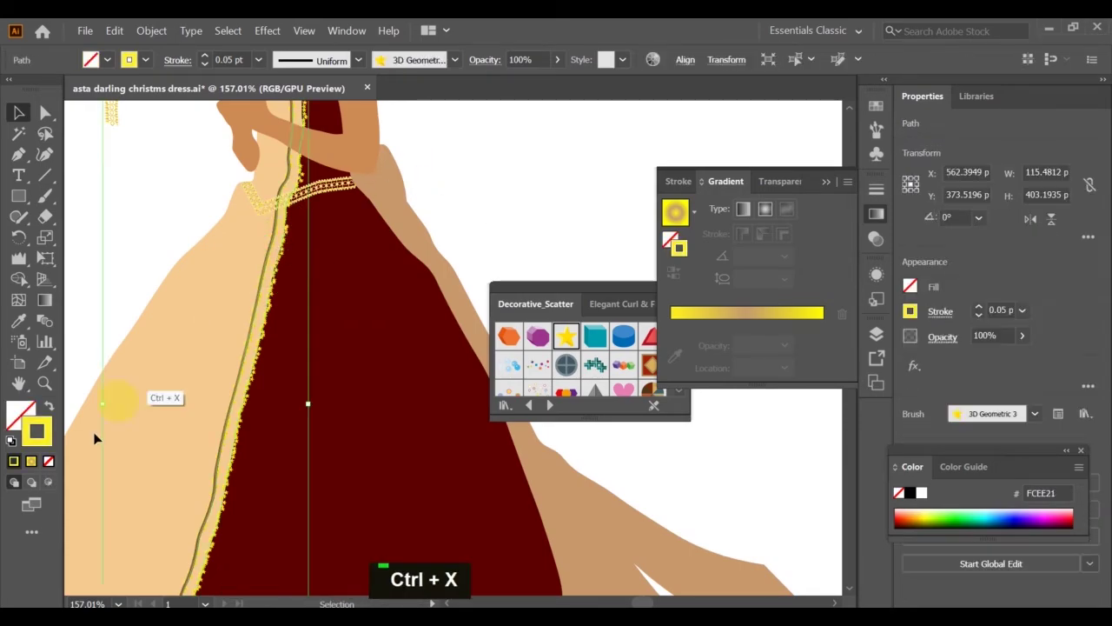
pyautogui.hotkey('ctrl', 'shift', 'v')
pyautogui.press('z')
pyautogui.moveTo(286, 286); pyautogui.dragTo(303, 260)
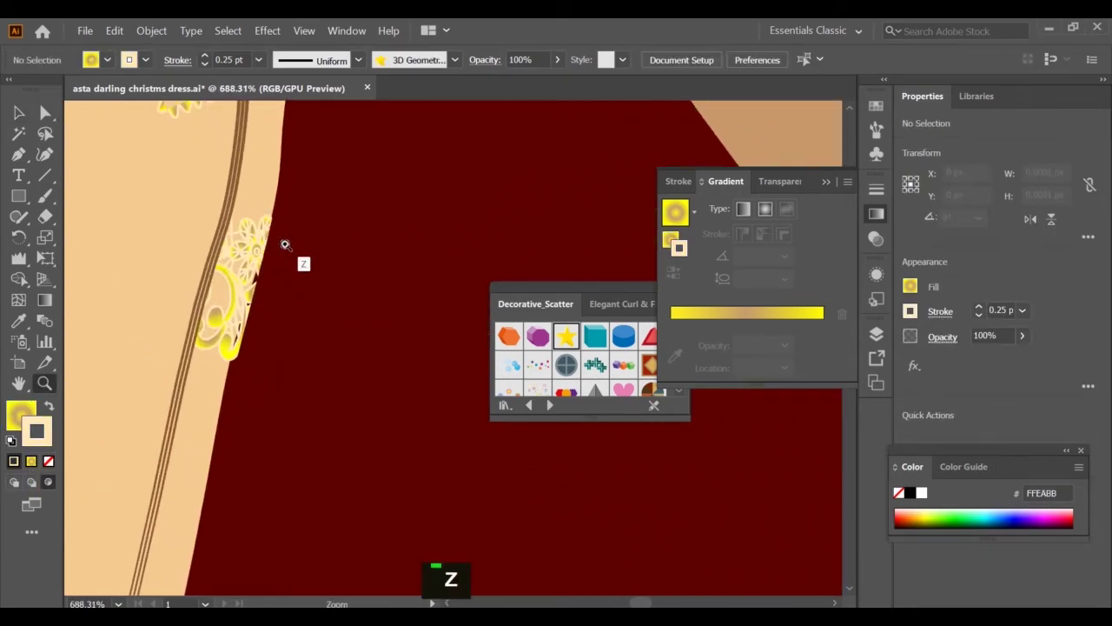
pyautogui.hotkey('ctrl', 'z')
pyautogui.hotkey('ctrl', 'z')
pyautogui.hotkey('ctrl', 'z')
pyautogui.click(372, 257)
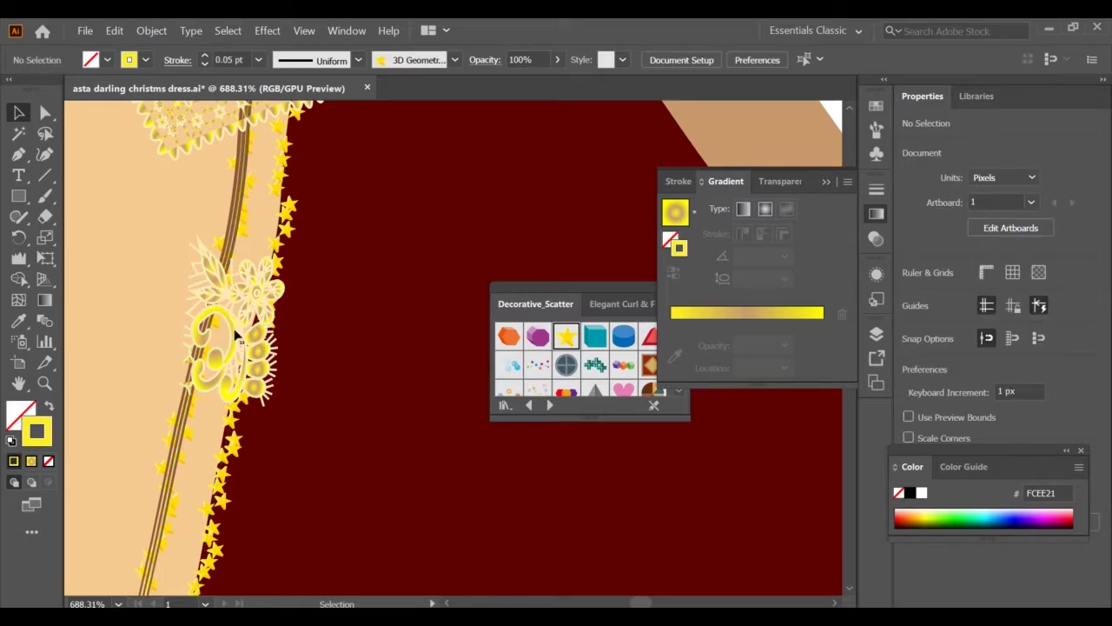
pyautogui.moveTo(235, 331); pyautogui.dragTo(349, 318)
pyautogui.click(210, 359)
pyautogui.click(249, 368)
pyautogui.hotkey('ctrl', 'z')
pyautogui.hotkey('ctrl', 'z')
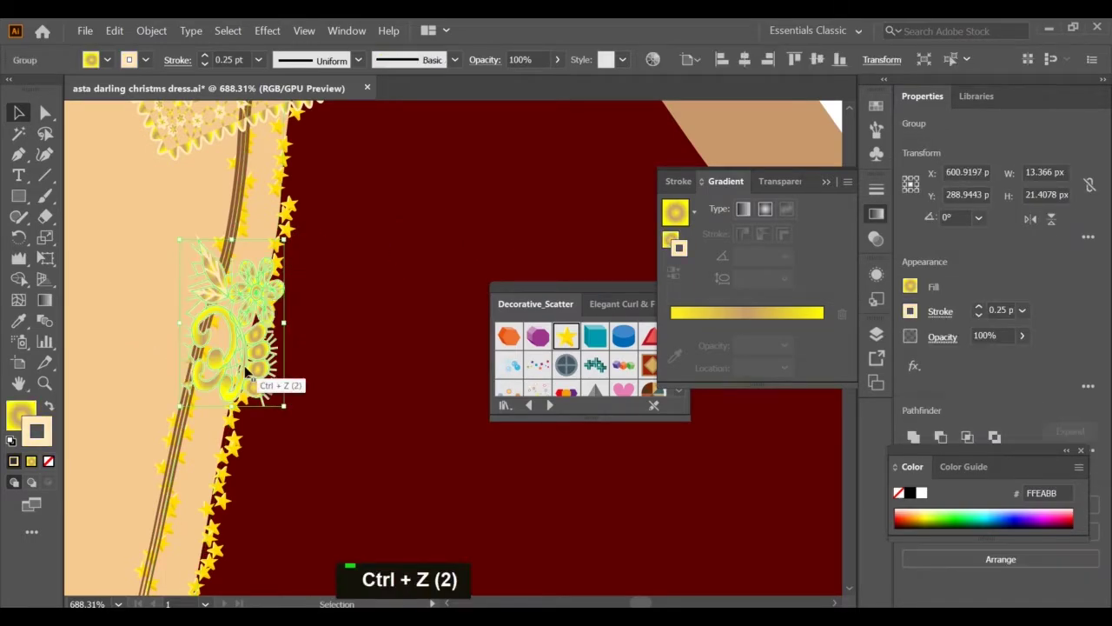
# Move the floral ornament off the front trim onto the dark red skirt
pyautogui.click(313, 352)
pyautogui.moveTo(245, 341); pyautogui.dragTo(413, 329)
pyautogui.click(257, 345)
pyautogui.hotkey('ctrl', 'x')
pyautogui.hotkey('ctrl', 'z')
pyautogui.click(420, 382)
# Nudge the star trim path sideways onto the dark red skirt so that it passes behind the floral ornament
pyautogui.click(259, 342)
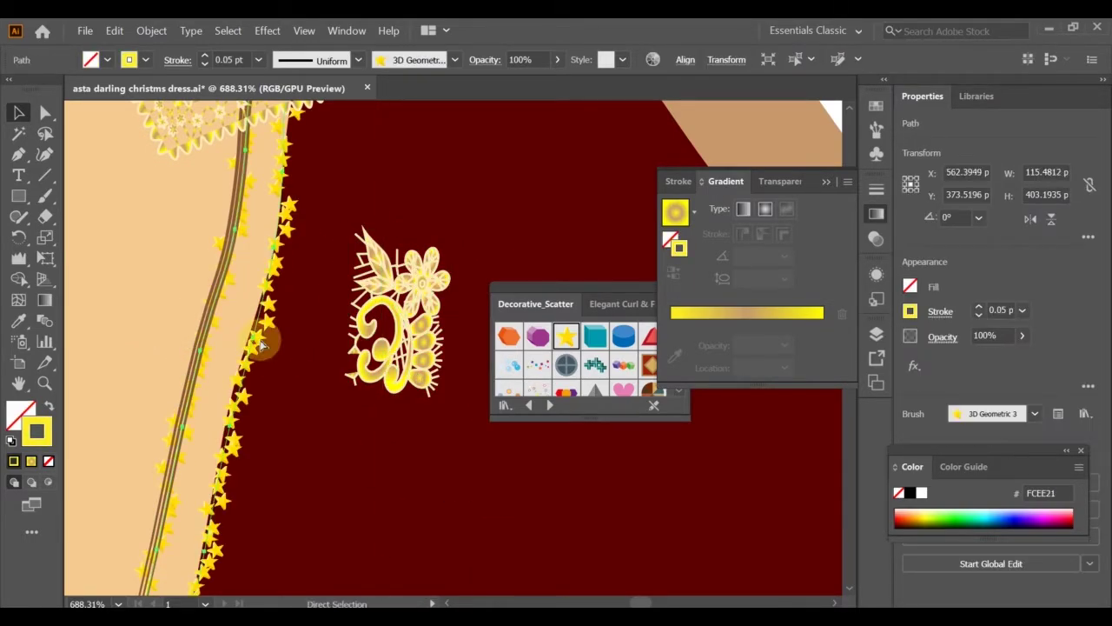
pyautogui.press('Right')
pyautogui.press('Right')
pyautogui.press('Right')
pyautogui.press('Right')
pyautogui.press('Right')
pyautogui.press('Right')
pyautogui.press('Right')
pyautogui.press('Right')
pyautogui.press('Right')
pyautogui.press('Right')
pyautogui.press('Right')
pyautogui.press('Right')
pyautogui.press('Right')
pyautogui.press('Right')
# Arrange the floral ornament in front of the star trim and move it lower on the dark red skirt
pyautogui.click(437, 356)
pyautogui.hotkey('shift', ']')
pyautogui.hotkey('shift', ']')
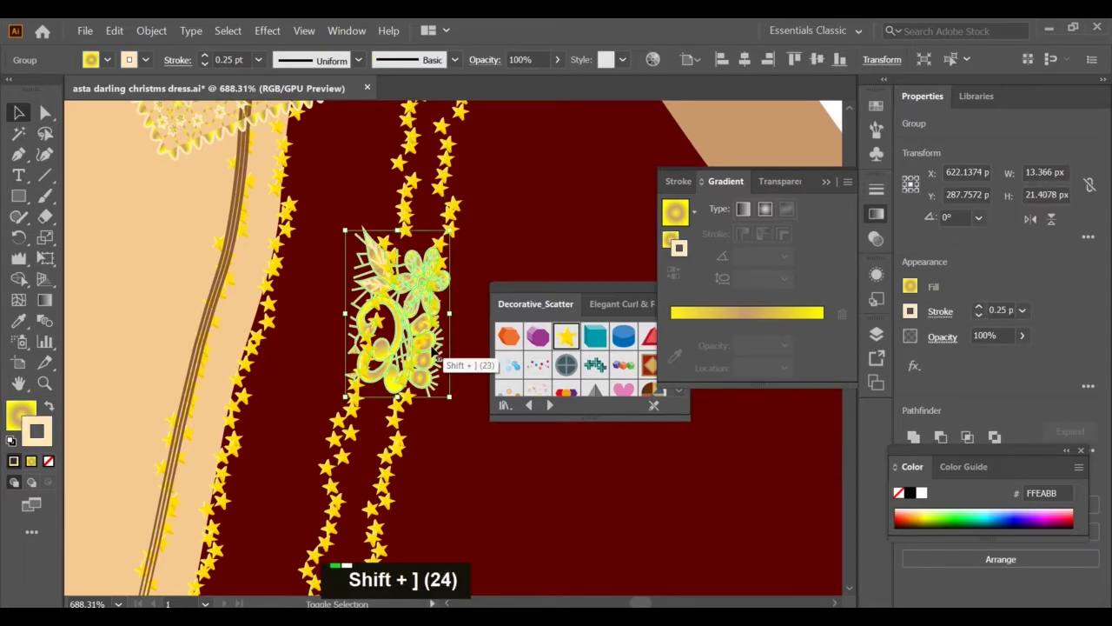
pyautogui.hotkey('shift', ']')
pyautogui.hotkey('shift', ']')
pyautogui.hotkey('shift', ']')
pyautogui.hotkey('shift', ']')
pyautogui.hotkey('shift', ']')
pyautogui.moveTo(436, 351); pyautogui.dragTo(478, 491)
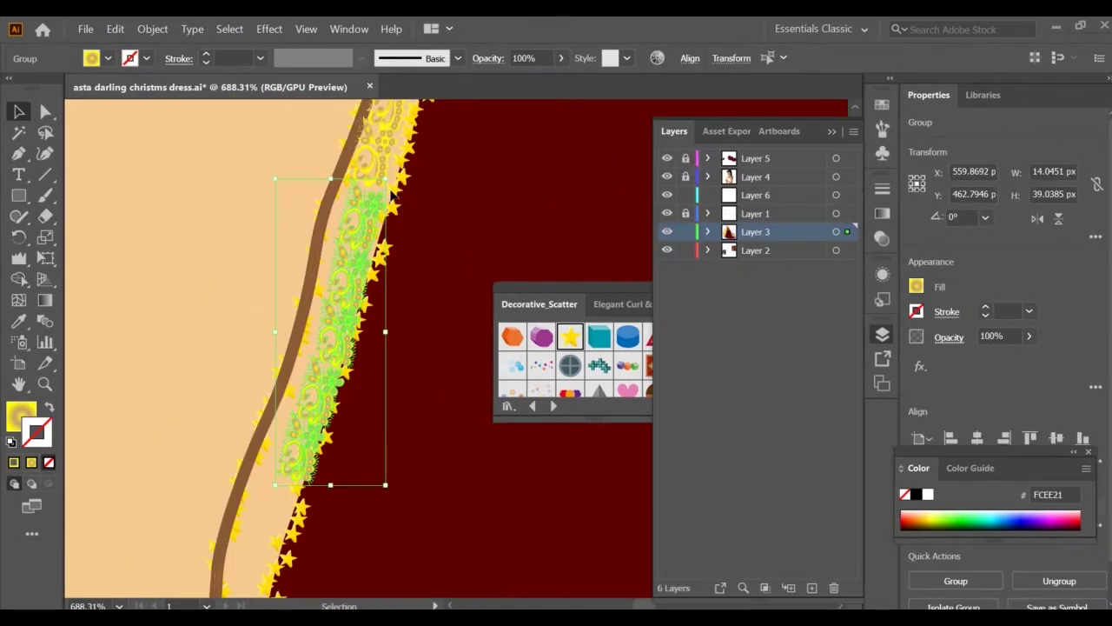
# Rotate the gold ornament strip to follow the front trim and shift its individual motifs inside the edges
pyautogui.press('r')
pyautogui.press('r')
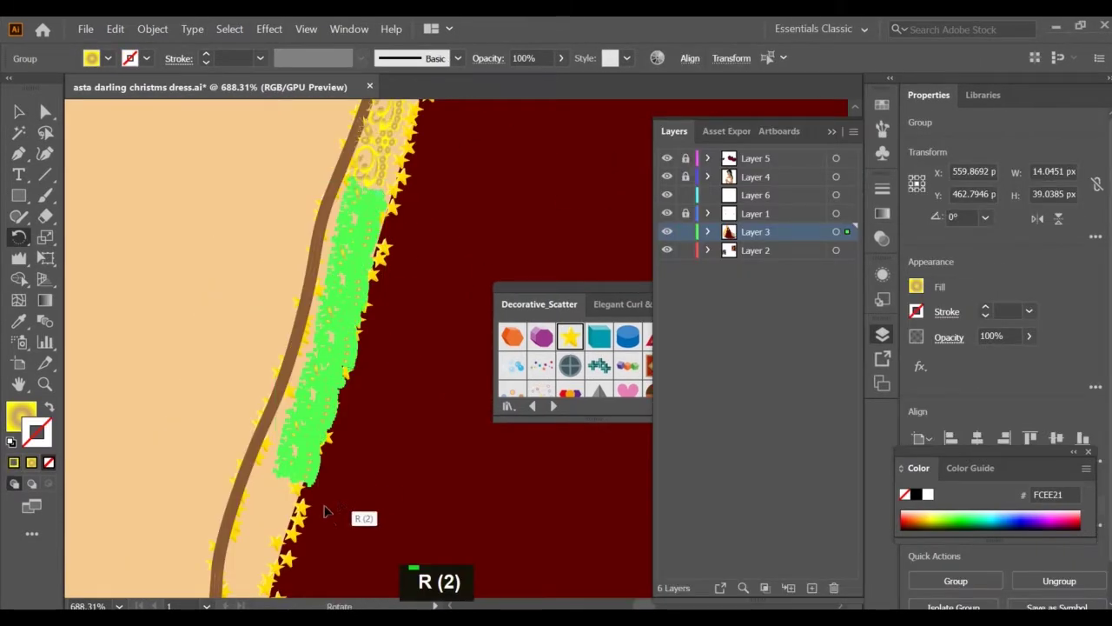
pyautogui.moveTo(324, 511); pyautogui.dragTo(289, 517)
pyautogui.click(373, 195)
pyautogui.moveTo(310, 178); pyautogui.dragTo(136, 145)
pyautogui.press('a')
pyautogui.moveTo(352, 242); pyautogui.dragTo(306, 285)
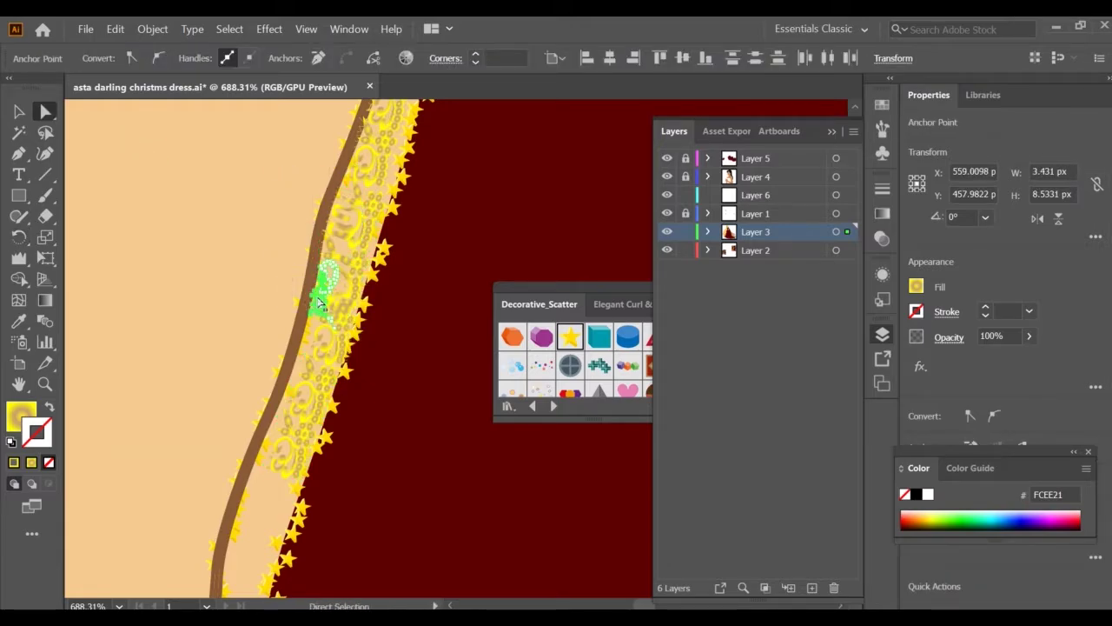
# Paste another ornament strip, place it directly below the previous one, and rotate it along the trim
pyautogui.scroll(-20, 391, 429)
pyautogui.hotkey('ctrl', 'v')
pyautogui.moveTo(449, 416); pyautogui.dragTo(241, 409)
pyautogui.press('r')
pyautogui.moveTo(177, 526); pyautogui.dragTo(193, 529)
pyautogui.moveTo(185, 532); pyautogui.dragTo(194, 533)
pyautogui.press('a')
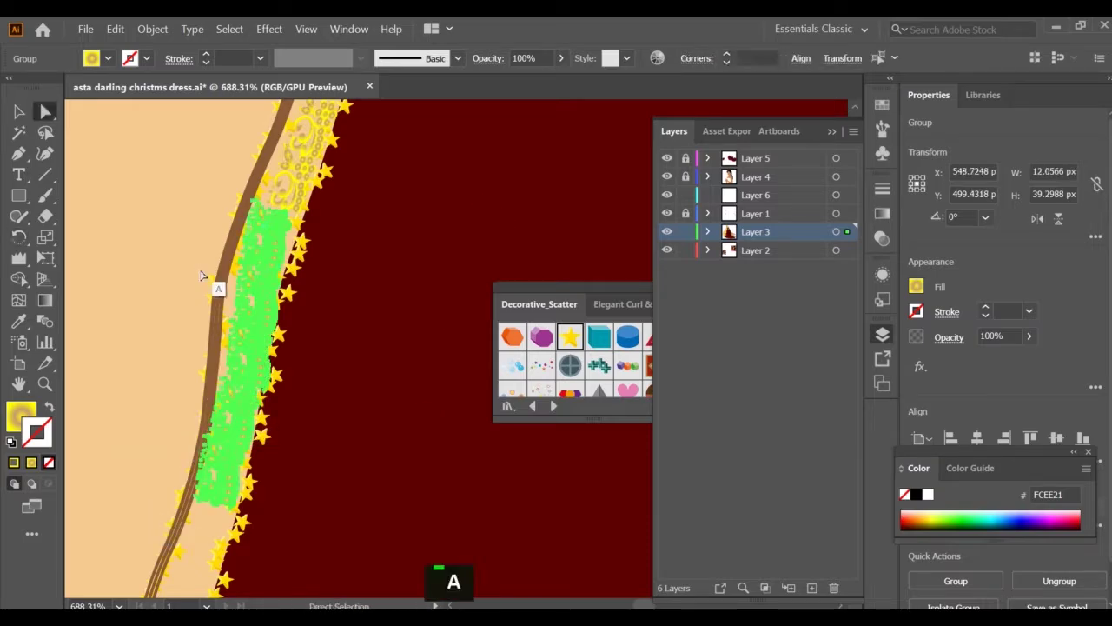
# Shift individual motifs of the second ornament strip to fill the trim between the brown line and the stars
pyautogui.moveTo(243, 357); pyautogui.dragTo(225, 303)
pyautogui.moveTo(231, 403); pyautogui.dragTo(221, 361)
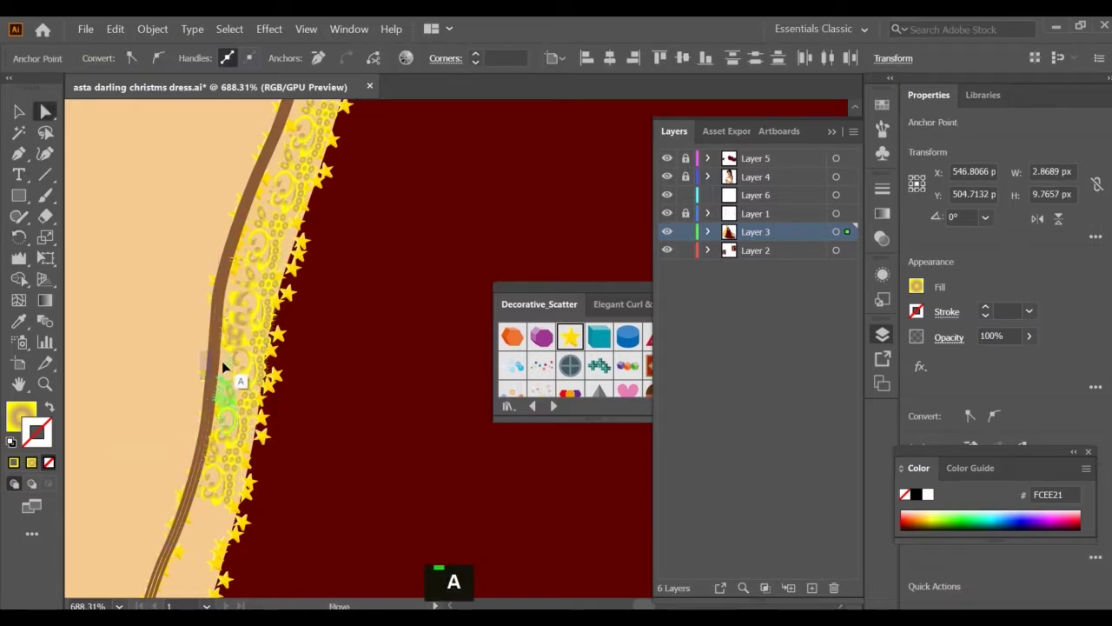
pyautogui.moveTo(272, 207); pyautogui.dragTo(290, 246)
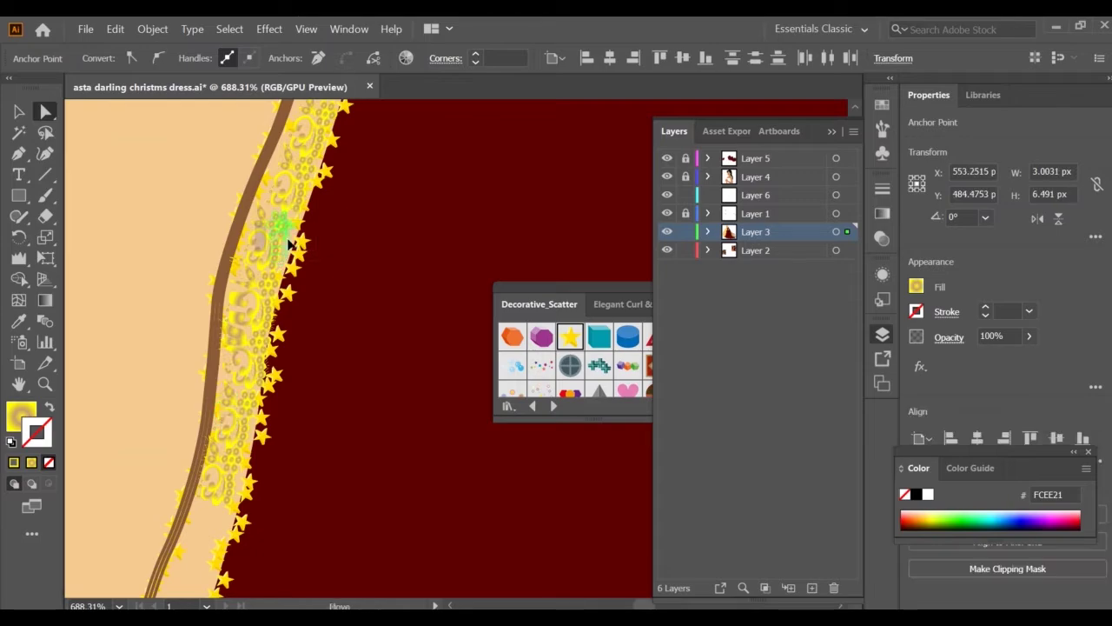
# Paste a third ornament strip below the second and rotate it to match the trim's curve towards the hem
pyautogui.hotkey('ctrl', 'v')
pyautogui.scroll(-17, 222, 495)
pyautogui.hscroll(6, 161, 491)
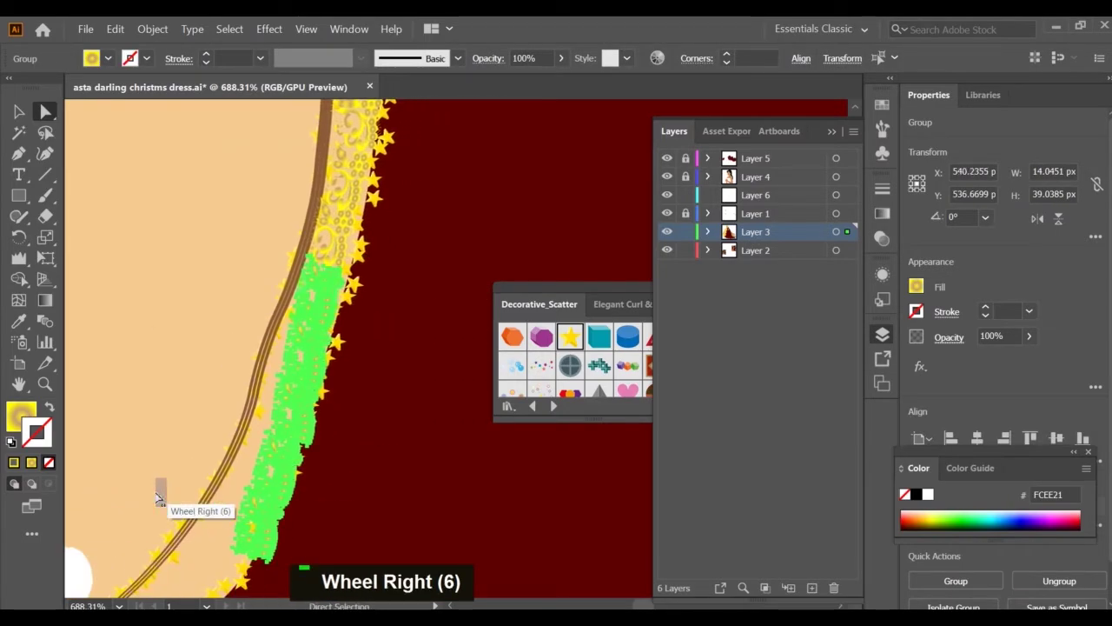
pyautogui.press('r')
pyautogui.click(330, 285)
pyautogui.moveTo(317, 583); pyautogui.dragTo(255, 578)
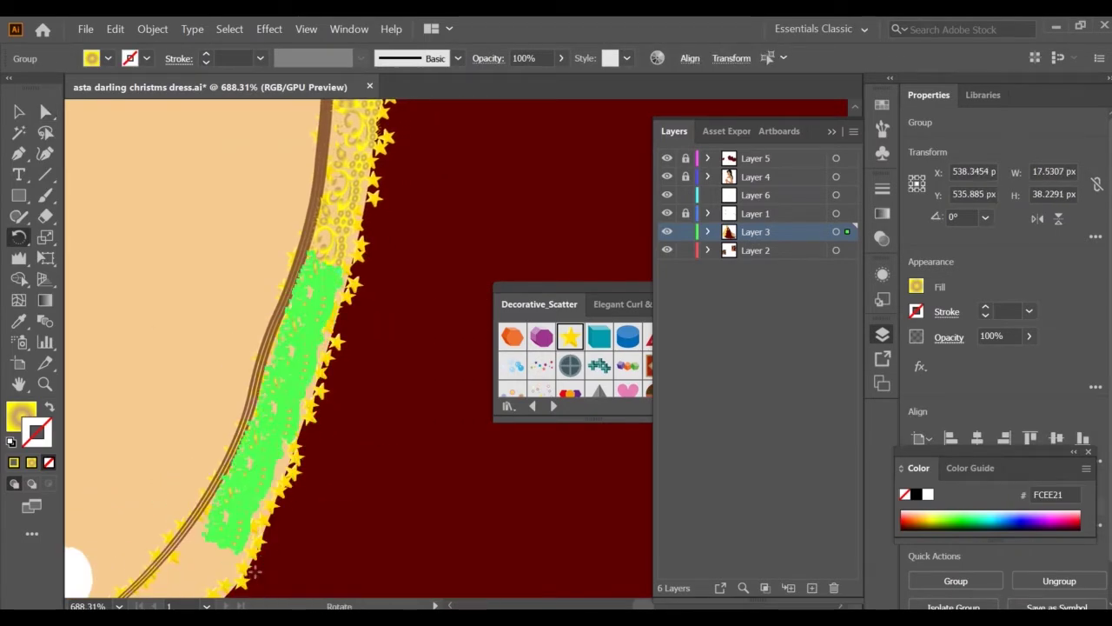
# Reposition the lower motifs of the third ornament strip to fit the curved trim between its borders
pyautogui.press('a')
pyautogui.click(269, 499)
pyautogui.moveTo(290, 470); pyautogui.dragTo(295, 496)
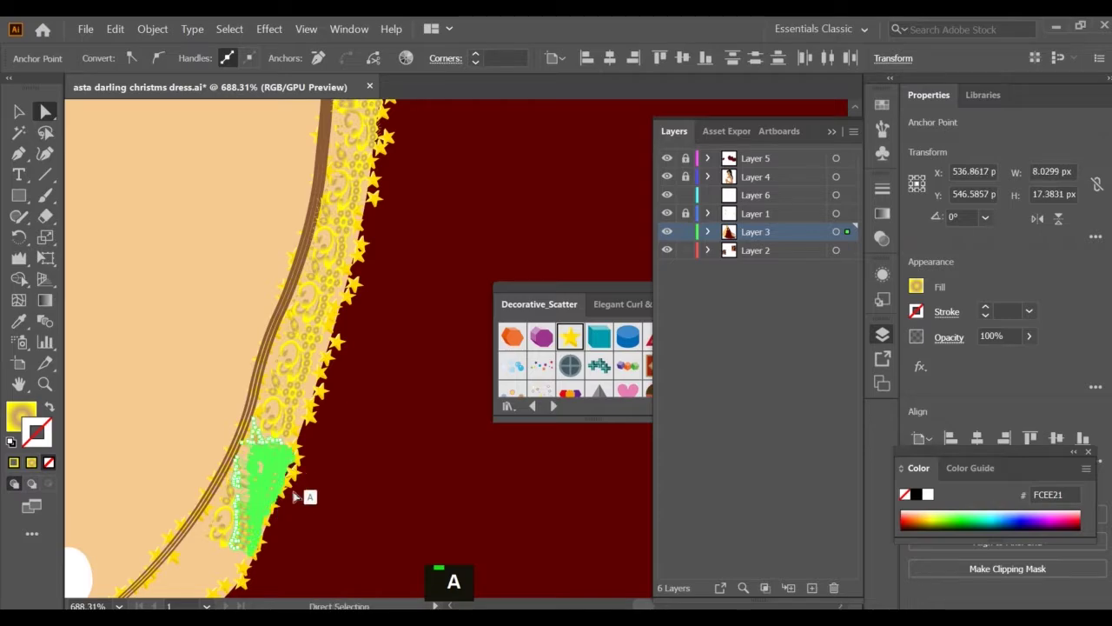
pyautogui.moveTo(245, 525); pyautogui.dragTo(212, 530)
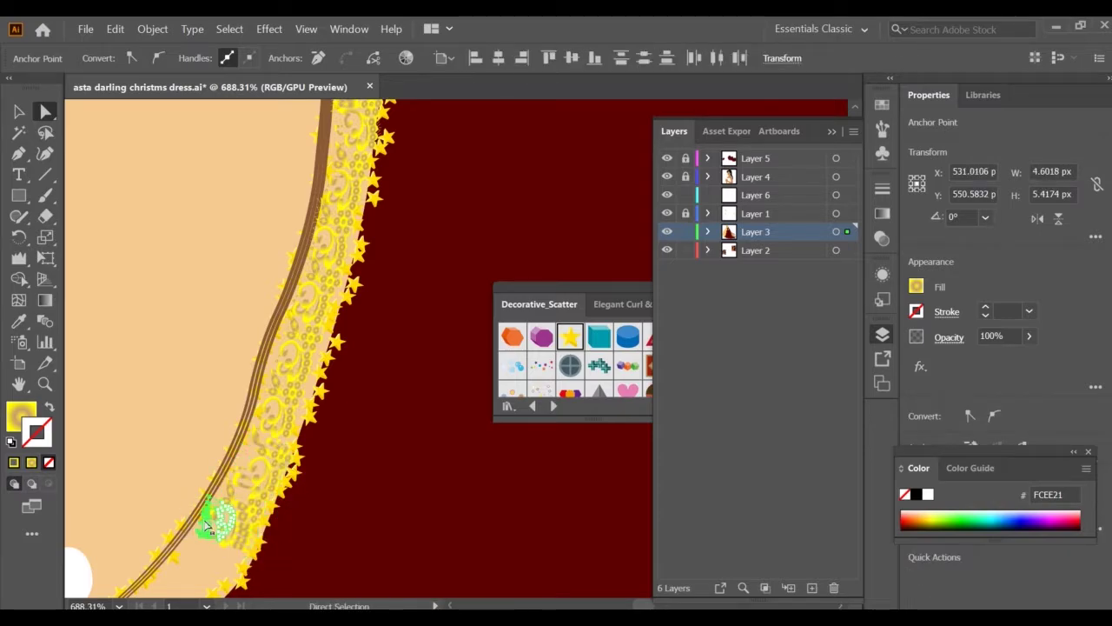
pyautogui.click(237, 432)
pyautogui.moveTo(345, 367); pyautogui.dragTo(268, 360)
# Paste a fourth ornament strip, move it to the curved lower end of the trim, and rotate it
pyautogui.hotkey('ctrl', 'v')
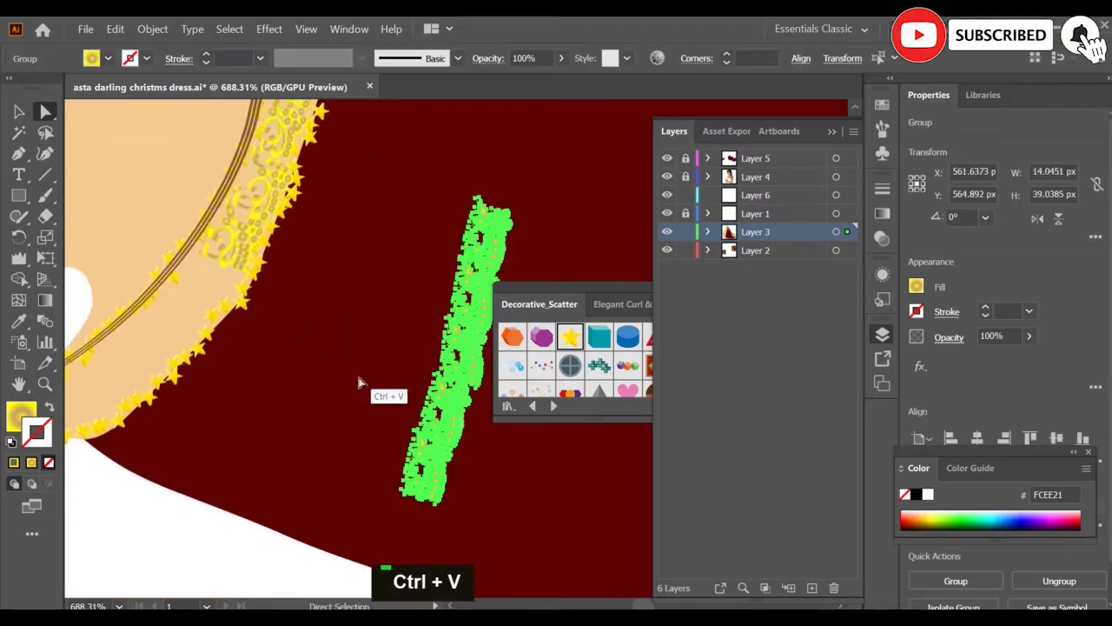
pyautogui.moveTo(417, 374); pyautogui.dragTo(215, 529)
pyautogui.hscroll(-9, 159, 479)
pyautogui.scroll(-1, 159, 478)
pyautogui.press('r')
pyautogui.press('v')
# Rearrange the fourth strip's motifs to fill the pointed end of the trim at the hem
pyautogui.press('a')
pyautogui.click(150, 434)
pyautogui.click(152, 425)
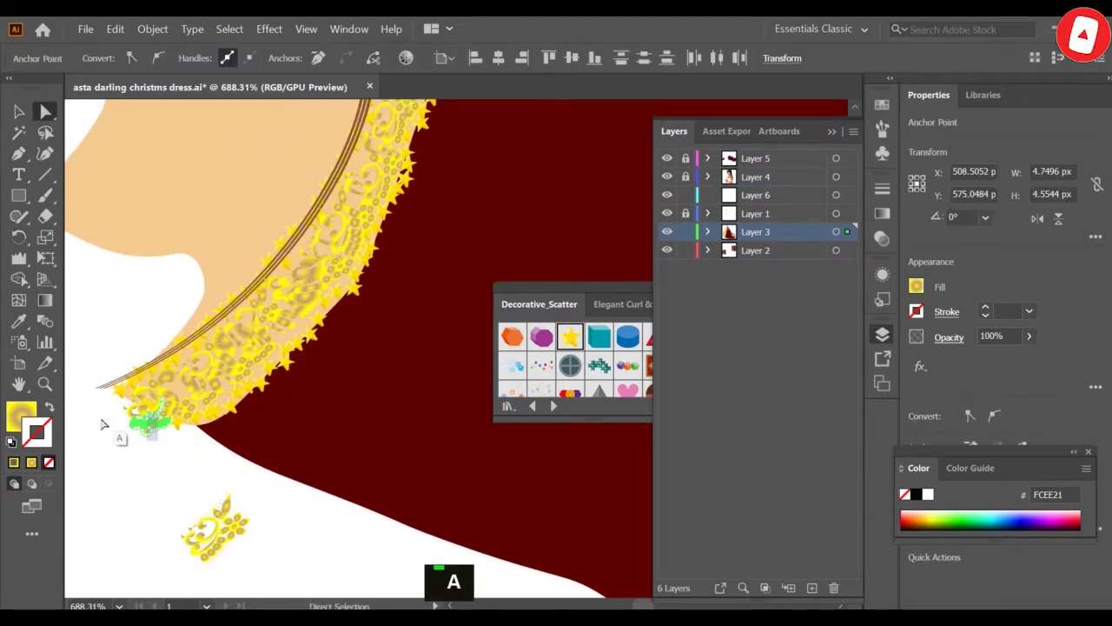
pyautogui.click(100, 404)
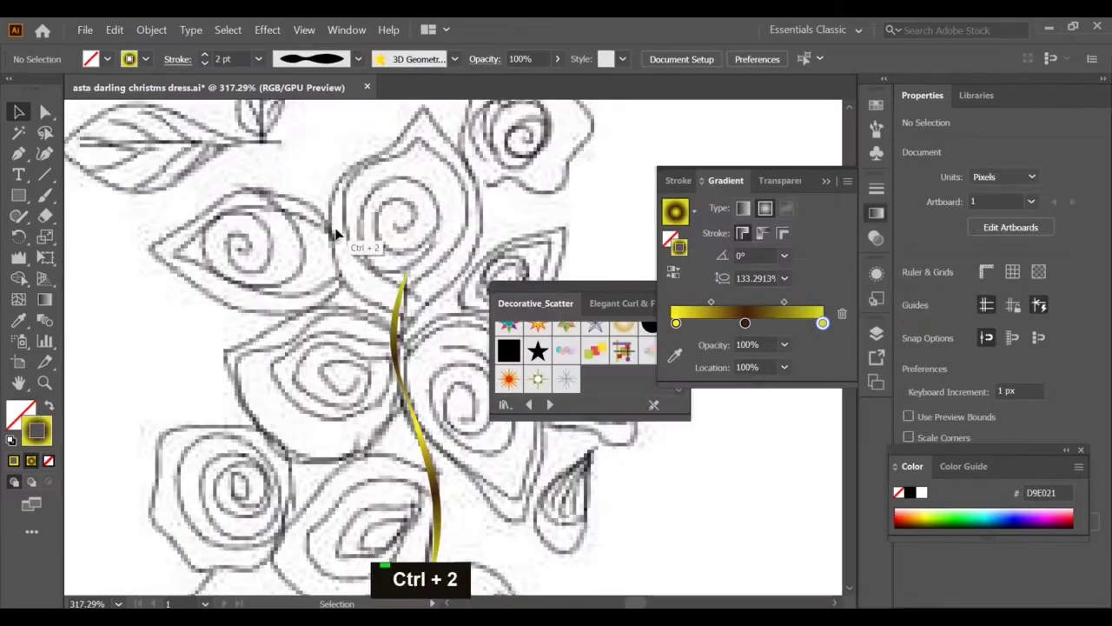
# Trace the pointed petal outline above the gold stem with the Curvature tool, using the gold-brown gradient stroke
pyautogui.hotkey('shift', '`')
pyautogui.click(398, 322)
pyautogui.click(333, 211)
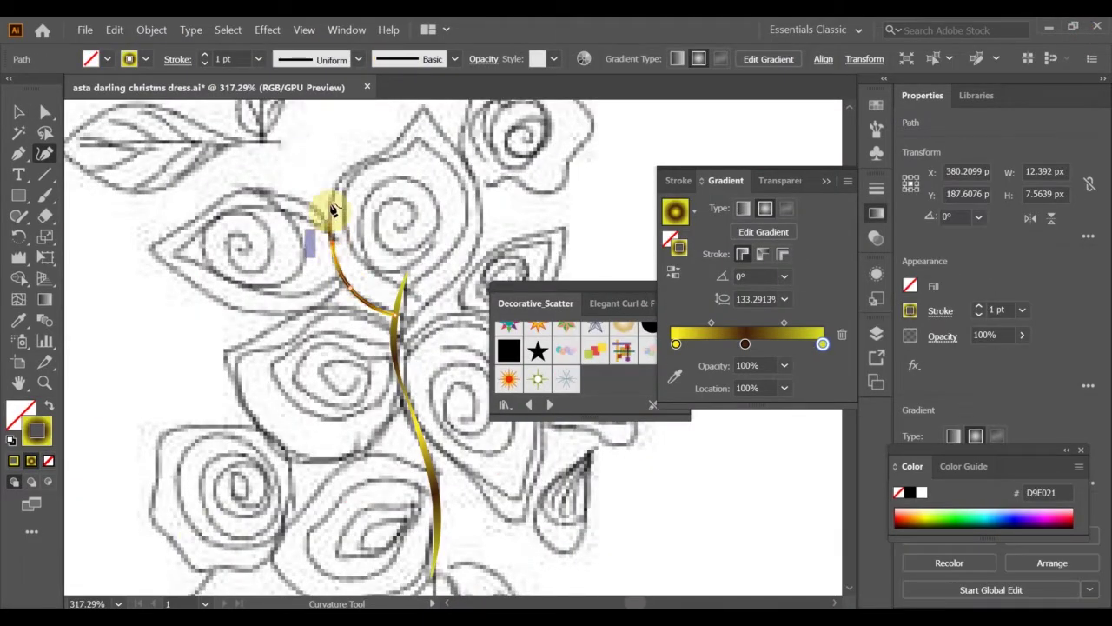
pyautogui.scroll(3, 422, 106)
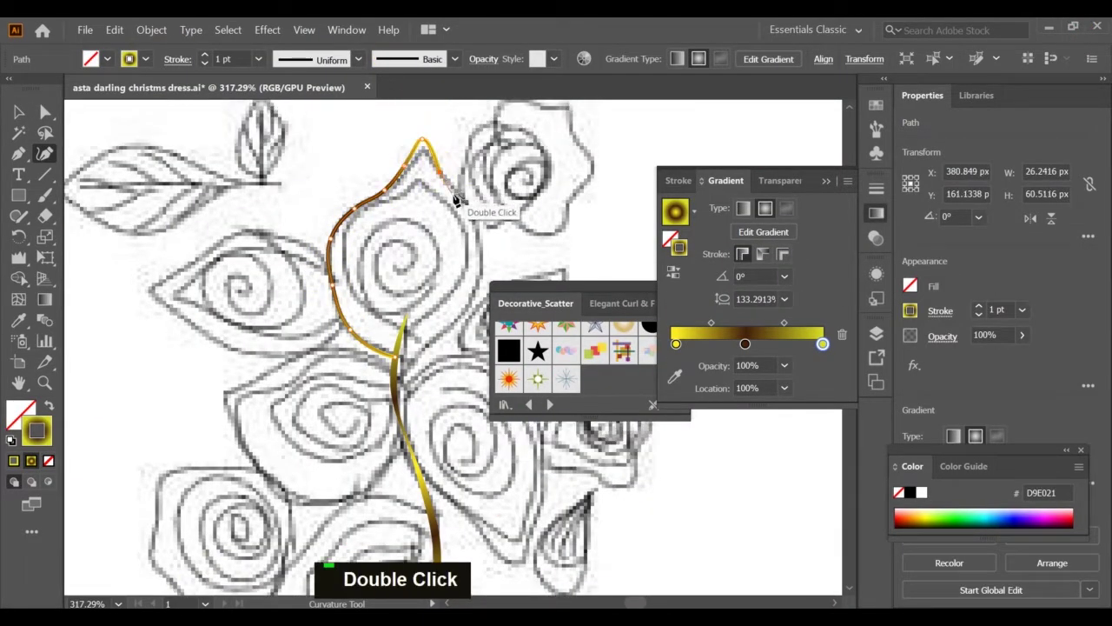
pyautogui.click(482, 287)
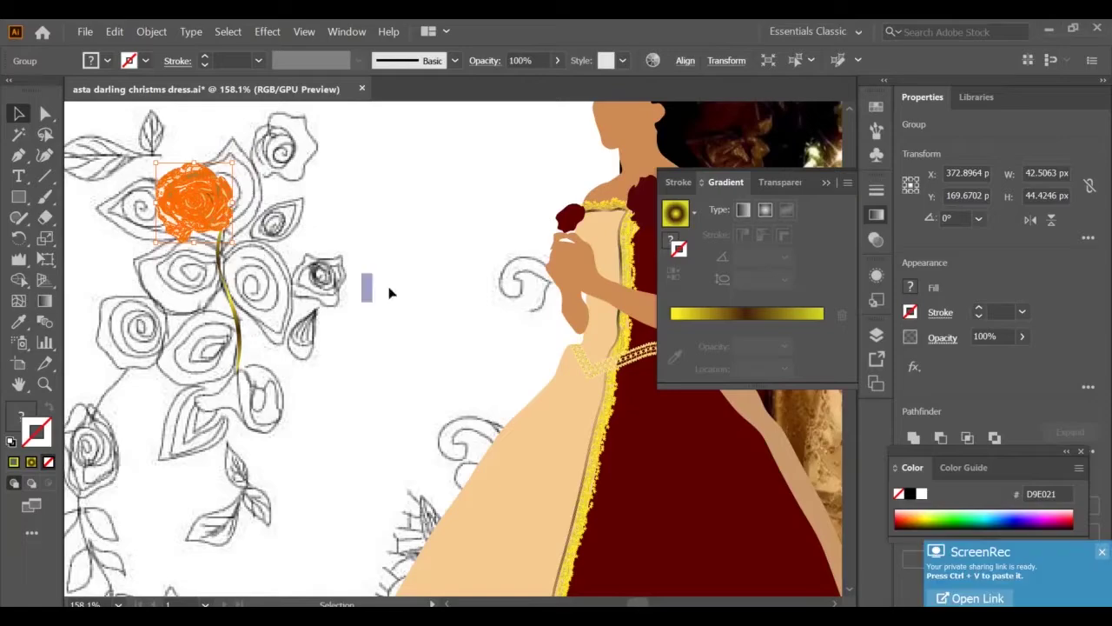
# Place the gold rose over the top of the stem and regroup its shapes without the stem
pyautogui.hotkey('ctrl', 'shift', 'g')
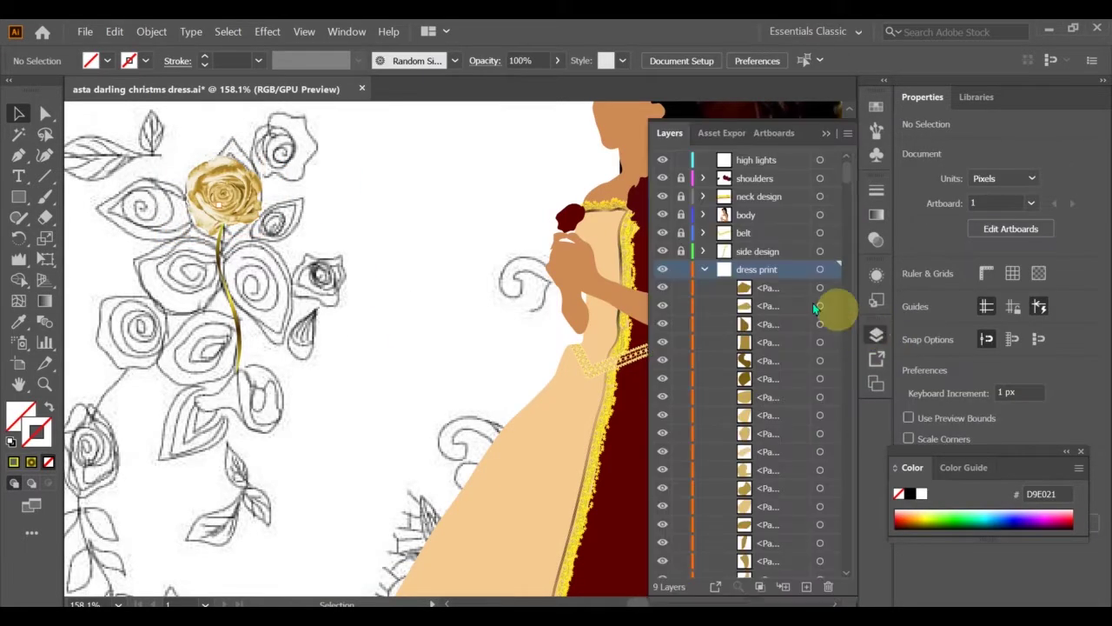
pyautogui.click(231, 209)
pyautogui.moveTo(131, 134); pyautogui.dragTo(265, 252)
pyautogui.keyDown('shift'); pyautogui.click(239, 322); pyautogui.keyUp('shift')
pyautogui.hotkey('ctrl', 'g')
# Draw two swatch rectangles beside the rose and fill them with beige and gold-brown sampled from its petals
pyautogui.press('m')
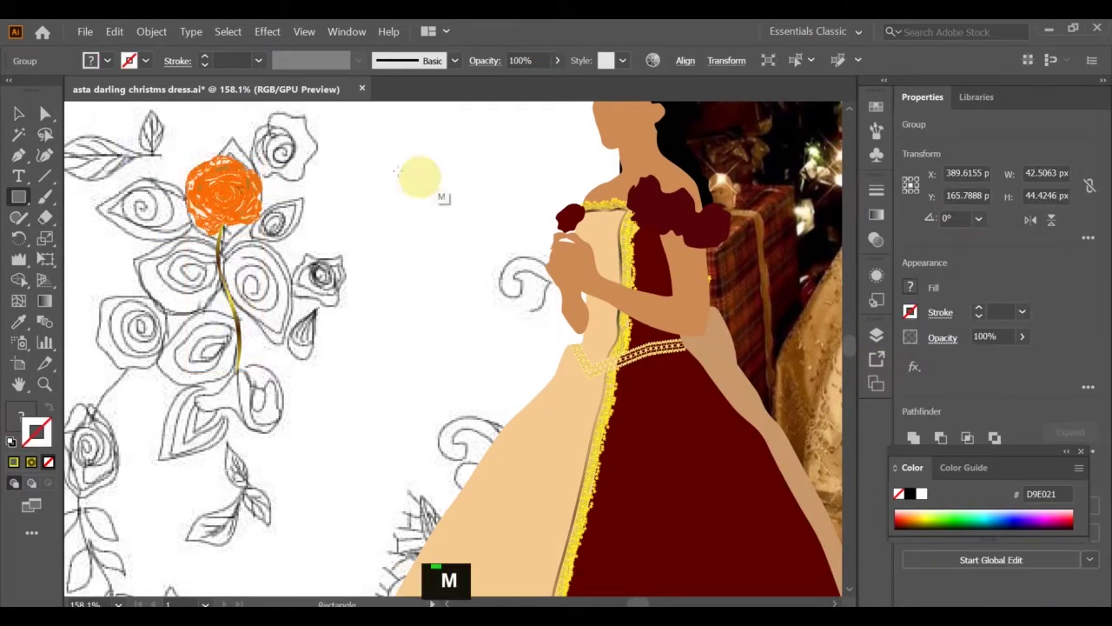
pyautogui.moveTo(392, 171); pyautogui.dragTo(456, 280)
pyautogui.press('i')
pyautogui.click(245, 196)
pyautogui.press('m')
pyautogui.moveTo(316, 142); pyautogui.dragTo(371, 290)
pyautogui.press('i')
pyautogui.click(240, 200)
# Draw two more swatch rectangles below the first pair, filled with pale gold sampled from the rose
pyautogui.press('m')
pyautogui.moveTo(304, 291); pyautogui.dragTo(397, 383)
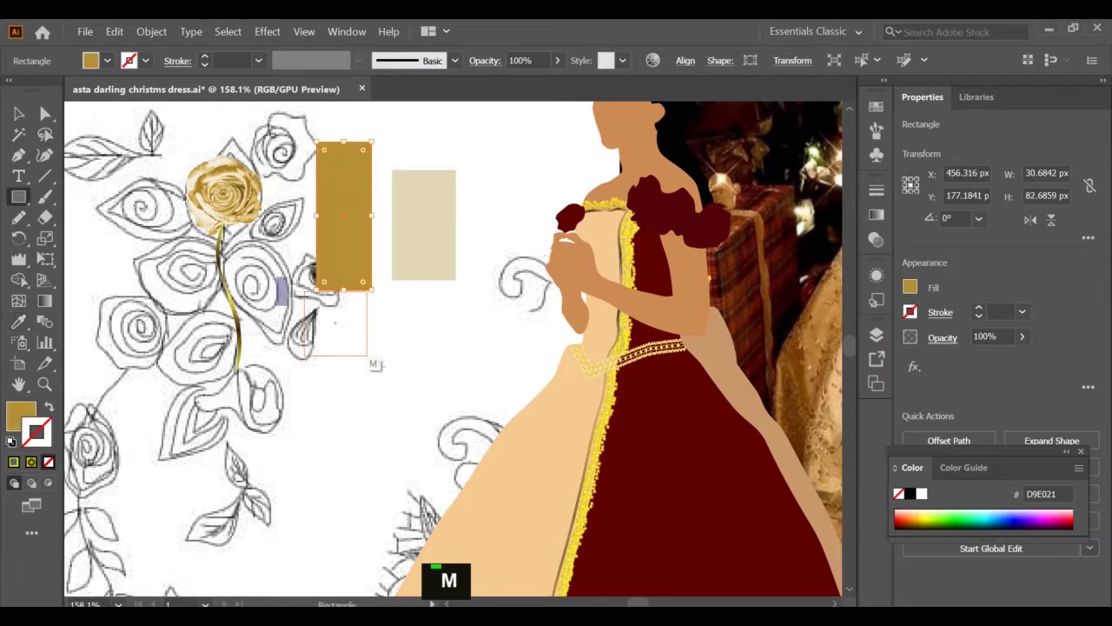
pyautogui.press('i')
pyautogui.scroll(3, 229, 192)
pyautogui.click(193, 209)
pyautogui.press('m')
pyautogui.moveTo(572, 380); pyautogui.dragTo(693, 524)
# Try recolouring the fourth swatch and individual petals of the ungrouped rose with peach, and undo these changes
pyautogui.press('i')
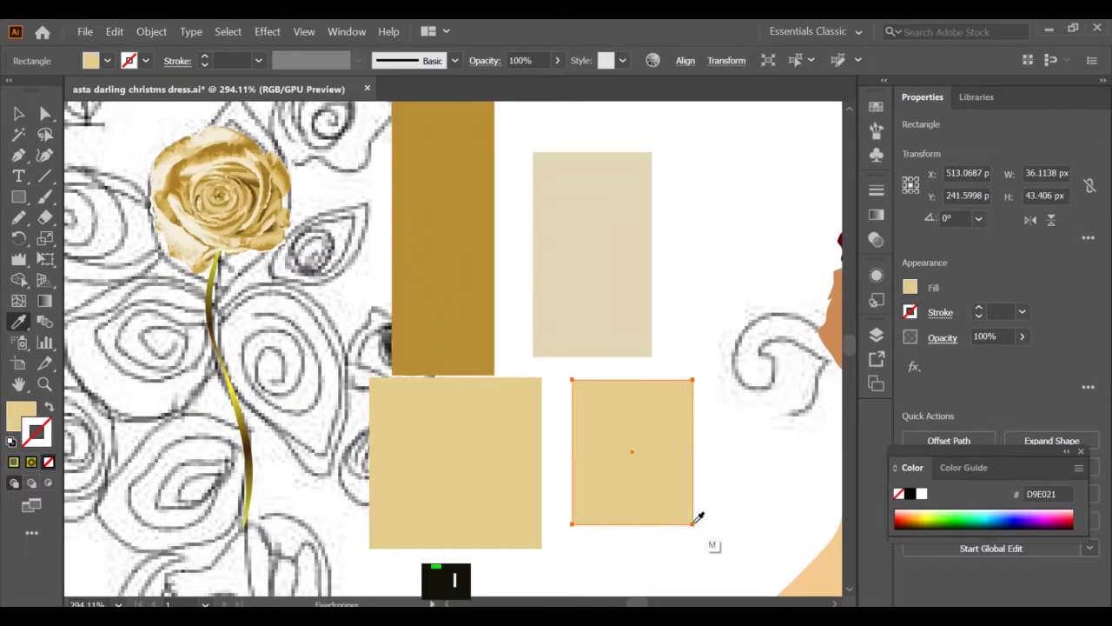
pyautogui.click(215, 161)
pyautogui.hotkey('ctrl', 'shift', 'g')
pyautogui.click(297, 132)
pyautogui.click(223, 150)
pyautogui.press('i')
pyautogui.click(630, 447)
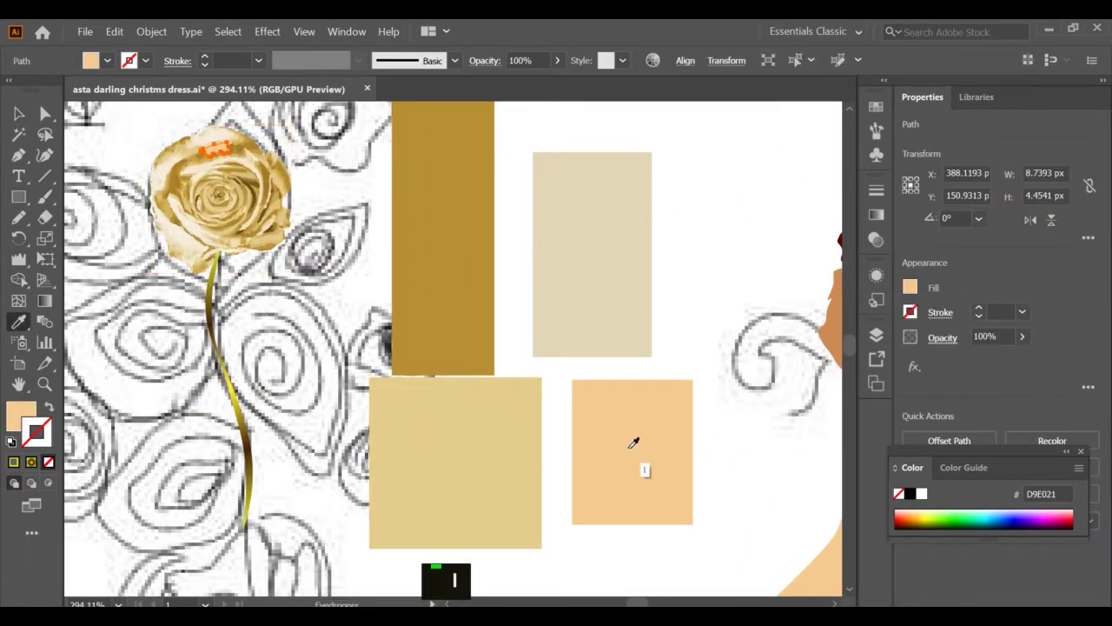
pyautogui.keyDown('shift'); pyautogui.click(206, 211); pyautogui.keyUp('shift')
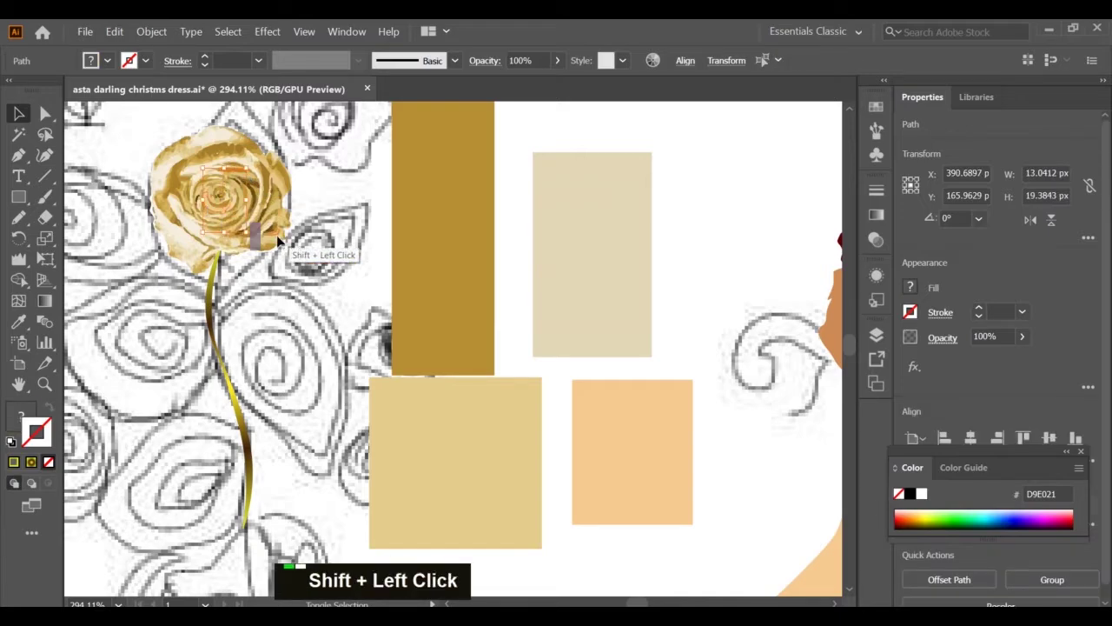
pyautogui.keyDown('shift'); pyautogui.click(182, 162); pyautogui.keyUp('shift')
pyautogui.hotkey('ctrl', 'z')
pyautogui.hotkey('ctrl', 'z')
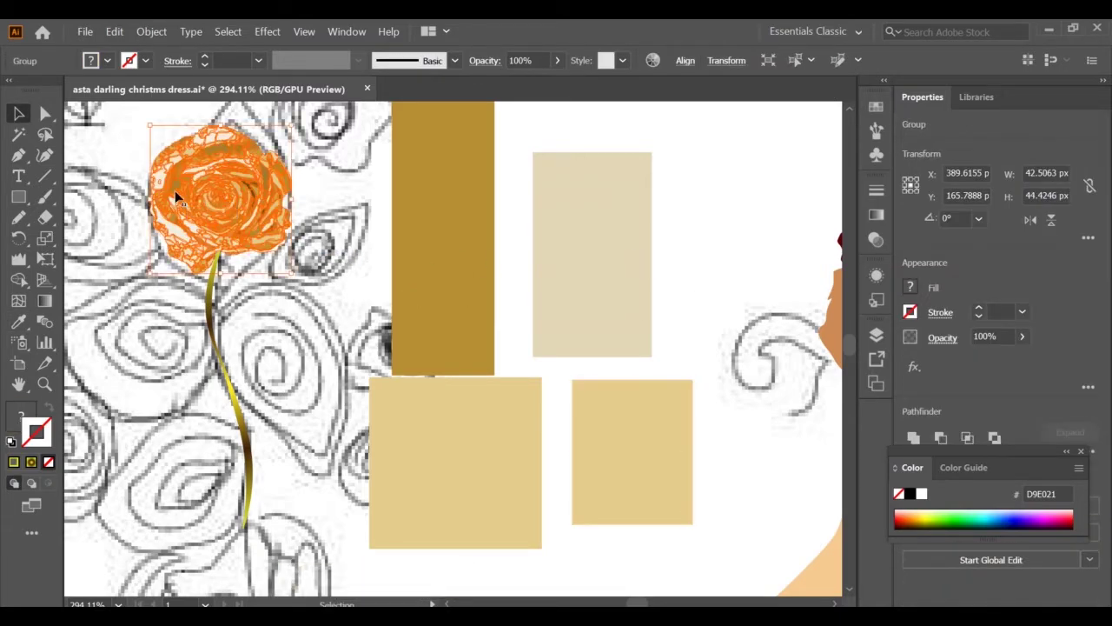
# Scale the grouped gold rose down around its center to about 25 by 26 px
pyautogui.moveTo(225, 199); pyautogui.dragTo(273, 207)
pyautogui.hotkey('ctrl', 'z')
pyautogui.moveTo(291, 272); pyautogui.dragTo(262, 243)
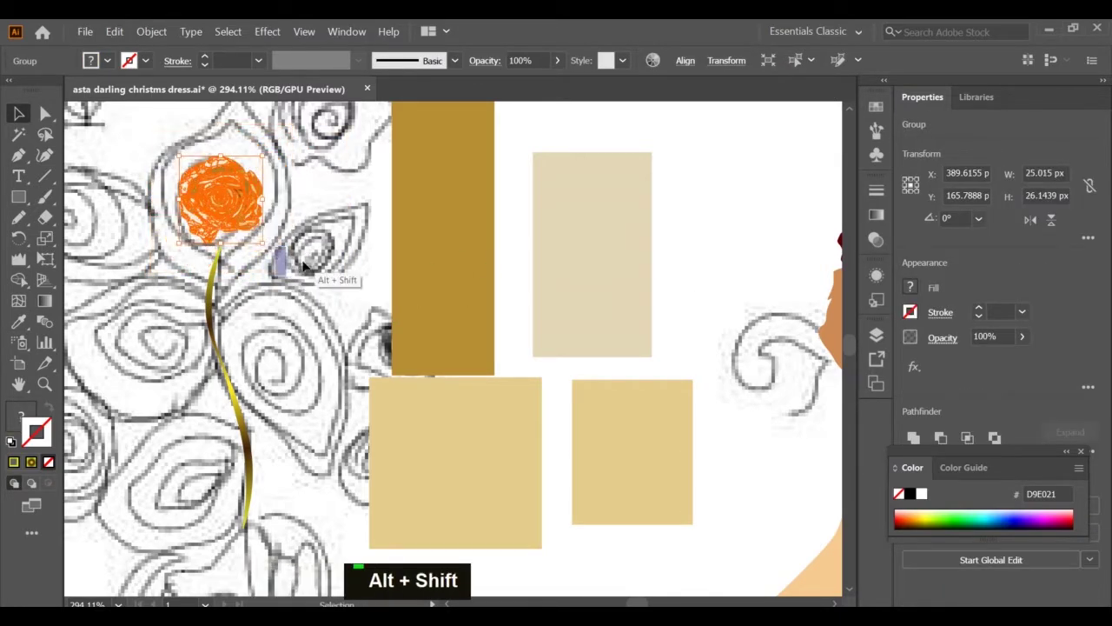
# Try to recolour the end stop of the stem's stroke gradient with the beige sampled from a swatch rectangle
pyautogui.click(212, 300)
pyautogui.click(976, 437)
pyautogui.click(1080, 451)
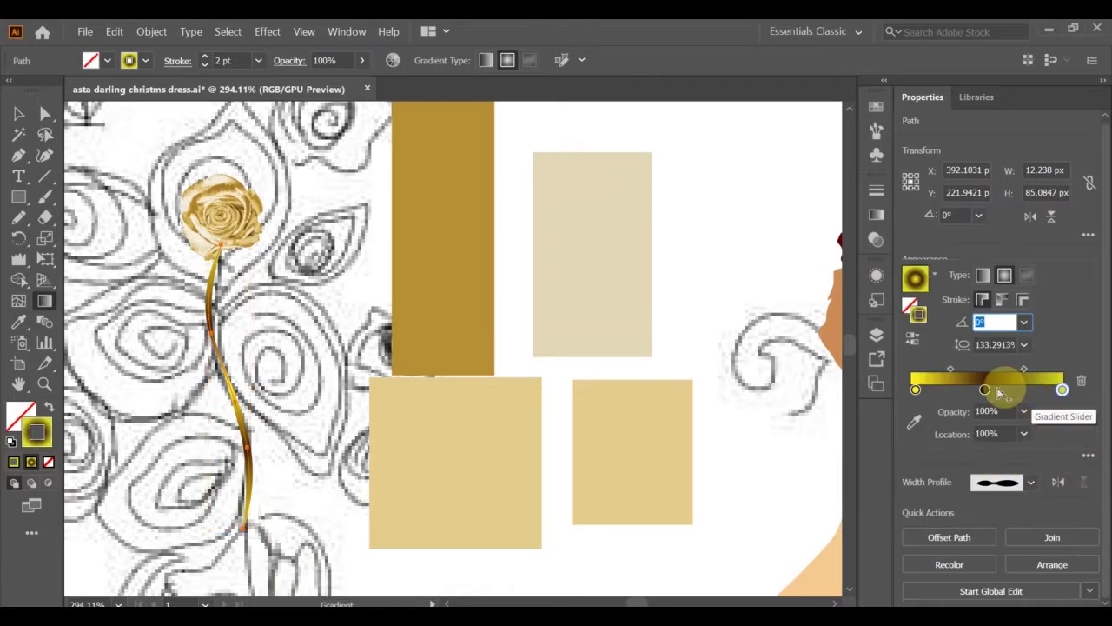
pyautogui.doubleClick(914, 391)
pyautogui.click(915, 395)
pyautogui.doubleClick(915, 391)
pyautogui.click(835, 462)
pyautogui.click(596, 317)
pyautogui.click(1087, 458)
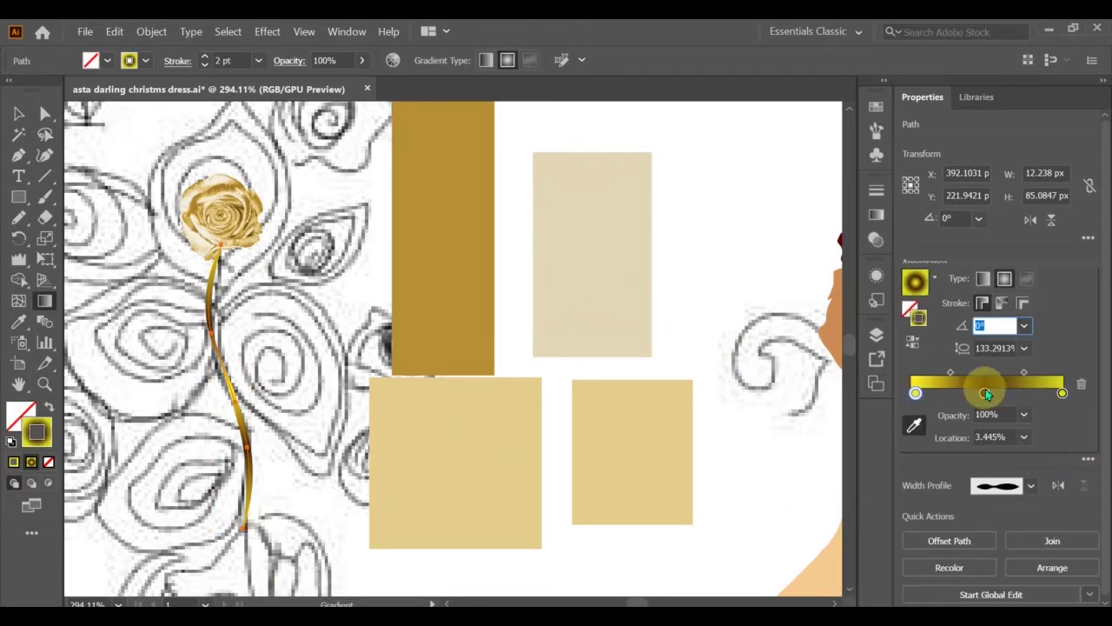
pyautogui.press('v')
pyautogui.press('v')
# Paste a copy of the small rose onto the middle of the stem and rotate it to about 250°
pyautogui.click(223, 213)
pyautogui.hotkey('ctrl', 'c')
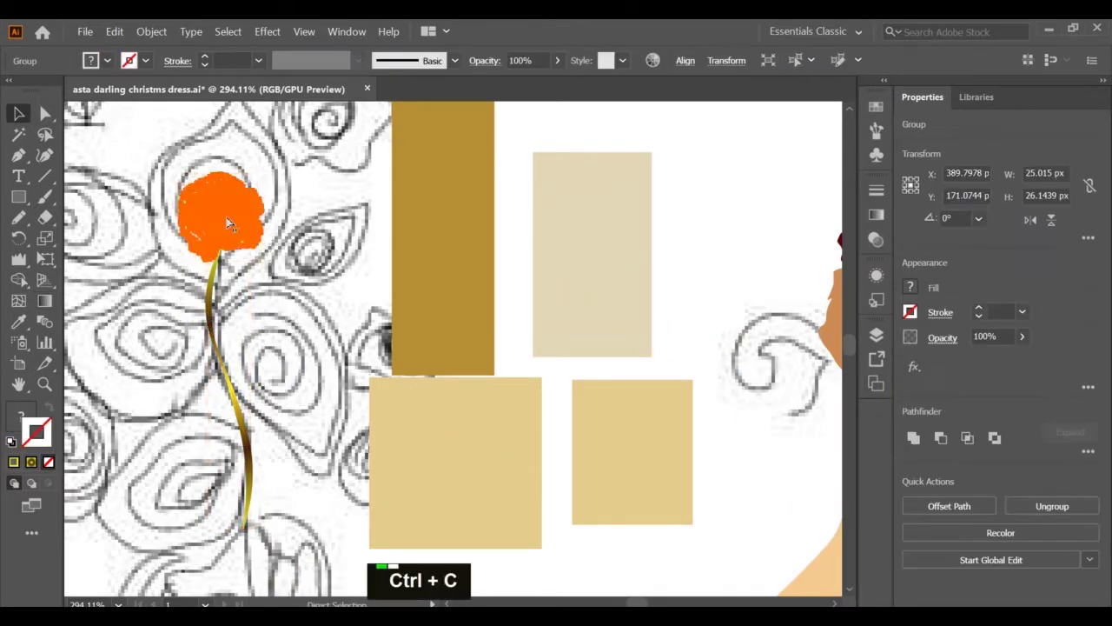
pyautogui.hotkey('ctrl', 'shift', 'v')
pyautogui.press('r')
pyautogui.moveTo(306, 292); pyautogui.dragTo(258, 344)
pyautogui.press('v')
# Paste a third rose and position it, rotated, on the left side of the stem below the top rose
pyautogui.hotkey('ctrl', 'shift', 'v')
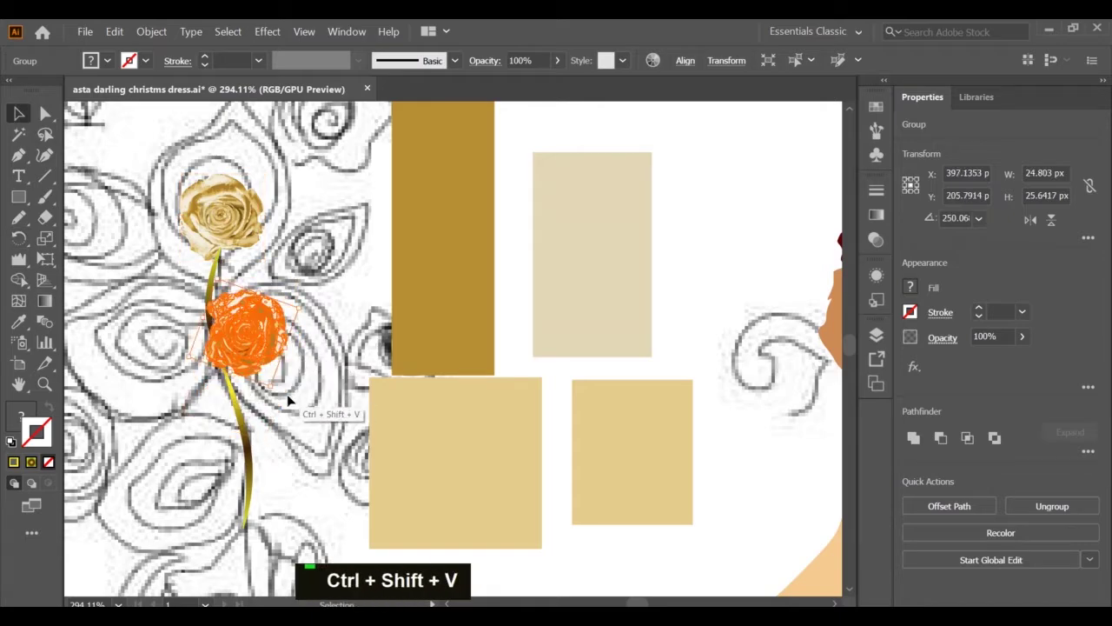
pyautogui.press('r')
pyautogui.press('v')
pyautogui.moveTo(304, 373); pyautogui.dragTo(104, 351)
pyautogui.moveTo(202, 401); pyautogui.dragTo(113, 399)
pyautogui.press('v')
pyautogui.moveTo(144, 342); pyautogui.dragTo(166, 322)
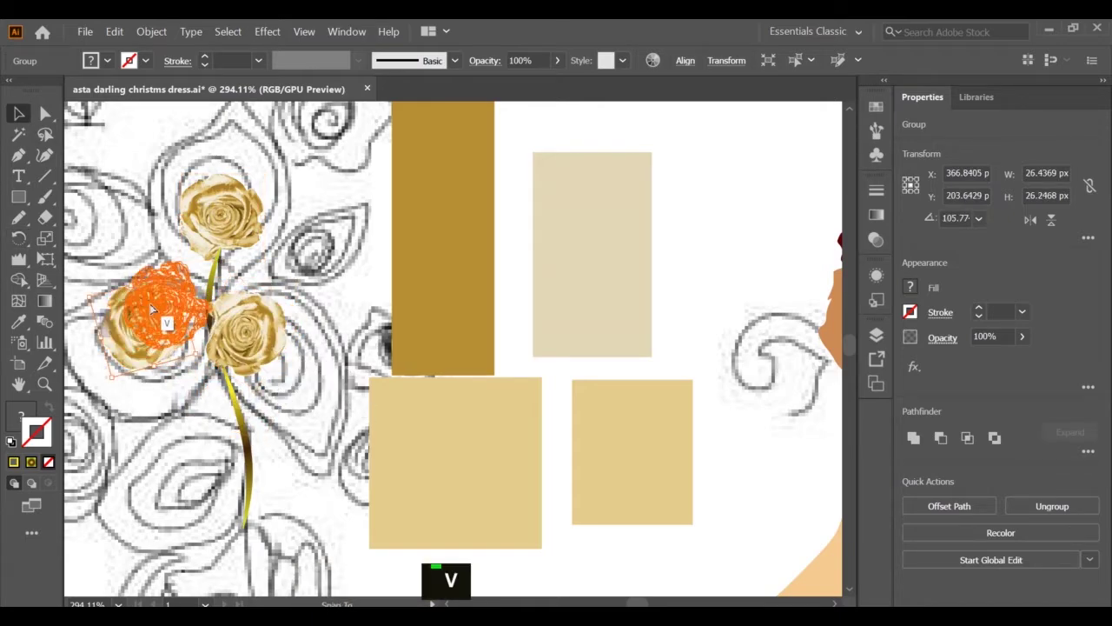
pyautogui.moveTo(148, 382); pyautogui.dragTo(106, 364)
# Copy the left rose and place duplicates on the lower stem and on the empty canvas beside the swatches
pyautogui.hotkey('ctrl', 'c')
pyautogui.moveTo(150, 314); pyautogui.dragTo(724, 172)
pyautogui.hotkey('ctrl', 'shift', 'v')
pyautogui.hotkey('ctrl', 'shift', 'v')
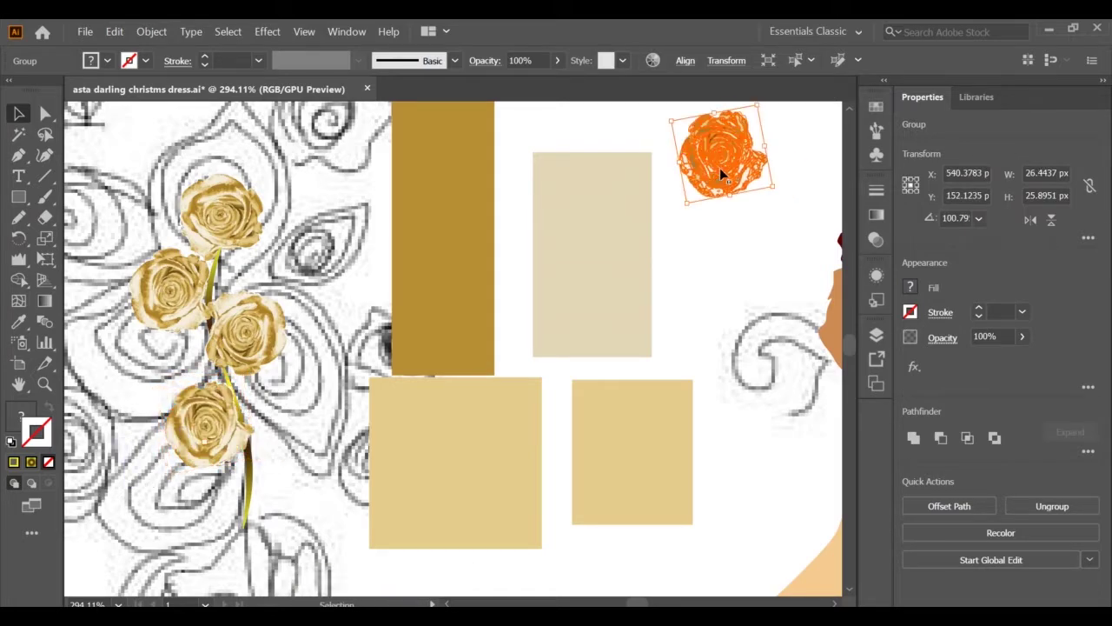
# Stamp a trial stroke with the Paintbrush and open the Elegant Curl & Floral Brush Set library
pyautogui.press('b')
pyautogui.click(294, 197)
pyautogui.click(1035, 415)
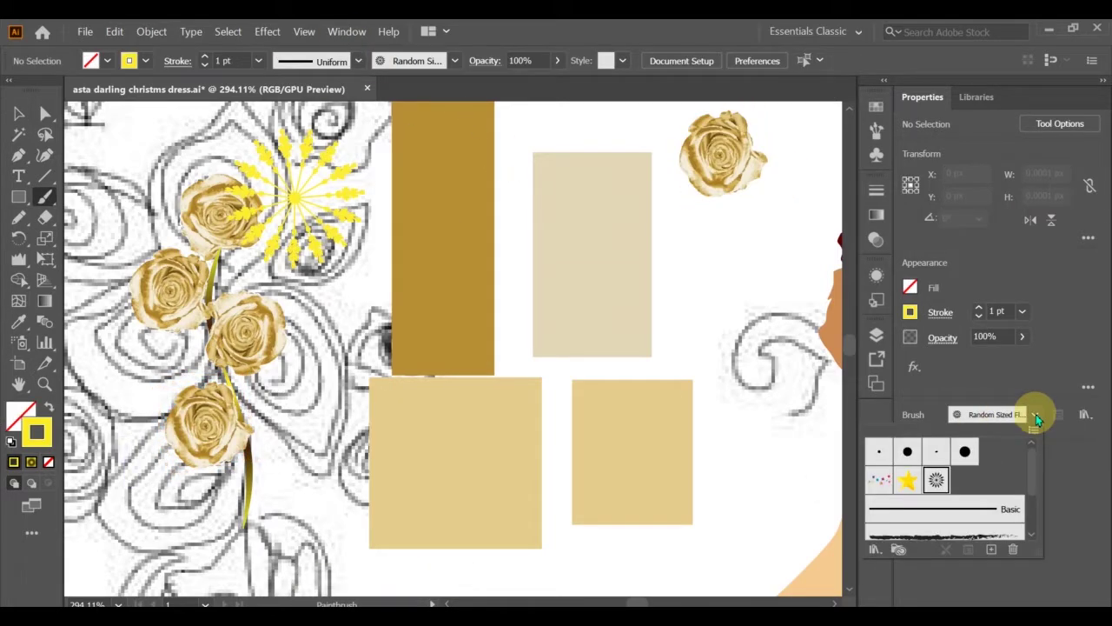
pyautogui.click(1035, 414)
pyautogui.click(346, 31)
pyautogui.moveTo(486, 529)
pyautogui.moveTo(706, 444)
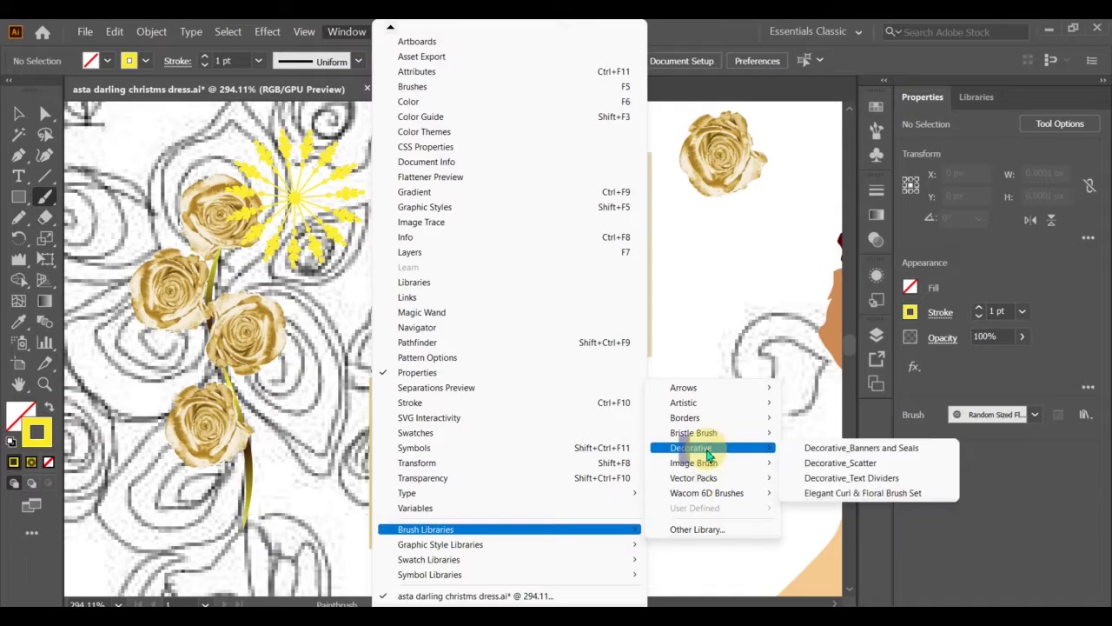
pyautogui.click(861, 493)
# Try the twisted brush from the library, and paint a single yellow leaf with the leaf-pattern brush
pyautogui.scroll(-20, 611, 373)
pyautogui.click(591, 348)
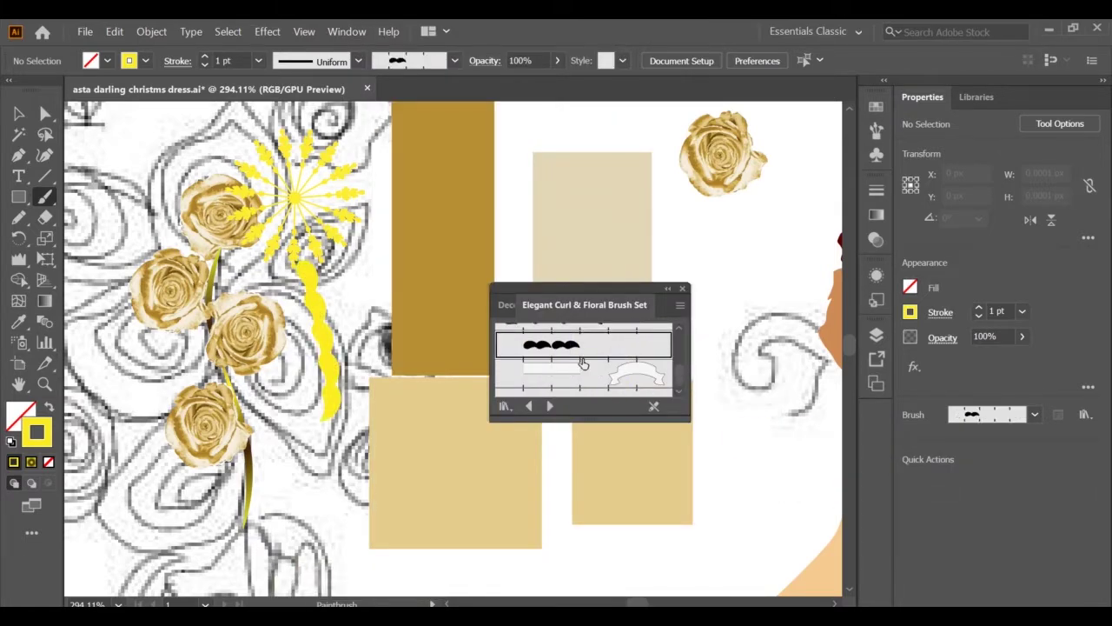
pyautogui.scroll(3, 583, 363)
pyautogui.click(574, 388)
pyautogui.moveTo(420, 259); pyautogui.dragTo(456, 318)
# Delete the twisted trial stroke and the yellow starburst beside the roses
pyautogui.press('v')
pyautogui.click(325, 347)
pyautogui.press('Delete')
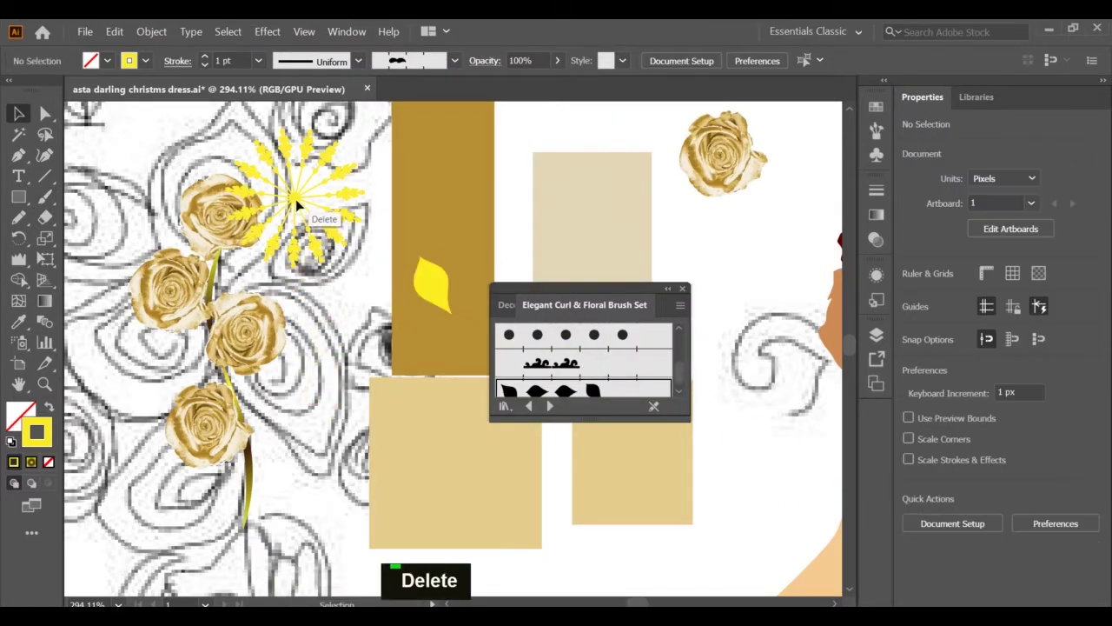
pyautogui.click(296, 199)
pyautogui.press('Delete')
# Move the yellow leaf beside the middle rose and rotate it to about 71° so it points outward
pyautogui.moveTo(430, 275); pyautogui.dragTo(276, 323)
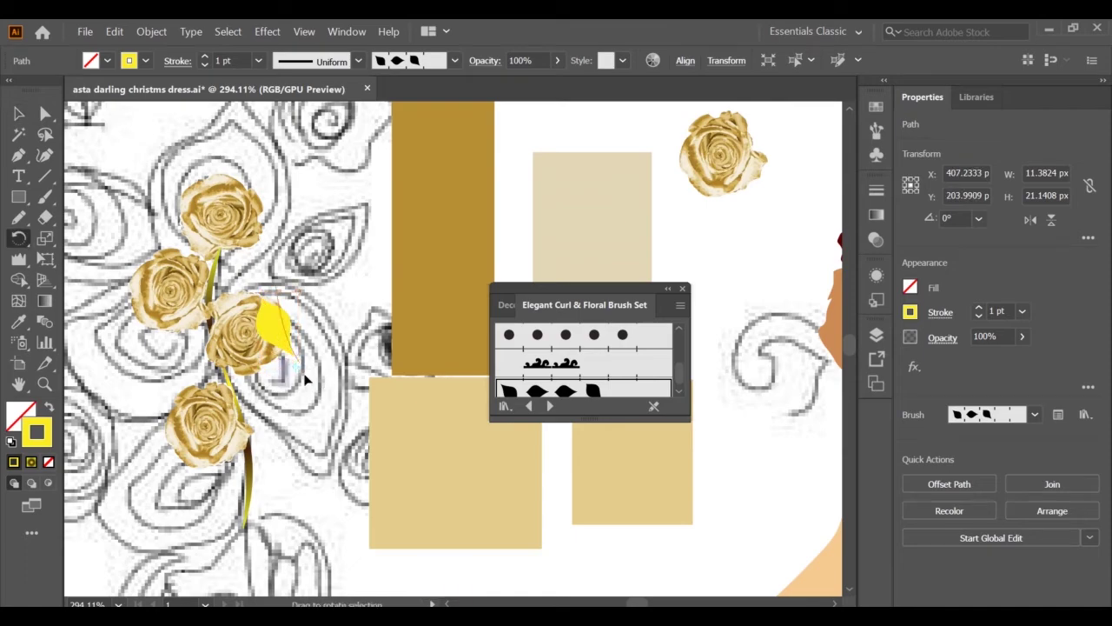
pyautogui.moveTo(339, 309); pyautogui.dragTo(337, 306)
pyautogui.press('v')
pyautogui.moveTo(283, 311); pyautogui.dragTo(308, 308)
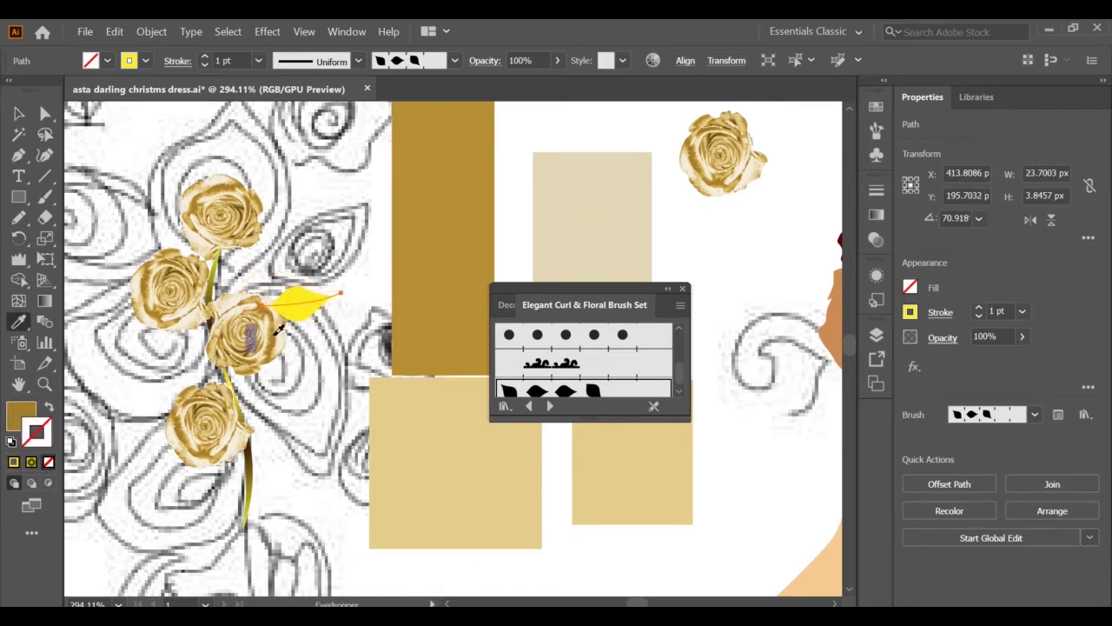
# Try a gradient stroke on the leaf with brown stops, using R=198 G=156 B=109 for the outer ones
pyautogui.click(49, 407)
pyautogui.click(253, 328)
pyautogui.click(48, 407)
pyautogui.click(31, 462)
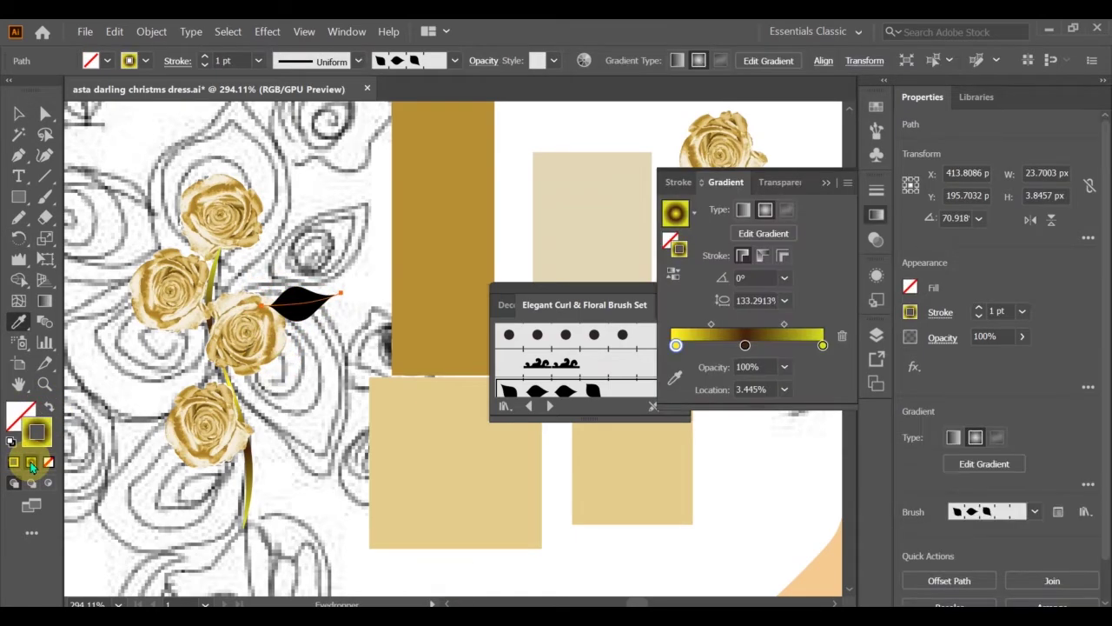
pyautogui.doubleClick(745, 345)
pyautogui.click(672, 424)
pyautogui.doubleClick(676, 345)
pyautogui.click(648, 424)
pyautogui.doubleClick(822, 345)
pyautogui.click(649, 424)
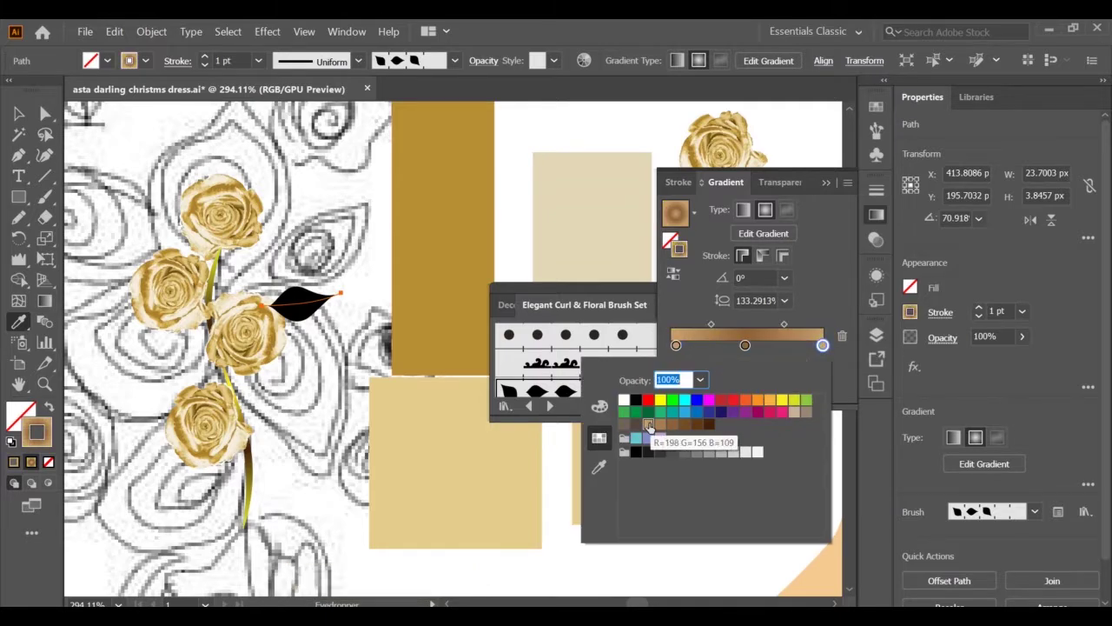
pyautogui.click(769, 355)
# Give the leaf a solid gold stroke, D2AD56, sampled from the rose
pyautogui.press('v')
pyautogui.click(119, 396)
pyautogui.click(294, 304)
pyautogui.click(14, 461)
pyautogui.click(122, 399)
pyautogui.click(281, 302)
pyautogui.press('i')
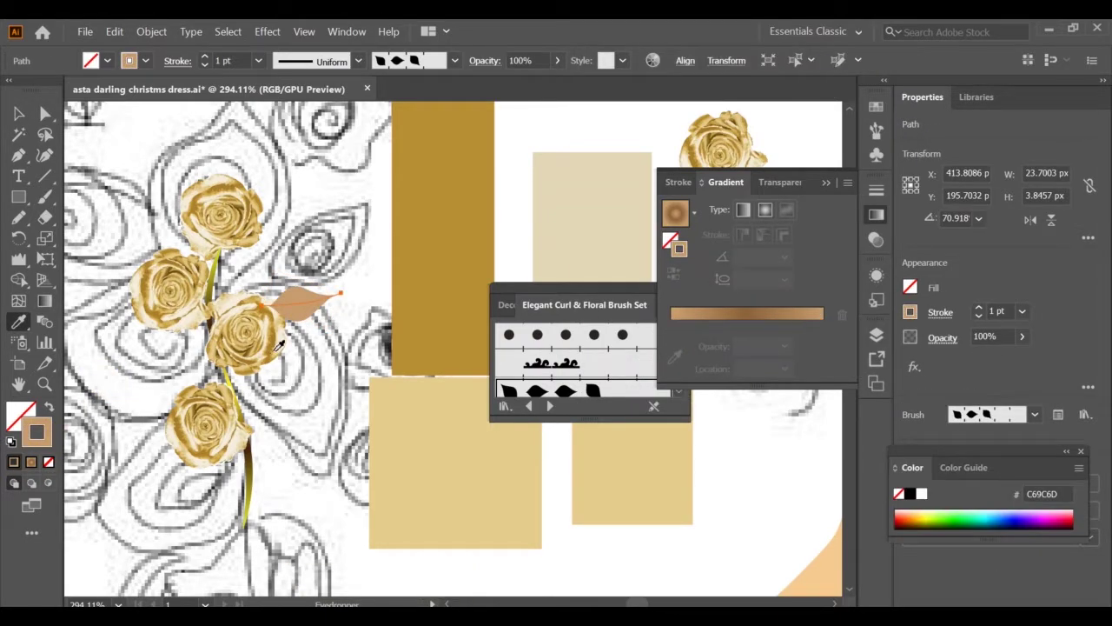
# Enlarge the gold leaf to about 28 by 13 px, rotate it to about 86°, and bring it to the front
pyautogui.press('v')
pyautogui.moveTo(340, 293); pyautogui.dragTo(375, 299)
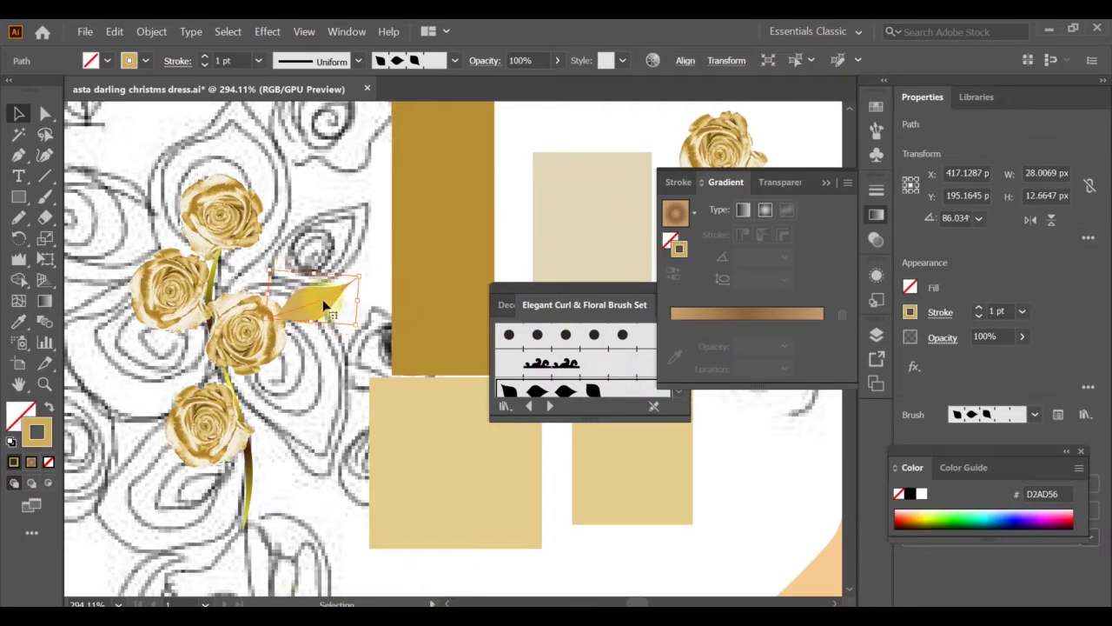
pyautogui.hotkey('ctrl', 'shift', ']')
# Paste copies of the gold leaf around the four stem roses, rotating and positioning each one beside its bloom
pyautogui.hotkey('ctrl', 'shift', 'v')
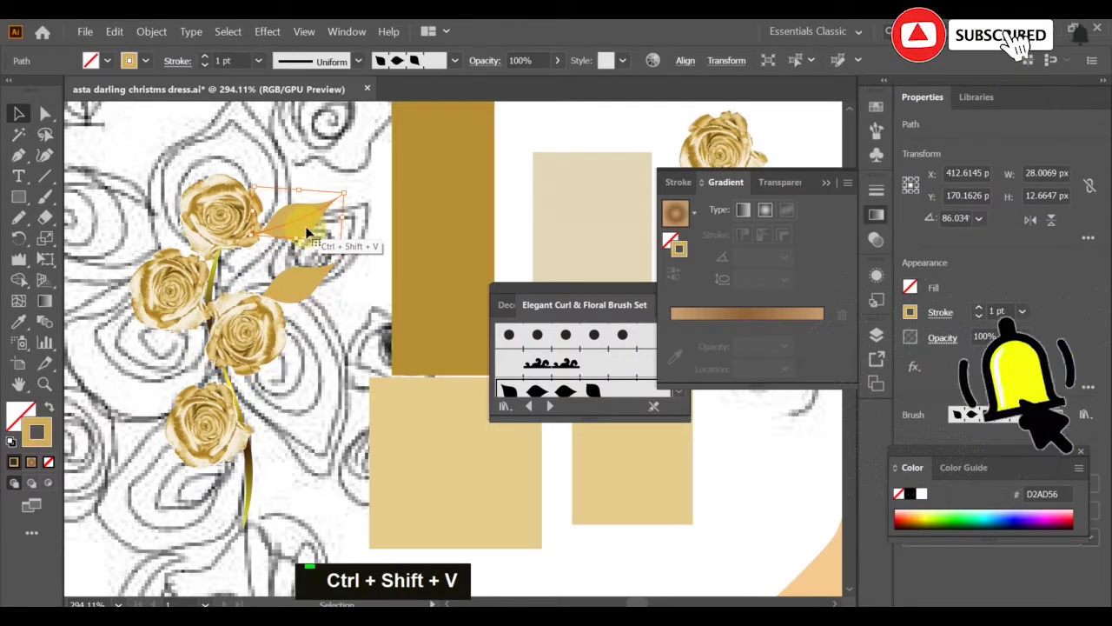
pyautogui.press('r')
pyautogui.moveTo(290, 220); pyautogui.dragTo(306, 158)
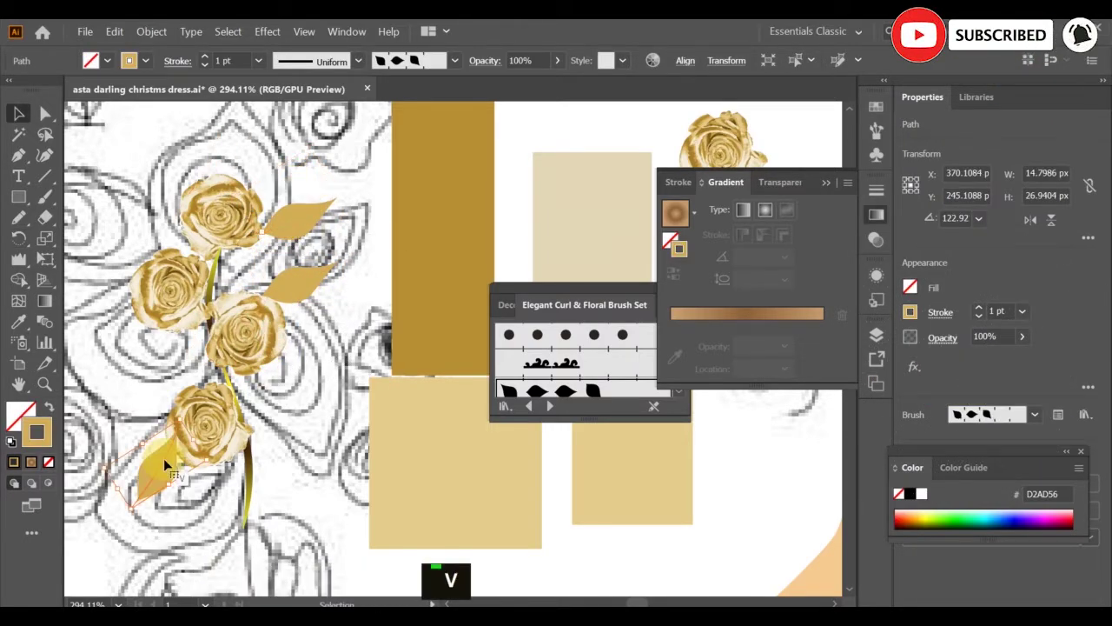
pyautogui.moveTo(130, 517); pyautogui.dragTo(194, 393)
pyautogui.hotkey('ctrl', 'shift', 'v')
pyautogui.moveTo(161, 458); pyautogui.dragTo(194, 400)
pyautogui.press('r')
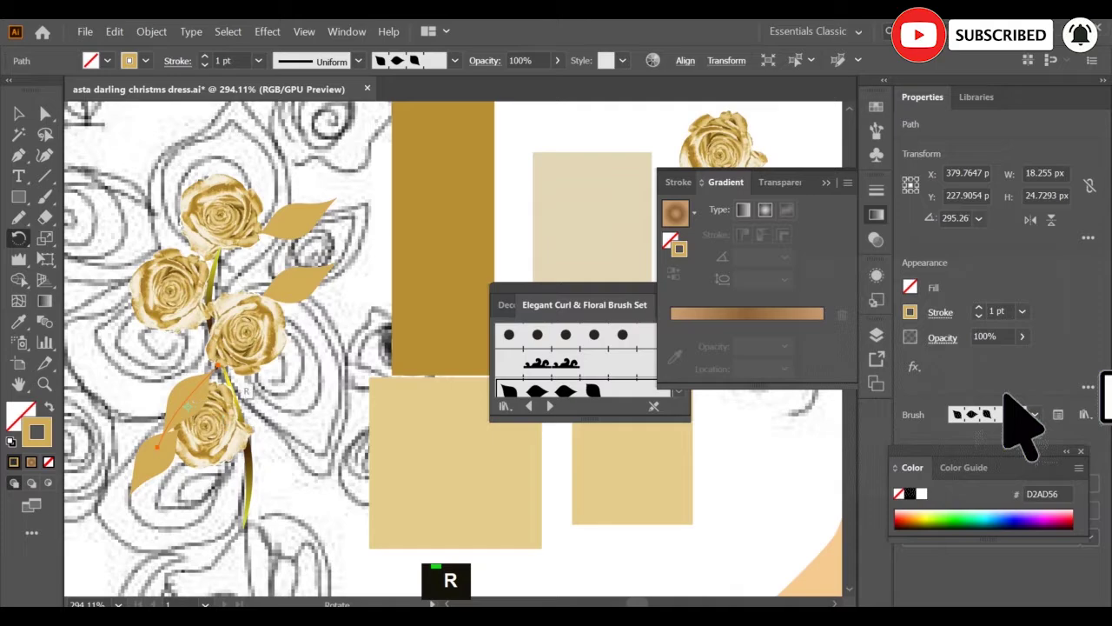
pyautogui.press('v')
pyautogui.hotkey('ctrl', 'shift', 'v')
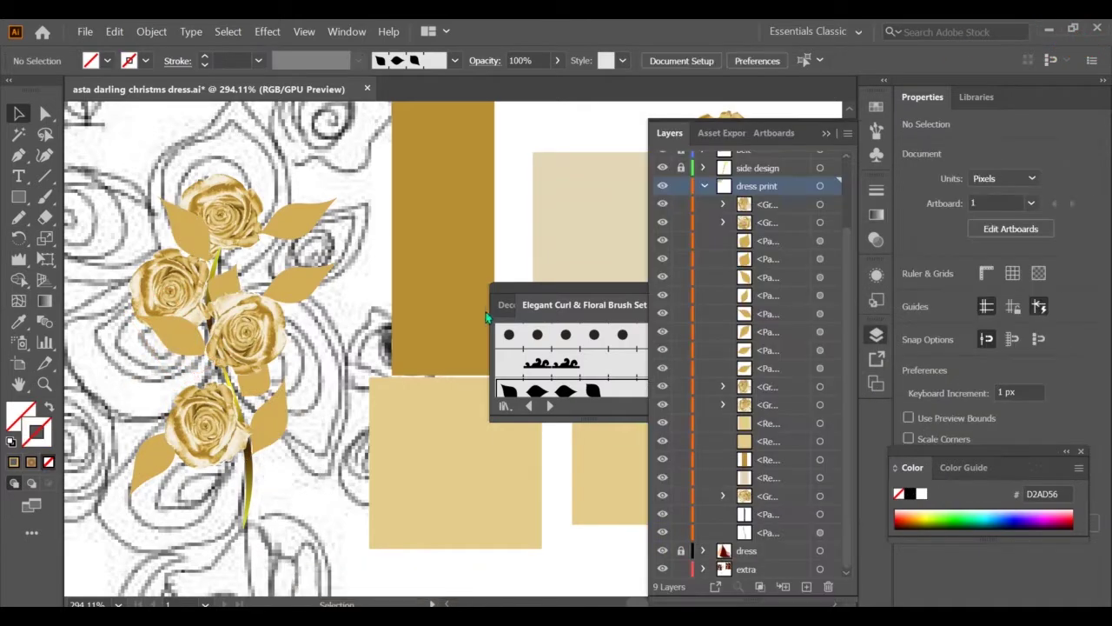
# Assemble a separate single rose below the stem cluster, rotating its third leaf to the lower right of the bloom
pyautogui.moveTo(298, 551); pyautogui.dragTo(304, 551)
pyautogui.click(308, 551)
pyautogui.scroll(-5, 307, 551)
pyautogui.press('r')
pyautogui.moveTo(137, 449); pyautogui.dragTo(182, 458)
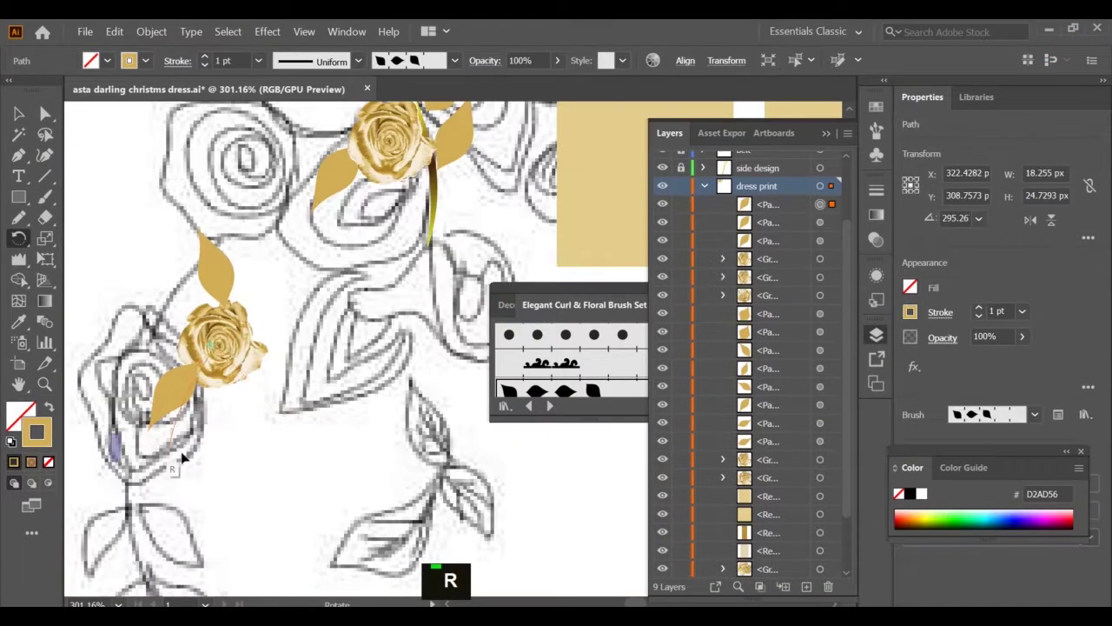
pyautogui.press('v')
# Bring the single rose in front of its leaves and add a fourth leaf rotated to its upper right
pyautogui.click(223, 343)
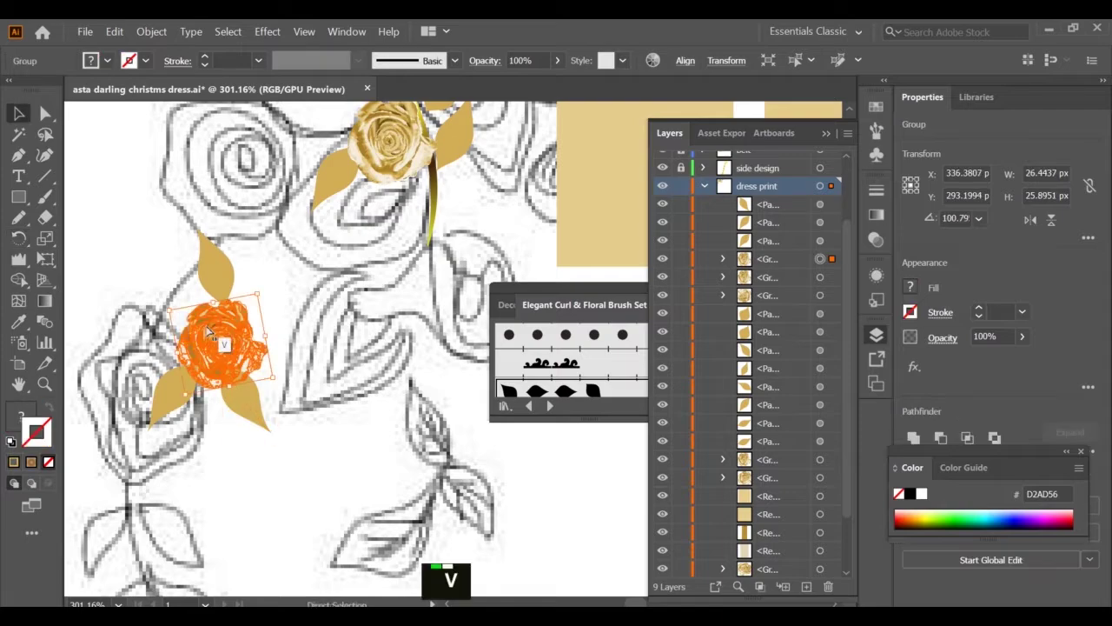
pyautogui.hotkey('ctrl', 'shift', ']')
pyautogui.click(286, 405)
pyautogui.click(251, 404)
pyautogui.hotkey('ctrl', 'shift', ']')
pyautogui.press('r')
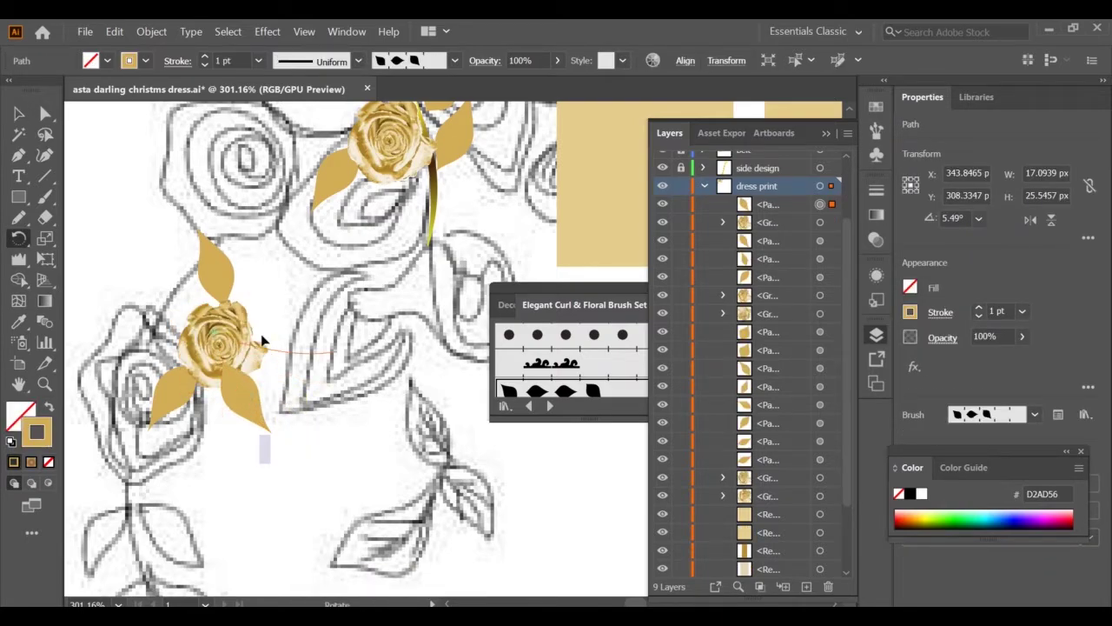
pyautogui.moveTo(315, 323); pyautogui.dragTo(289, 390)
pyautogui.click(94, 196)
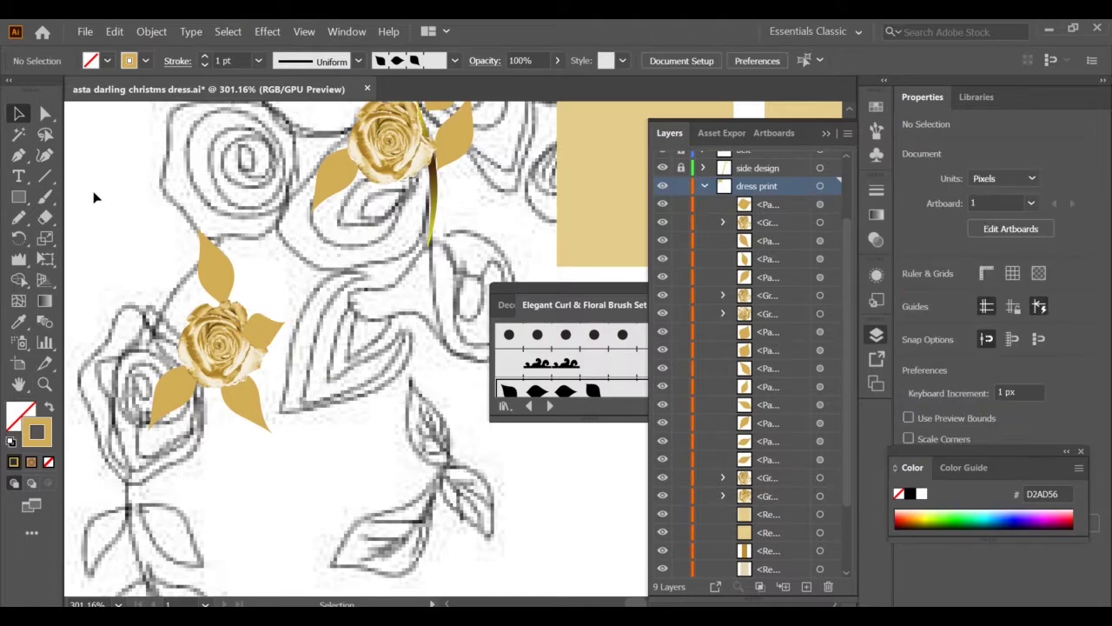
# Select the leafy single rose and distribute copies of it around the central rose stem
pyautogui.press('z')
pyautogui.keyDown('alt'); pyautogui.click(257, 352); pyautogui.keyUp('alt')
pyautogui.press('v')
pyautogui.moveTo(181, 288); pyautogui.dragTo(259, 443)
pyautogui.hotkey('ctrl', 'shift', 'v')
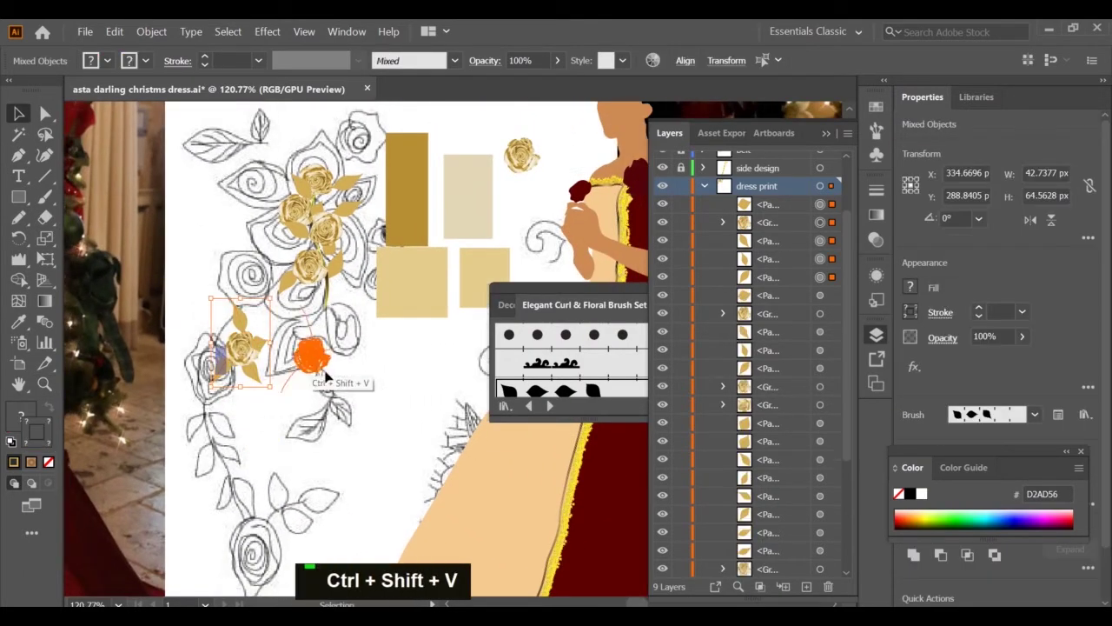
pyautogui.moveTo(367, 417); pyautogui.dragTo(571, 205)
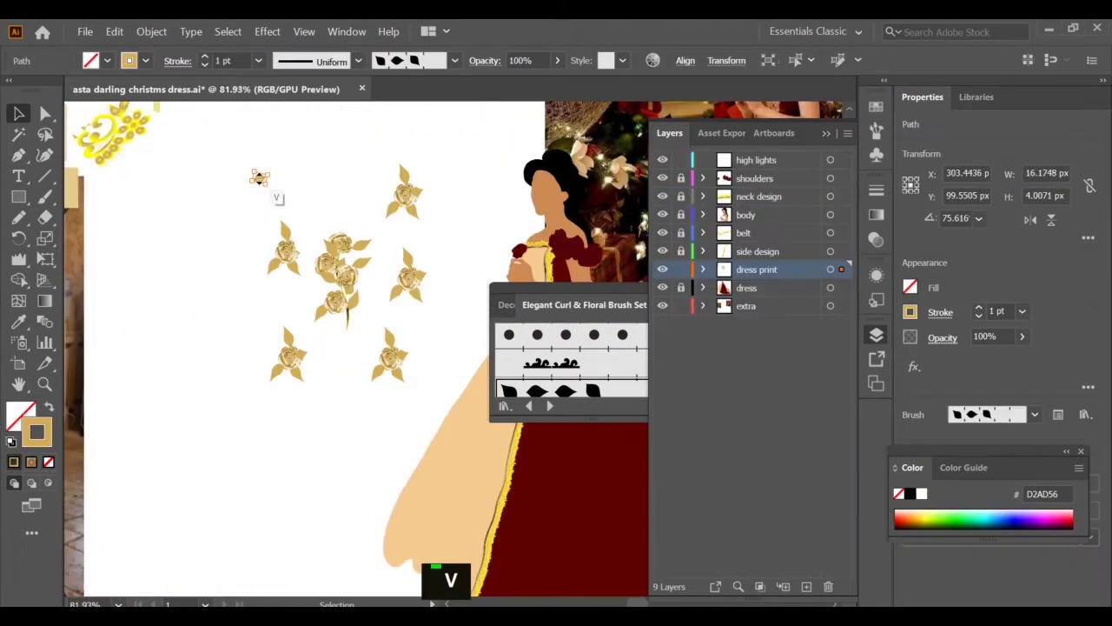
# Move the small loose gold leaf to the upper right of the single rose left of the stem cluster
pyautogui.click(257, 182)
pyautogui.press('v')
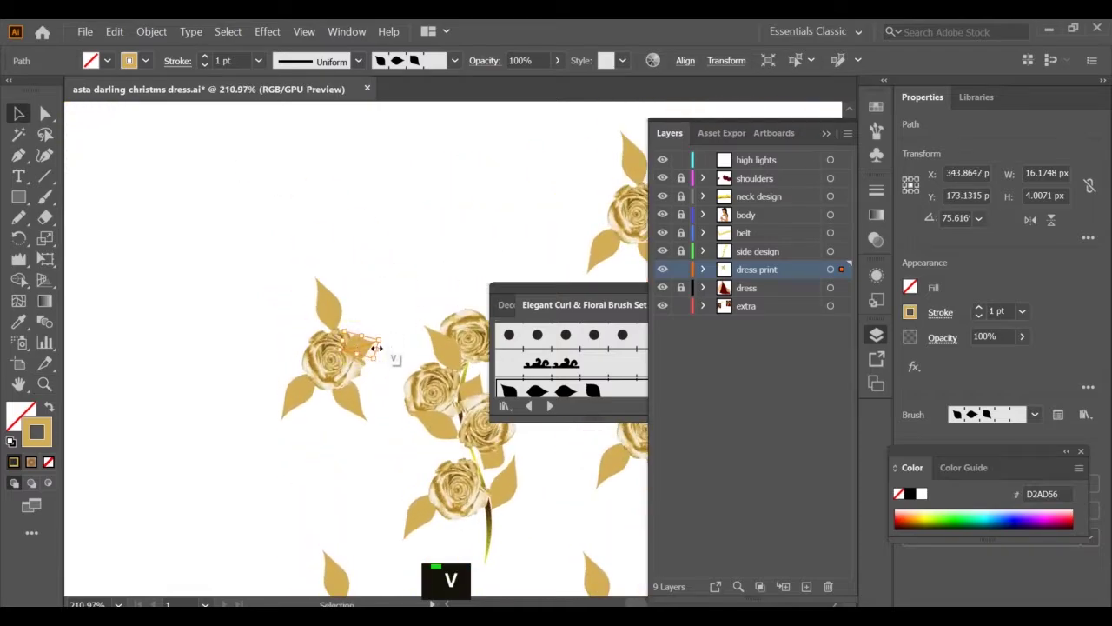
pyautogui.click(351, 254)
pyautogui.click(348, 355)
pyautogui.click(382, 261)
pyautogui.hscroll(16, 407, 327)
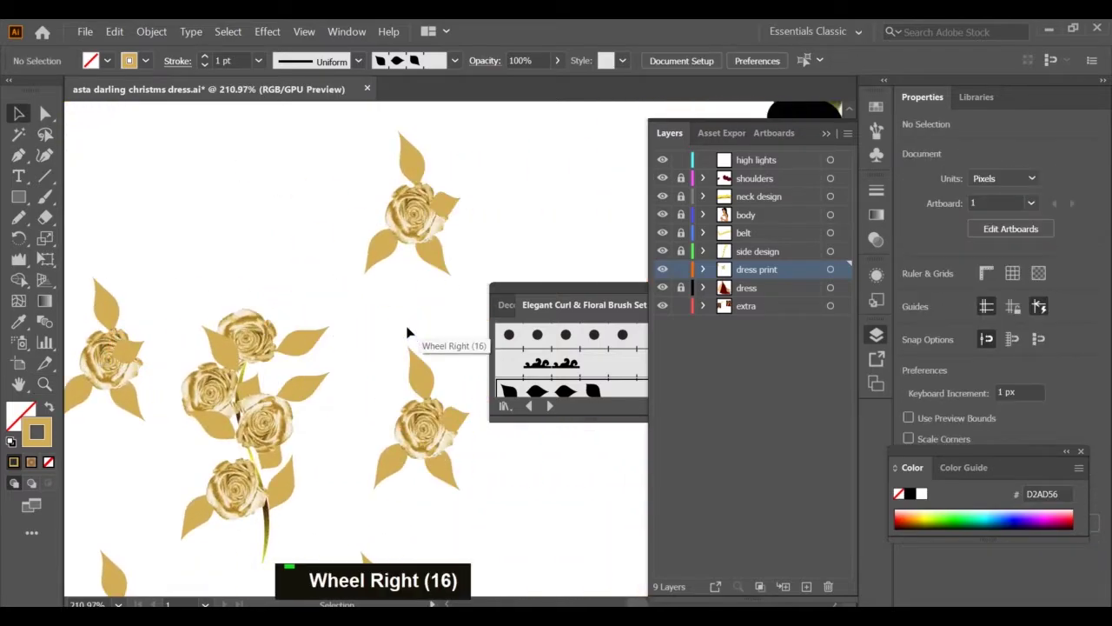
# Try to paint a leaf-pattern brush stroke linking the central rose cluster to the single rose at its upper right
pyautogui.press('b')
pyautogui.press('z')
pyautogui.keyDown('alt'); pyautogui.click(309, 327); pyautogui.keyUp('alt')
pyautogui.press('v')
pyautogui.moveTo(171, 216); pyautogui.dragTo(363, 504)
pyautogui.keyDown('ctrl'); pyautogui.click(363, 503); pyautogui.keyUp('ctrl')
pyautogui.press('z')
pyautogui.click(311, 339)
pyautogui.press('b')
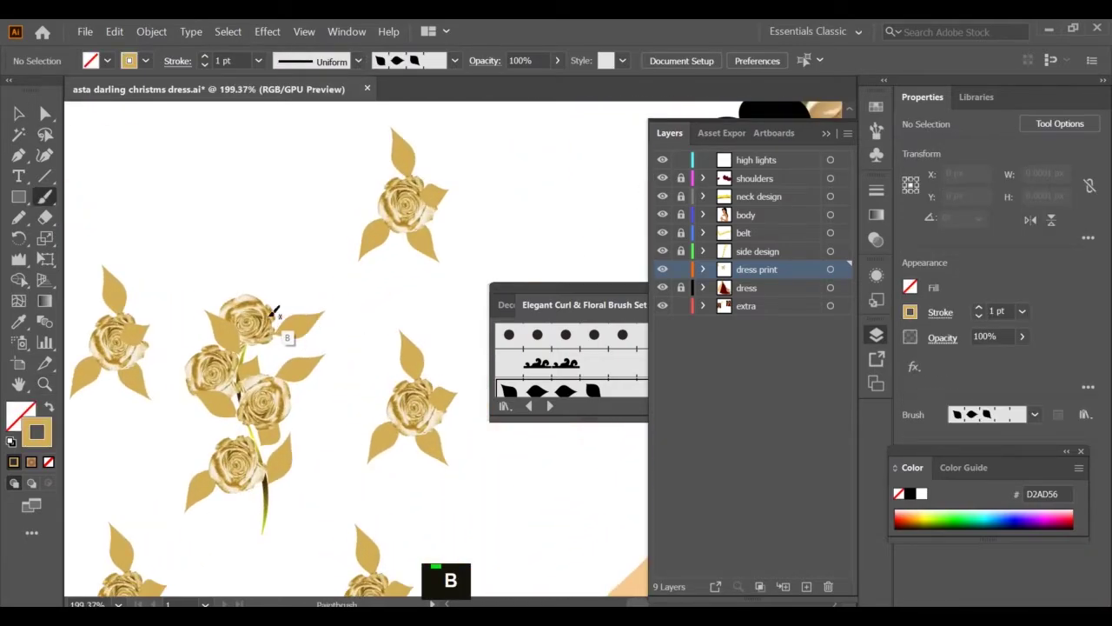
pyautogui.hotkey('ctrl', 'z')
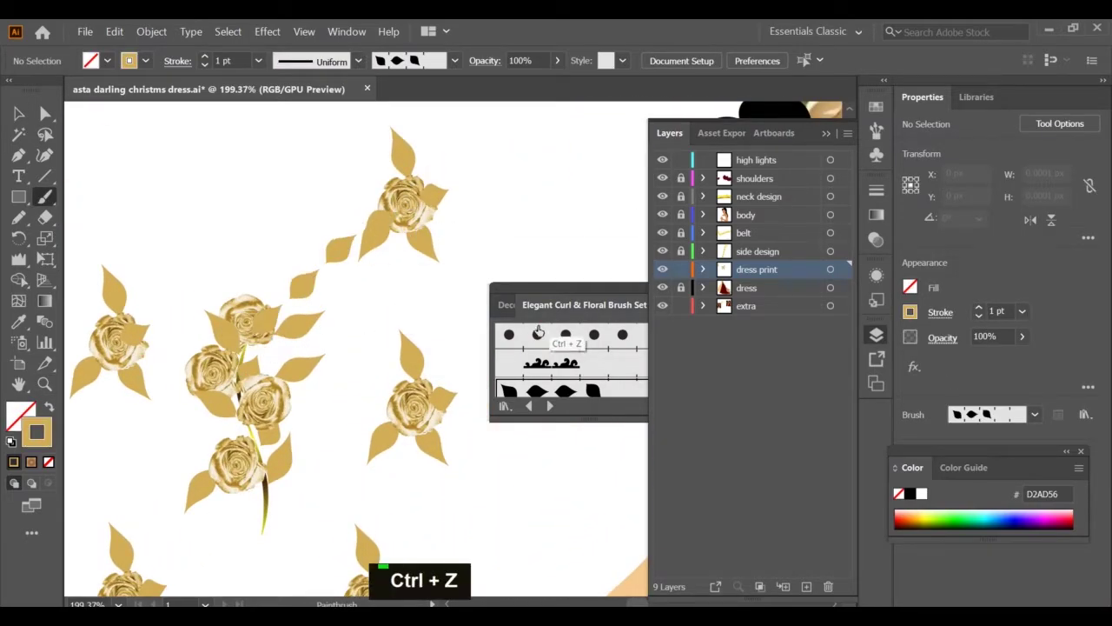
pyautogui.hotkey('ctrl', 'z')
pyautogui.hotkey('ctrl', 'z')
# Try the round-dot brush from the Elegant Curl & Floral Brush Set with a stroke between the central cluster and the upper single rose
pyautogui.scroll(-2, 595, 360)
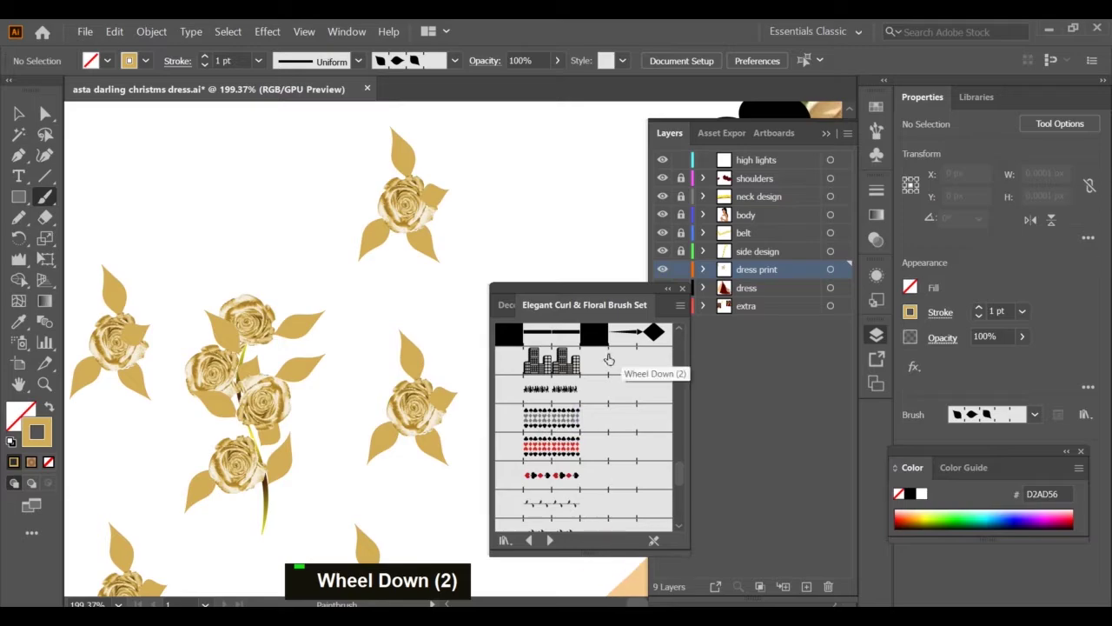
pyautogui.moveTo(616, 292); pyautogui.dragTo(647, 67)
pyautogui.moveTo(634, 329); pyautogui.dragTo(634, 540)
pyautogui.scroll(-11, 613, 427)
pyautogui.scroll(20, 612, 424)
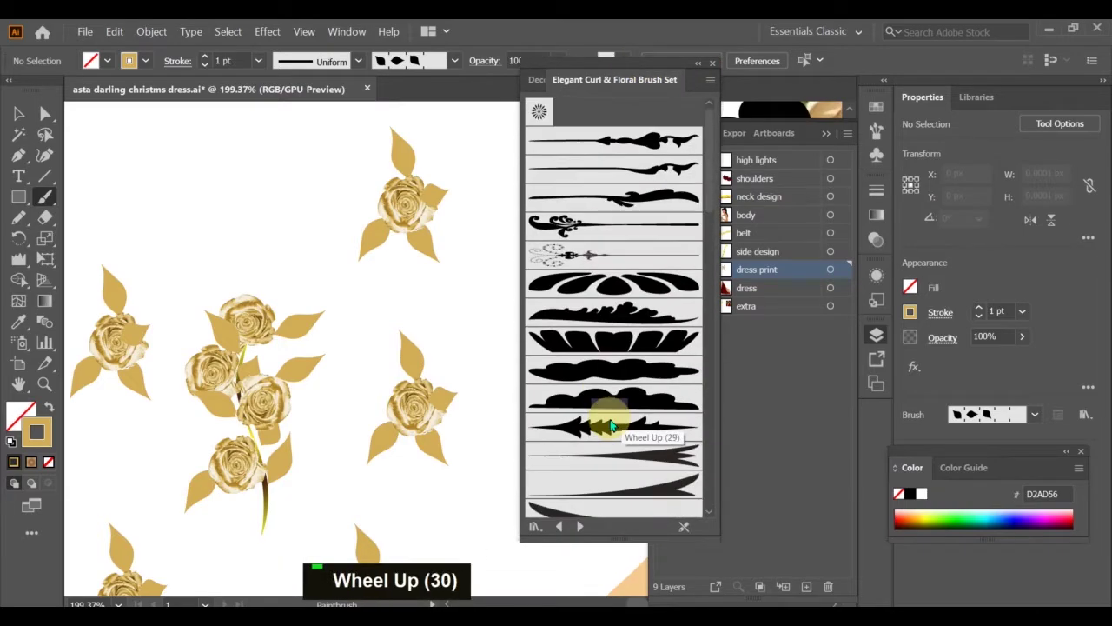
pyautogui.scroll(-20, 611, 425)
pyautogui.click(586, 422)
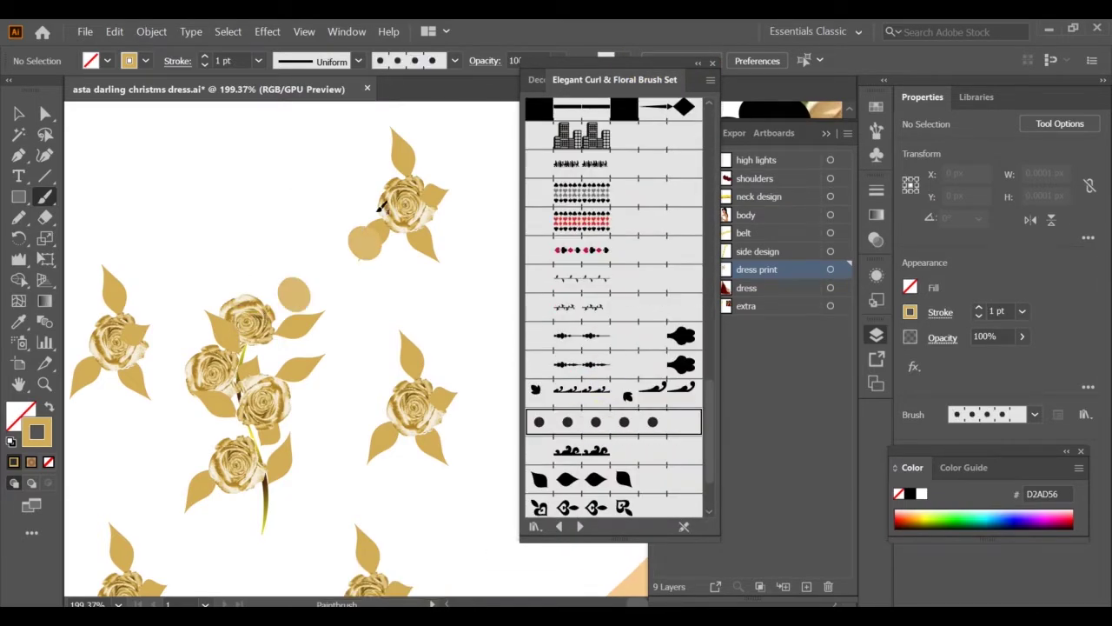
pyautogui.press('v')
pyautogui.click(293, 296)
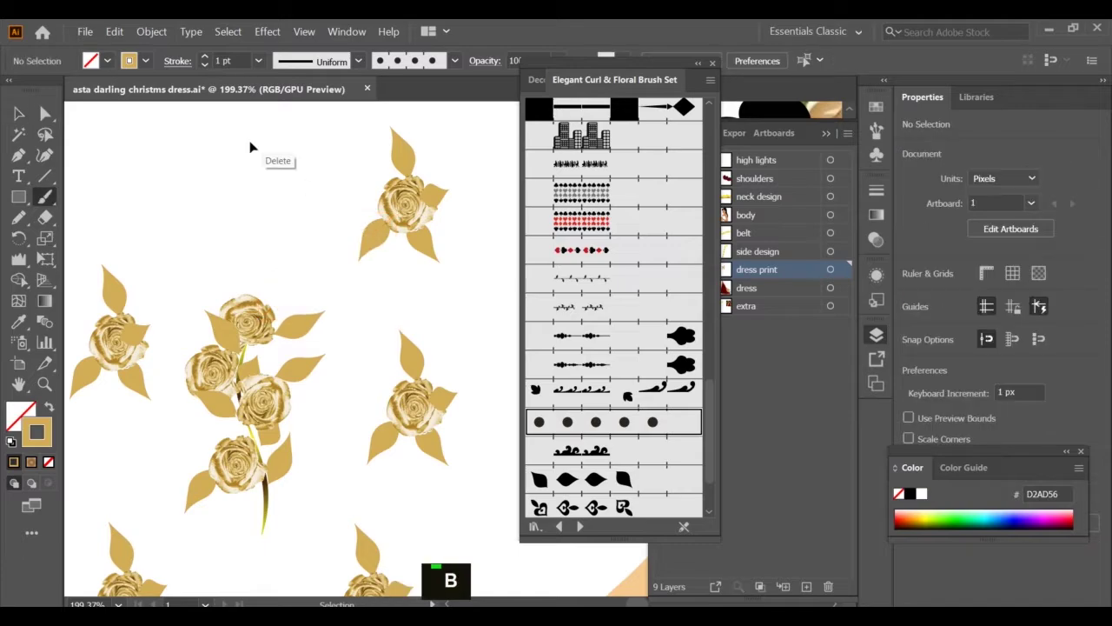
# Paint gold vine-pattern stems at 0.3 pt from the central cluster outward through the surrounding single roses
pyautogui.moveTo(283, 137); pyautogui.dragTo(300, 227)
pyautogui.scroll(7, 293, 211)
pyautogui.press('v')
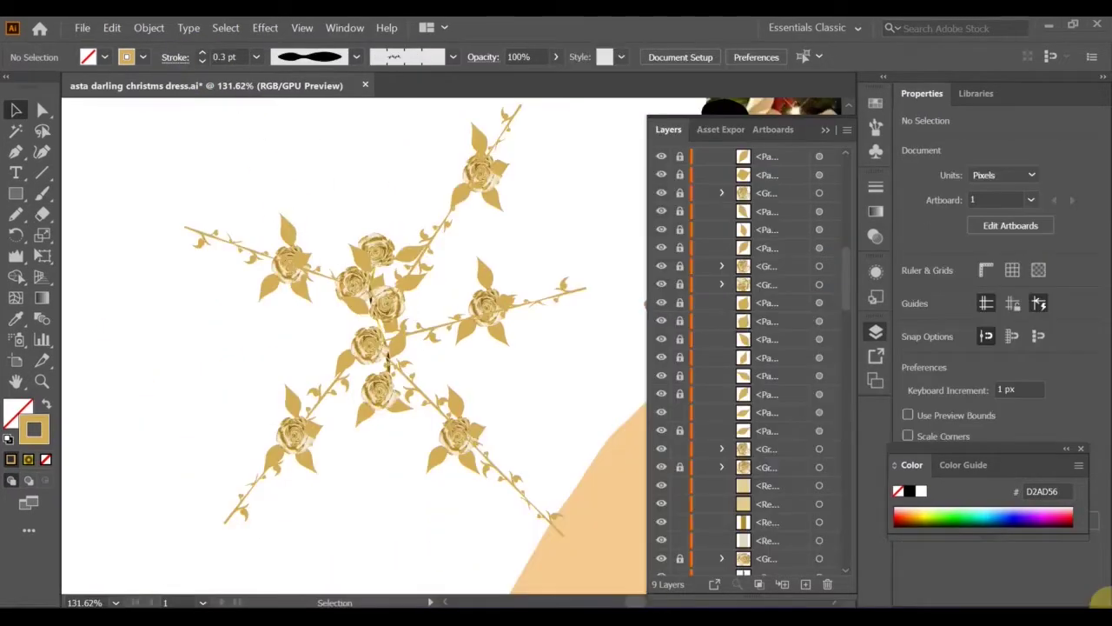
# Unlock all the locked rose, leaf and vine objects that make up the artwork on the dress print layer
pyautogui.moveTo(231, 142); pyautogui.dragTo(526, 509)
pyautogui.scroll(6, 703, 213)
pyautogui.click(702, 211)
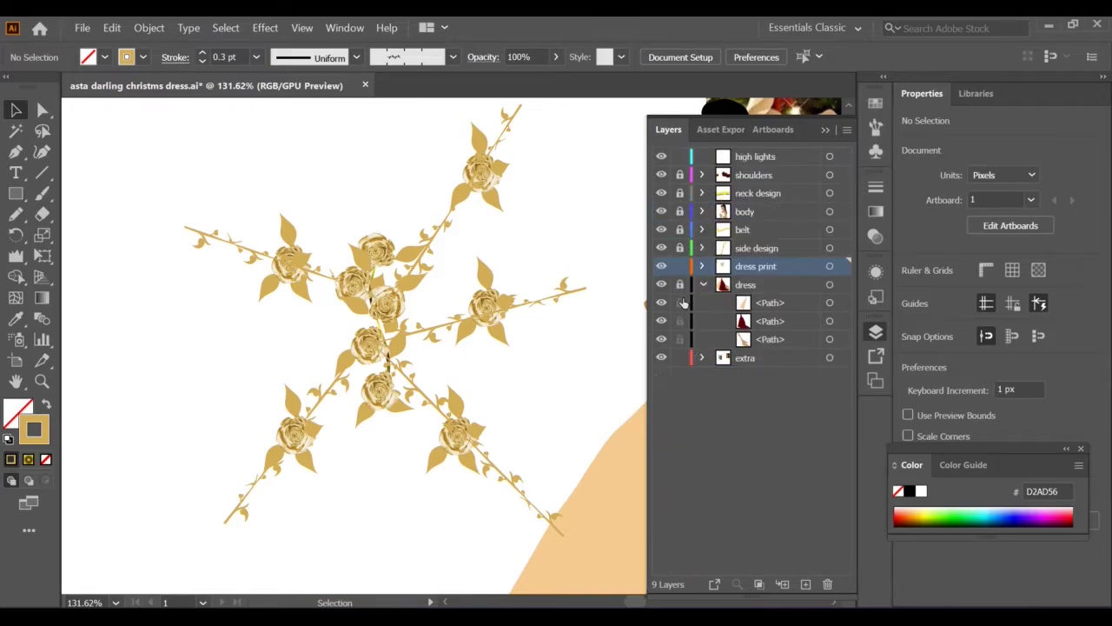
pyautogui.hotkey('ctrl', 'alt', '2')
pyautogui.moveTo(94, 115); pyautogui.dragTo(529, 496)
pyautogui.click(530, 508)
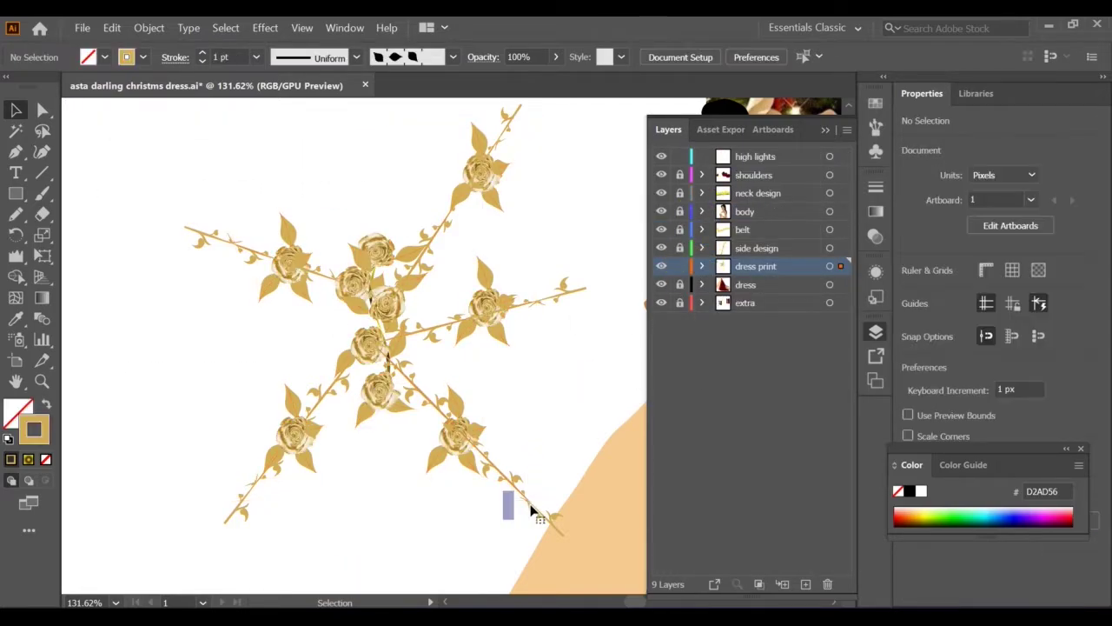
pyautogui.click(702, 266)
pyautogui.click(554, 298)
pyautogui.click(430, 240)
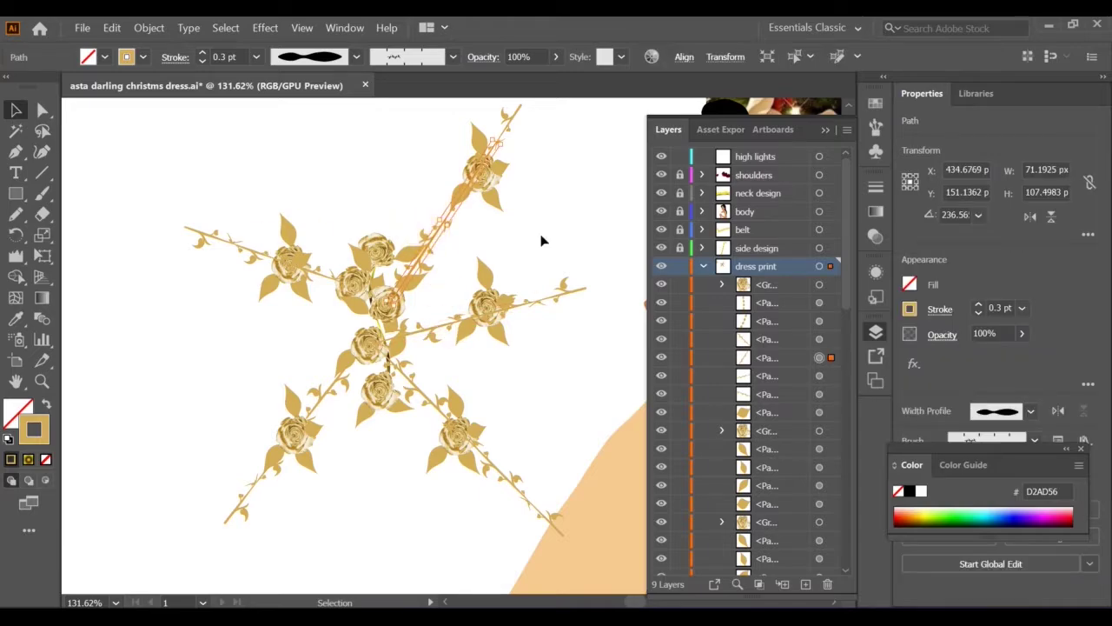
pyautogui.click(276, 193)
pyautogui.click(703, 266)
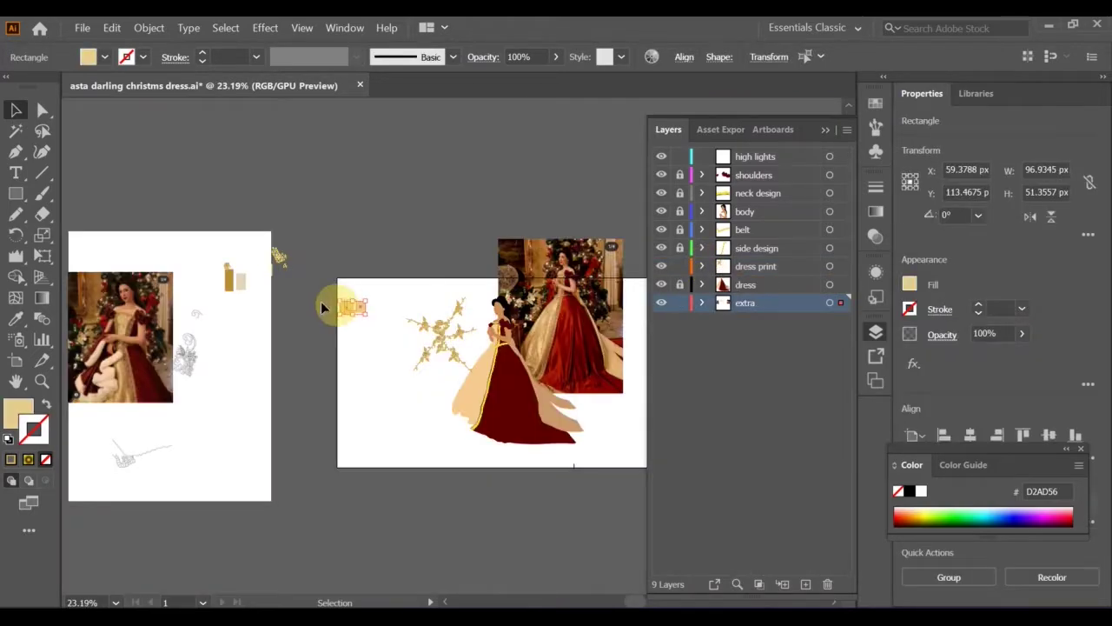
# Move the beige swatches, reference photo and rose print off the artboard, and delete the stray mark near its right edge
pyautogui.moveTo(340, 305); pyautogui.dragTo(297, 300)
pyautogui.click(356, 340)
pyautogui.press('z')
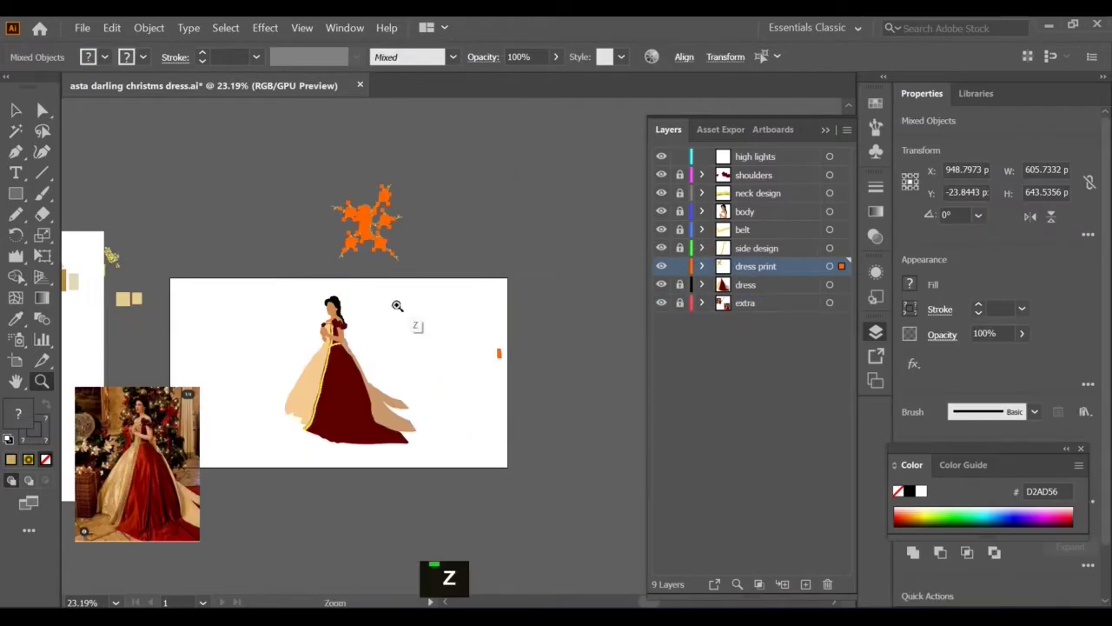
pyautogui.click(503, 353)
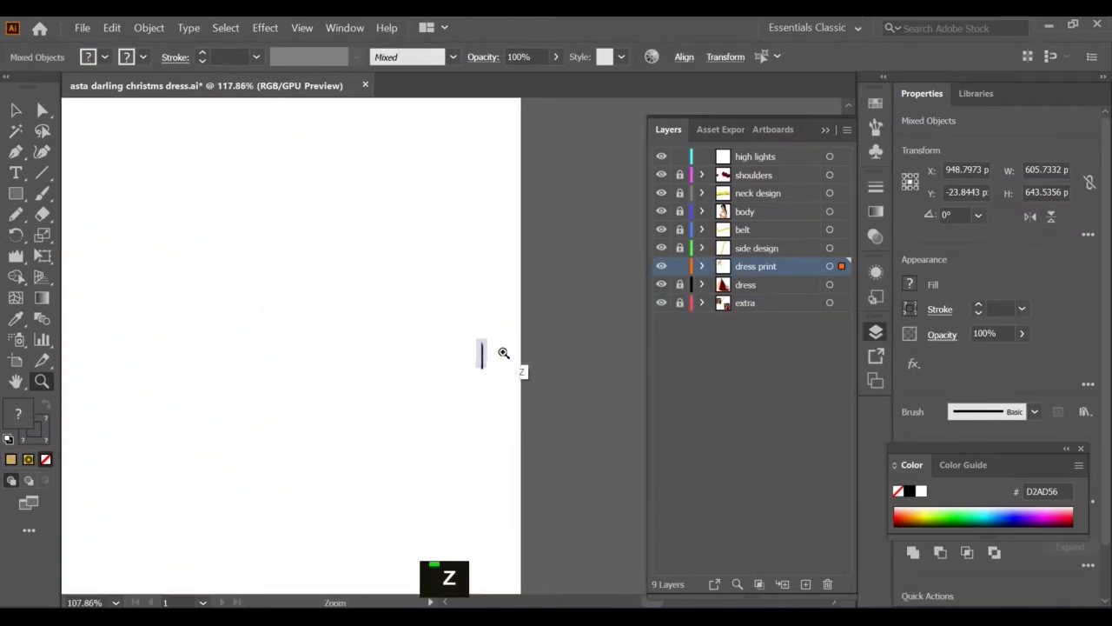
pyautogui.press('v')
pyautogui.click(470, 360)
pyautogui.press('Delete')
pyautogui.press('z')
pyautogui.keyDown('alt'); pyautogui.click(474, 360); pyautogui.keyUp('alt')
pyautogui.press('v')
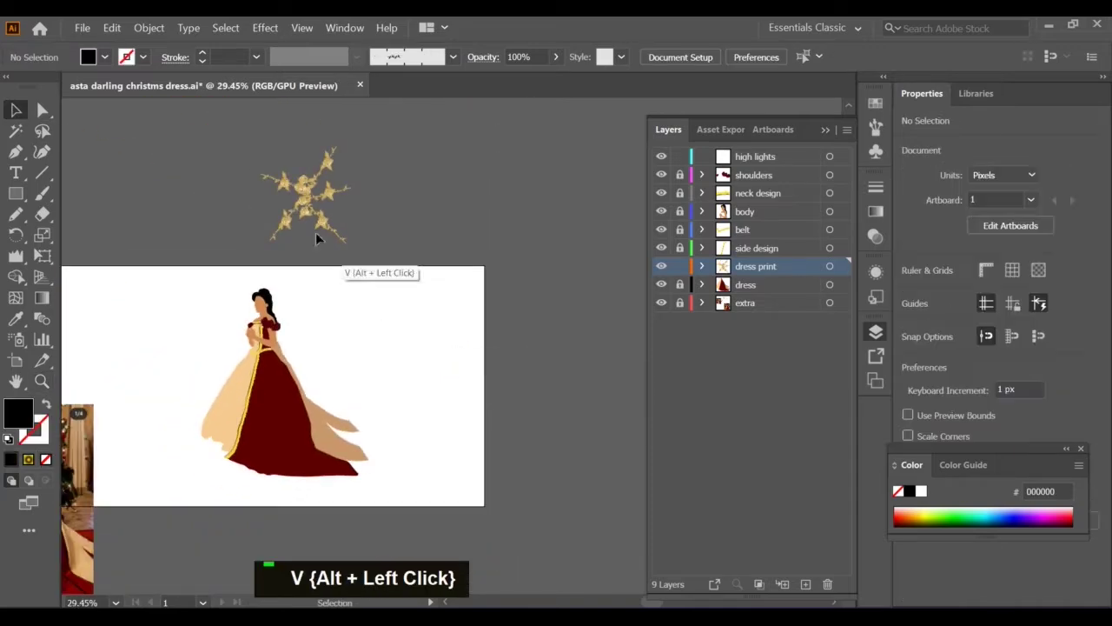
# Move the whole rose print onto the artboard to the right of the gown and group its objects
pyautogui.moveTo(360, 227); pyautogui.dragTo(287, 174)
pyautogui.moveTo(305, 195); pyautogui.dragTo(417, 318)
pyautogui.hotkey('ctrl', 'g')
pyautogui.click(432, 407)
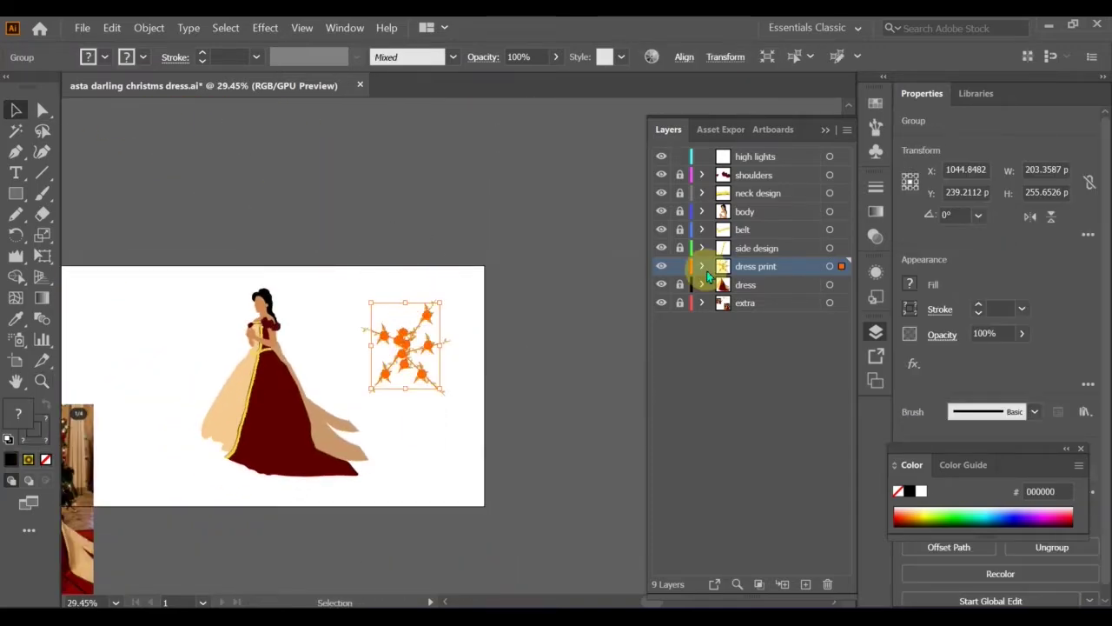
# Move the grouped rose print onto the skirt's light front panel, shrinking and rotating it to about 60 × 52 px near the hem
pyautogui.moveTo(243, 391); pyautogui.dragTo(243, 390)
pyautogui.scroll(3, 243, 390)
pyautogui.press('v')
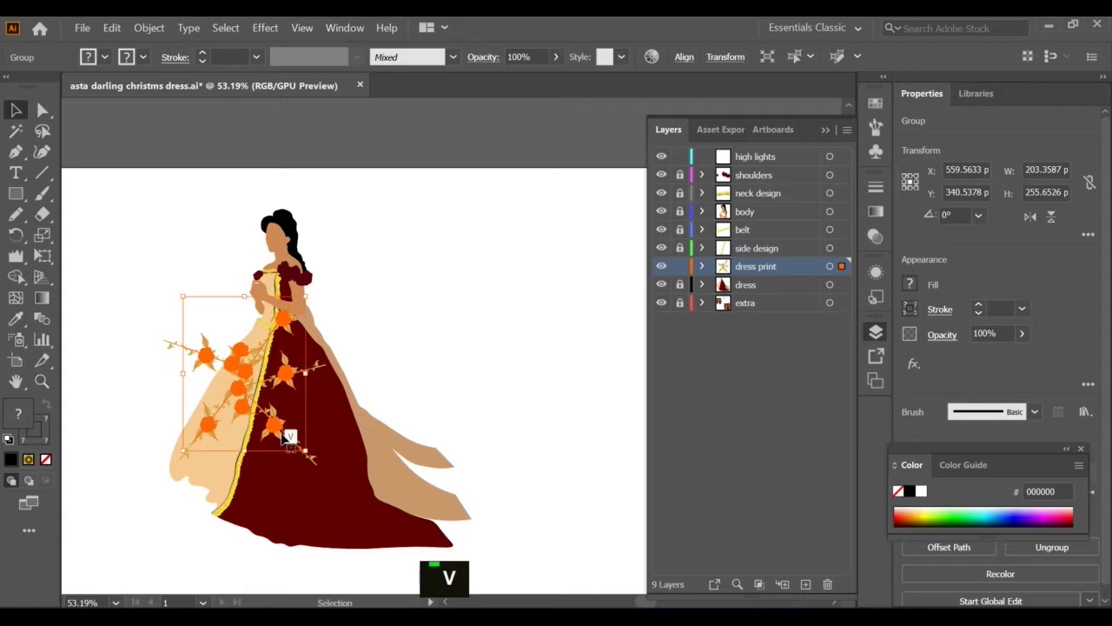
pyautogui.moveTo(304, 448); pyautogui.dragTo(238, 362)
pyautogui.press('z')
pyautogui.scroll(-6, 238, 363)
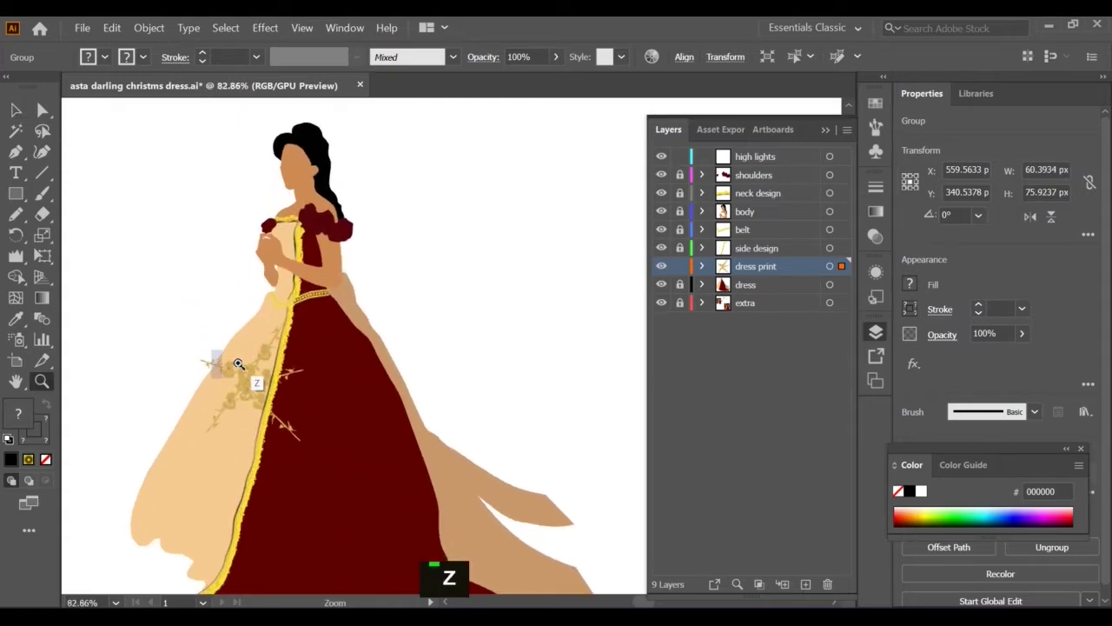
pyautogui.press('v')
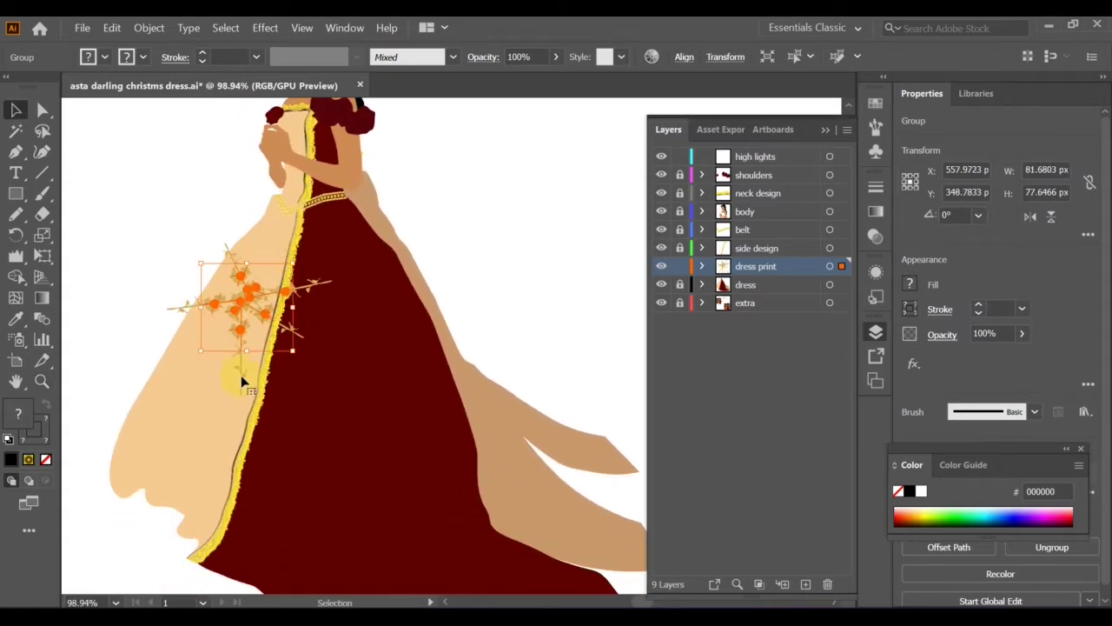
pyautogui.moveTo(275, 376); pyautogui.dragTo(278, 379)
pyautogui.moveTo(240, 328); pyautogui.dragTo(228, 442)
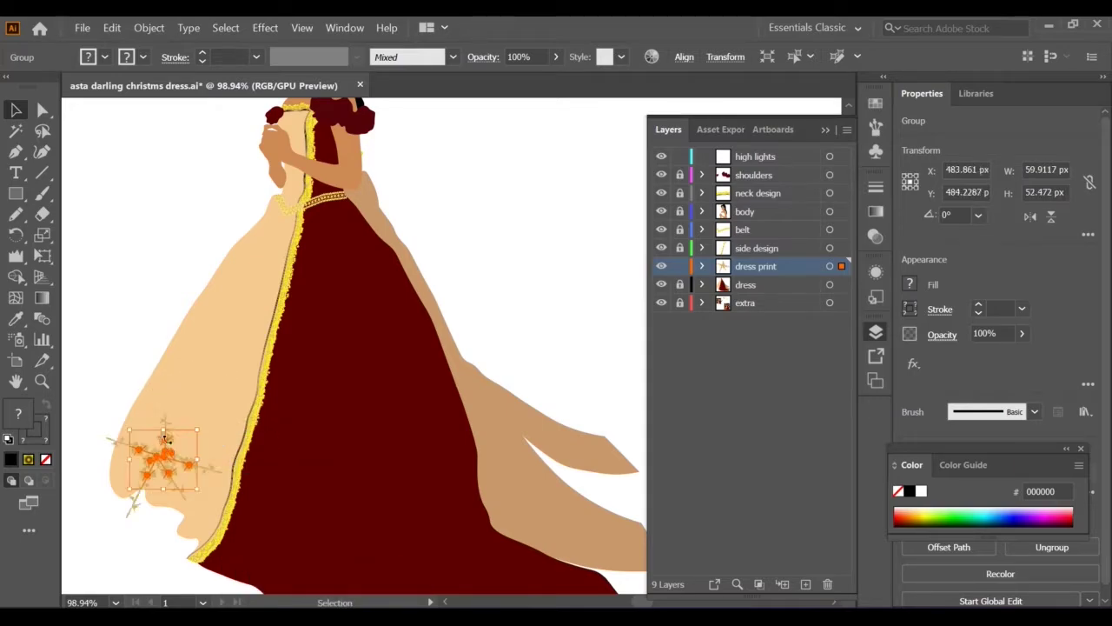
# Enlarge the rose print to about 193 × 169 px and move it to the blank area right of the gown
pyautogui.moveTo(183, 430); pyautogui.dragTo(259, 364)
pyautogui.click(489, 280)
pyautogui.moveTo(153, 452)
pyautogui.mouseDown()
pyautogui.moveTo(303, 352)
pyautogui.moveTo(538, 229)
pyautogui.mouseUp()
pyautogui.click(329, 352)
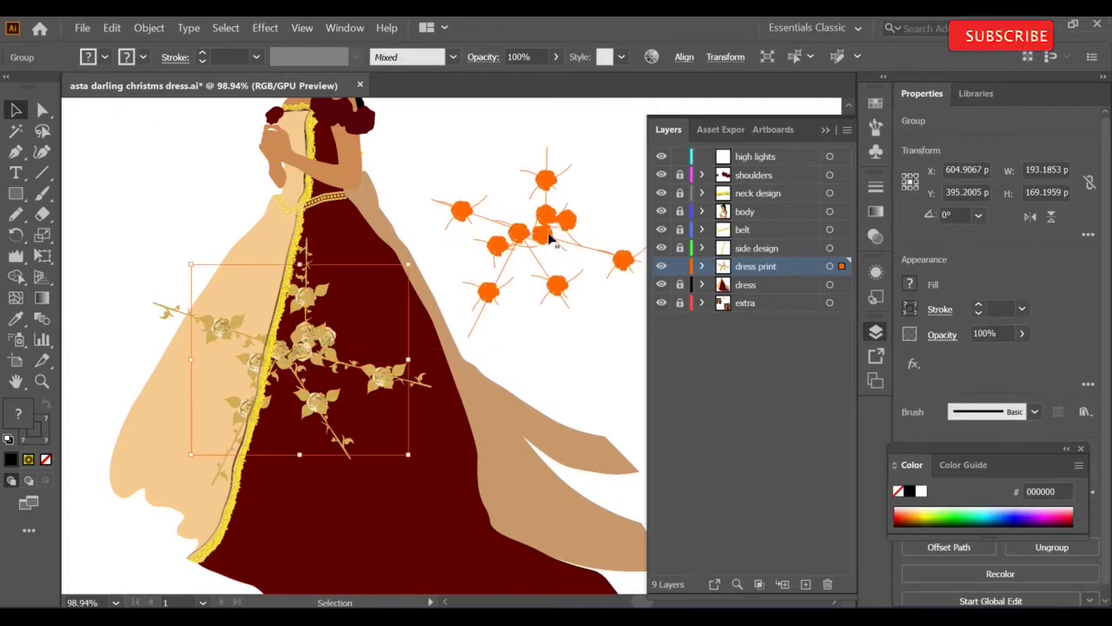
# Set the Paintbrush to the Dots pattern brush with a 1 pt stroke for detailing the rose print
pyautogui.scroll(6, 571, 211)
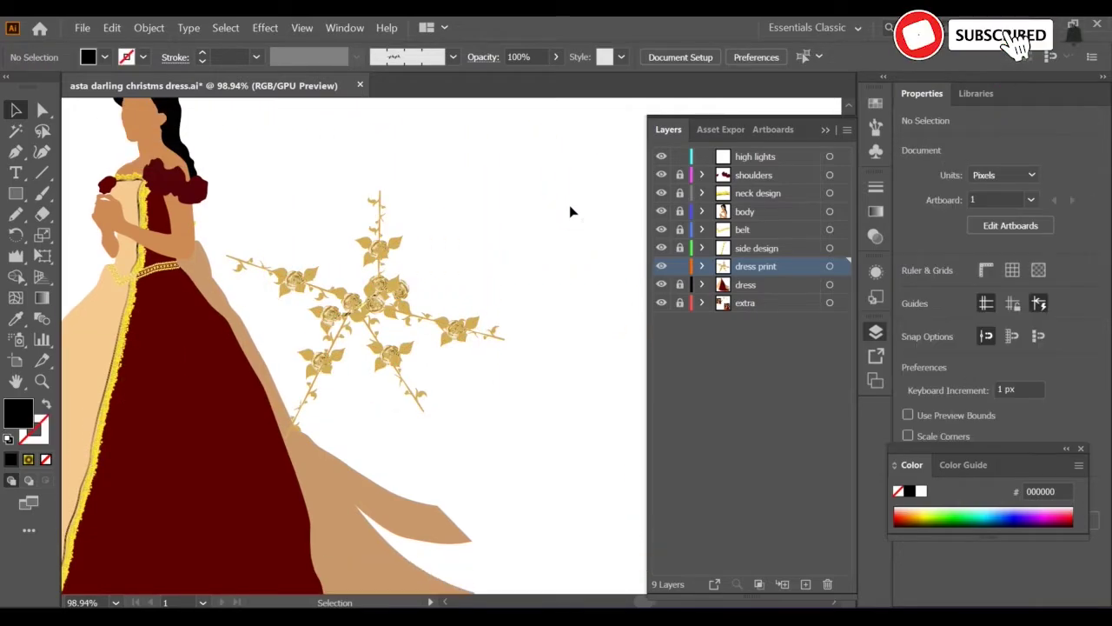
pyautogui.press('b')
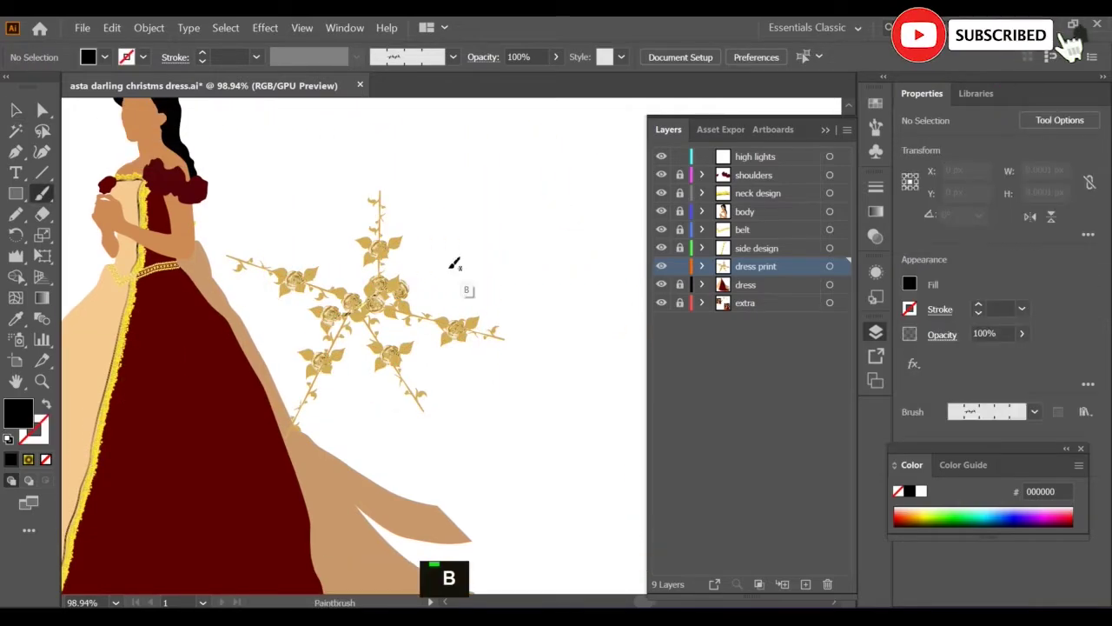
pyautogui.click(1034, 411)
pyautogui.scroll(6, 944, 483)
pyautogui.scroll(-6, 951, 460)
pyautogui.click(944, 508)
pyautogui.press('b')
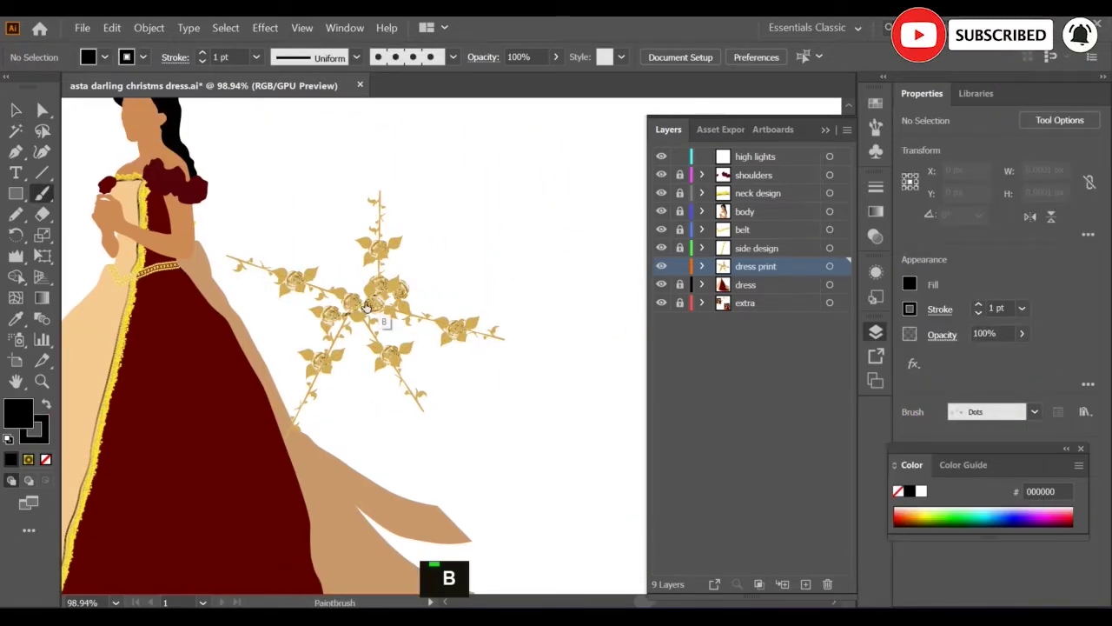
# Delete surplus leaf pieces around the print's central stem and extend the gradient stem with its end roses moved outward
pyautogui.press('Delete')
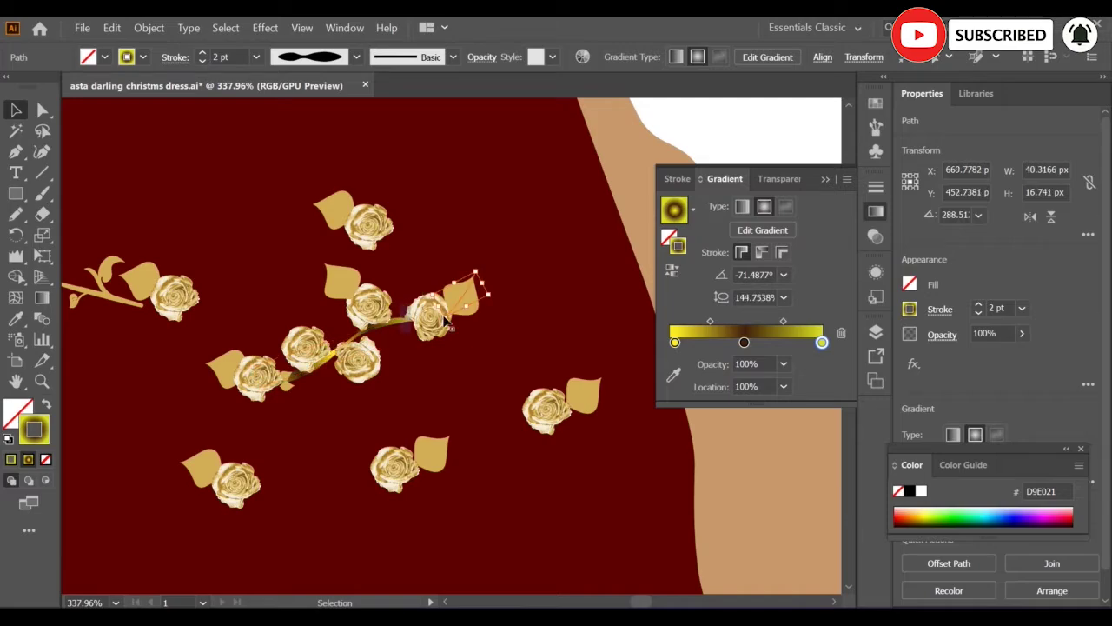
pyautogui.moveTo(443, 321); pyautogui.dragTo(420, 315)
pyautogui.click(390, 322)
pyautogui.moveTo(251, 386); pyautogui.dragTo(225, 401)
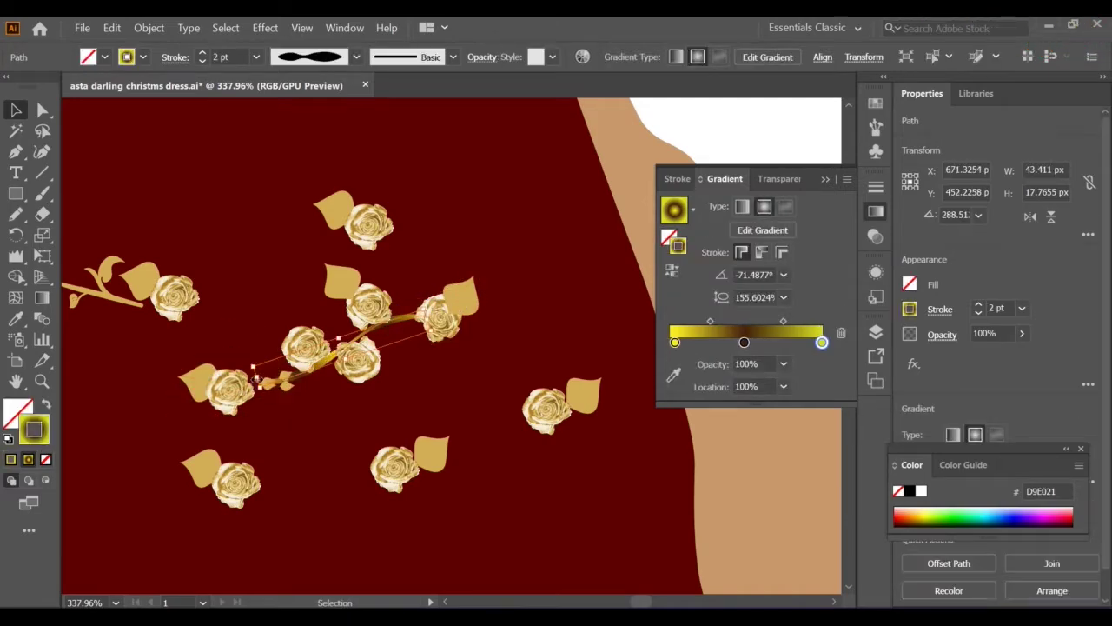
pyautogui.press('Delete')
pyautogui.press('Delete')
pyautogui.press('Delete')
pyautogui.press('v')
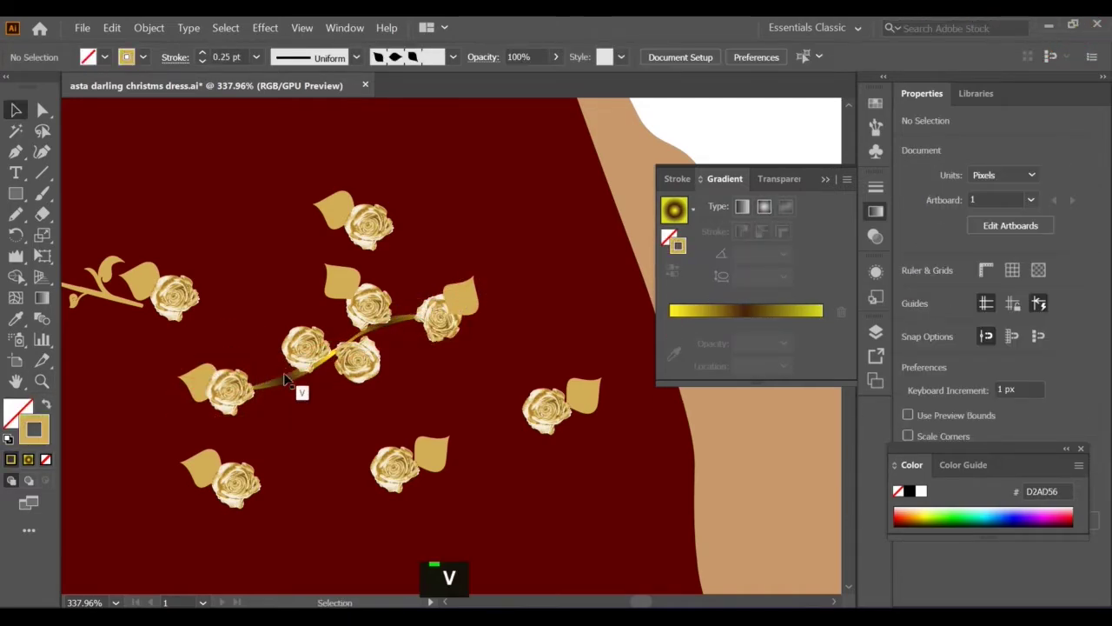
pyautogui.press('z')
pyautogui.keyDown('alt'); pyautogui.click(283, 374); pyautogui.keyUp('alt')
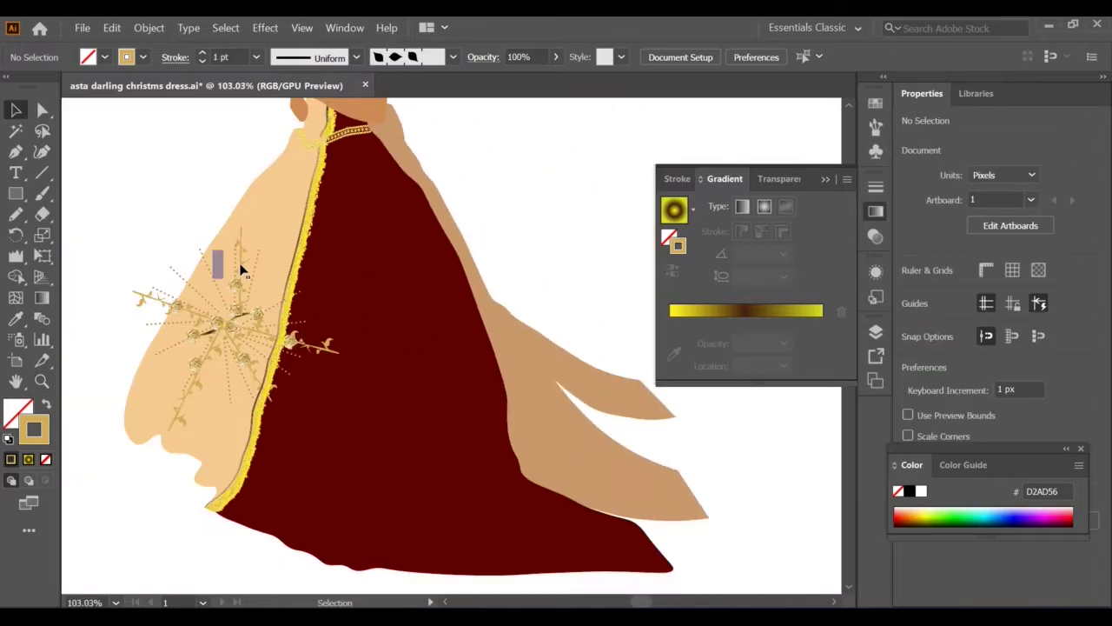
# Replace the straight vines in the rose print with curved gold vine sprigs painted at 0.25 pt
pyautogui.click(240, 265)
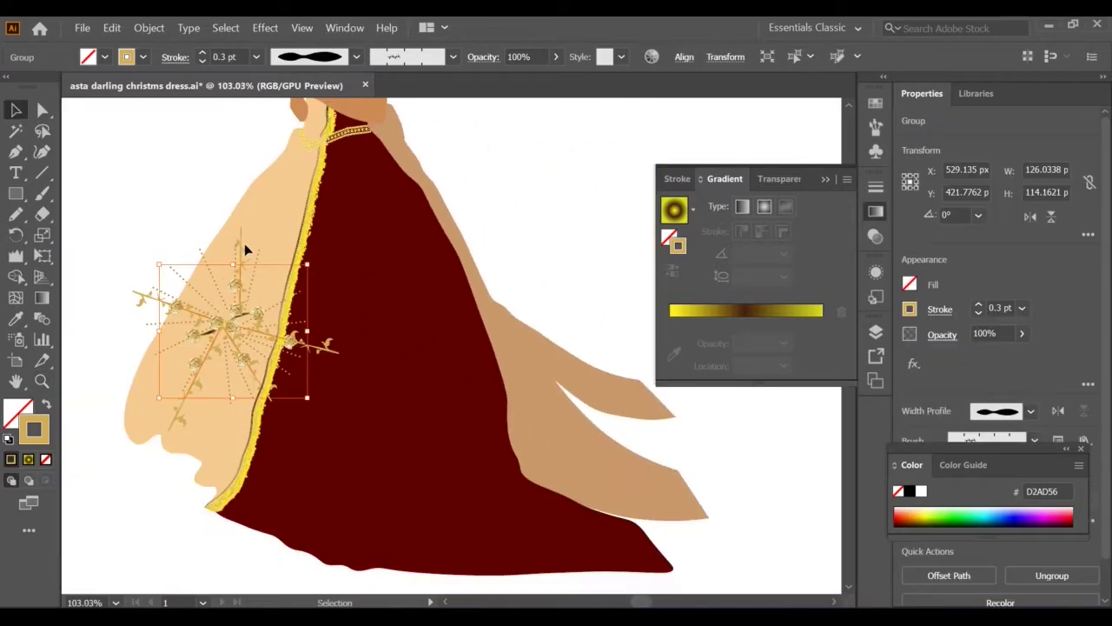
pyautogui.press('b')
pyautogui.moveTo(165, 232); pyautogui.dragTo(308, 205)
pyautogui.scroll(4, 180, 316)
pyautogui.click(322, 377)
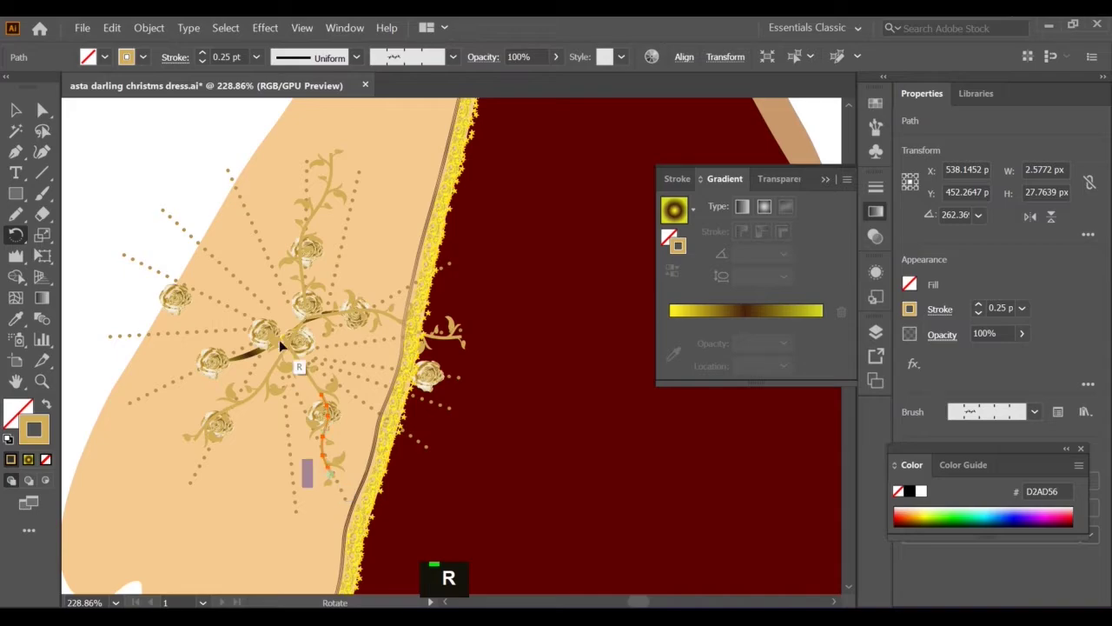
# Add a copy of the lower curved vine sprig rotated around the cluster's centre to the left side
pyautogui.press('r')
pyautogui.click(299, 331)
pyautogui.moveTo(342, 476); pyautogui.dragTo(156, 384)
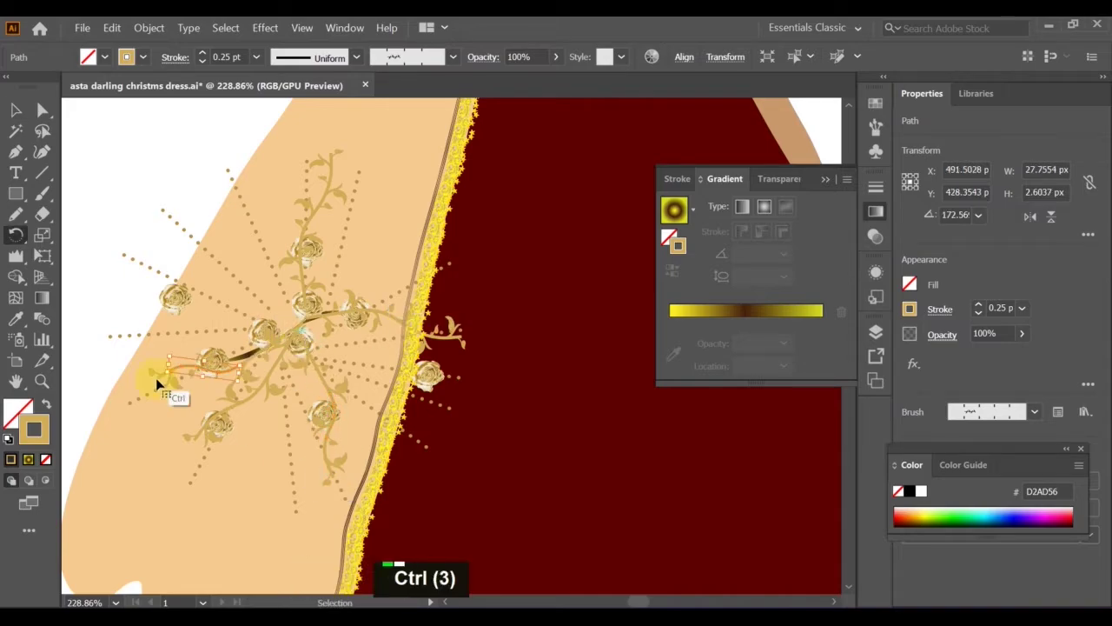
# Select all the curved vine sprigs of the print and send them behind the roses
pyautogui.keyDown('shift'); pyautogui.click(347, 392); pyautogui.keyUp('shift')
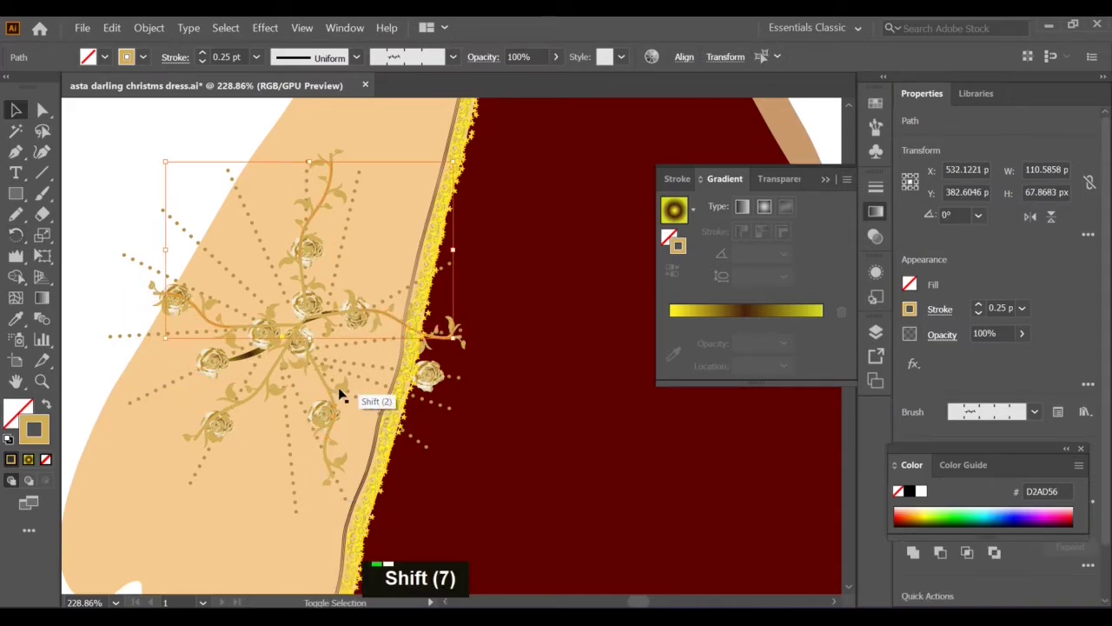
pyautogui.keyDown('shift'); pyautogui.click(247, 396); pyautogui.keyUp('shift')
pyautogui.hotkey('ctrl', 'shift', '[')
pyautogui.click(133, 215)
# Select all the dotted lines radiating from the rose cluster and delete them
pyautogui.click(231, 178)
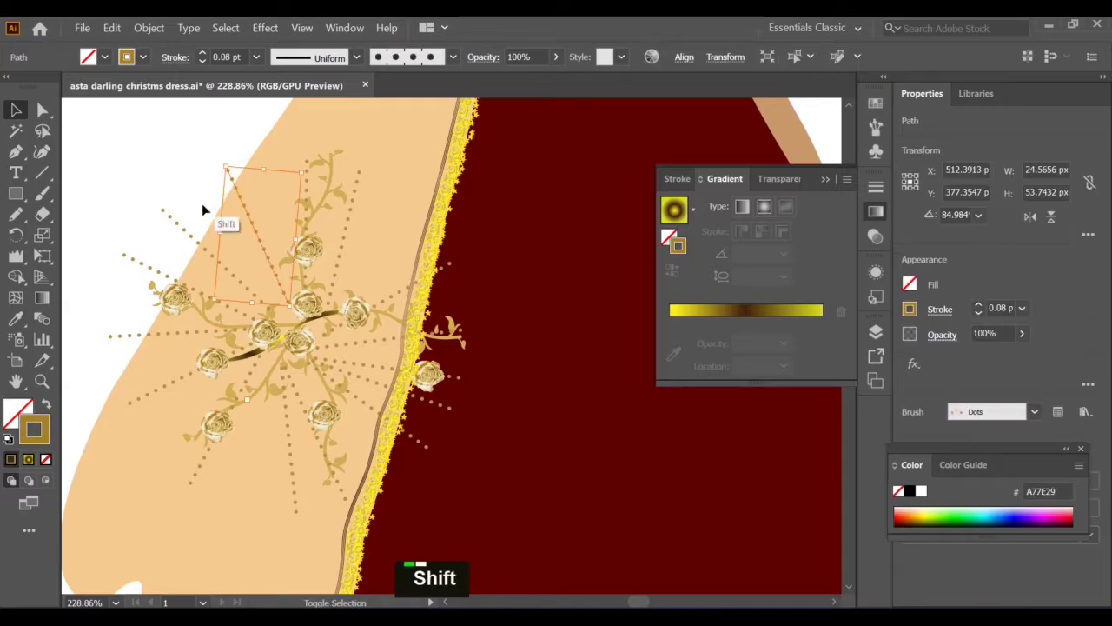
pyautogui.keyDown('shift'); pyautogui.click(180, 227); pyautogui.keyUp('shift')
pyautogui.keyDown('shift'); pyautogui.click(131, 258); pyautogui.keyUp('shift')
pyautogui.keyDown('shift'); pyautogui.click(113, 336); pyautogui.keyUp('shift')
pyautogui.keyDown('shift'); pyautogui.click(133, 401); pyautogui.keyUp('shift')
pyautogui.keyDown('shift'); pyautogui.click(192, 479); pyautogui.keyUp('shift')
pyautogui.keyDown('shift'); pyautogui.click(296, 508); pyautogui.keyUp('shift')
pyautogui.keyDown('shift'); pyautogui.click(387, 371); pyautogui.keyUp('shift')
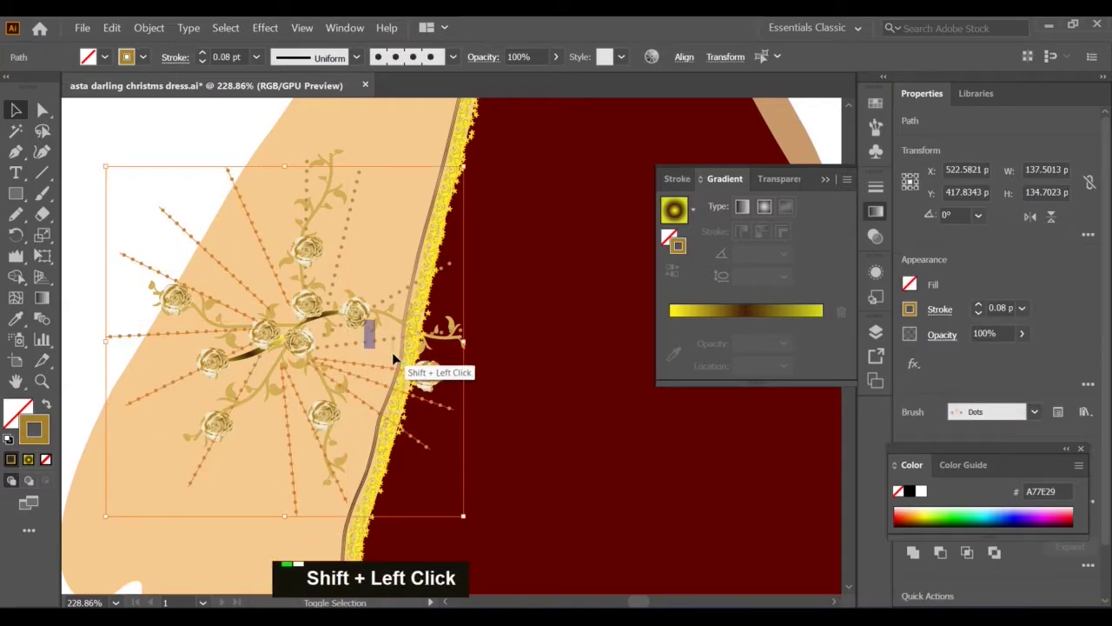
pyautogui.press('Delete')
pyautogui.click(452, 56)
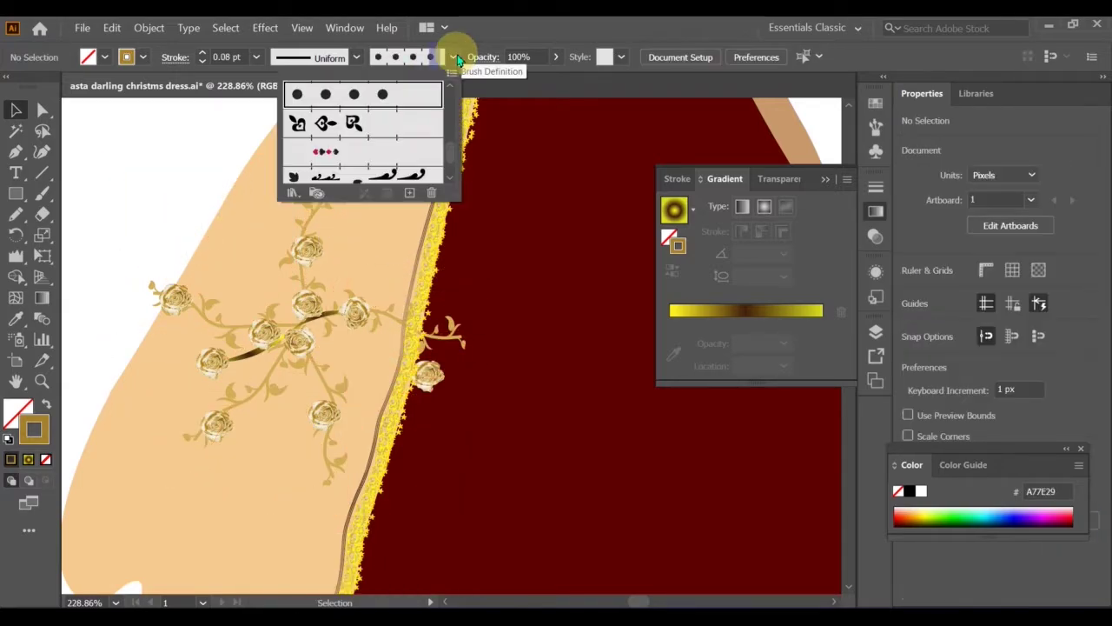
pyautogui.scroll(-5, 409, 142)
pyautogui.scroll(5, 256, 237)
pyautogui.press('b')
pyautogui.moveTo(241, 56); pyautogui.dragTo(162, 78)
pyautogui.write('0.25')
pyautogui.press('Return')
pyautogui.moveTo(236, 186)
pyautogui.mouseDown()
pyautogui.moveTo(252, 261)
pyautogui.moveTo(261, 196)
pyautogui.mouseUp()
pyautogui.hotkey('ctrl', 'z')
pyautogui.click(45, 441)
pyautogui.click(228, 331)
pyautogui.press('b')
pyautogui.moveTo(233, 348); pyautogui.dragTo(199, 484)
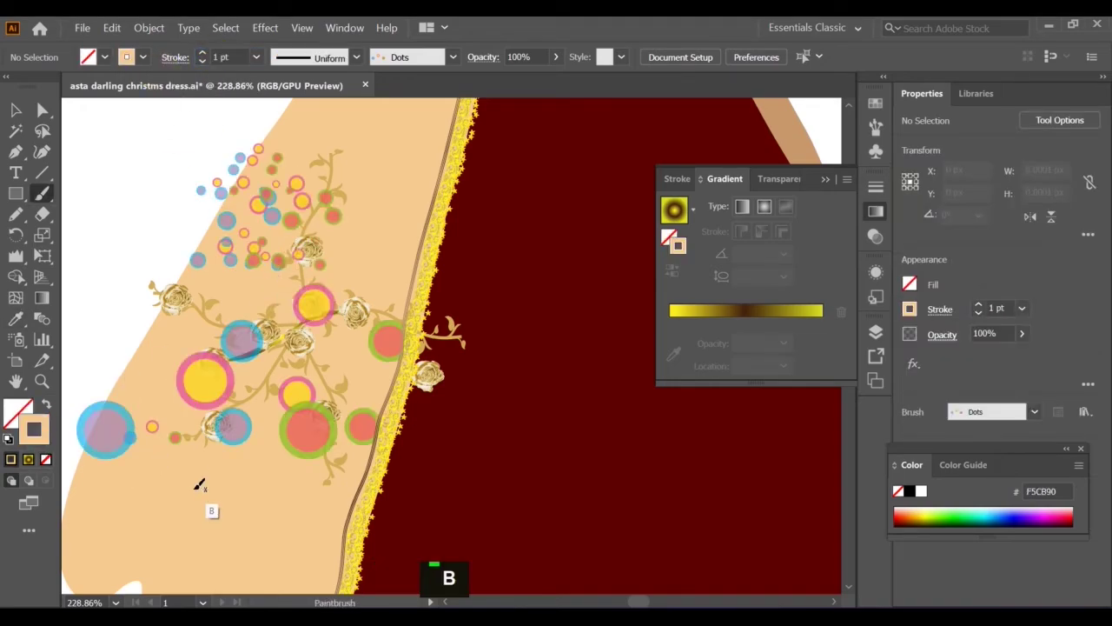
pyautogui.hotkey('ctrl', 'z')
pyautogui.hotkey('ctrl', 'z')
pyautogui.hotkey('ctrl', 'z')
pyautogui.hotkey('ctrl', 'z')
pyautogui.click(452, 56)
pyautogui.click(297, 95)
pyautogui.press('b')
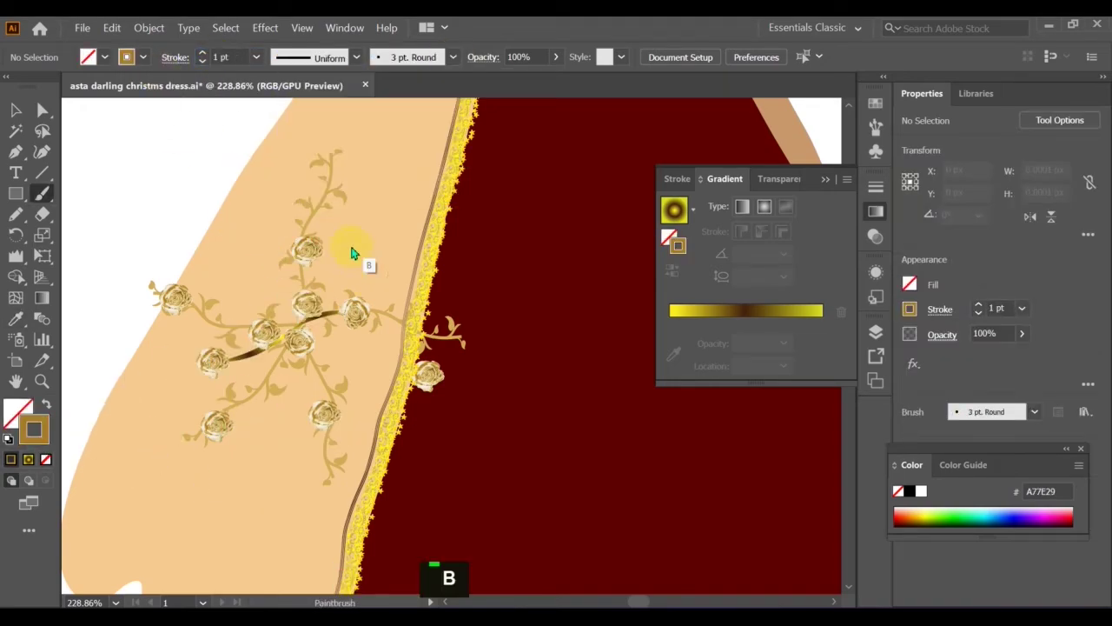
# Paint a curved line with the plain round Dots pattern brush between the roses and the lace, and thin its stroke to 0.25 pt
pyautogui.click(997, 408)
pyautogui.scroll(-14, 968, 483)
pyautogui.click(967, 459)
pyautogui.press('b')
pyautogui.click(1030, 410)
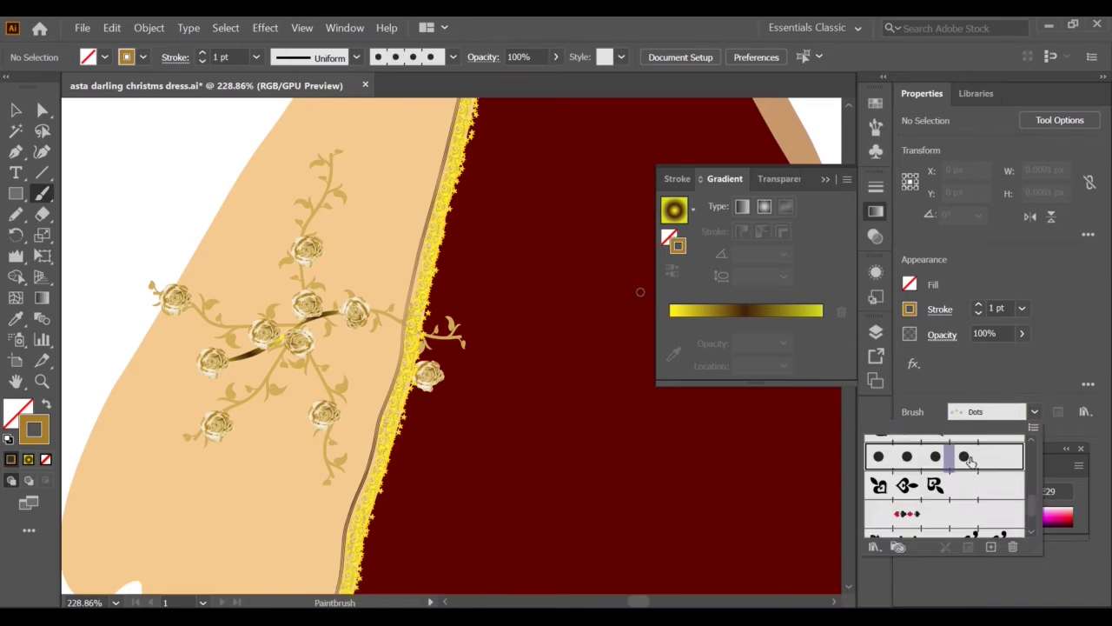
pyautogui.click(202, 61)
pyautogui.press('v')
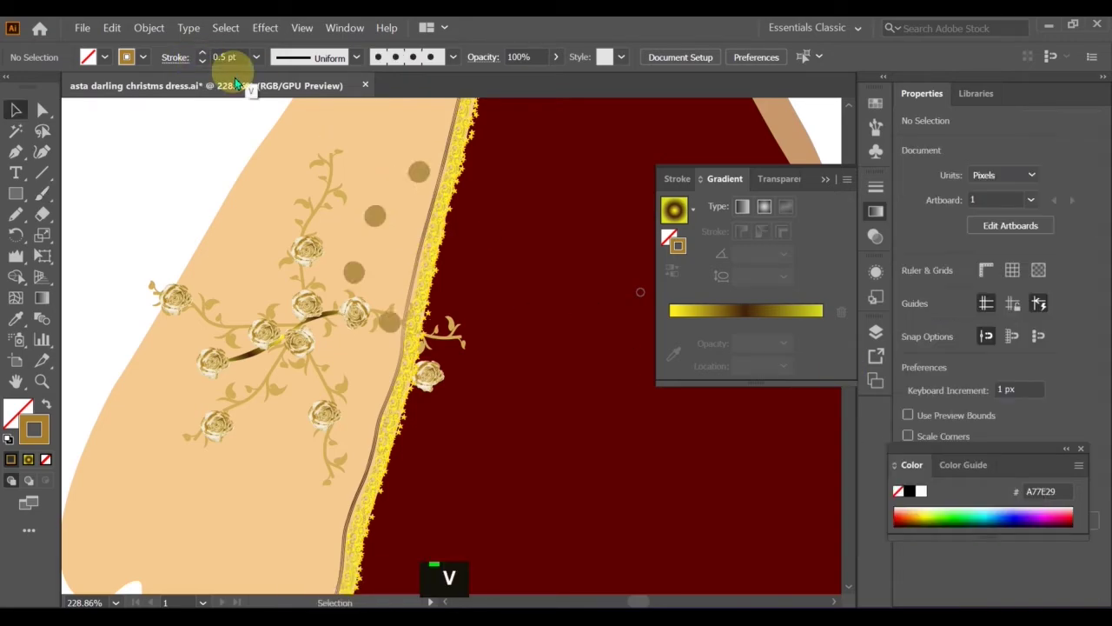
pyautogui.click(419, 171)
pyautogui.click(203, 62)
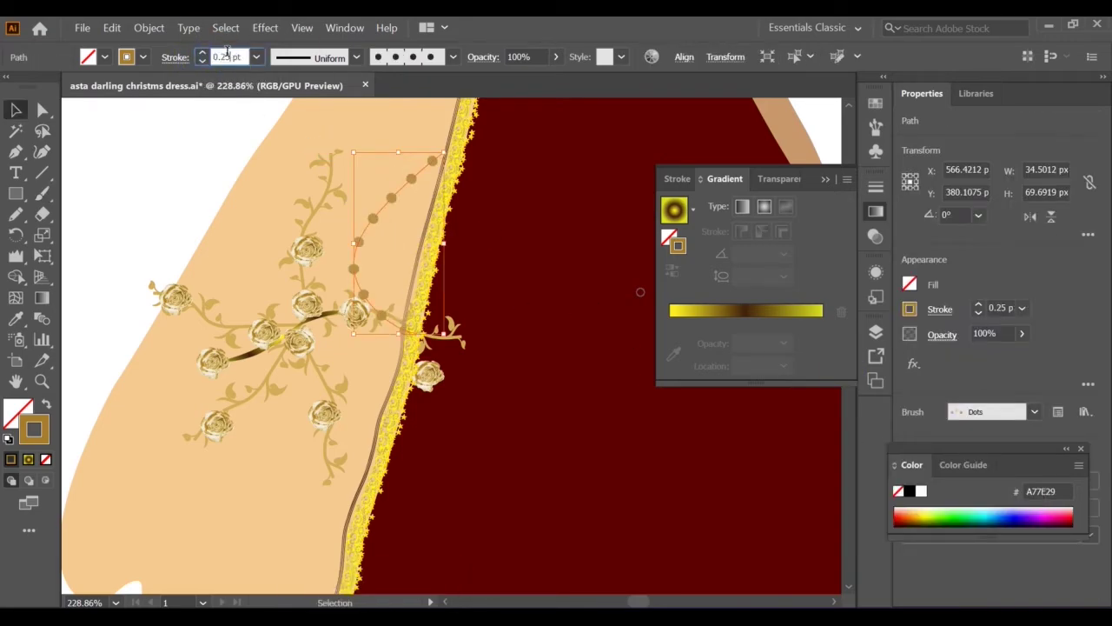
# Recolour the dotted line's stroke to golden yellow EABF0A
pyautogui.doubleClick(35, 428)
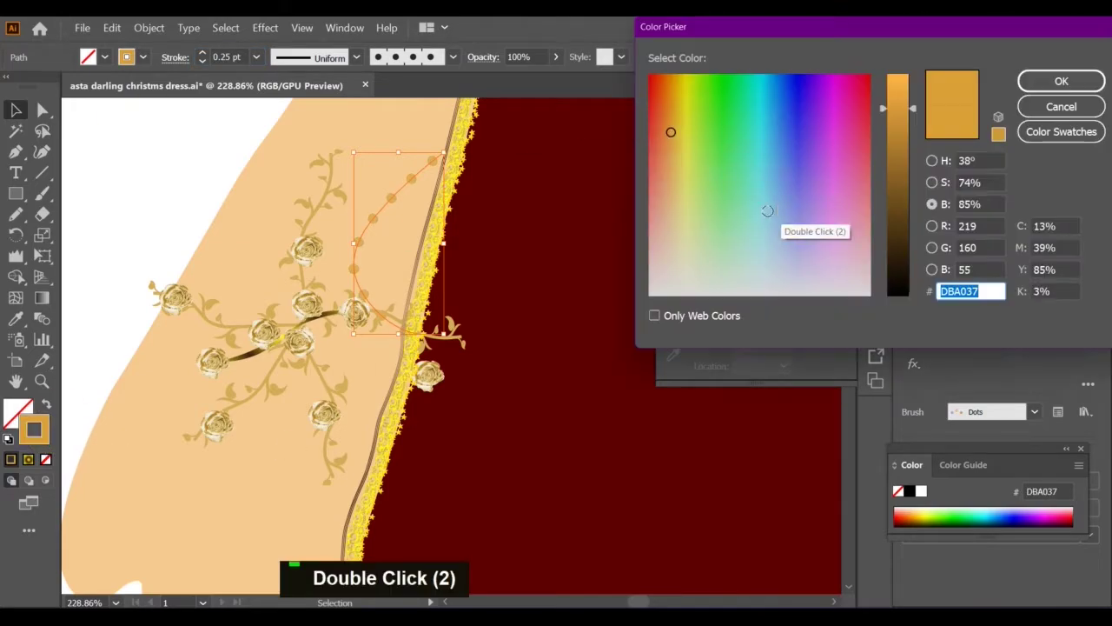
pyautogui.click(1062, 79)
pyautogui.doubleClick(35, 440)
pyautogui.click(926, 205)
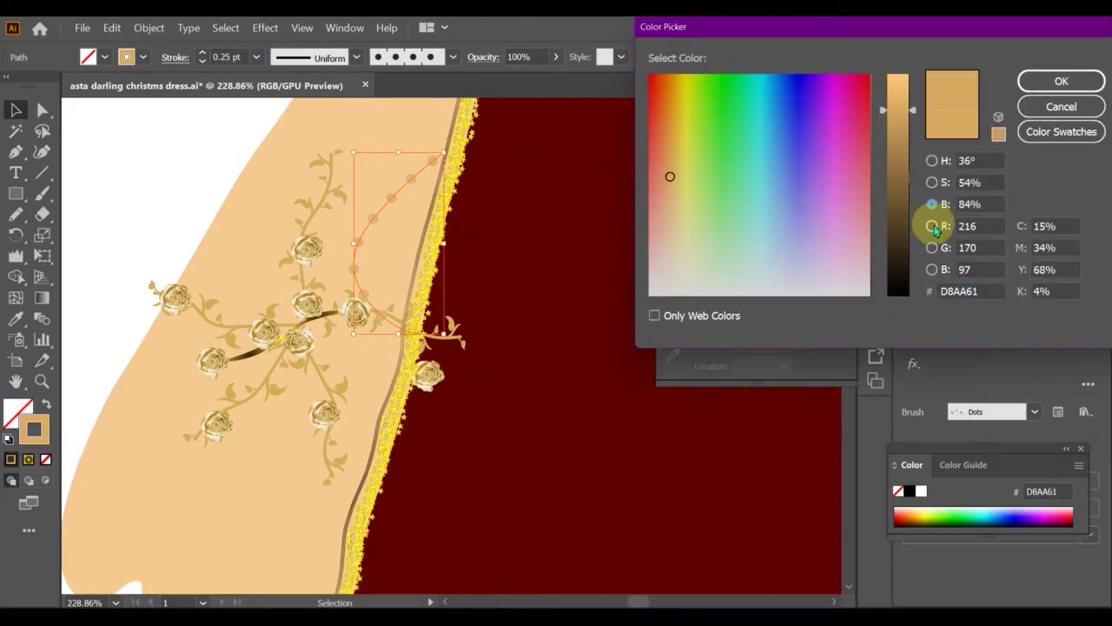
pyautogui.click(927, 225)
pyautogui.click(928, 268)
pyautogui.click(895, 255)
pyautogui.click(1049, 80)
pyautogui.doubleClick(41, 437)
pyautogui.click(854, 124)
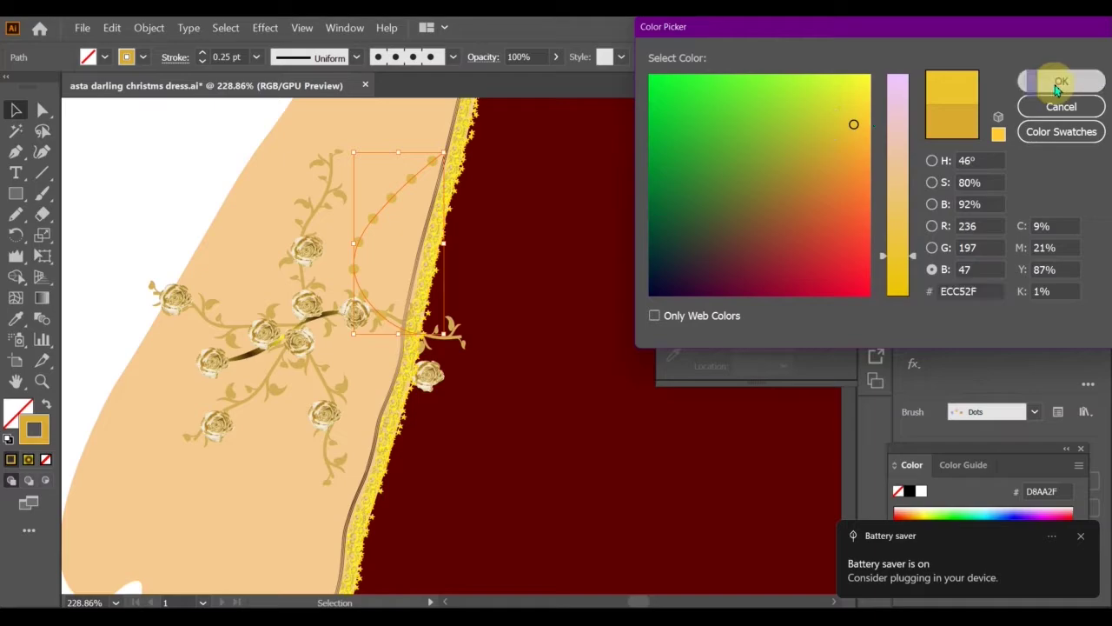
pyautogui.click(1059, 86)
pyautogui.doubleClick(43, 435)
pyautogui.click(930, 204)
pyautogui.click(680, 104)
pyautogui.click(1040, 83)
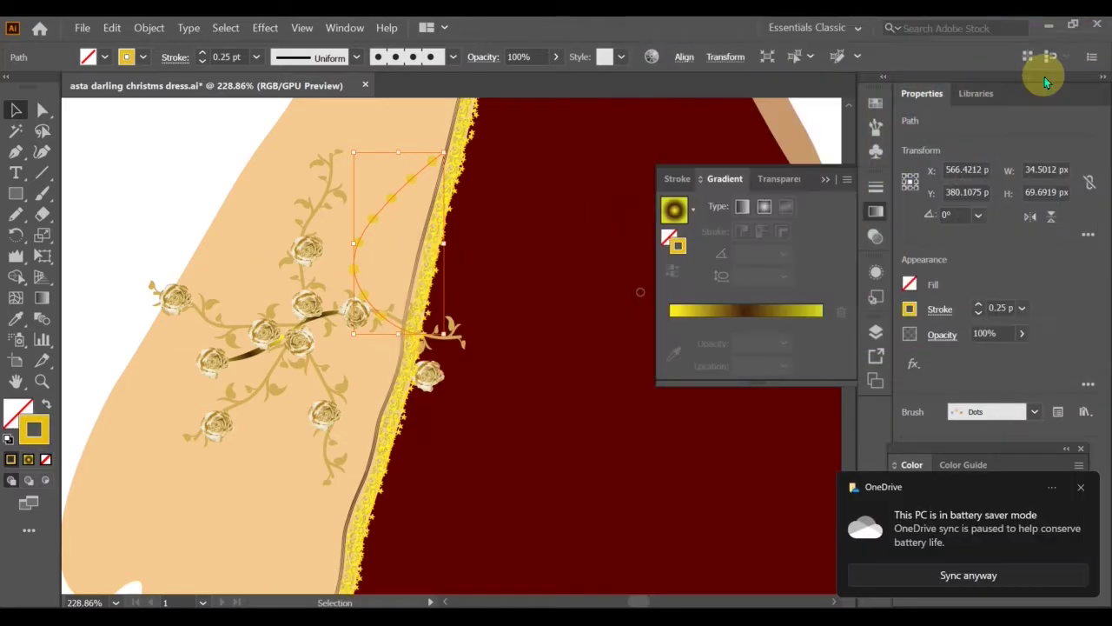
# Thin the dotted line's stroke further and paint more wavy dotted sprigs around the rose cluster
pyautogui.click(224, 57)
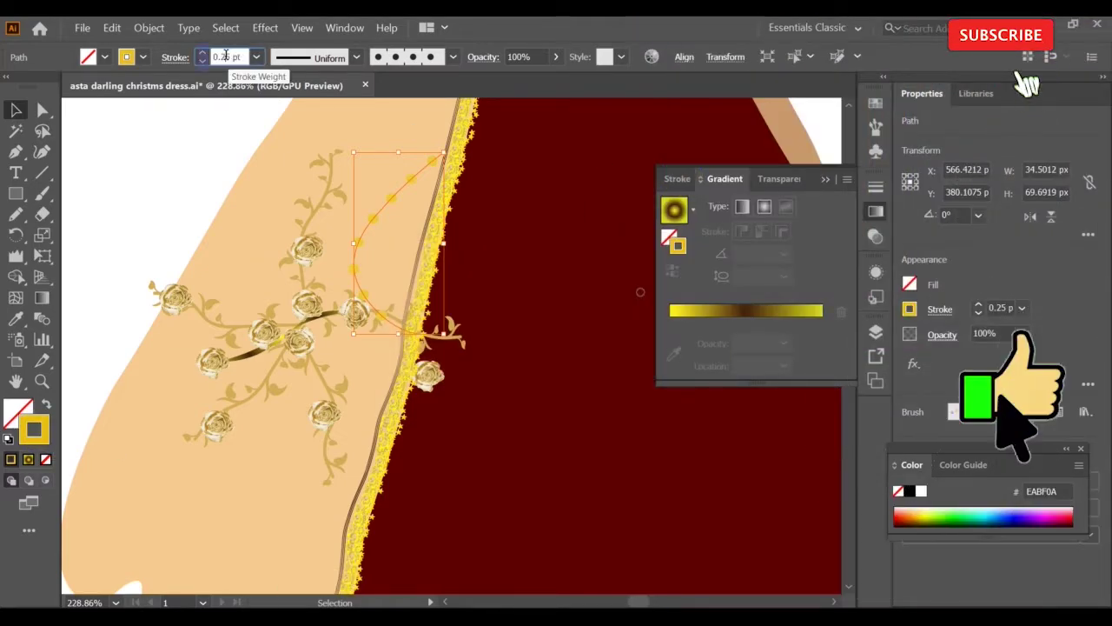
pyautogui.press('BackSpace')
pyautogui.write('1')
pyautogui.press('Return')
pyautogui.press('v')
pyautogui.moveTo(374, 221); pyautogui.dragTo(261, 188)
pyautogui.press('b')
# Scale the grouped rose print down slightly and place copies of it across the skirt and on the bodice
pyautogui.moveTo(445, 496); pyautogui.dragTo(437, 476)
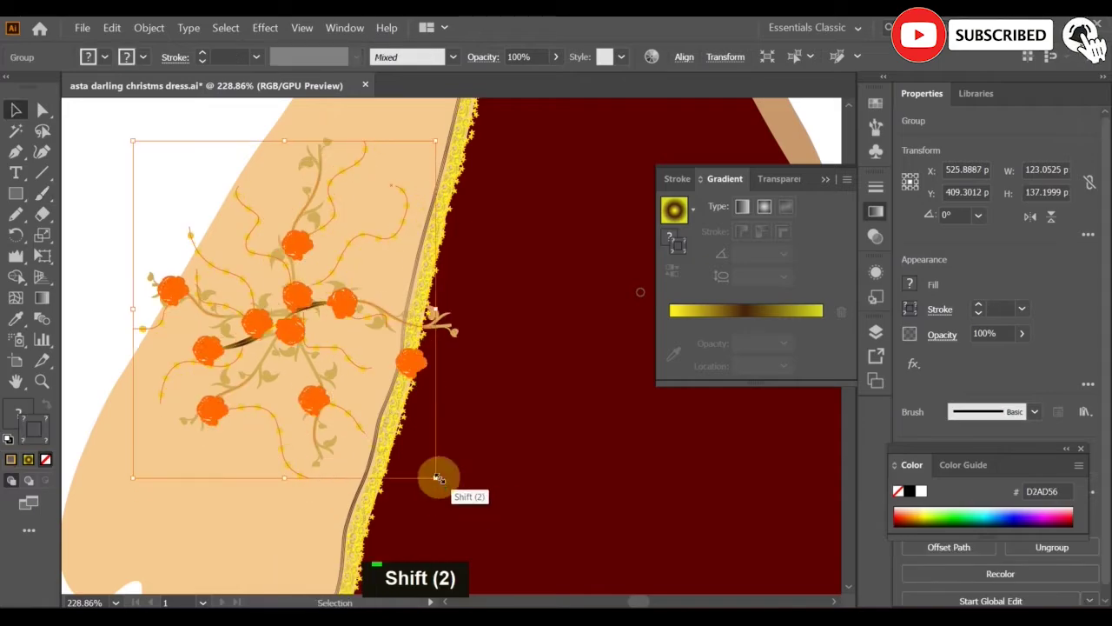
pyautogui.press('z')
pyautogui.keyDown('alt'); pyautogui.click(437, 476); pyautogui.keyUp('alt')
pyautogui.press('v')
pyautogui.click(234, 313)
pyautogui.click(363, 383)
pyautogui.hotkey('ctrl', 'c')
pyautogui.hotkey('ctrl', 'shift', 'v')
pyautogui.moveTo(363, 383); pyautogui.dragTo(404, 252)
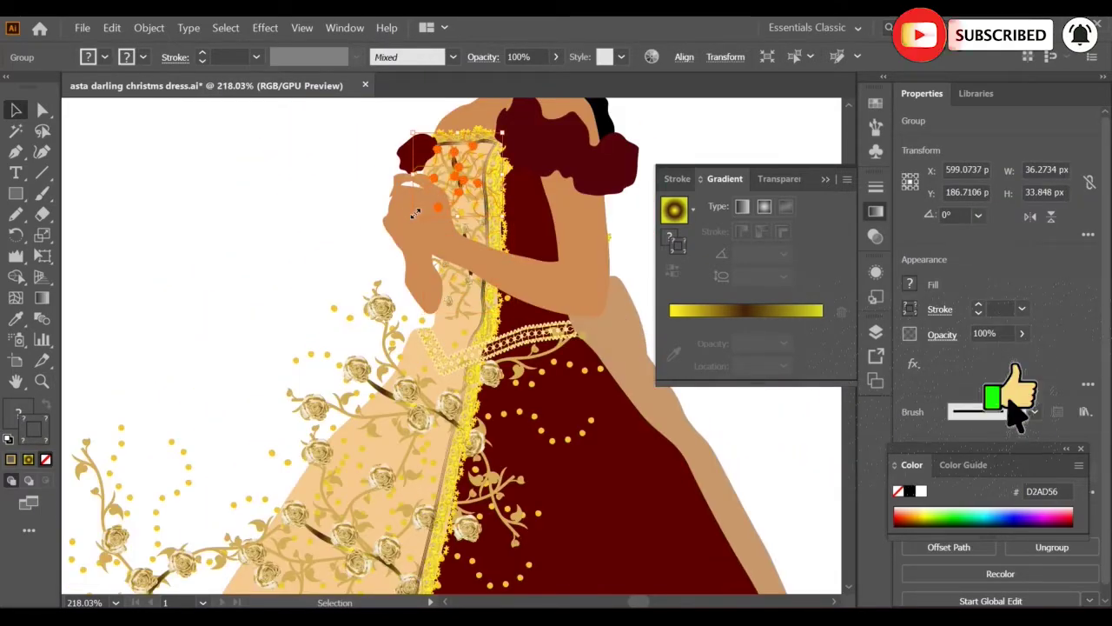
# Shrink the bodice copy of the print about its centre and move it to fit below the neckline
pyautogui.moveTo(415, 213); pyautogui.dragTo(430, 196)
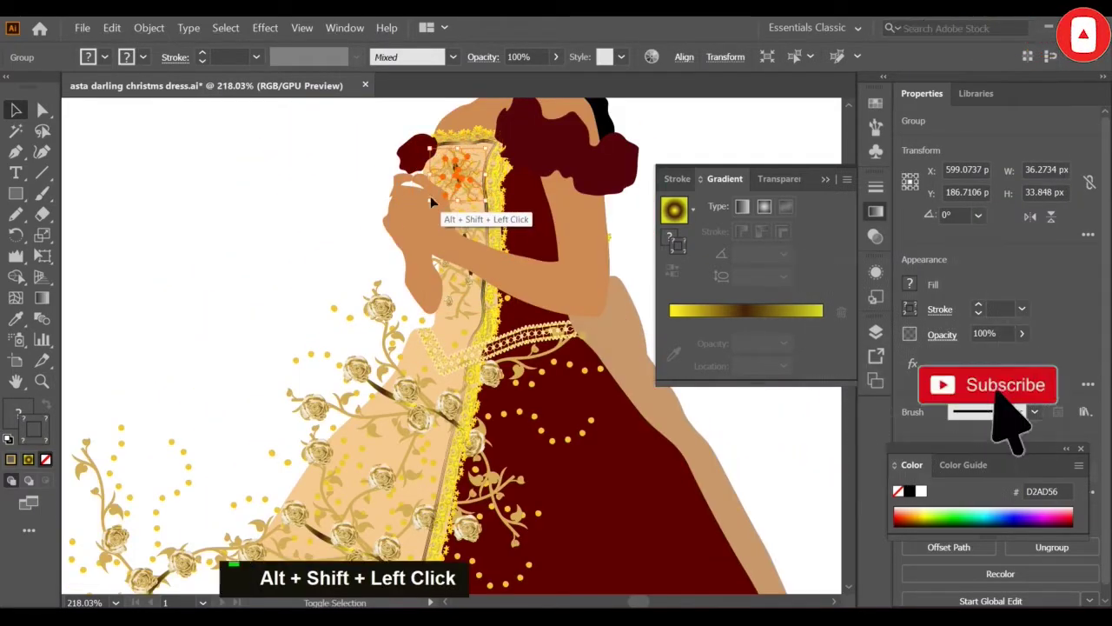
pyautogui.moveTo(470, 141); pyautogui.dragTo(465, 153)
pyautogui.click(310, 180)
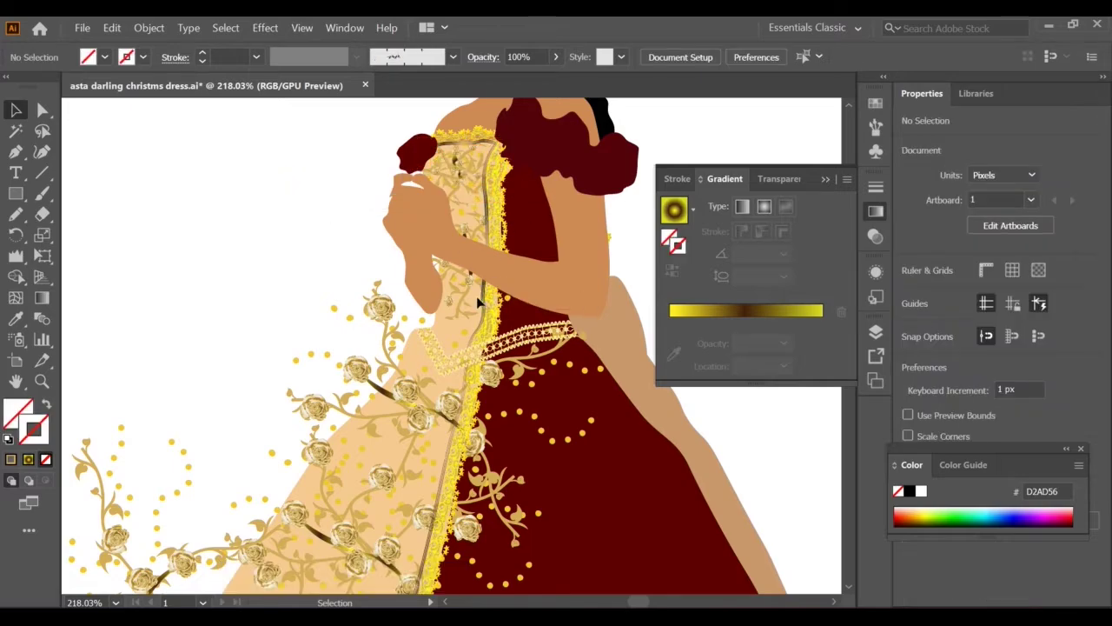
# Fit a stretched copy of the rose print on the lower bodice between the arm and the belt
pyautogui.click(469, 134)
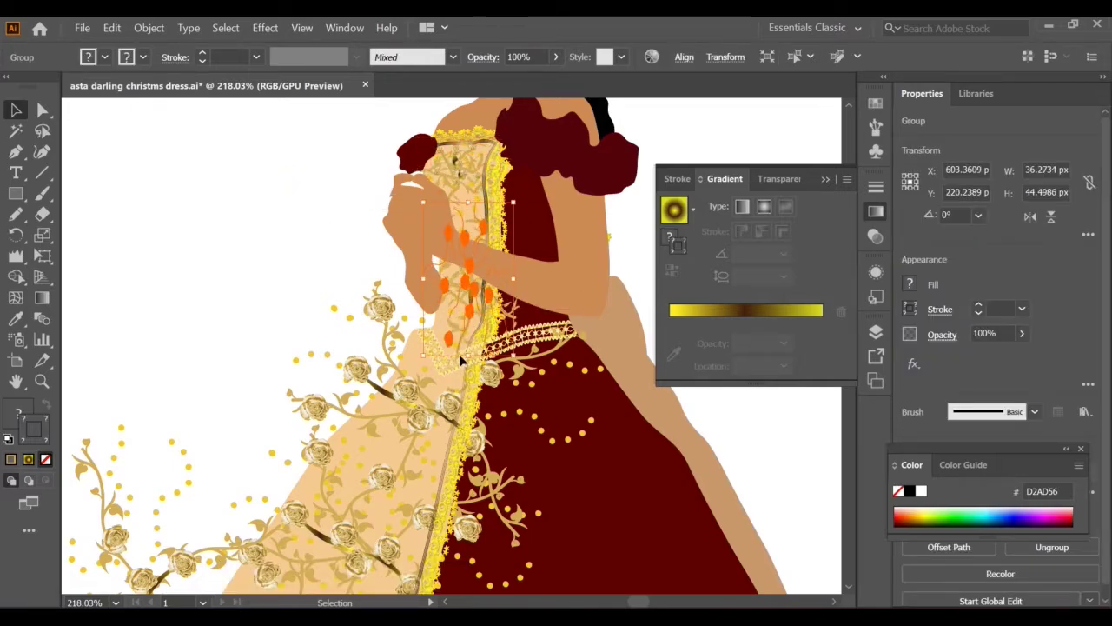
pyautogui.press('z')
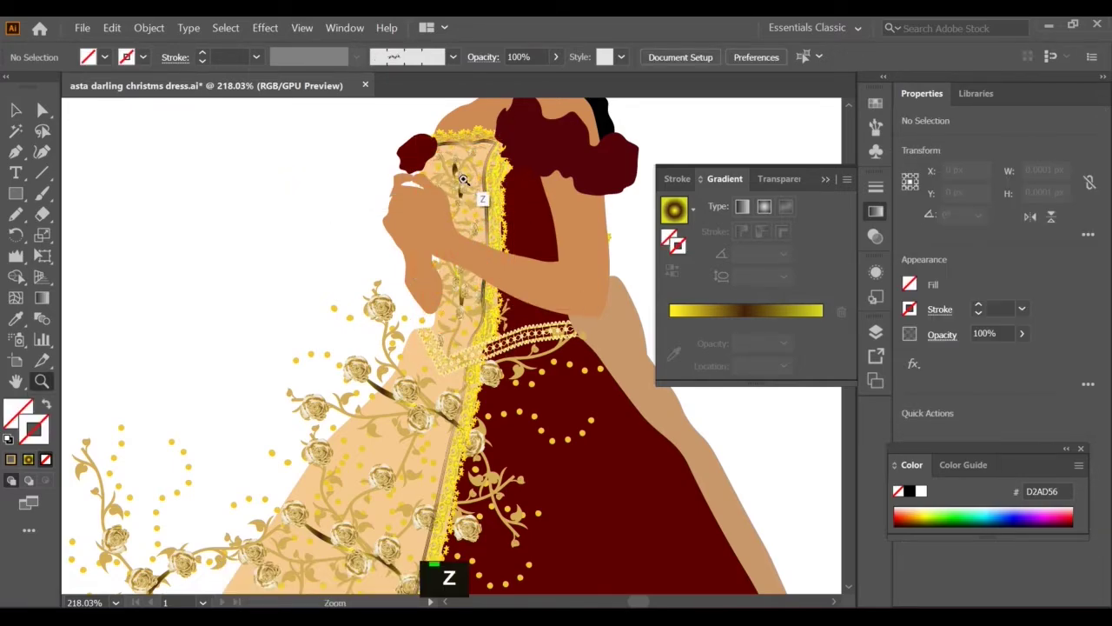
pyautogui.click(483, 191)
pyautogui.press('v')
pyautogui.moveTo(497, 297); pyautogui.dragTo(460, 449)
pyautogui.moveTo(346, 232); pyautogui.dragTo(355, 271)
pyautogui.click(251, 382)
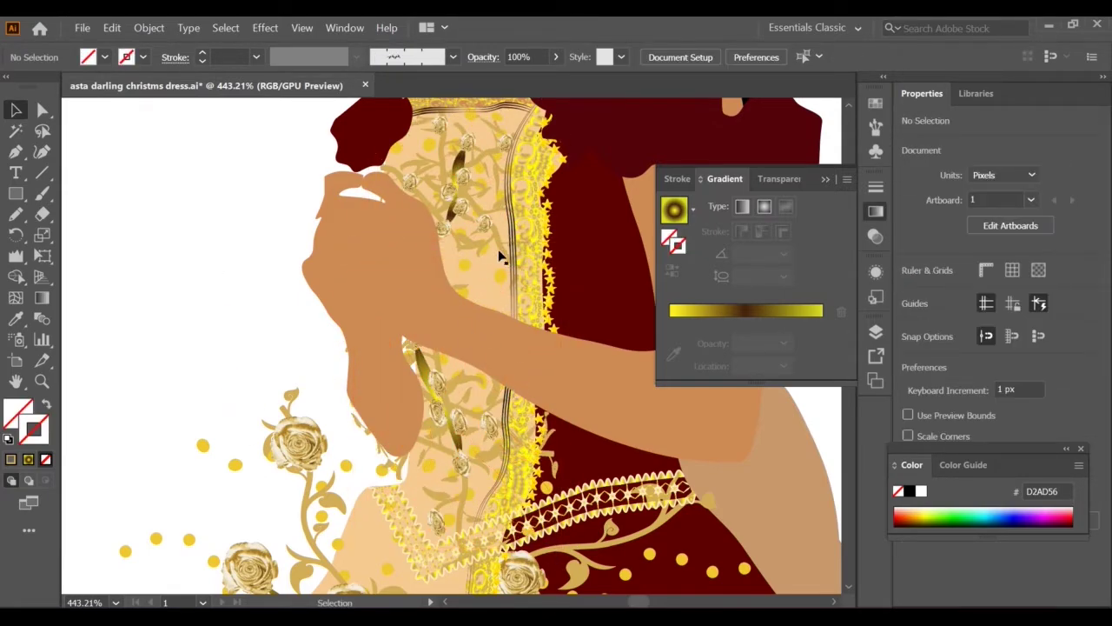
# Resize and reposition the upper bodice print so it covers the beige panel between the hand and the lace
pyautogui.click(499, 252)
pyautogui.moveTo(531, 296); pyautogui.dragTo(544, 317)
pyautogui.moveTo(377, 317); pyautogui.dragTo(392, 312)
pyautogui.moveTo(464, 199); pyautogui.dragTo(448, 197)
pyautogui.click(416, 208)
# Select every copy of the rose print on the bodice and skirt and cut them all from the artwork
pyautogui.click(460, 469)
pyautogui.keyDown('shift'); pyautogui.click(458, 212); pyautogui.keyUp('shift')
pyautogui.scroll(-6, 457, 352)
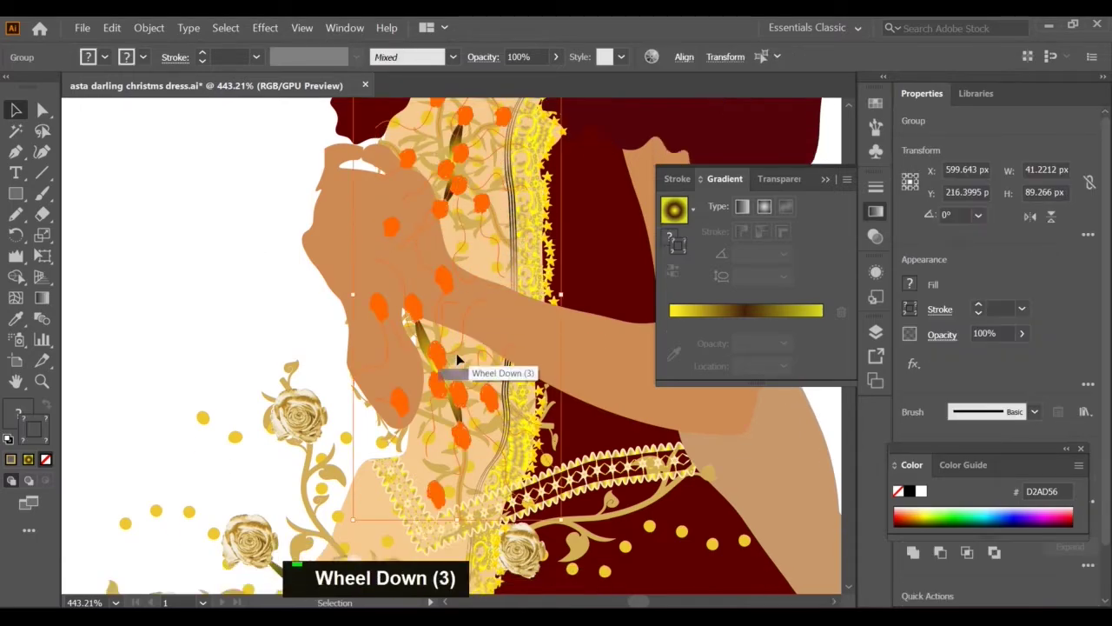
pyautogui.keyDown('shift'); pyautogui.click(421, 460); pyautogui.keyUp('shift')
pyautogui.scroll(-6, 420, 458)
pyautogui.press('z')
pyautogui.moveTo(420, 458); pyautogui.dragTo(374, 459)
pyautogui.press('v')
pyautogui.keyDown('shift'); pyautogui.click(339, 493); pyautogui.keyUp('shift')
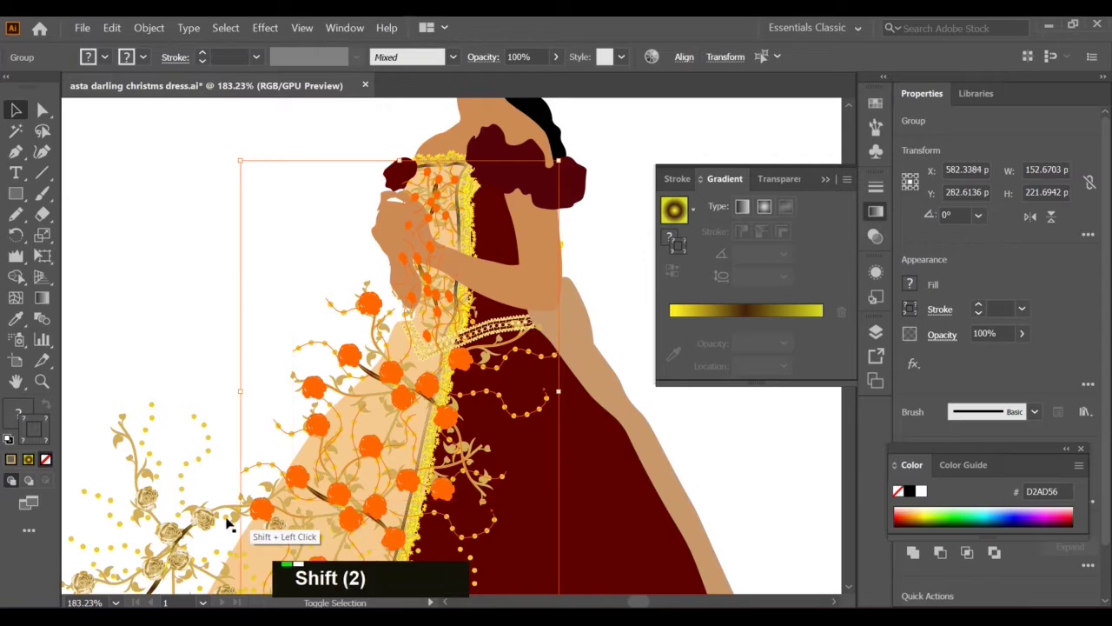
pyautogui.keyDown('shift'); pyautogui.click(206, 519); pyautogui.keyUp('shift')
pyautogui.scroll(-9, 205, 516)
pyautogui.hscroll(-2, 205, 516)
pyautogui.keyDown('shift'); pyautogui.click(340, 291); pyautogui.keyUp('shift')
pyautogui.keyDown('shift'); pyautogui.click(488, 315); pyautogui.keyUp('shift')
pyautogui.keyDown('shift'); pyautogui.click(168, 456); pyautogui.keyUp('shift')
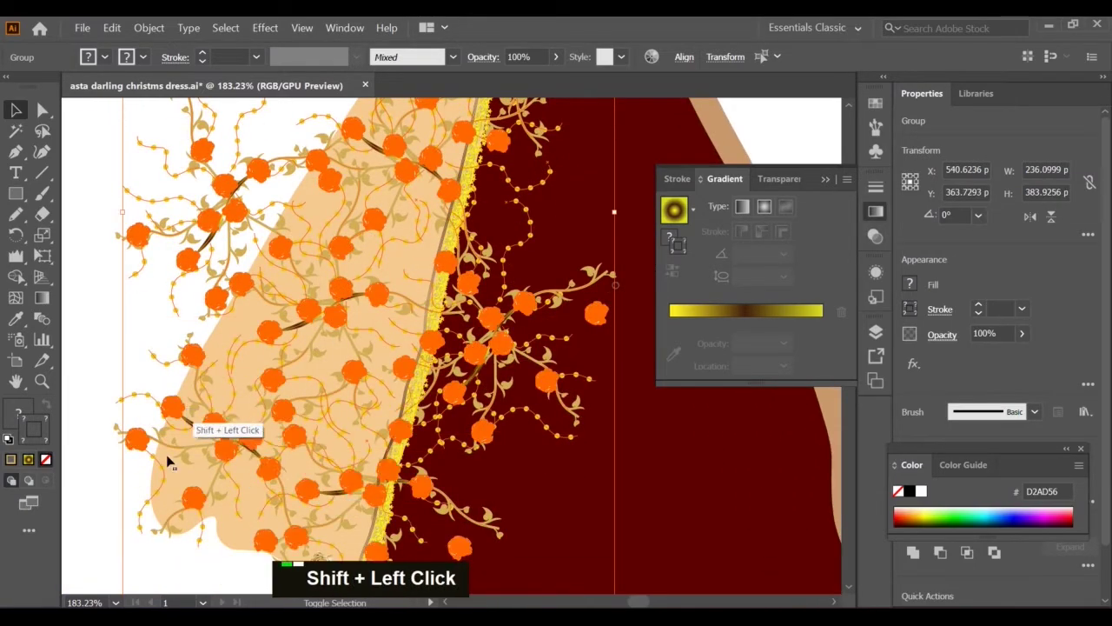
pyautogui.scroll(-5, 315, 535)
pyautogui.scroll(15, 316, 535)
pyautogui.scroll(-9, 315, 535)
pyautogui.scroll(-6, 316, 521)
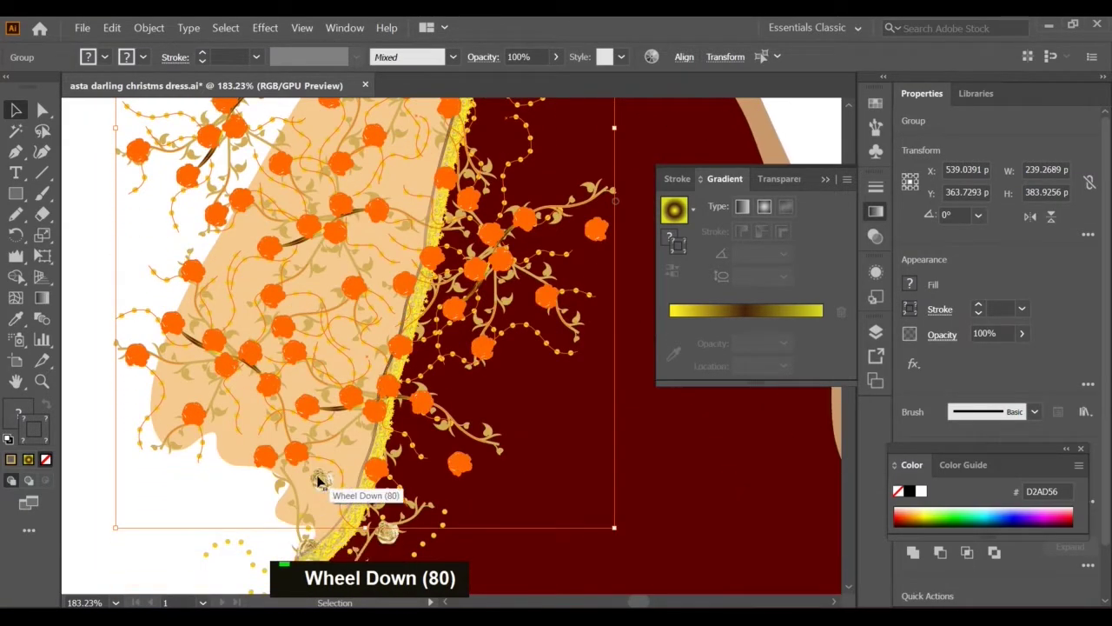
pyautogui.scroll(-2, 316, 487)
pyautogui.hotkey('ctrl', 'x')
# Unlock the dress layer, select the beige dress panel, and paste the cut prints into it using Draw Inside mode
pyautogui.press('z')
pyautogui.keyDown('alt'); pyautogui.click(317, 476); pyautogui.keyUp('alt')
pyautogui.scroll(-4, 354, 233)
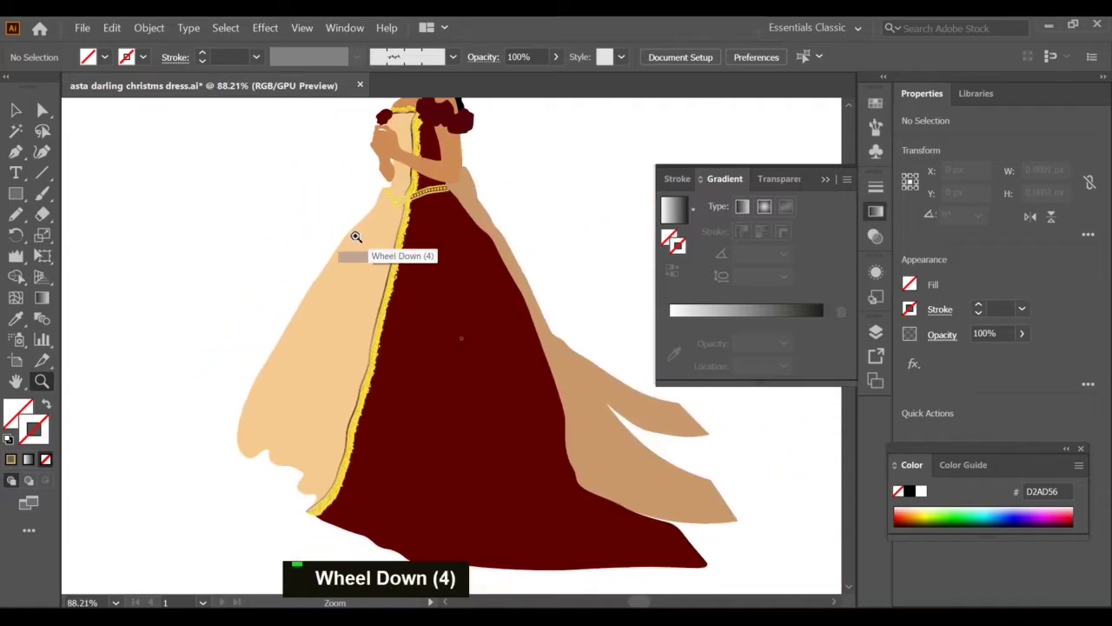
pyautogui.press('v')
pyautogui.click(874, 330)
pyautogui.click(679, 285)
pyautogui.click(325, 378)
pyautogui.click(46, 480)
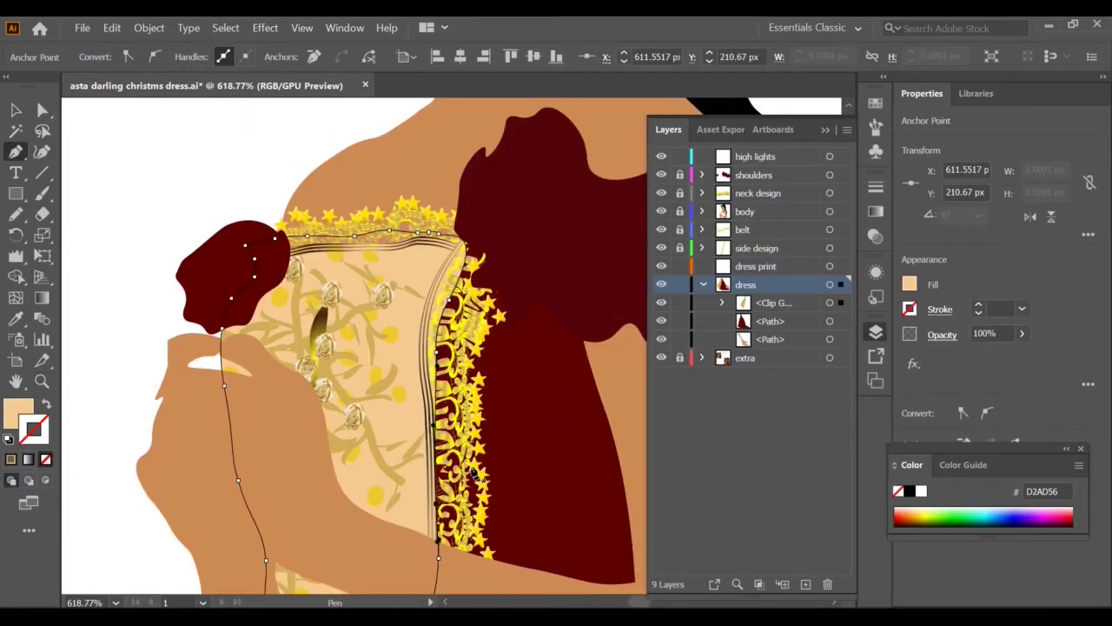
# Reshape the beige panel's edge along the lace by moving its anchor points from the bodice to the belt
pyautogui.moveTo(448, 302); pyautogui.dragTo(437, 301)
pyautogui.hotkey('ctrl', 'z')
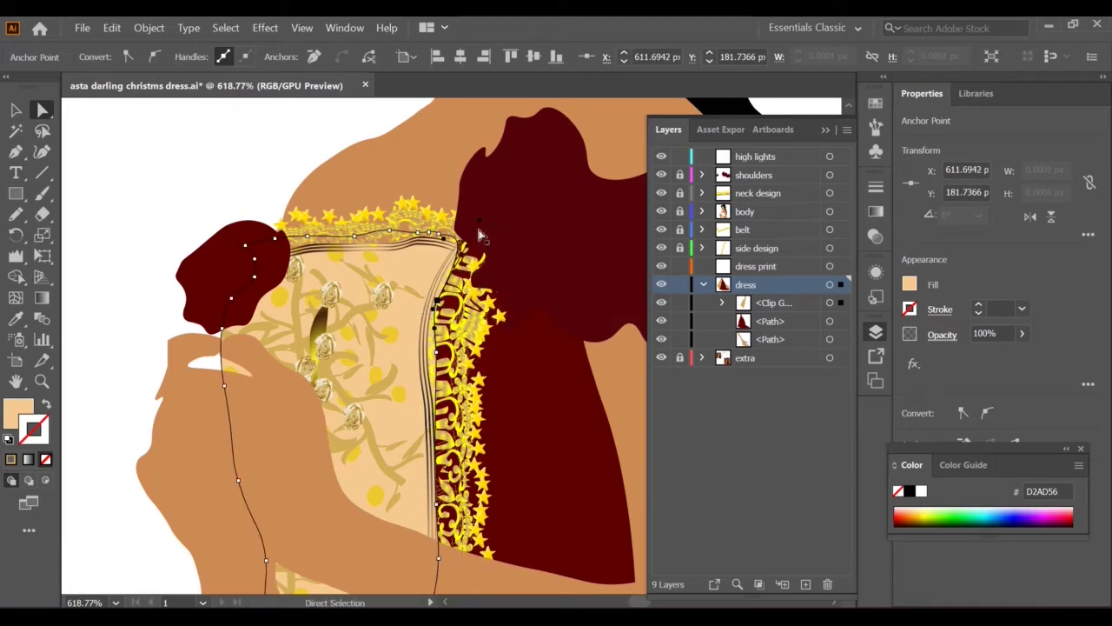
pyautogui.scroll(-20, 466, 322)
pyautogui.moveTo(385, 477); pyautogui.dragTo(384, 519)
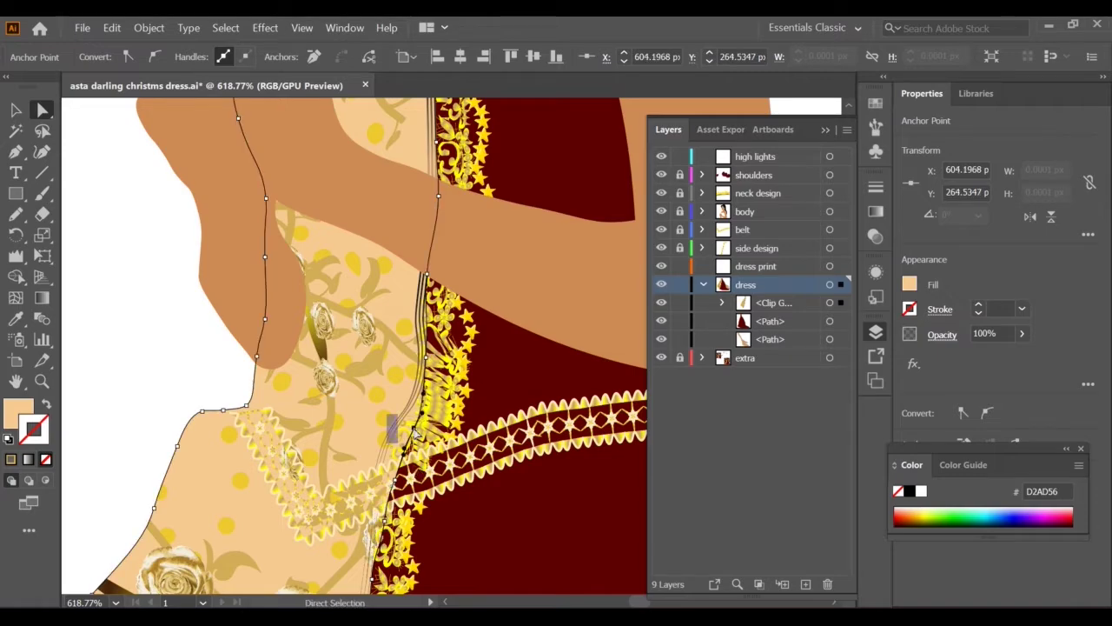
# Lock the two dress paths below the clip group and select the clipped panel's anchor points at the hem
pyautogui.scroll(-20, 414, 430)
pyautogui.hscroll(-3, 396, 414)
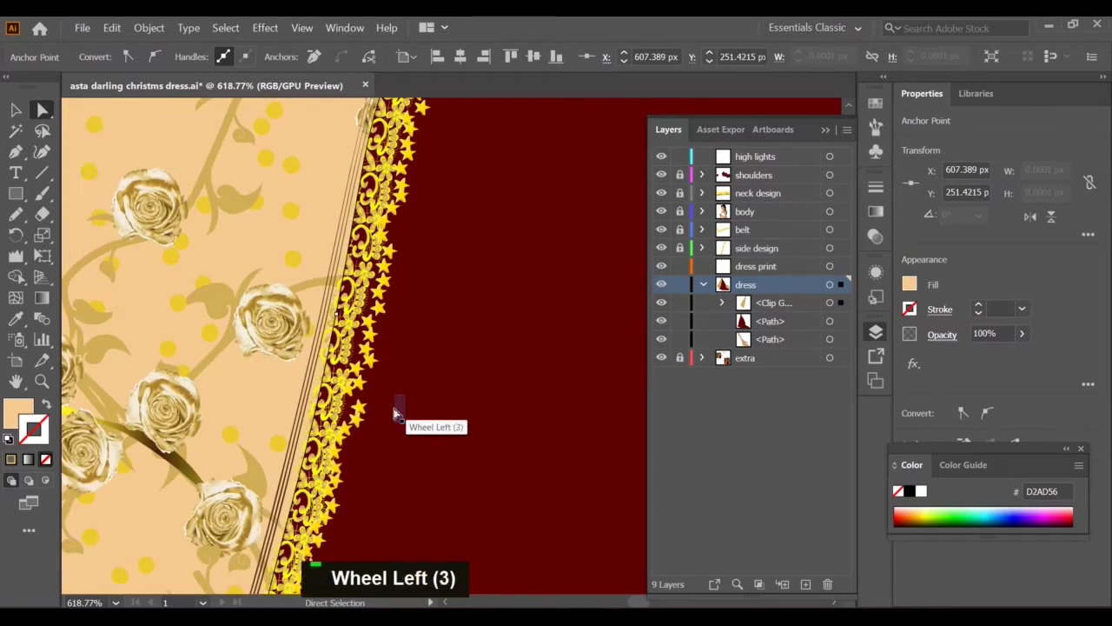
pyautogui.scroll(-20, 395, 414)
pyautogui.hscroll(-3, 395, 414)
pyautogui.scroll(-20, 396, 414)
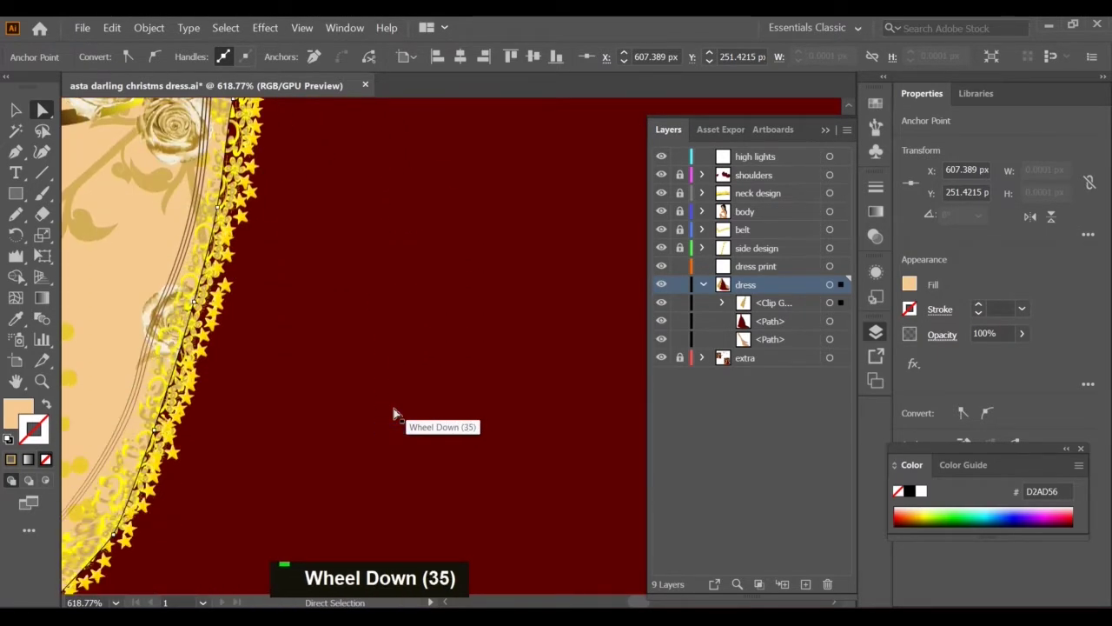
pyautogui.hscroll(-17, 397, 409)
pyautogui.scroll(-5, 290, 509)
pyautogui.keyDown('ctrl'); pyautogui.click(250, 502); pyautogui.keyUp('ctrl')
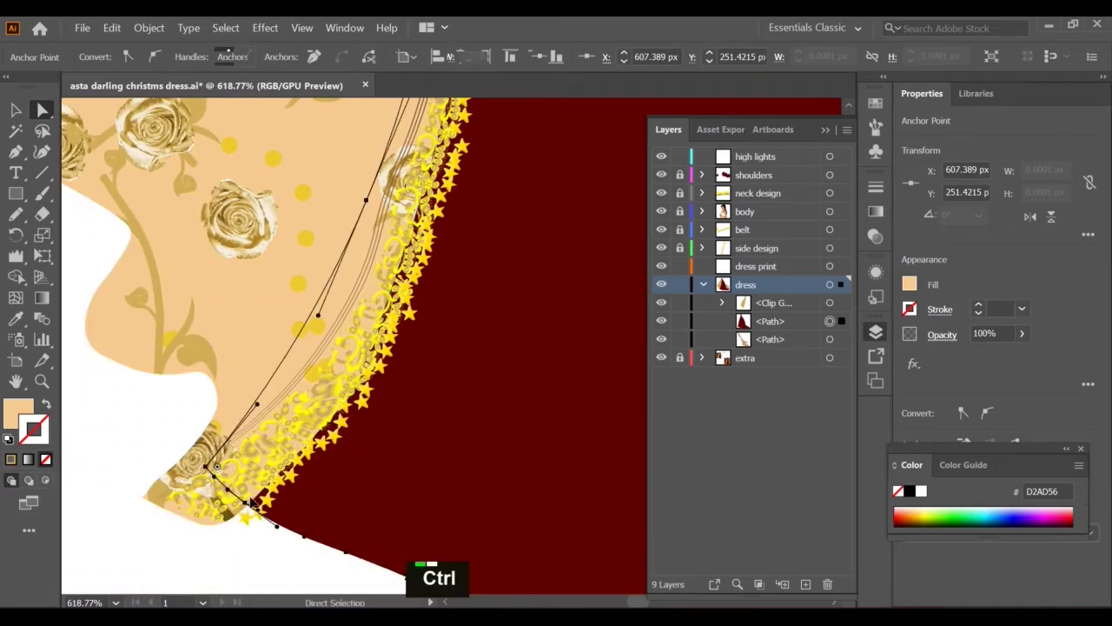
pyautogui.hotkey('ctrl', 'z')
pyautogui.moveTo(453, 346); pyautogui.dragTo(568, 228)
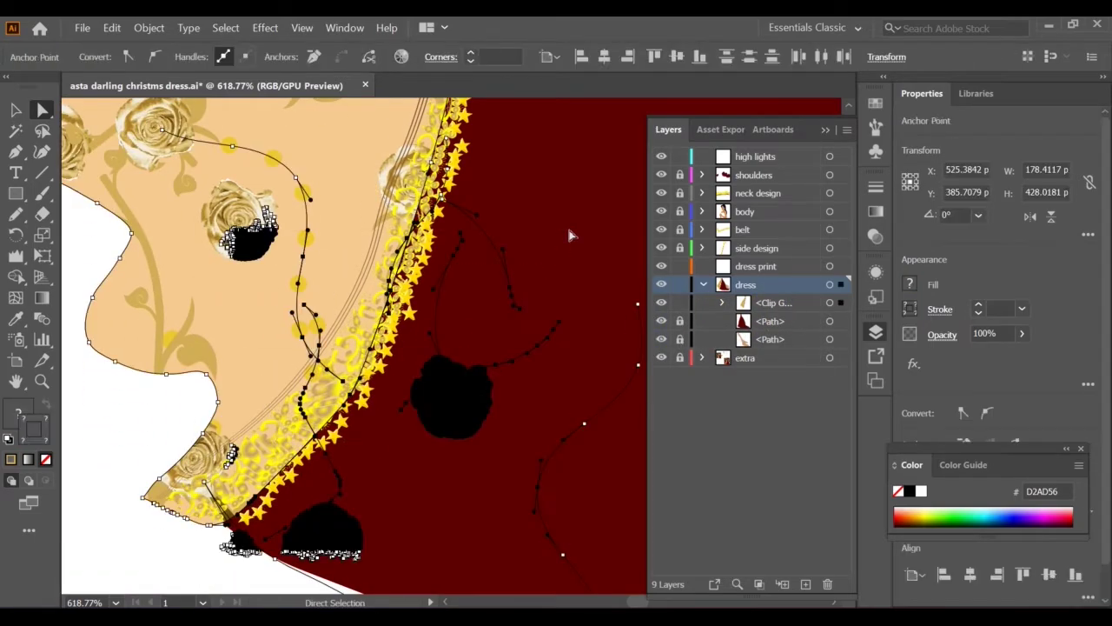
pyautogui.press('v')
pyautogui.click(293, 502)
# Lock and collapse the dress layer, and make the belt layer active and unlocked
pyautogui.scroll(2, 516, 401)
pyautogui.press('z')
pyautogui.moveTo(407, 442); pyautogui.dragTo(271, 484)
pyautogui.press('v')
pyautogui.click(481, 347)
pyautogui.scroll(16, 482, 346)
pyautogui.scroll(4, 492, 292)
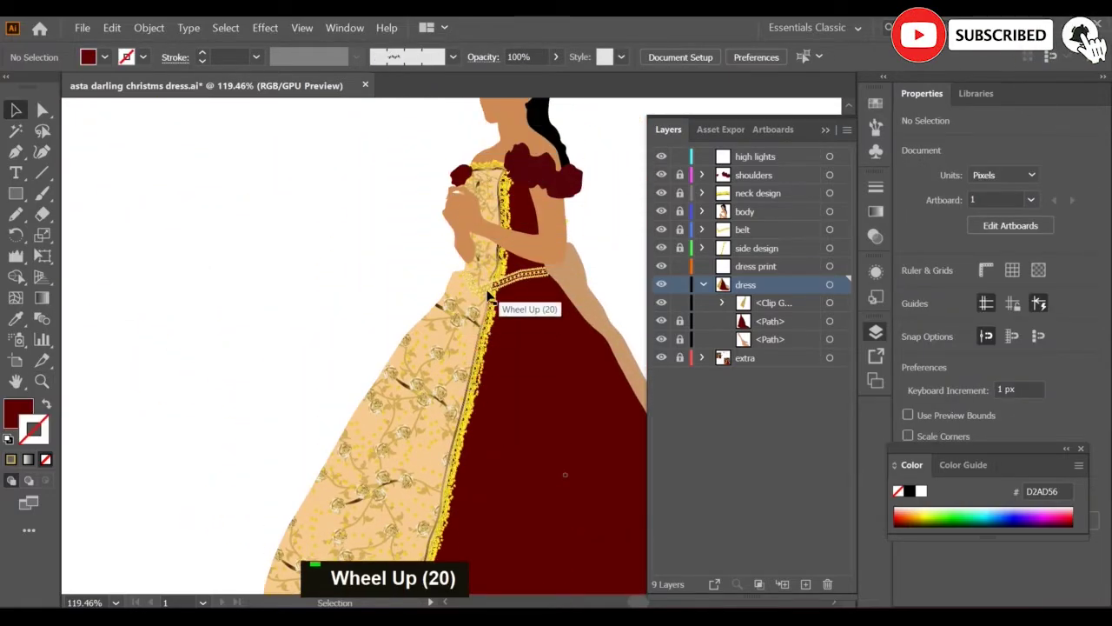
pyautogui.press('z')
pyautogui.moveTo(493, 292); pyautogui.dragTo(492, 289)
pyautogui.hscroll(6, 492, 288)
pyautogui.click(702, 285)
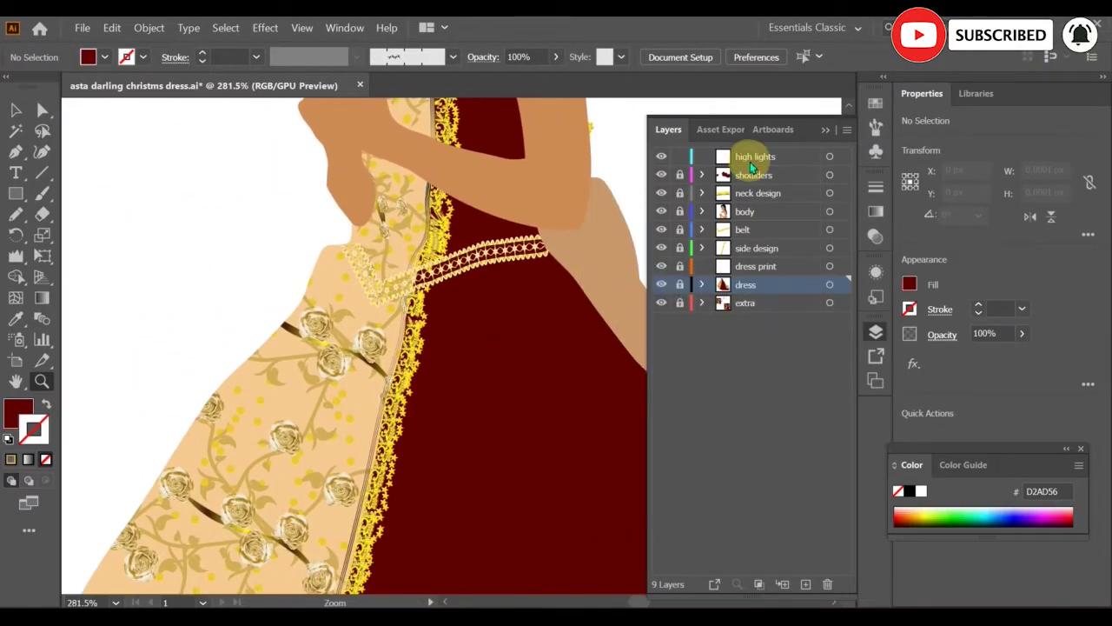
pyautogui.click(757, 231)
pyautogui.click(681, 231)
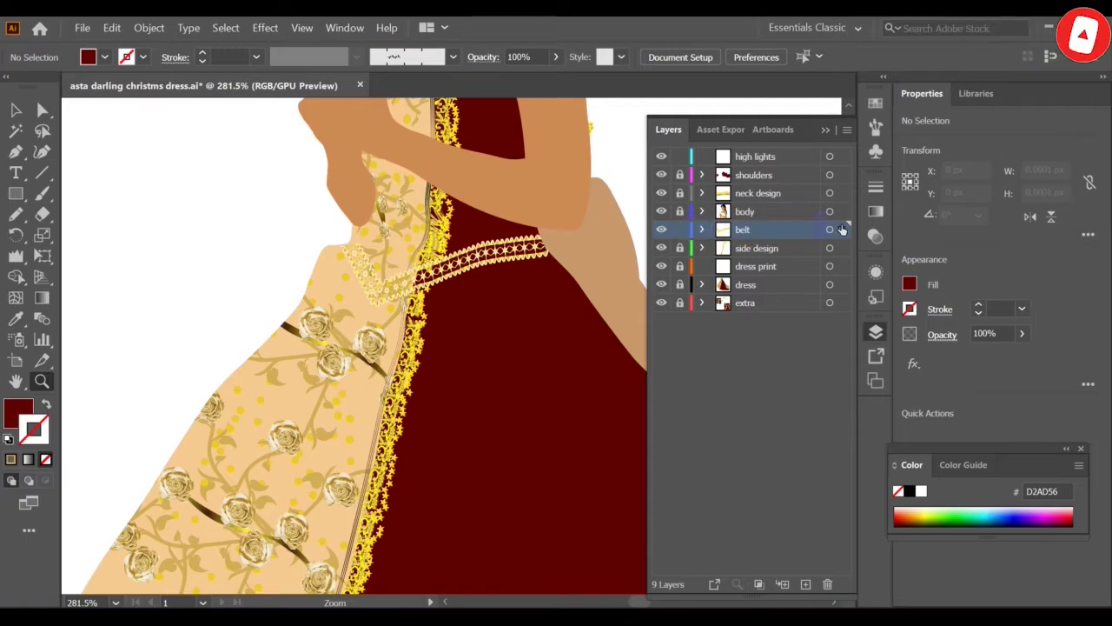
# Select all artwork on the belt layer and add a Drop Shadow effect to it
pyautogui.click(841, 229)
pyautogui.scroll(8, 461, 289)
pyautogui.scroll(-6, 460, 289)
pyautogui.click(913, 363)
pyautogui.moveTo(956, 159)
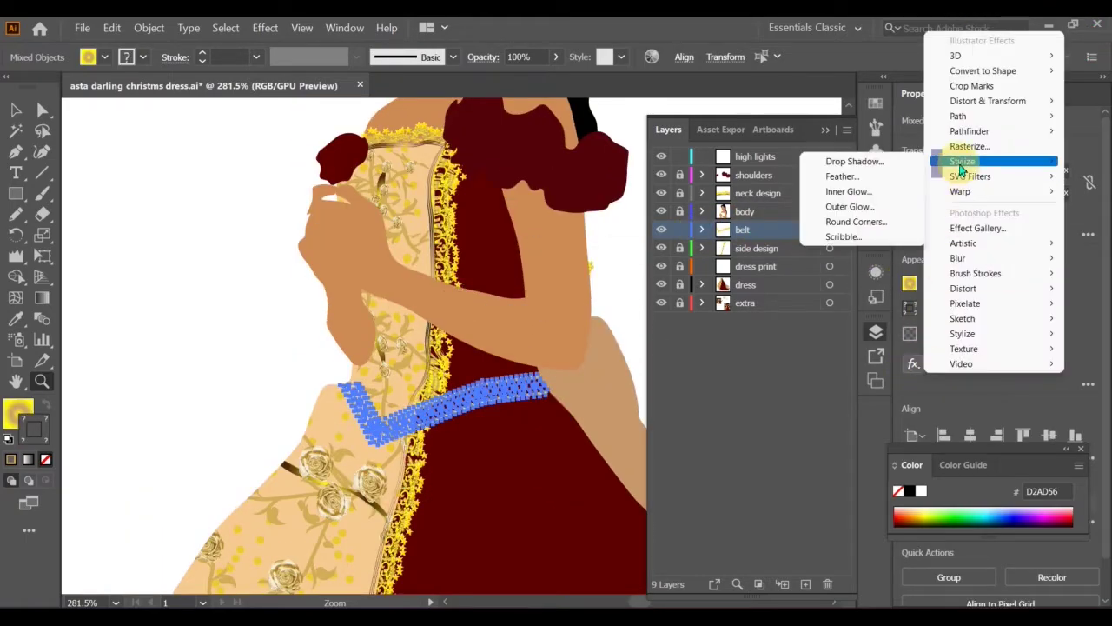
pyautogui.click(868, 154)
# Apply the belt's drop shadow with 20% opacity, a 5 px X offset and a 4 px Y offset
pyautogui.click(690, 269)
pyautogui.click(691, 277)
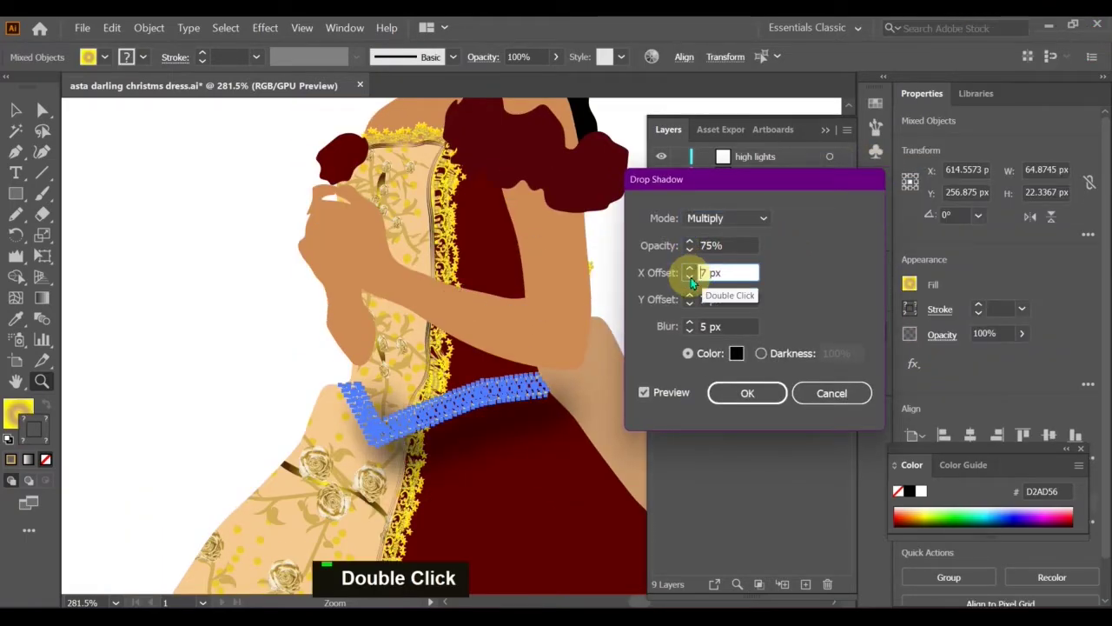
pyautogui.click(691, 295)
pyautogui.click(691, 306)
pyautogui.click(687, 278)
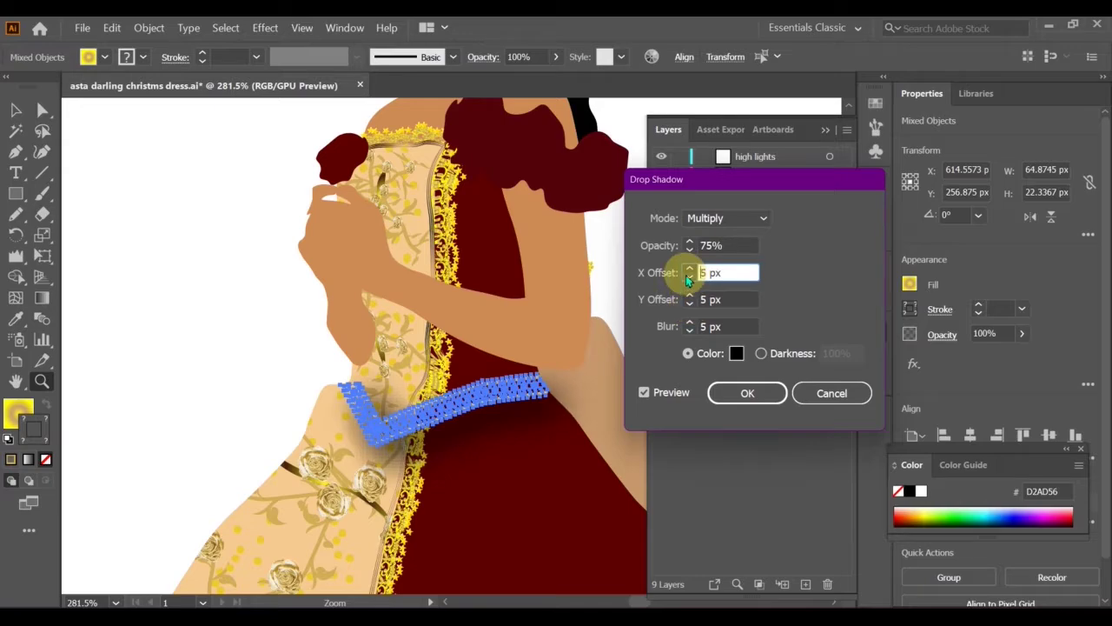
pyautogui.doubleClick(689, 250)
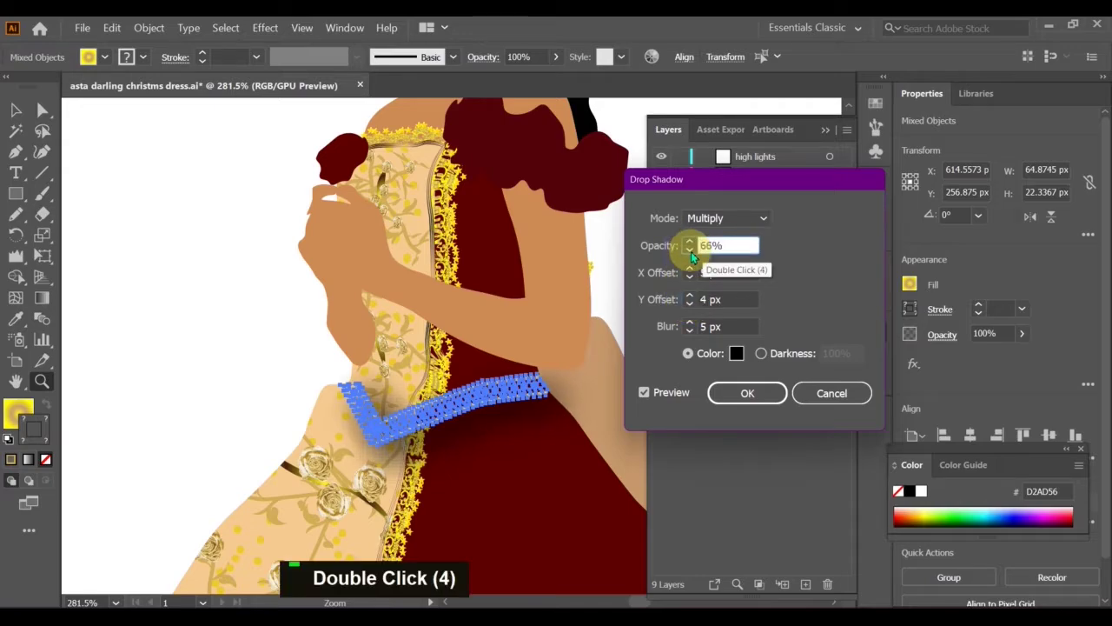
pyautogui.write('0')
pyautogui.press('Return')
# Raise the opacity of the belt's drop shadow to 90%
pyautogui.click(949, 362)
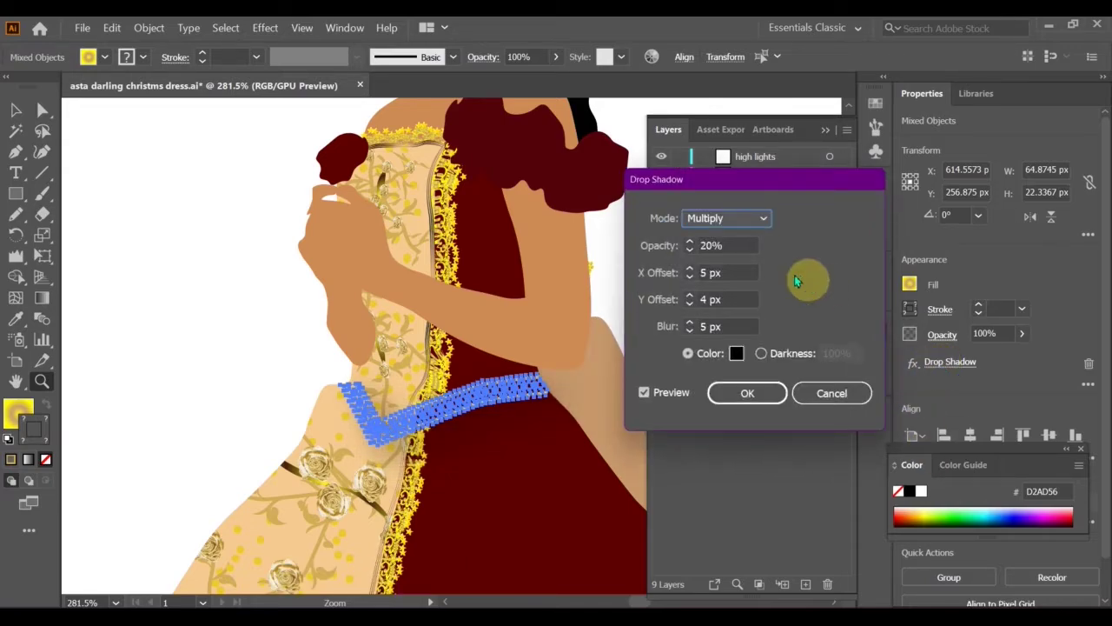
pyautogui.write('50')
pyautogui.press('Return')
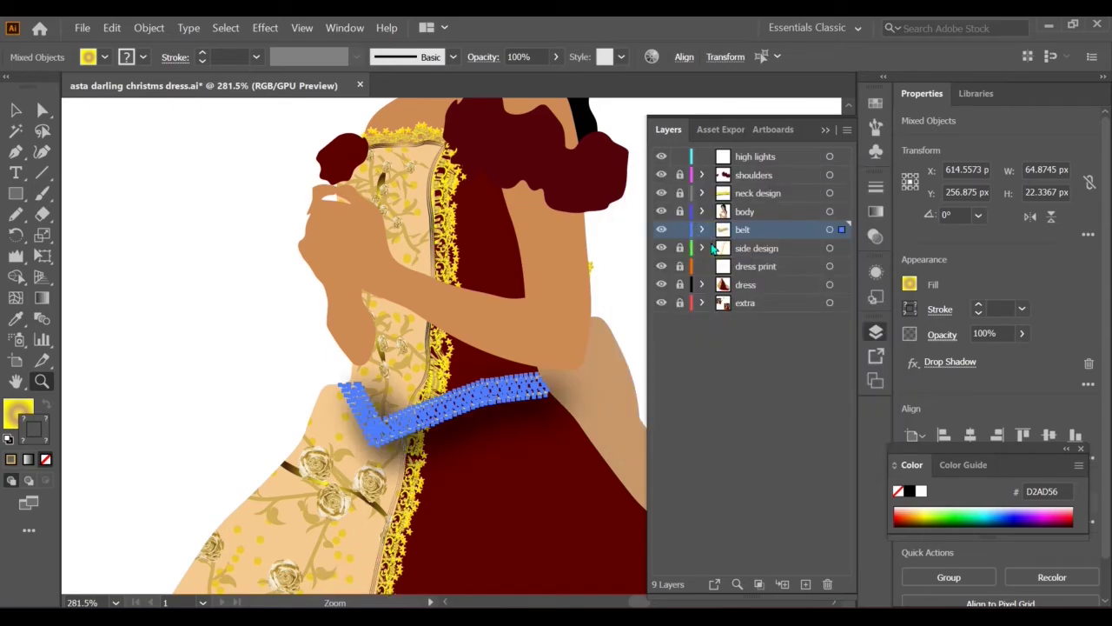
# Try other blending modes for the belt's drop shadow
pyautogui.click(950, 362)
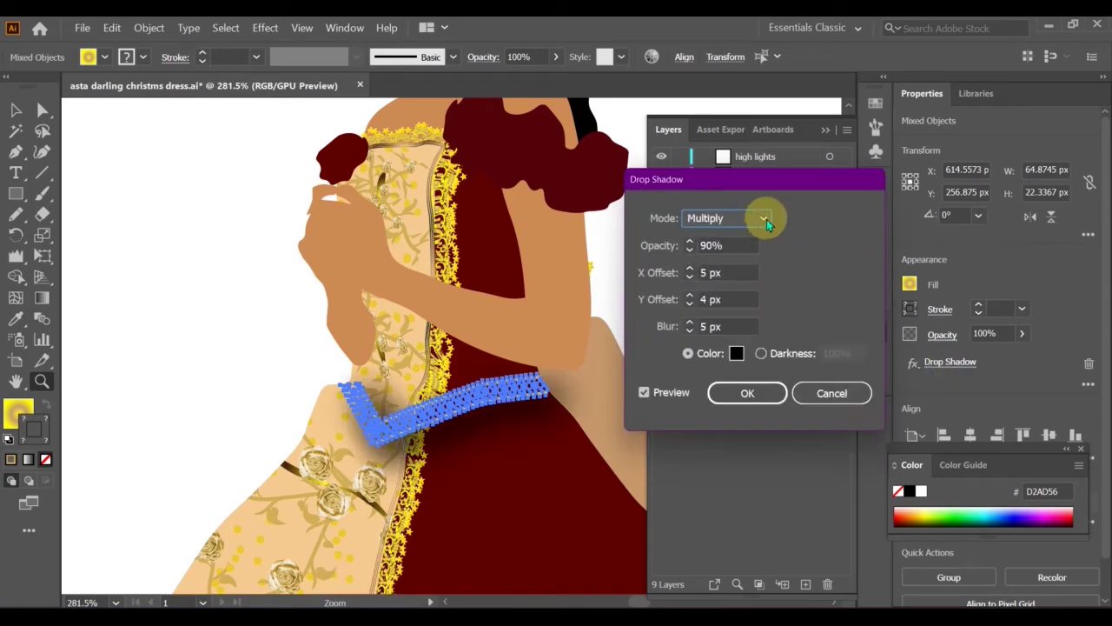
pyautogui.click(764, 218)
pyautogui.click(739, 318)
pyautogui.click(762, 218)
pyautogui.click(747, 339)
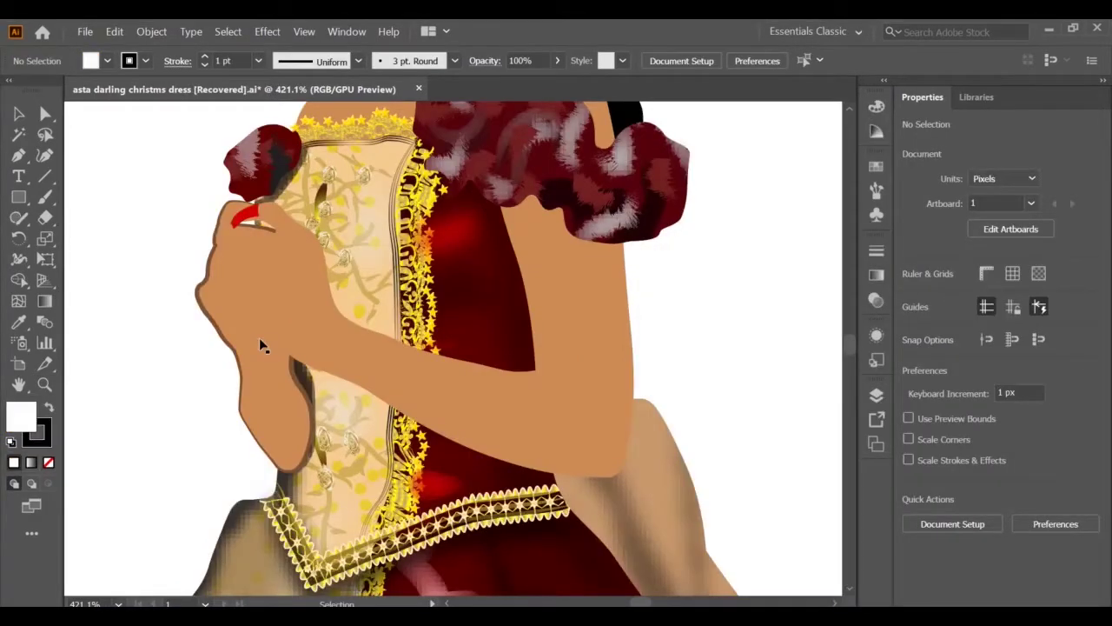
# Try to draw a curved finger crease across the fist with the Curvature tool, using the hand's brown 1 pt stroke
pyautogui.click(259, 337)
pyautogui.hotkey('shift', '`')
pyautogui.click(230, 241)
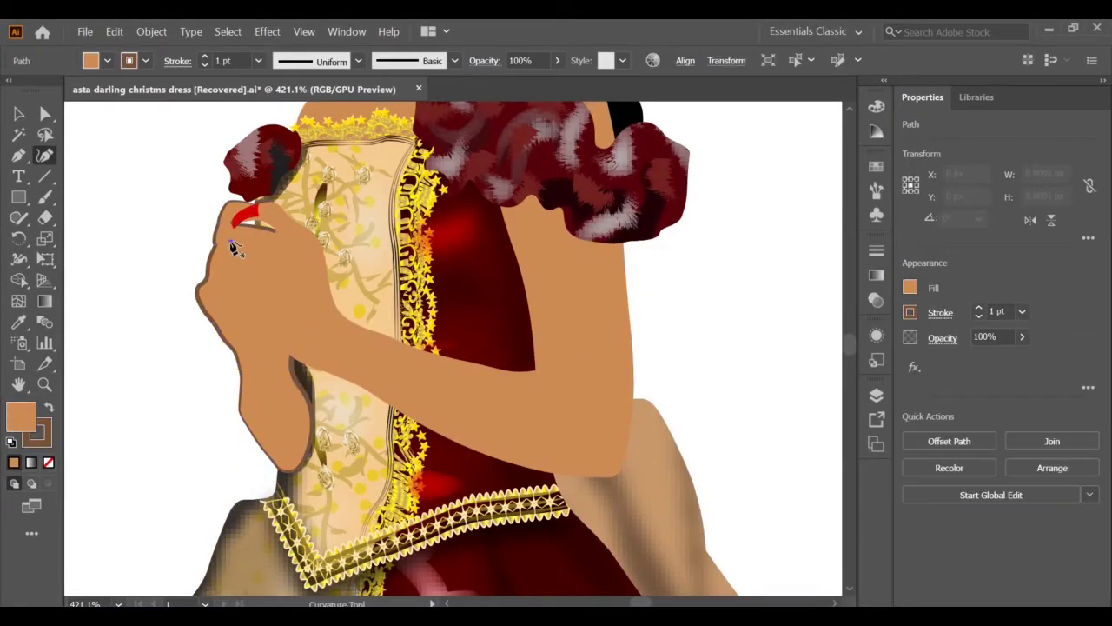
pyautogui.click(243, 244)
pyautogui.press('Escape')
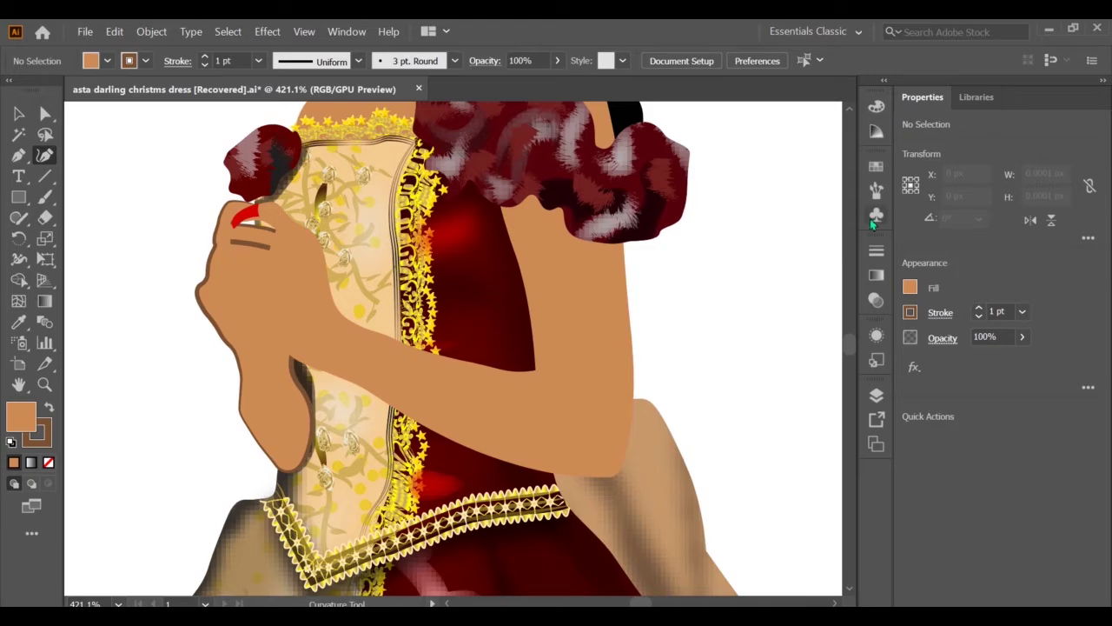
pyautogui.click(269, 247)
pyautogui.click(240, 243)
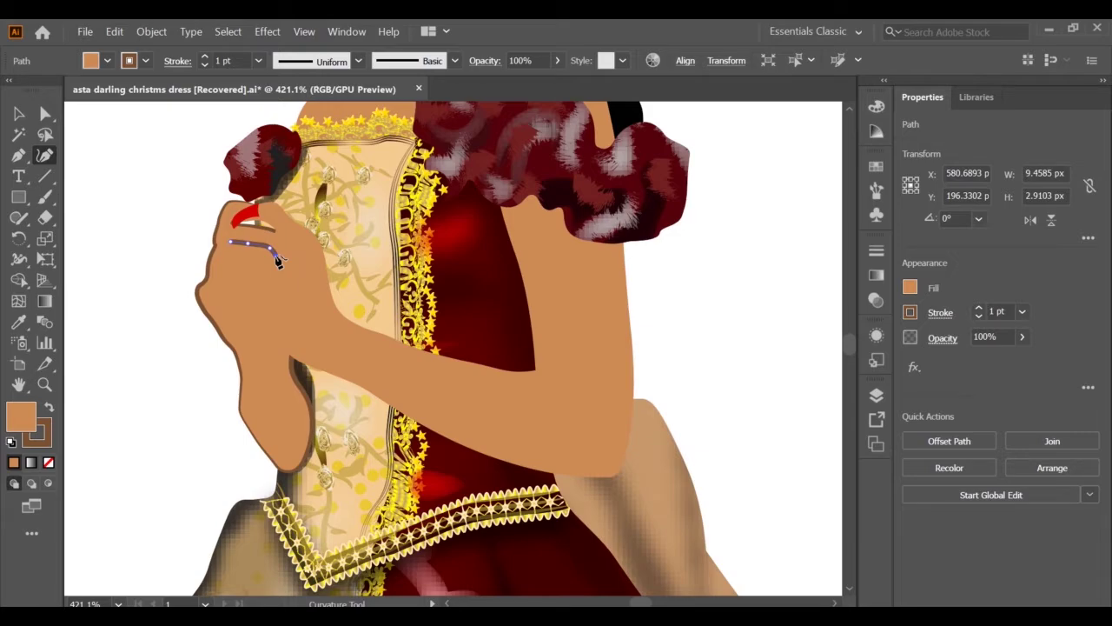
pyautogui.press('Escape')
# Try transforming the red shape on the fingers, and delete it from the hand
pyautogui.press('v')
pyautogui.click(255, 220)
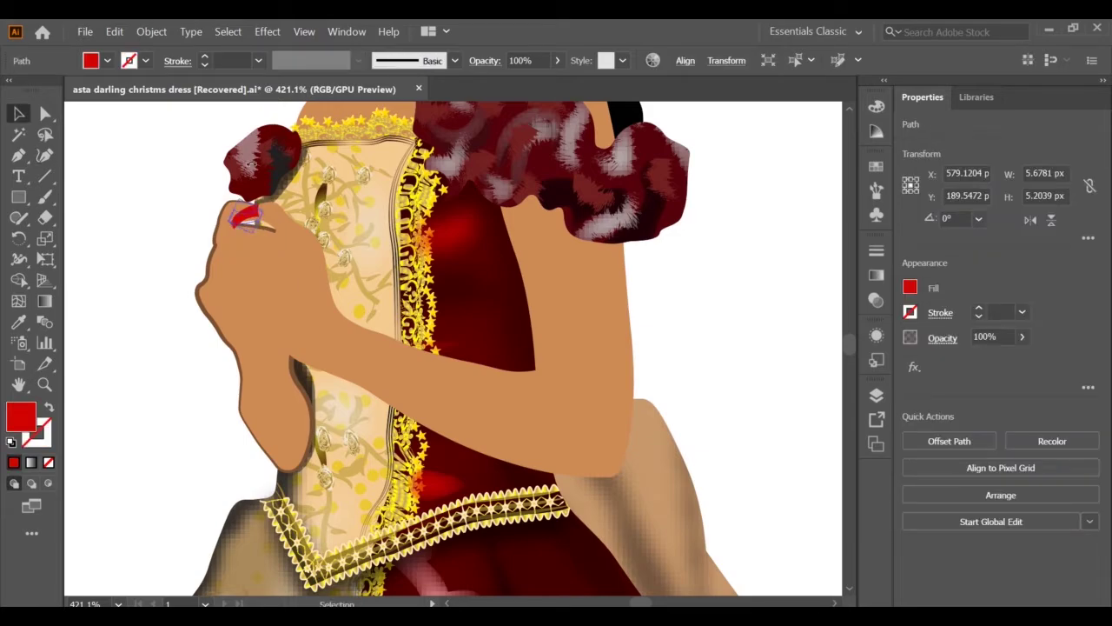
pyautogui.rightClick(255, 224)
pyautogui.moveTo(323, 437)
pyautogui.click(432, 489)
pyautogui.click(805, 408)
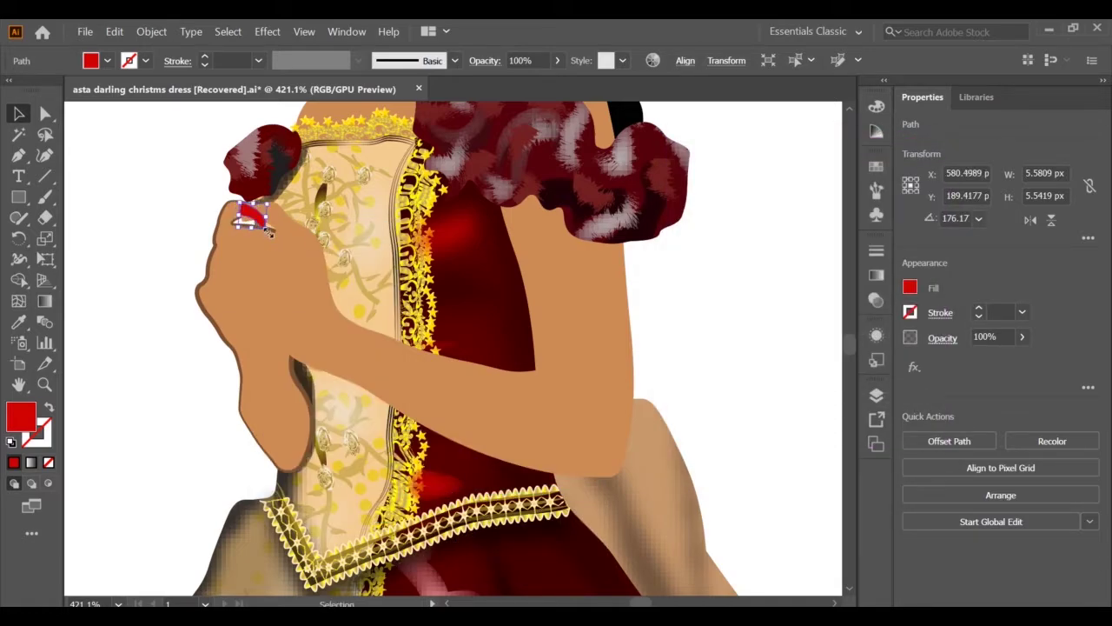
pyautogui.press('Delete')
pyautogui.scroll(3, 248, 224)
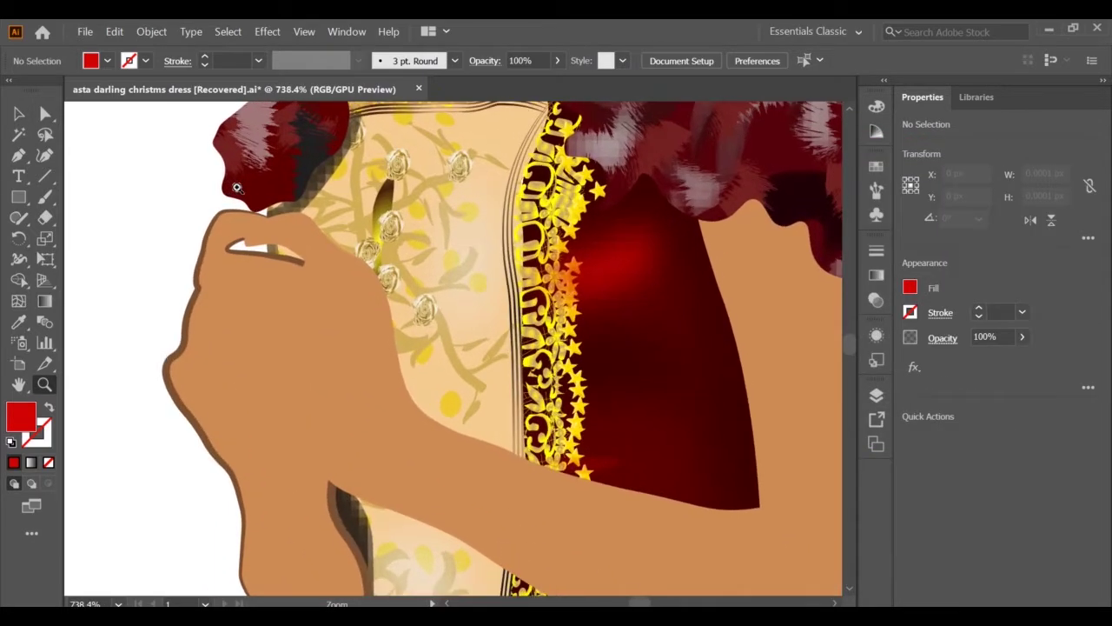
# Show the body layer's paths in the layer list and select the line under the thumb
pyautogui.click(875, 394)
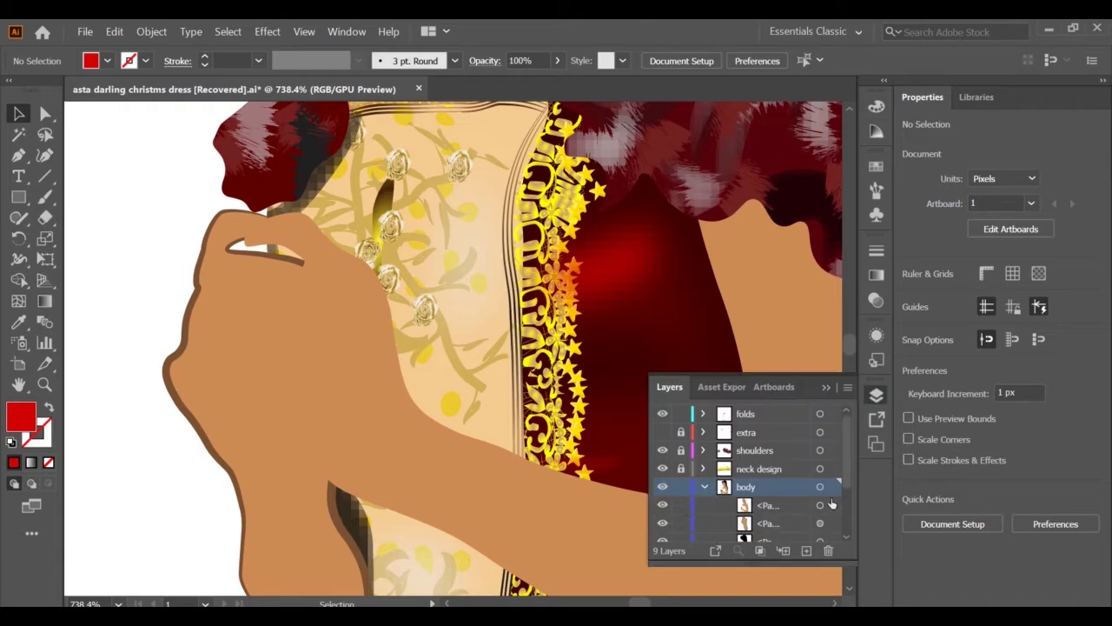
pyautogui.click(292, 262)
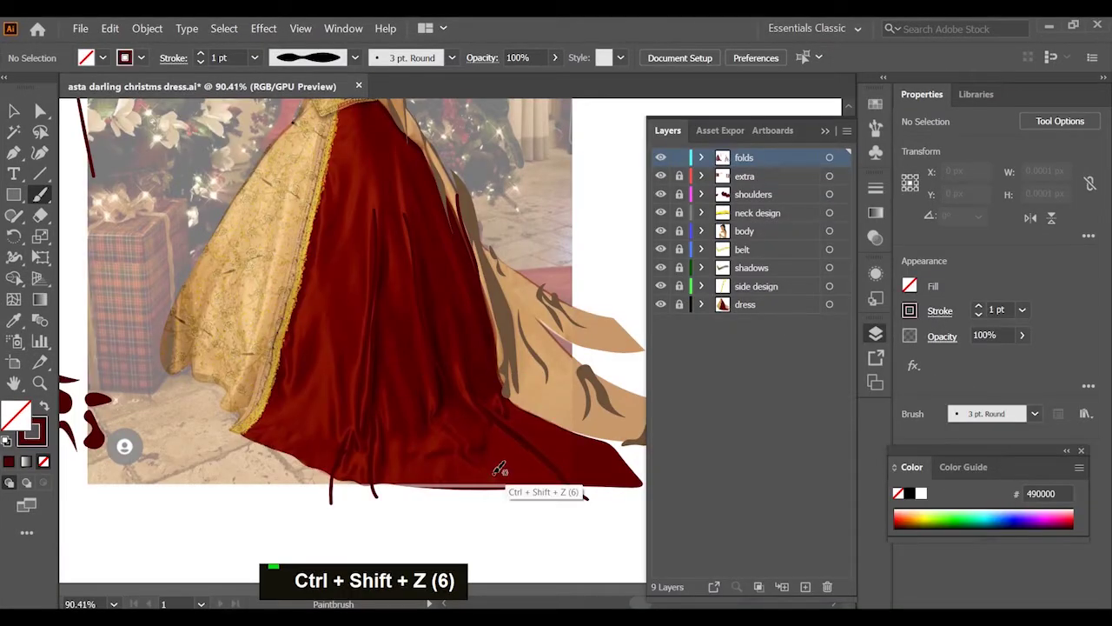
# Select all the painted fold strokes on the red skirt, leaving the stray strokes beside the dress out of the selection
pyautogui.press('v')
pyautogui.hotkey('ctrl', 'a')
pyautogui.scroll(14, 360, 484)
pyautogui.keyDown('shift'); pyautogui.click(89, 335); pyautogui.keyUp('shift')
pyautogui.scroll(-12, 89, 337)
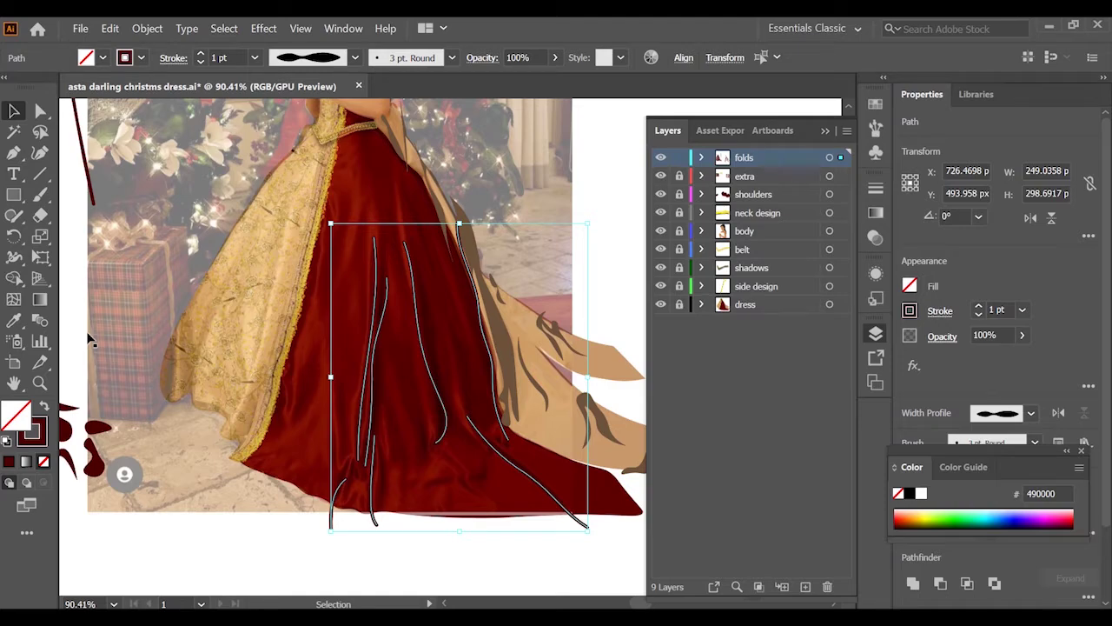
# Try a uniform width profile and different brushes from the brush library on the selected skirt folds
pyautogui.click(354, 58)
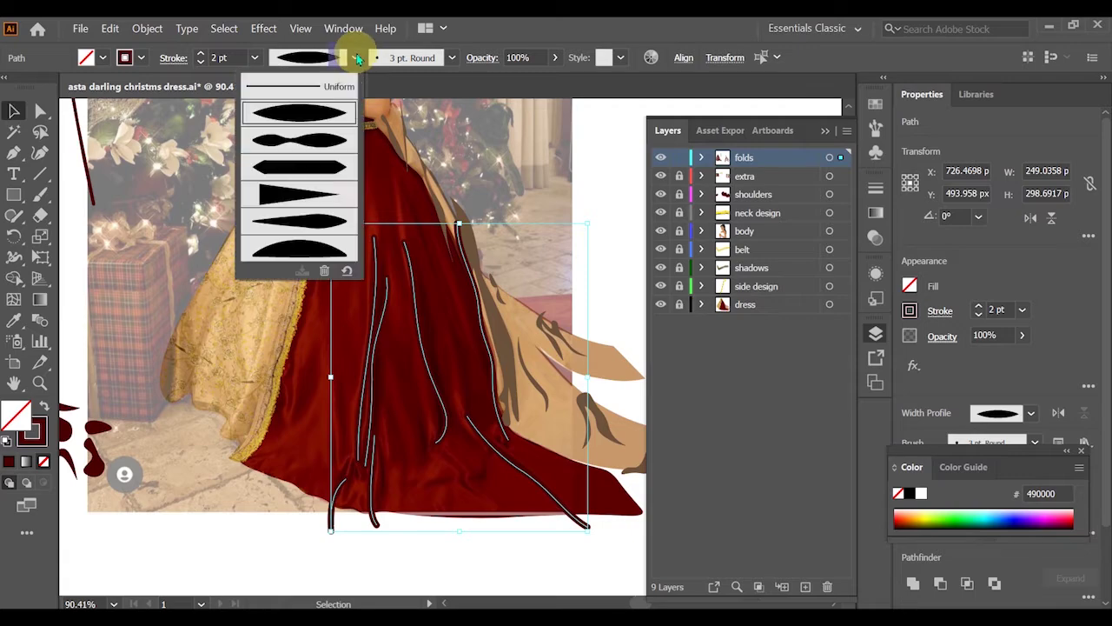
pyautogui.click(347, 84)
pyautogui.click(451, 57)
pyautogui.click(355, 124)
pyautogui.scroll(-20, 361, 122)
pyautogui.click(365, 114)
pyautogui.scroll(5, 365, 116)
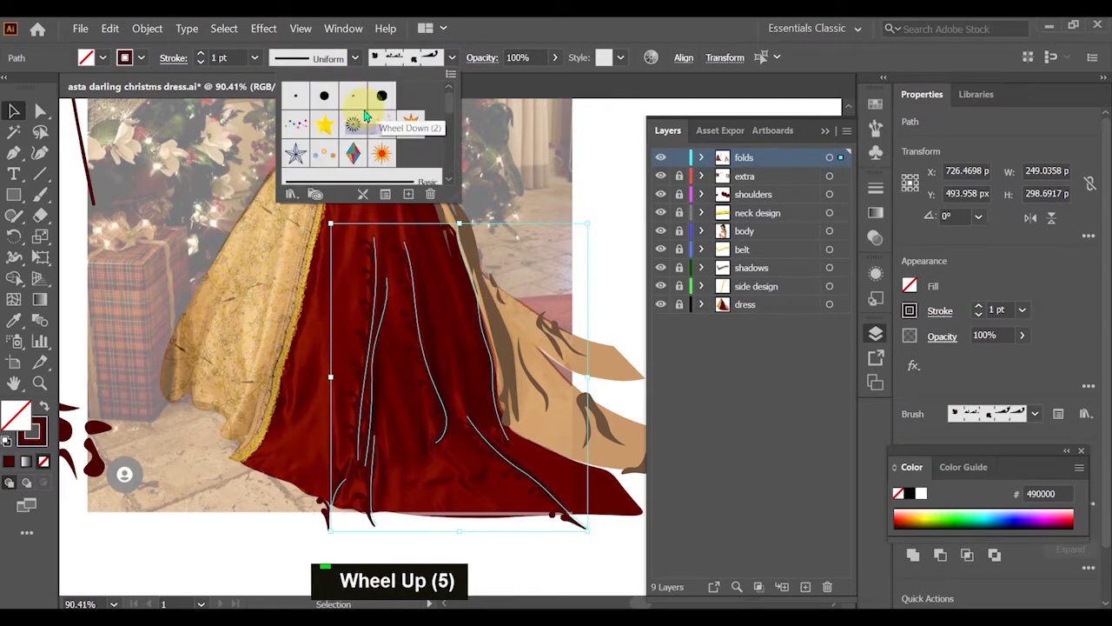
# Give the skirt folds the double-bulge width profile, the Basic brush and a 3 pt stroke weight
pyautogui.click(354, 58)
pyautogui.click(348, 139)
pyautogui.click(449, 59)
pyautogui.click(388, 176)
pyautogui.click(591, 187)
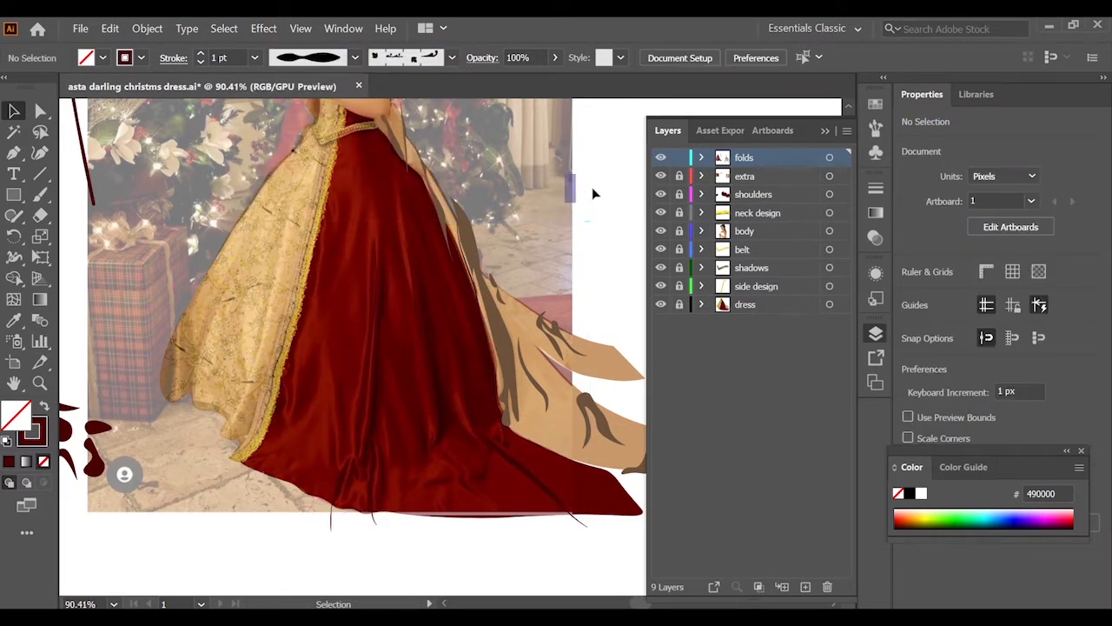
pyautogui.hotkey('ctrl', 'a')
pyautogui.click(523, 171)
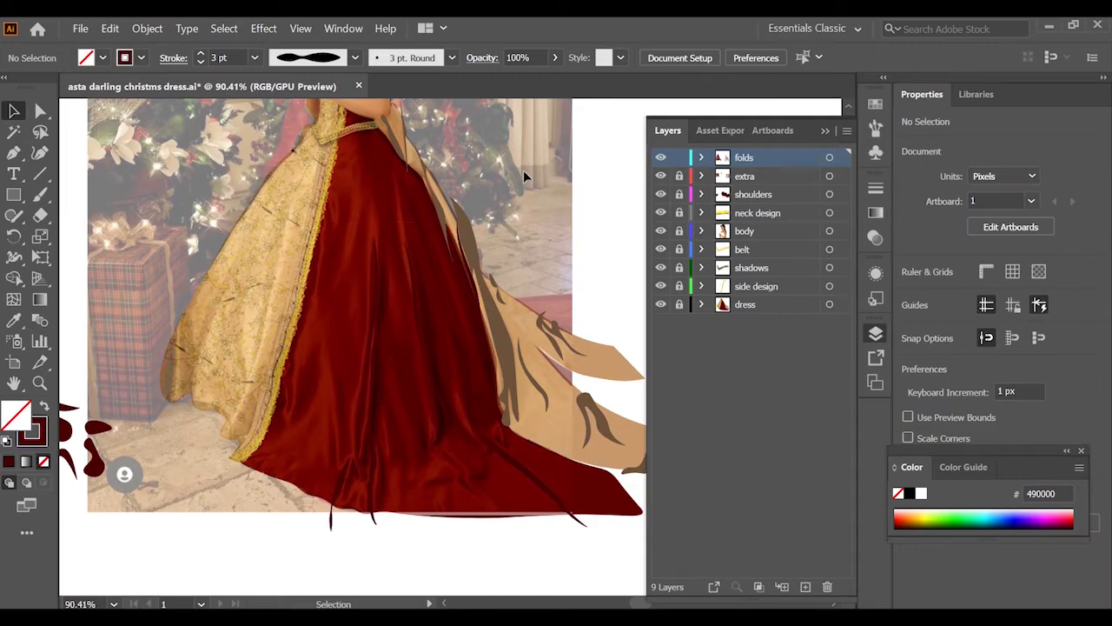
# Change the skirt fold strokes to the very dark red 1E0000
pyautogui.hotkey('ctrl', 'a')
pyautogui.doubleClick(33, 432)
pyautogui.moveTo(896, 237); pyautogui.dragTo(896, 283)
pyautogui.click(1060, 80)
pyautogui.click(581, 171)
pyautogui.hotkey('ctrl', 'a')
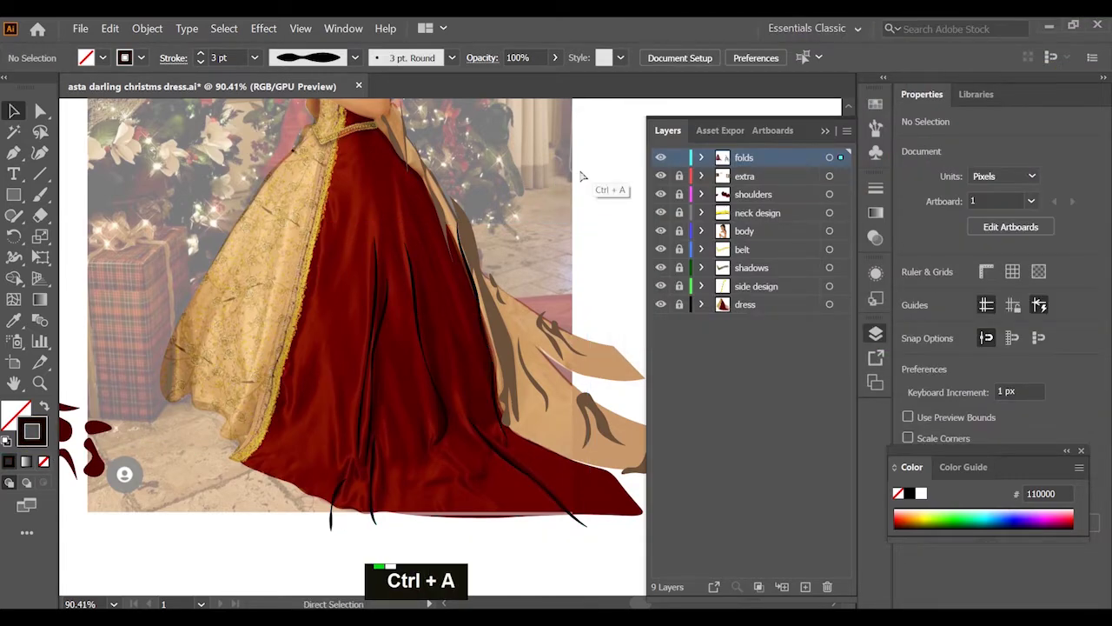
pyautogui.doubleClick(31, 430)
pyautogui.click(1060, 79)
pyautogui.click(613, 321)
# Select all the skirt fold strokes, group them and lock them
pyautogui.hotkey('ctrl', 'a')
pyautogui.hotkey('ctrl', 'g')
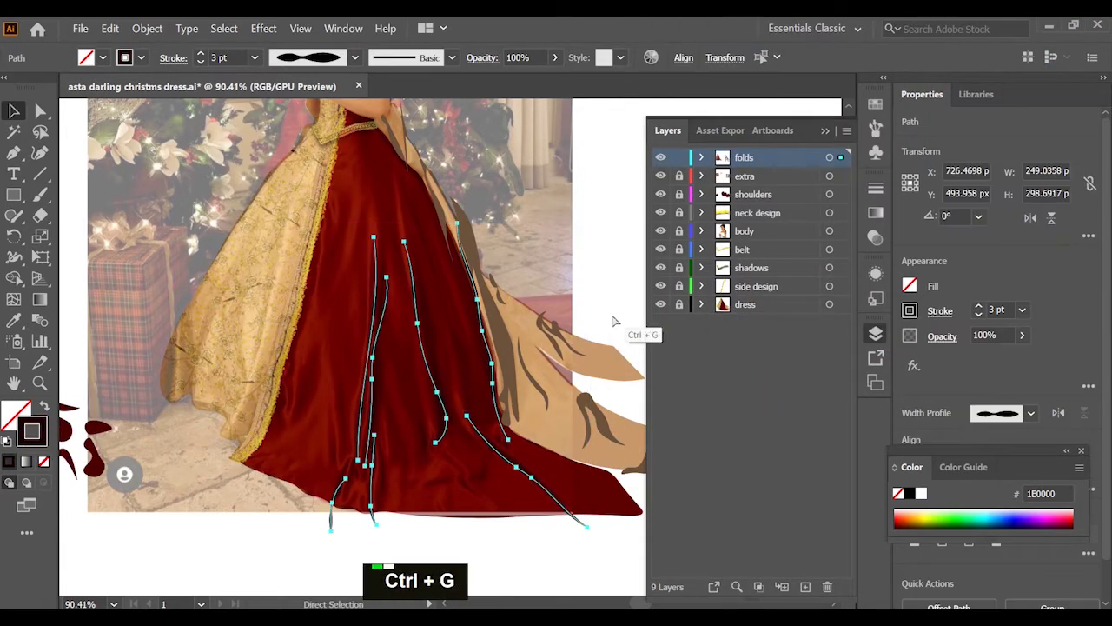
pyautogui.hotkey('ctrl', '2')
# Paint more 1 pt fold strokes with the round Paintbrush across the red skirt and along the lace edge, undoing misplaced ones
pyautogui.press('b')
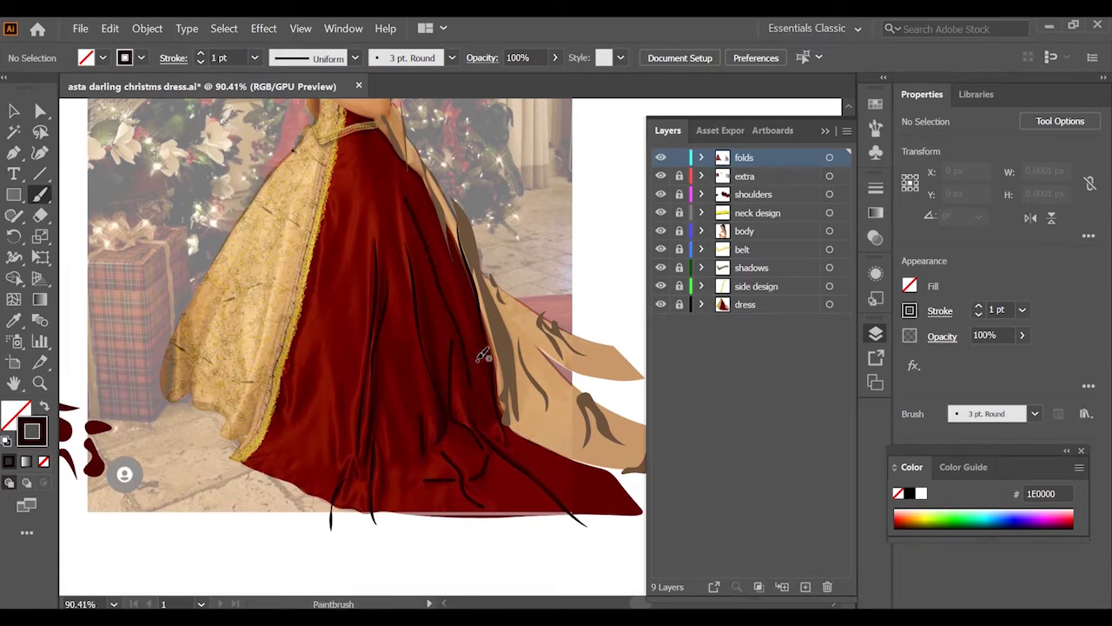
pyautogui.hotkey('ctrl', 'z')
pyautogui.hotkey('ctrl', 'z')
pyautogui.moveTo(341, 372)
pyautogui.mouseDown()
pyautogui.moveTo(344, 445)
pyautogui.moveTo(332, 451)
pyautogui.mouseUp()
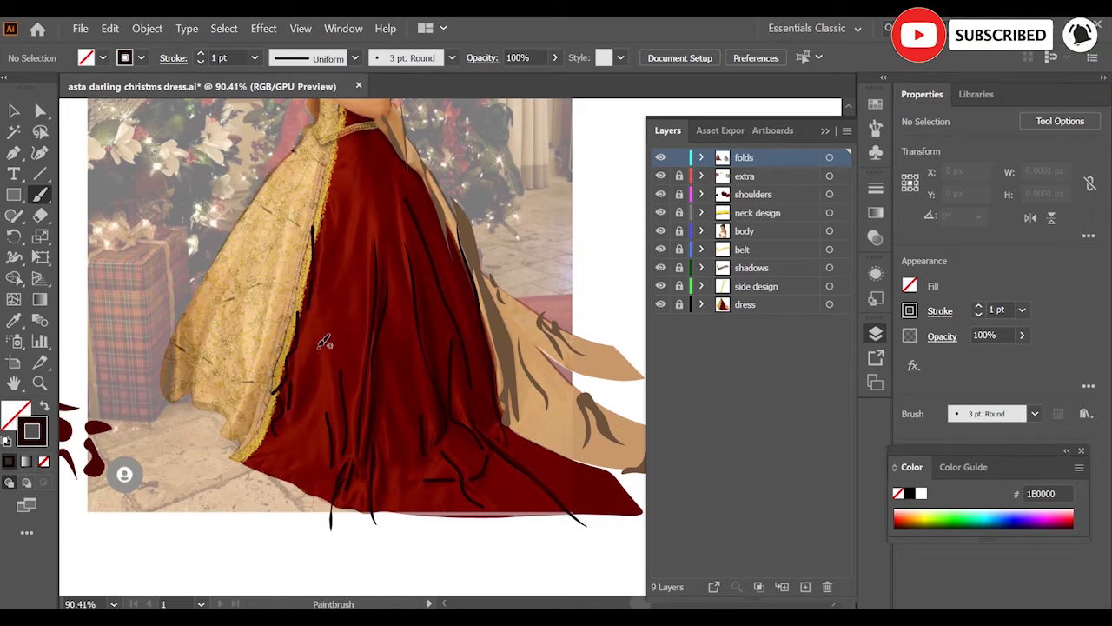
pyautogui.hotkey('ctrl', 'z')
# Select the newly painted folds and apply a 3 pt weight, the Basic brush and the double-bulge width profile
pyautogui.hotkey('ctrl', 'a')
pyautogui.click(201, 53)
pyautogui.click(201, 53)
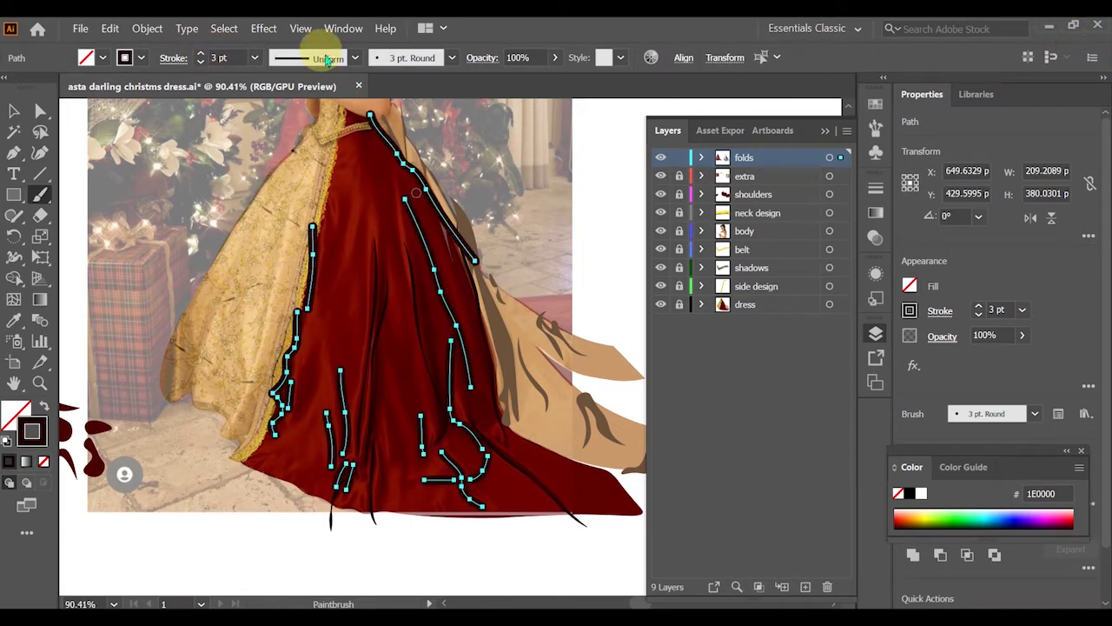
pyautogui.click(323, 59)
pyautogui.click(318, 131)
pyautogui.click(452, 57)
pyautogui.click(365, 167)
pyautogui.click(355, 59)
pyautogui.click(333, 129)
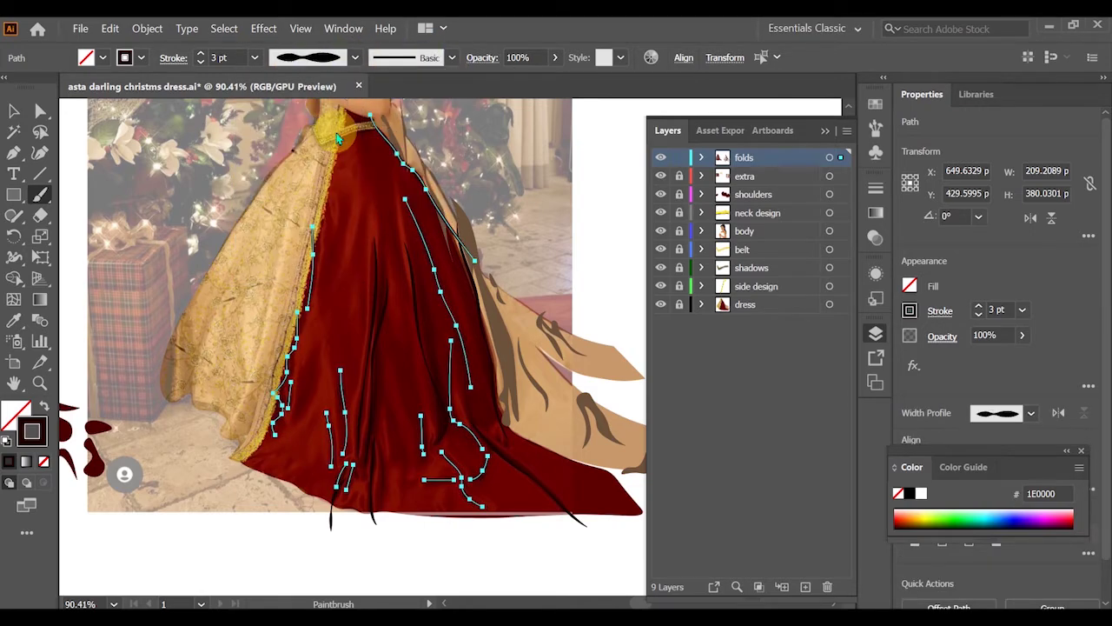
# Set the new fold strokes to 6 pt with the stroke colour 330000, and deselect them
pyautogui.click(200, 53)
pyautogui.click(201, 53)
pyautogui.doubleClick(35, 433)
pyautogui.moveTo(898, 270); pyautogui.dragTo(898, 259)
pyautogui.click(1062, 81)
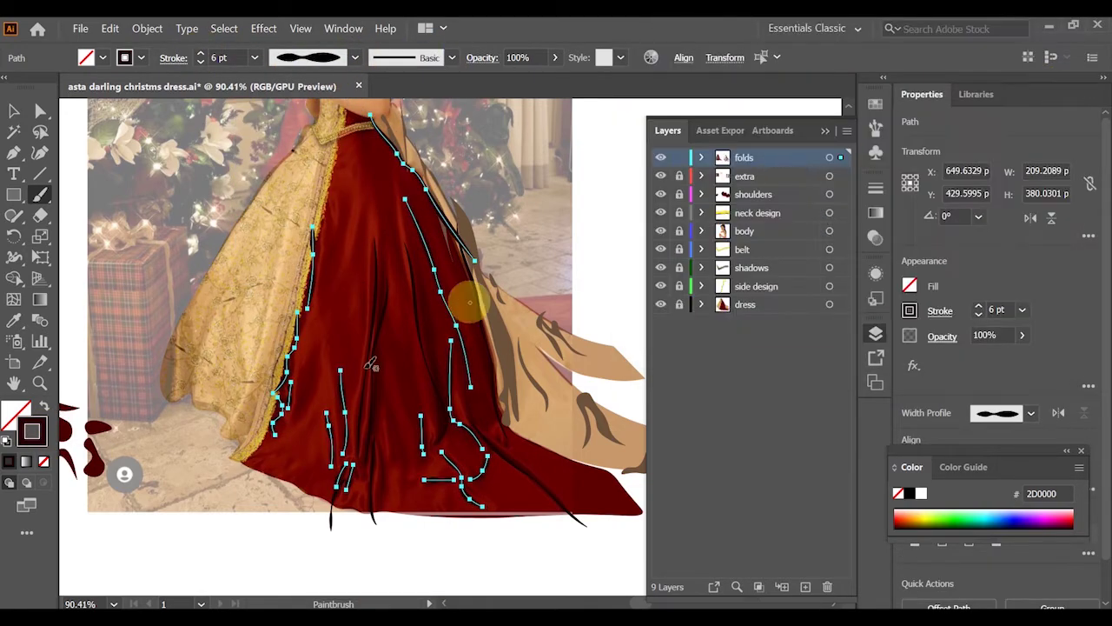
pyautogui.doubleClick(40, 437)
pyautogui.click(898, 253)
pyautogui.click(1062, 81)
pyautogui.click(554, 57)
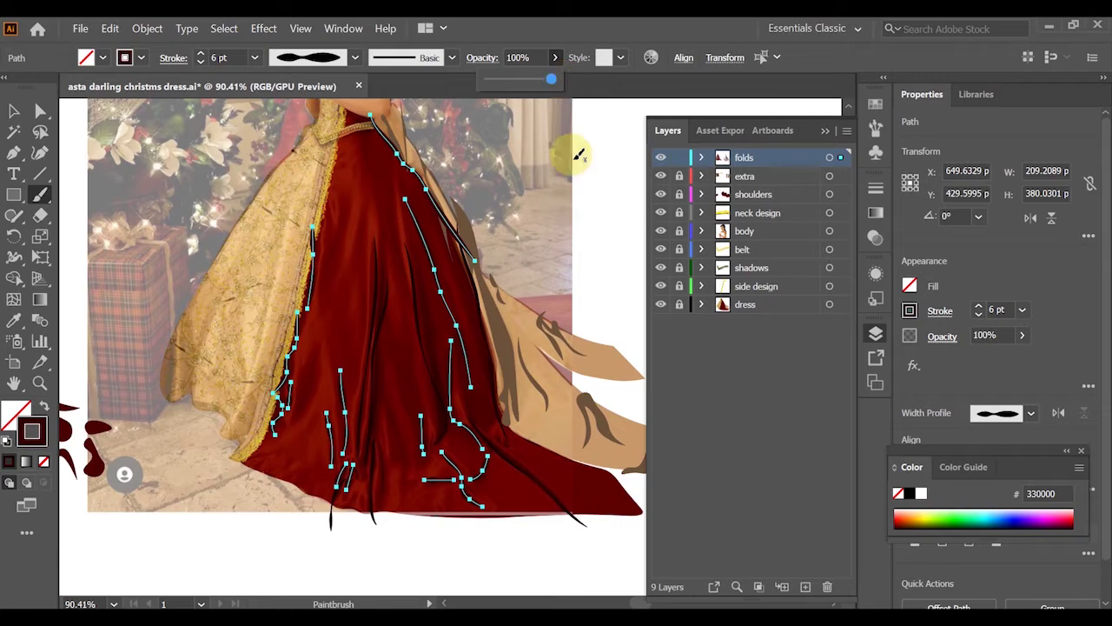
pyautogui.hotkey('ctrl', 'v')
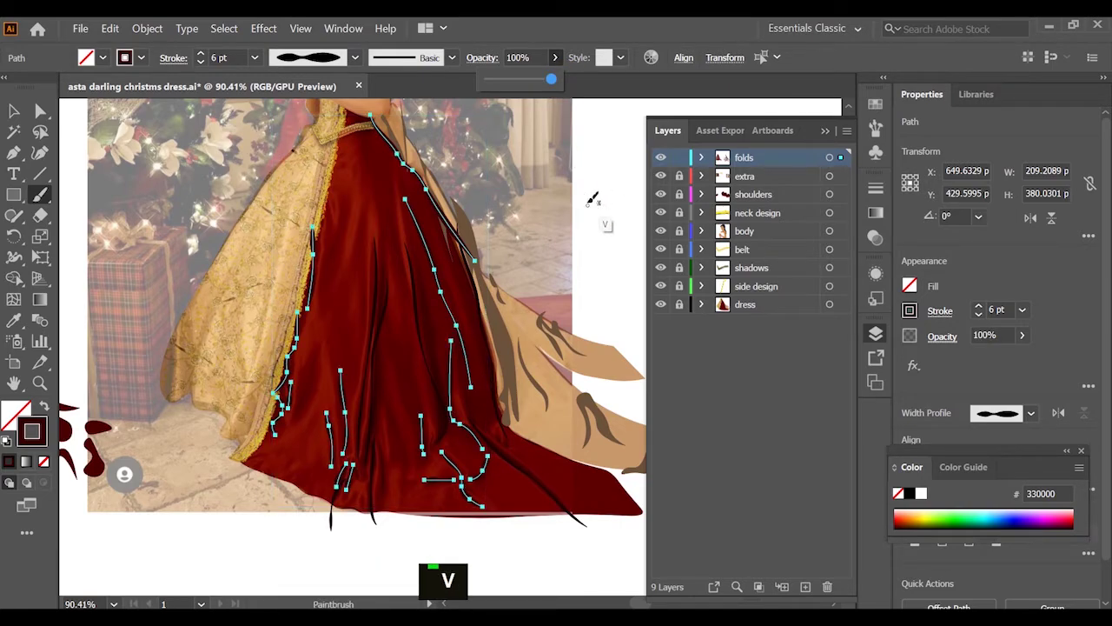
pyautogui.hotkey('ctrl', 'z')
pyautogui.keyDown('ctrl'); pyautogui.click(591, 240); pyautogui.keyUp('ctrl')
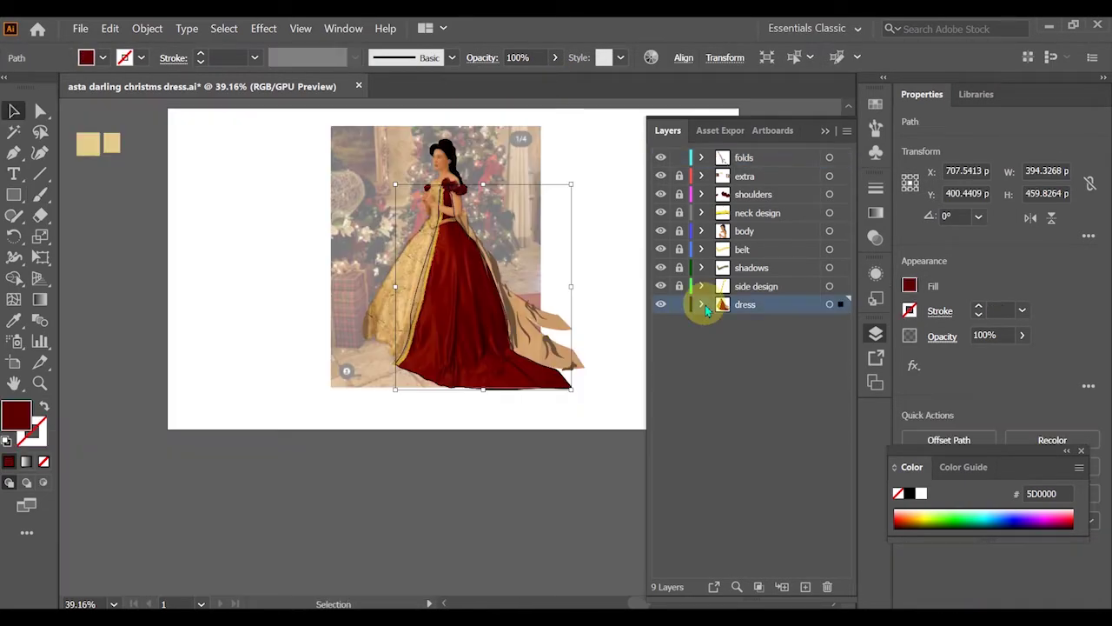
# Hide the extra layer, paste the cut folds in place inside the red skirt with Draw Inside, and leave that mode
pyautogui.click(662, 177)
pyautogui.click(199, 405)
pyautogui.hotkey('ctrl', 'shift', 'v')
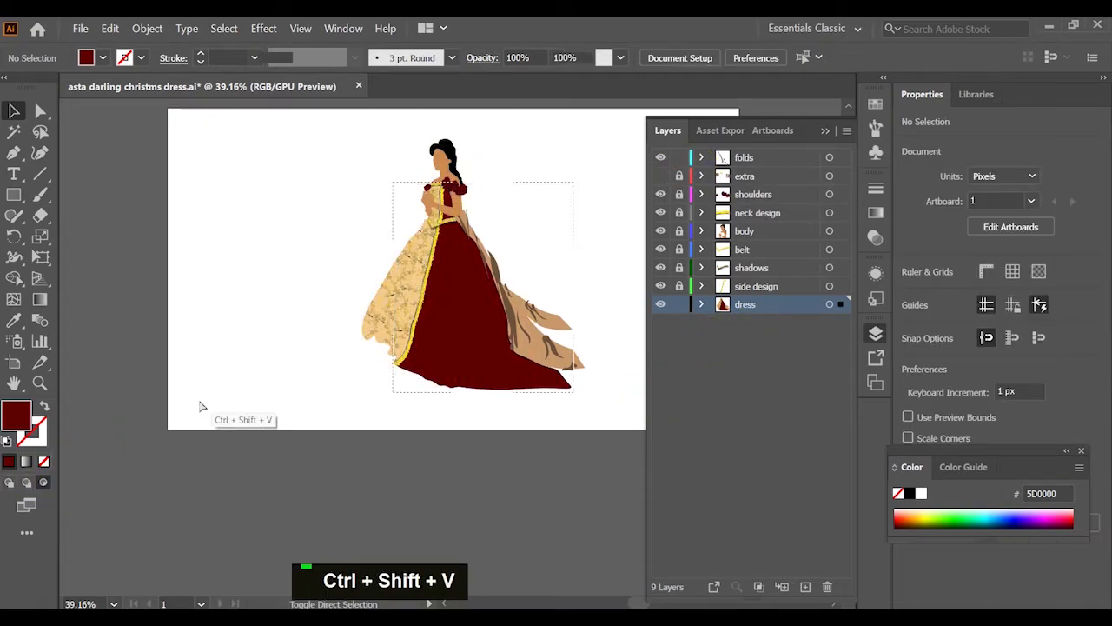
pyautogui.click(278, 354)
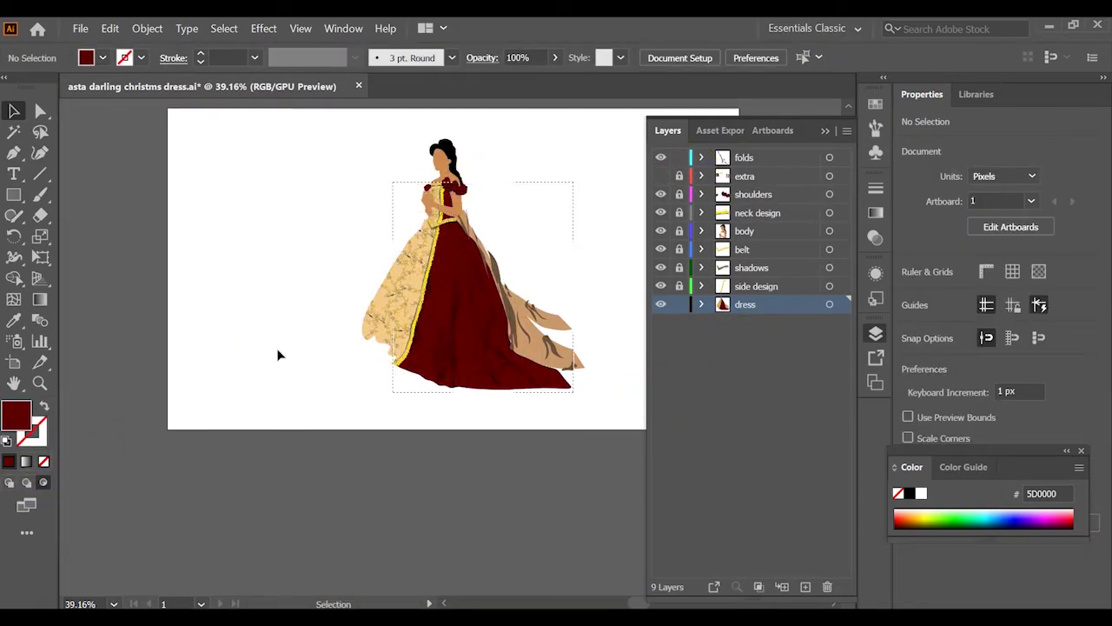
pyautogui.press('z')
pyautogui.click(551, 267)
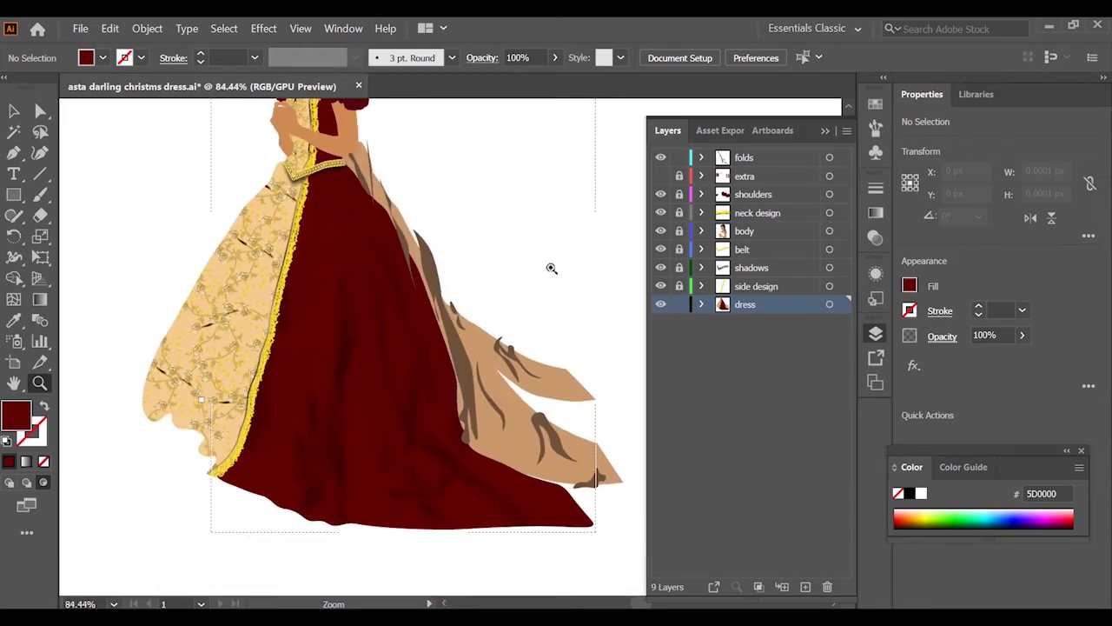
pyautogui.press('v')
pyautogui.doubleClick(605, 339)
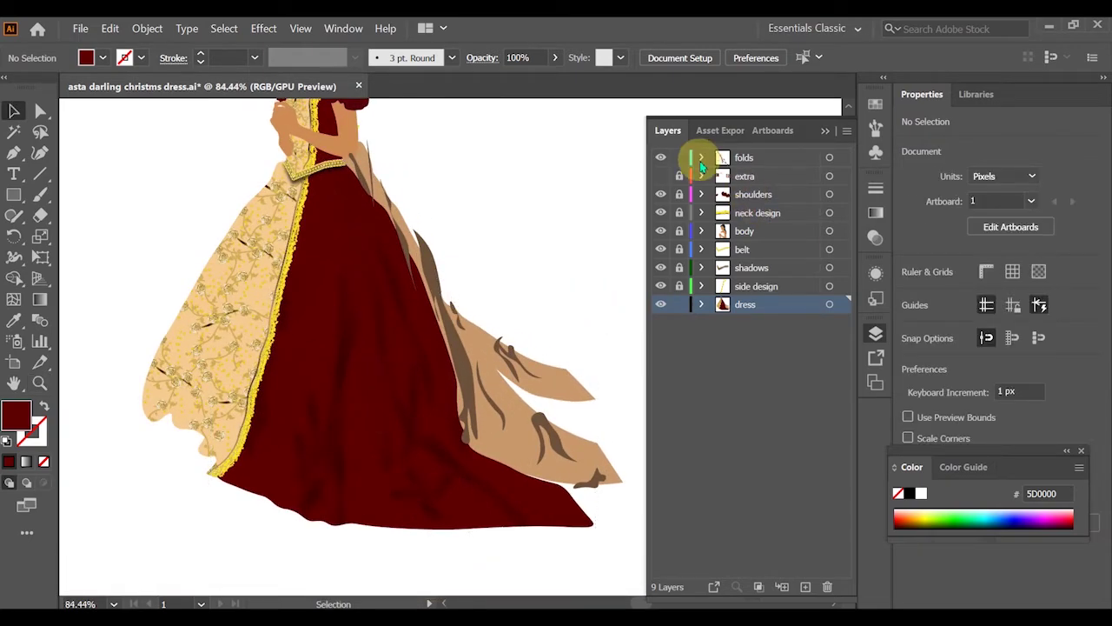
# Select the brown train folds on the folds layer and apply a Gaussian Blur of about 2.2 pixels
pyautogui.click(702, 161)
pyautogui.click(441, 285)
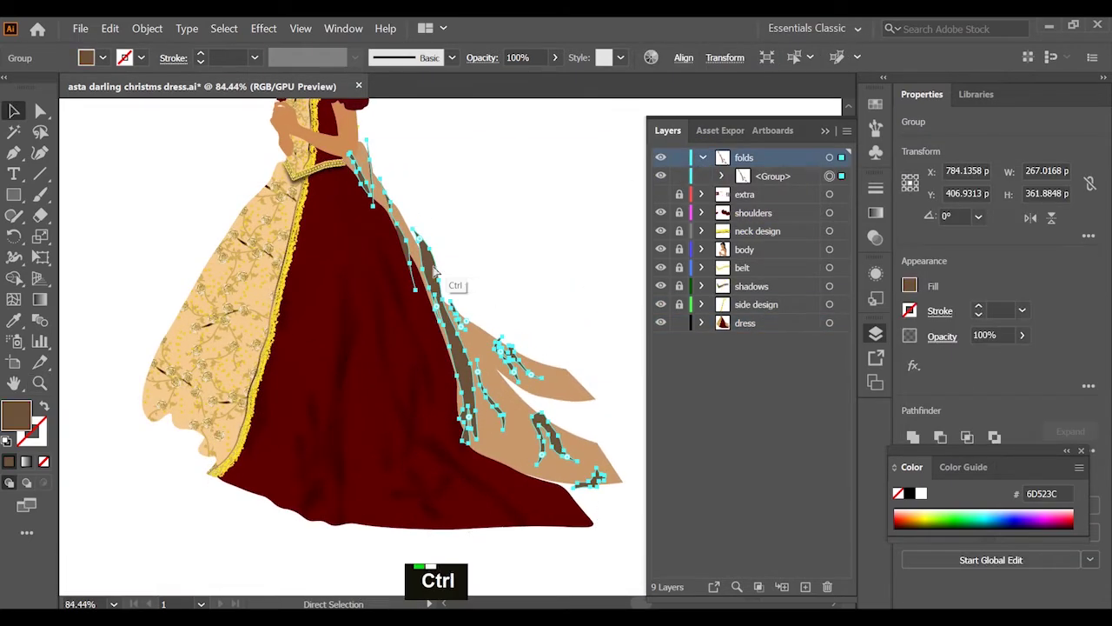
pyautogui.click(912, 365)
pyautogui.moveTo(965, 259)
pyautogui.click(910, 262)
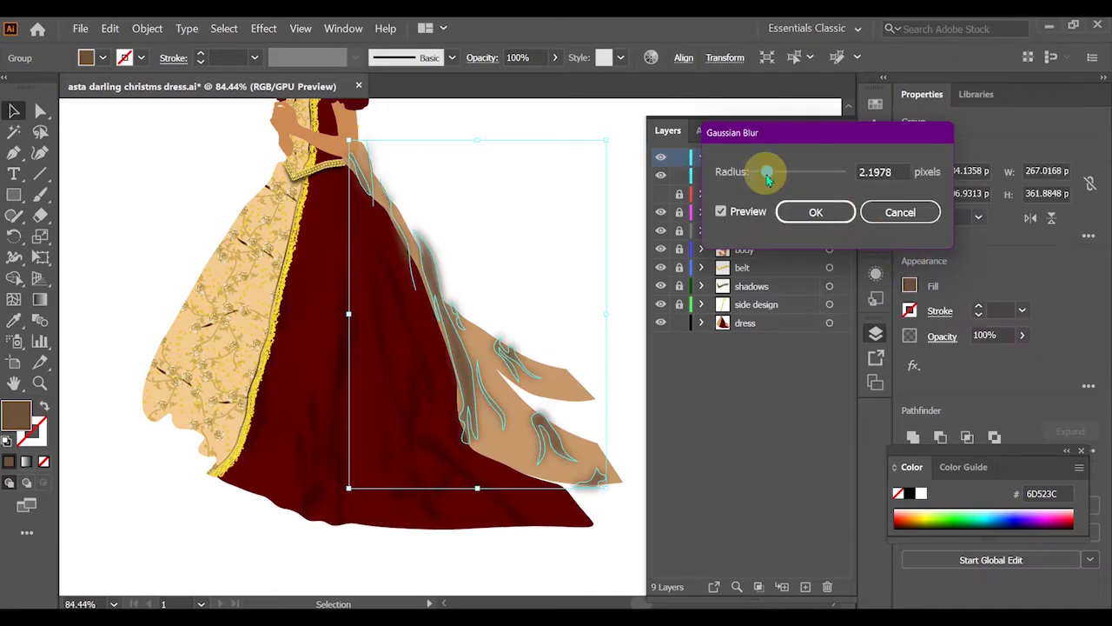
pyautogui.click(813, 211)
# Cut the blurred brown folds, paste them in place inside the tan train with Draw Inside, and leave that mode
pyautogui.hotkey('ctrl', 'x')
pyautogui.click(496, 356)
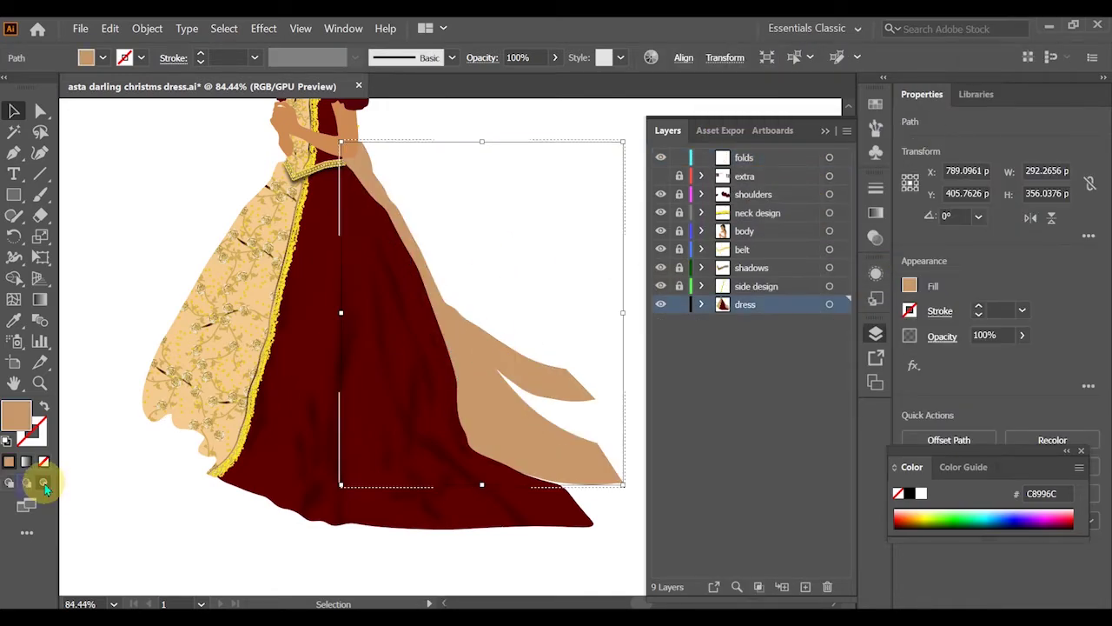
pyautogui.click(43, 483)
pyautogui.hotkey('ctrl', 'shift', 'v')
pyautogui.doubleClick(144, 294)
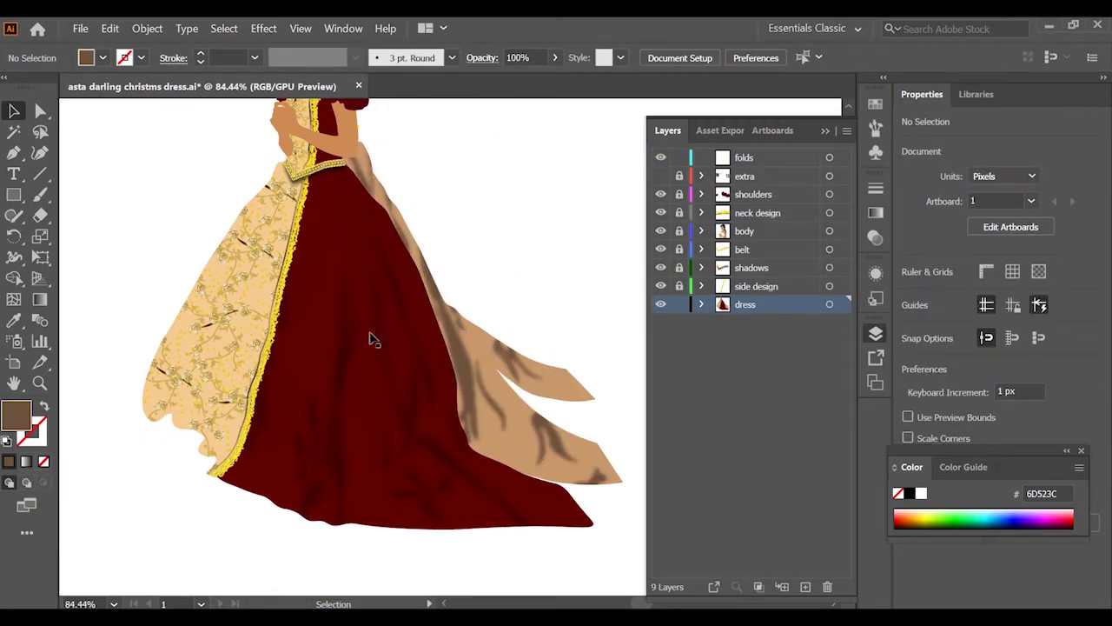
# Show the reference photo on the extra layer to compare the folds with it, and hide it again
pyautogui.scroll(-9, 485, 198)
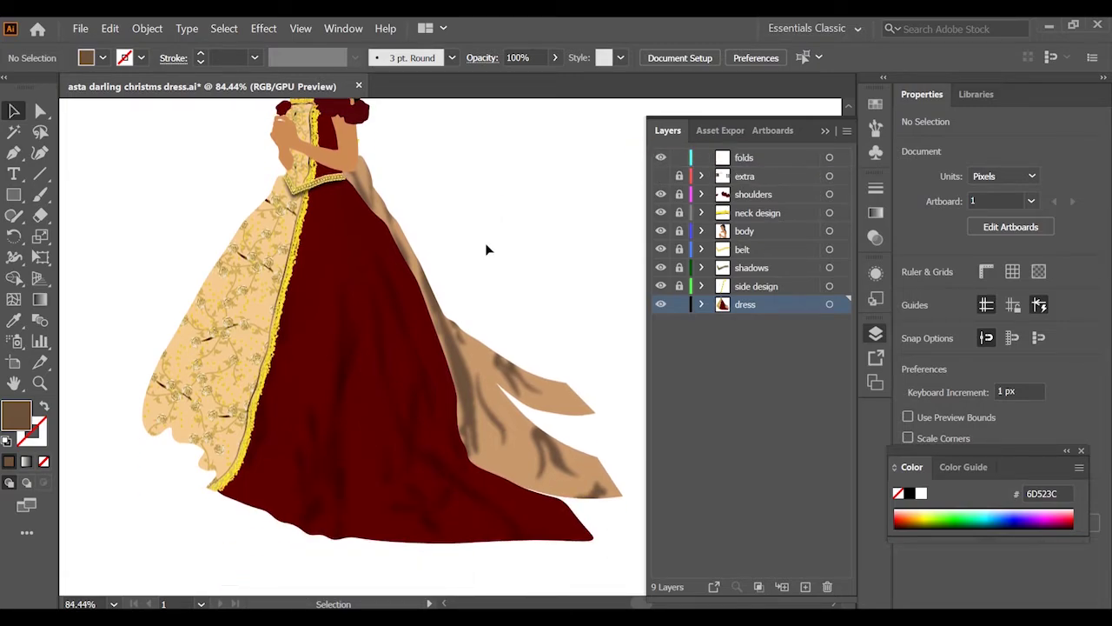
pyautogui.click(661, 175)
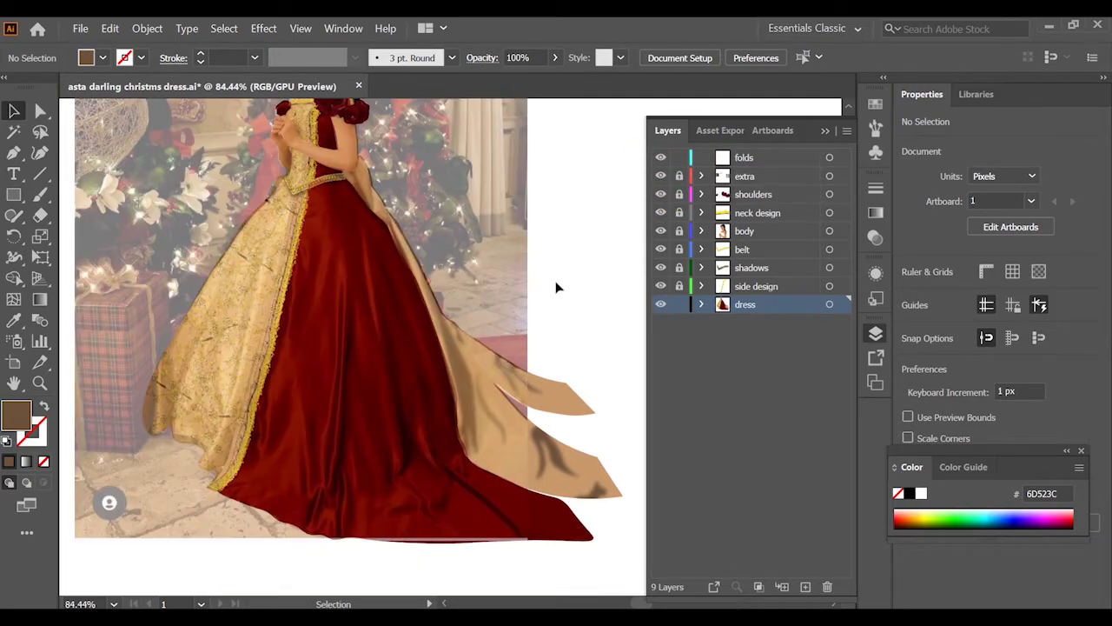
pyautogui.click(660, 176)
# Isolate the red skirt's clip group and select the group of filled fold shapes inside it
pyautogui.doubleClick(371, 236)
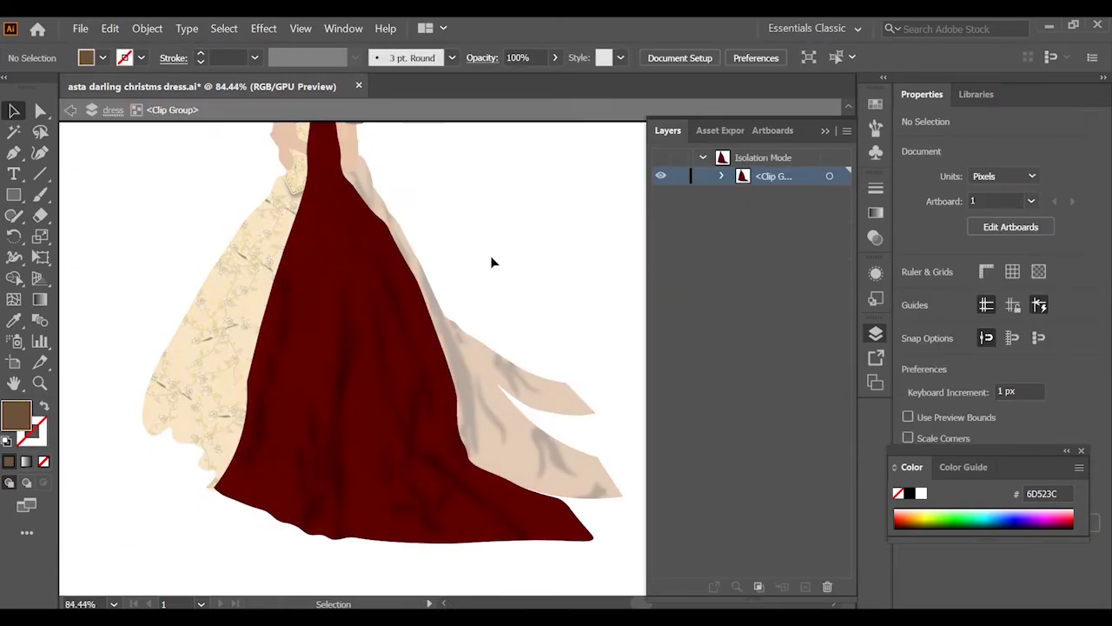
pyautogui.hotkey('ctrl', 'a')
pyautogui.click(507, 590)
pyautogui.moveTo(507, 590); pyautogui.dragTo(511, 598)
pyautogui.click(507, 531)
pyautogui.scroll(3, 261, 231)
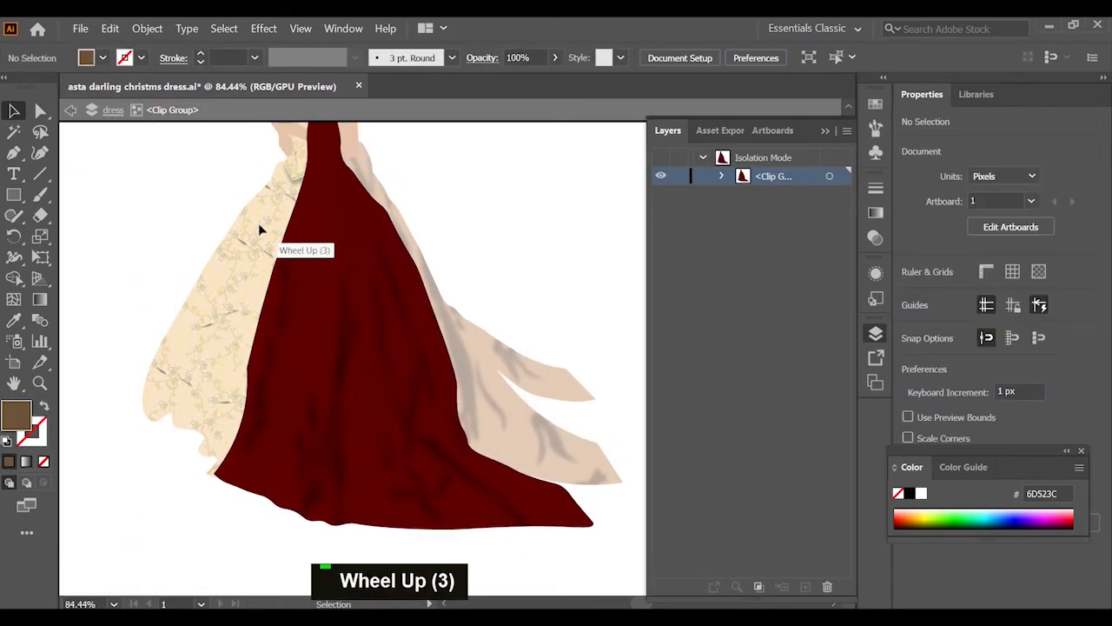
pyautogui.moveTo(261, 231); pyautogui.dragTo(510, 588)
pyautogui.click(597, 327)
pyautogui.scroll(5, 472, 308)
pyautogui.click(397, 330)
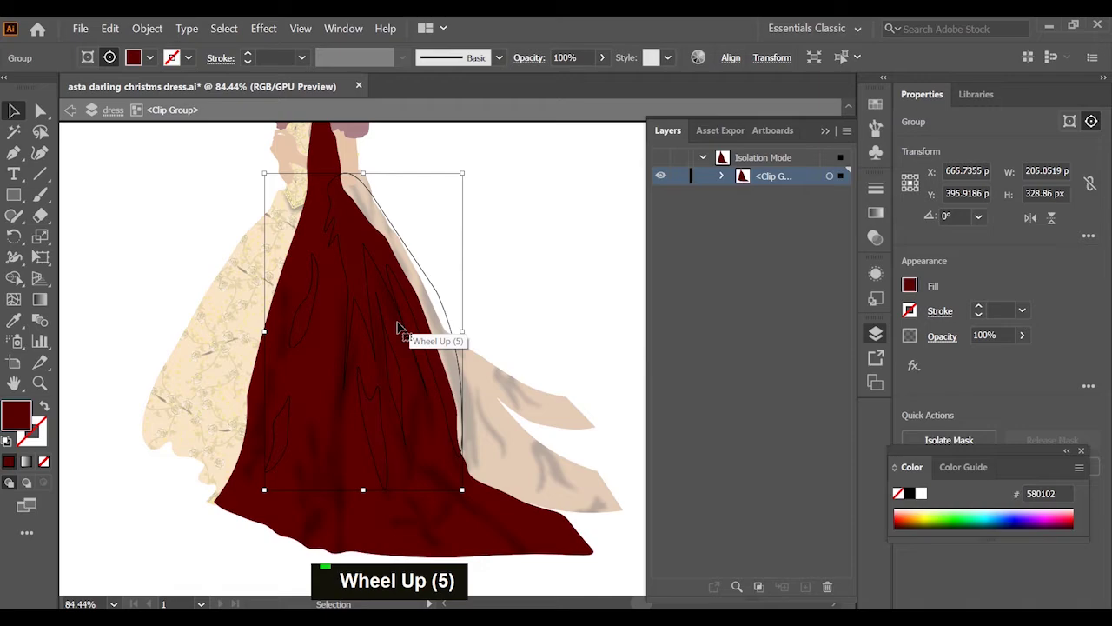
# Sample darker skirt colours for the selected fold shapes with the Eyedropper and set their fill to 440000
pyautogui.rightClick(921, 374)
pyautogui.press('i')
pyautogui.press('i')
pyautogui.click(339, 410)
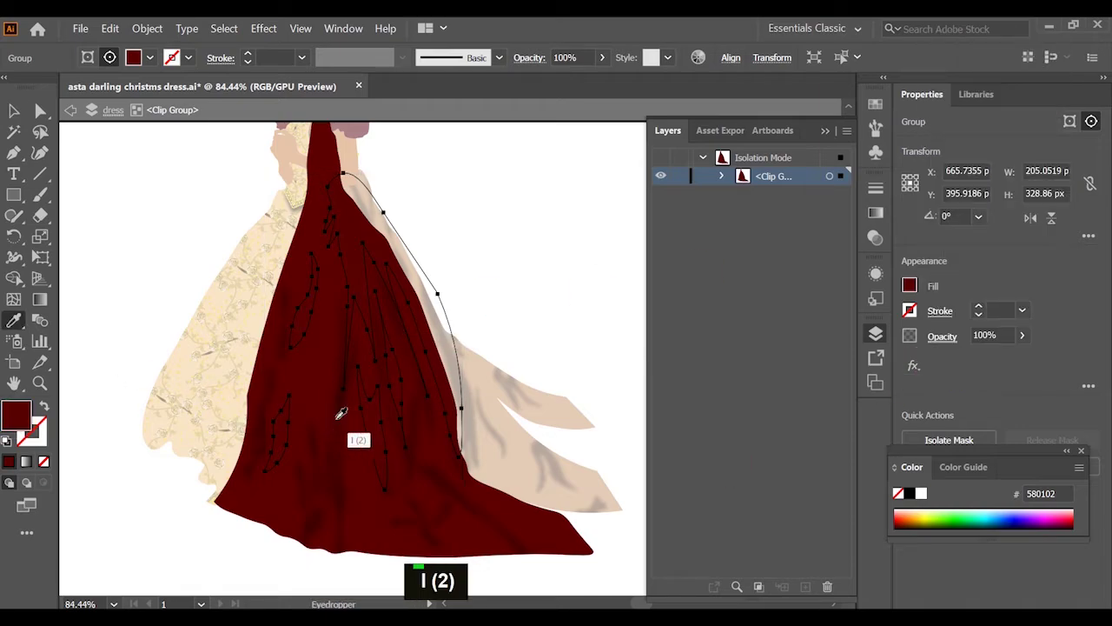
pyautogui.click(45, 406)
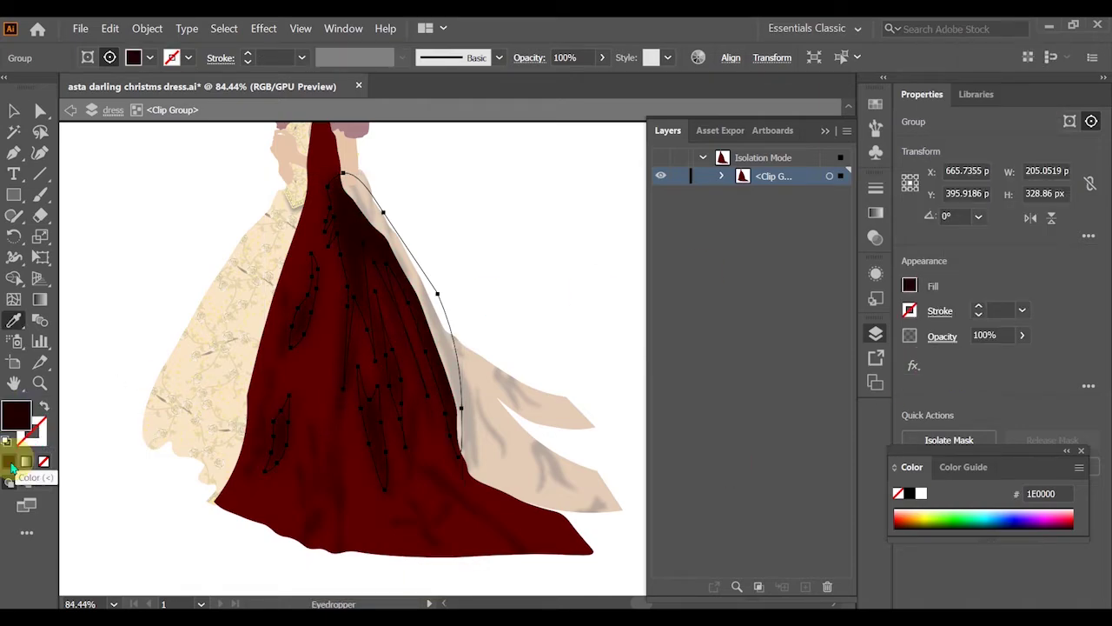
pyautogui.click(319, 389)
pyautogui.doubleClick(15, 414)
pyautogui.click(897, 238)
pyautogui.click(1064, 85)
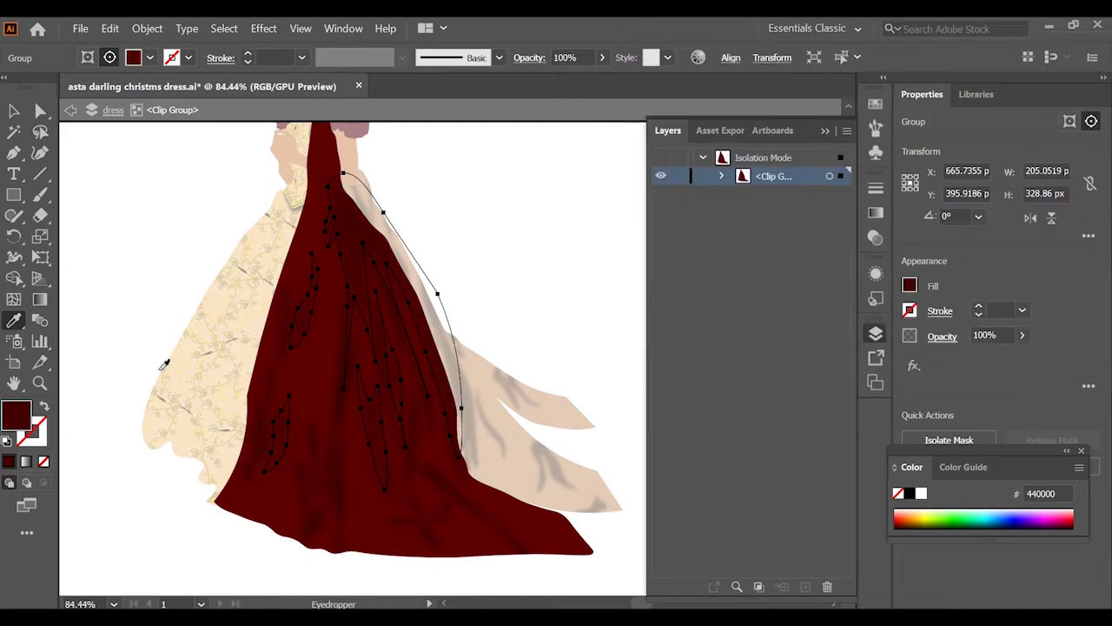
pyautogui.press('v')
# Reselect the recoloured fold shapes and open the list of effects available for them
pyautogui.click(134, 259)
pyautogui.click(347, 236)
pyautogui.click(914, 366)
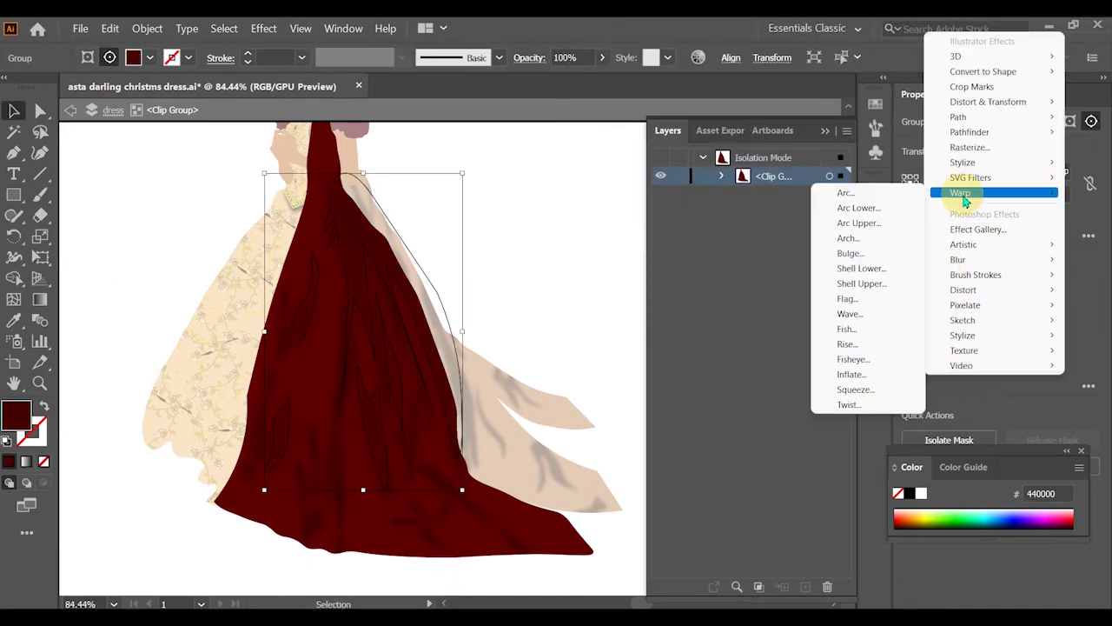
pyautogui.click(749, 378)
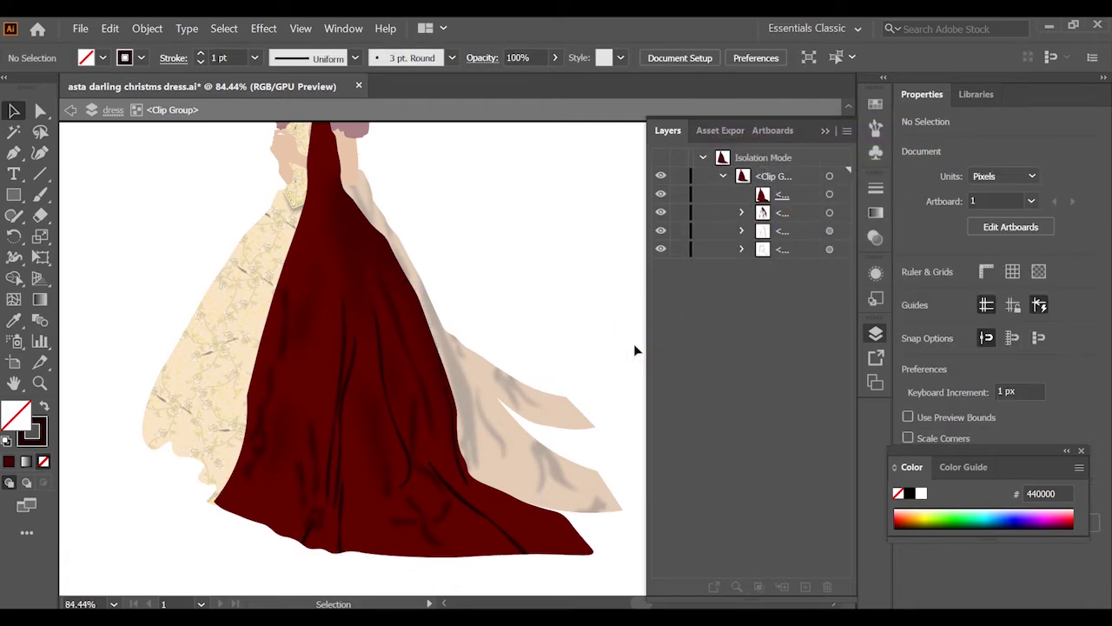
pyautogui.click(380, 347)
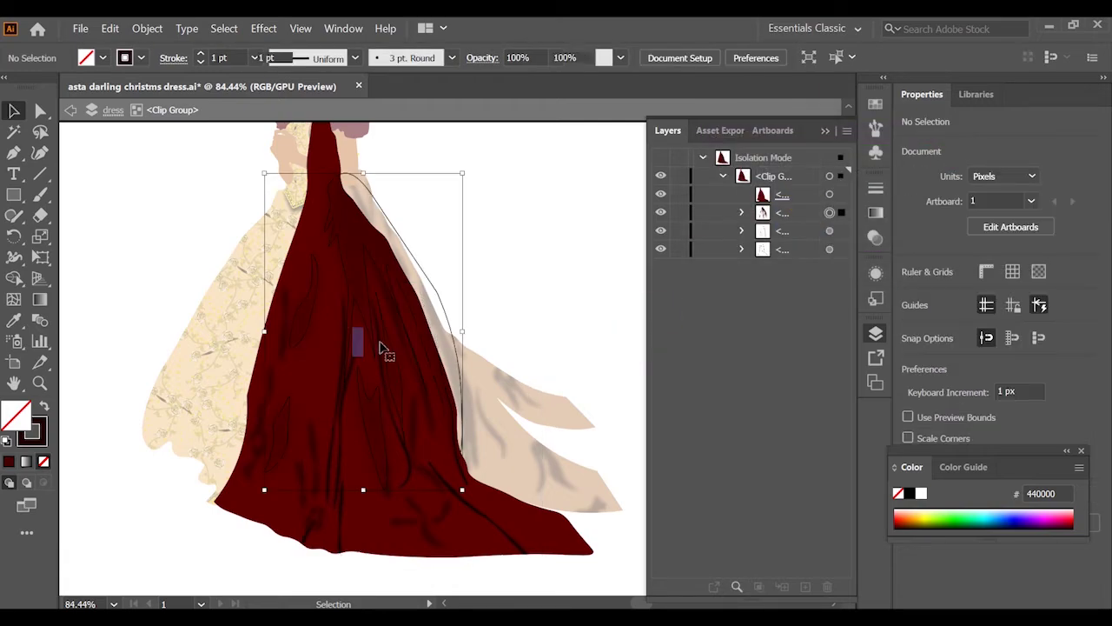
pyautogui.click(517, 328)
pyautogui.click(339, 523)
pyautogui.click(960, 365)
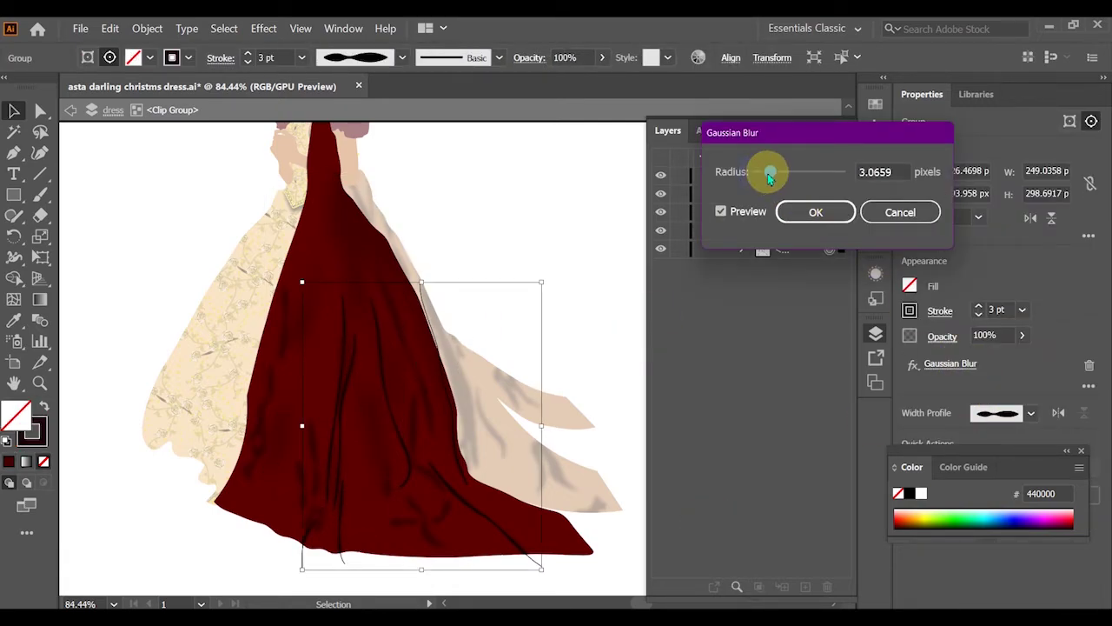
pyautogui.click(900, 212)
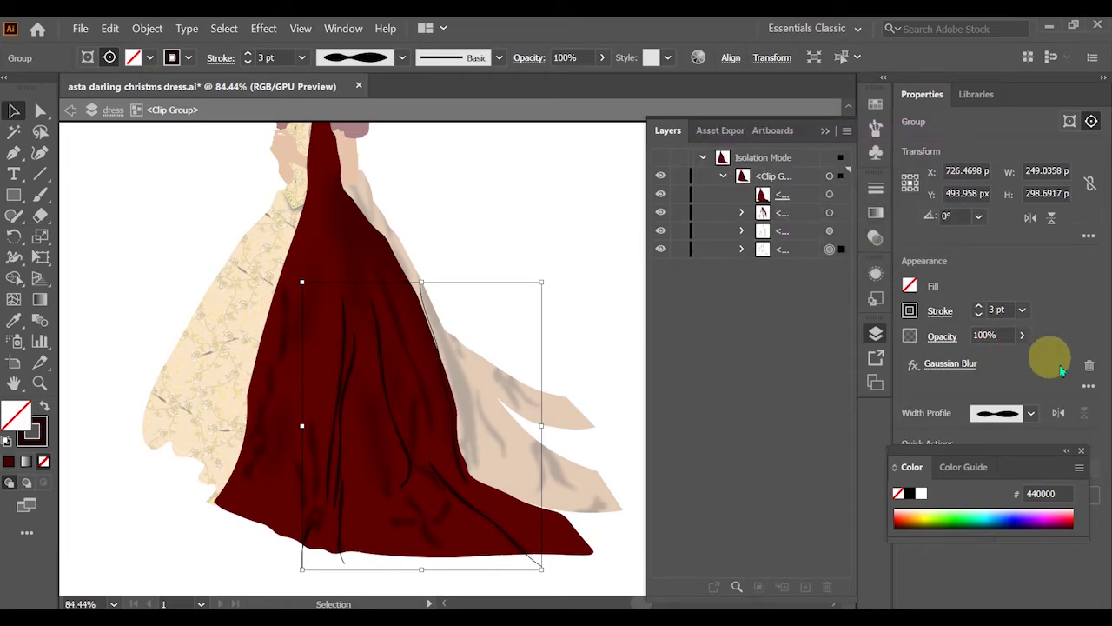
pyautogui.click(913, 366)
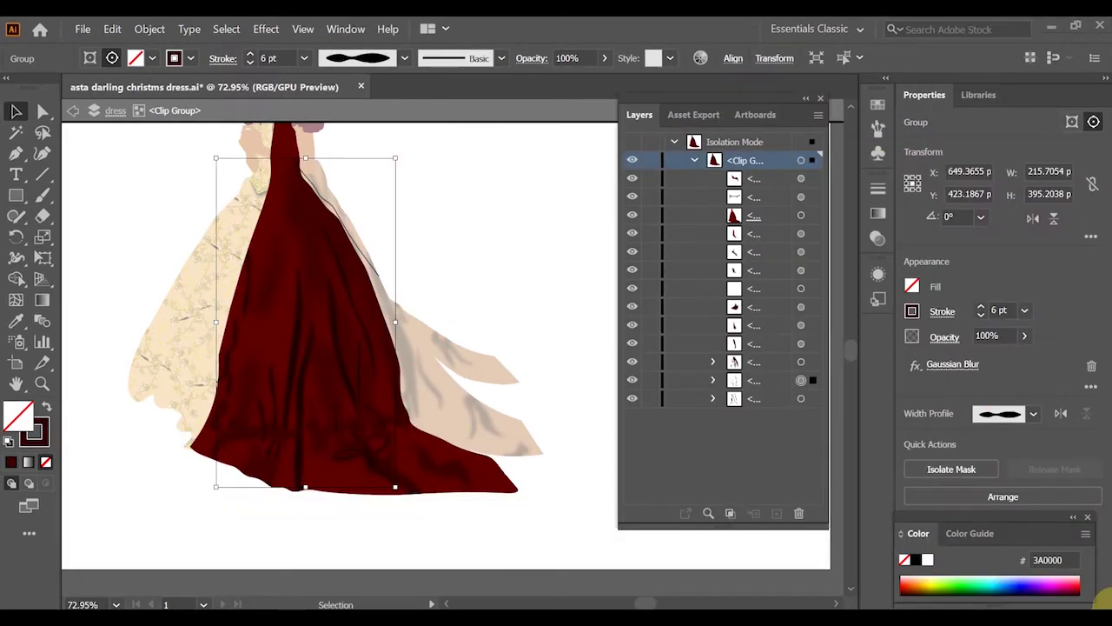
pyautogui.click(415, 280)
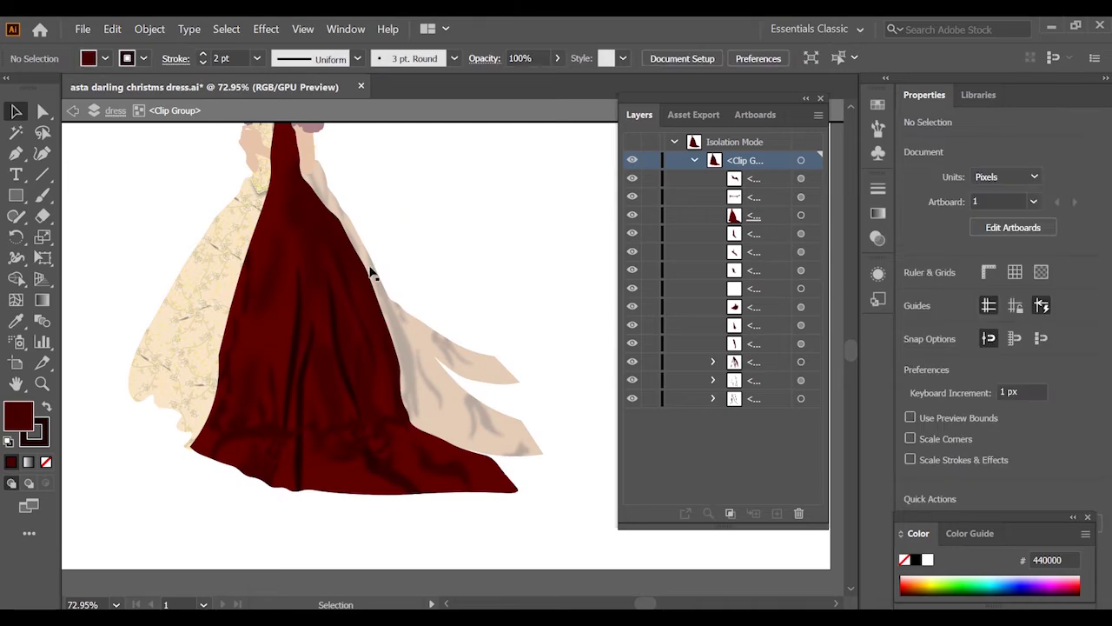
pyautogui.click(261, 463)
pyautogui.click(217, 544)
pyautogui.click(231, 377)
pyautogui.click(299, 166)
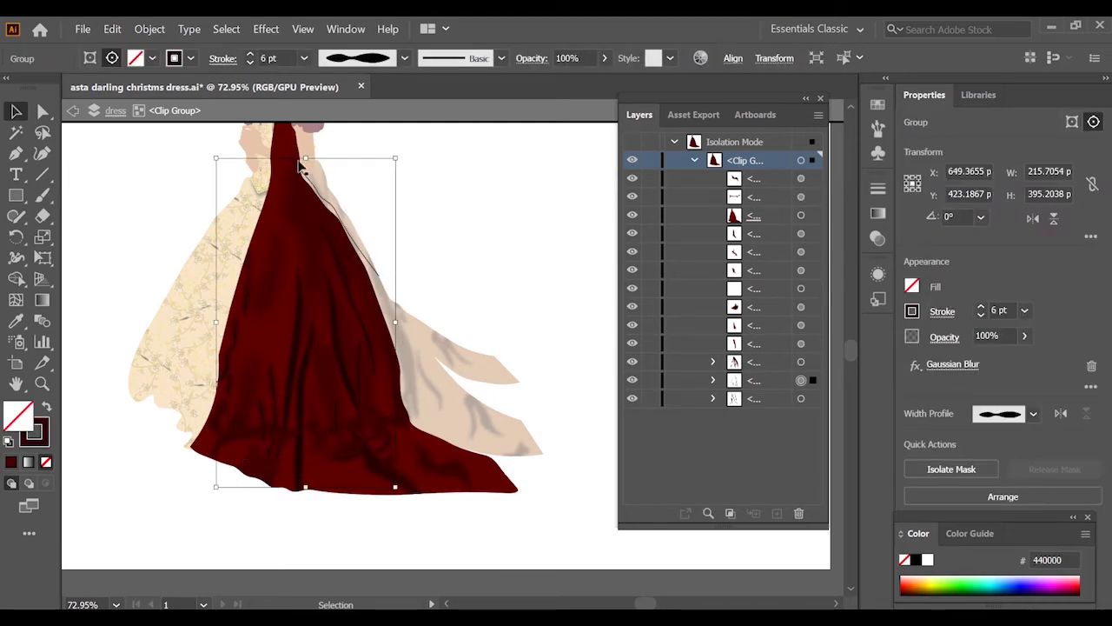
pyautogui.doubleClick(300, 168)
pyautogui.doubleClick(300, 169)
pyautogui.doubleClick(433, 255)
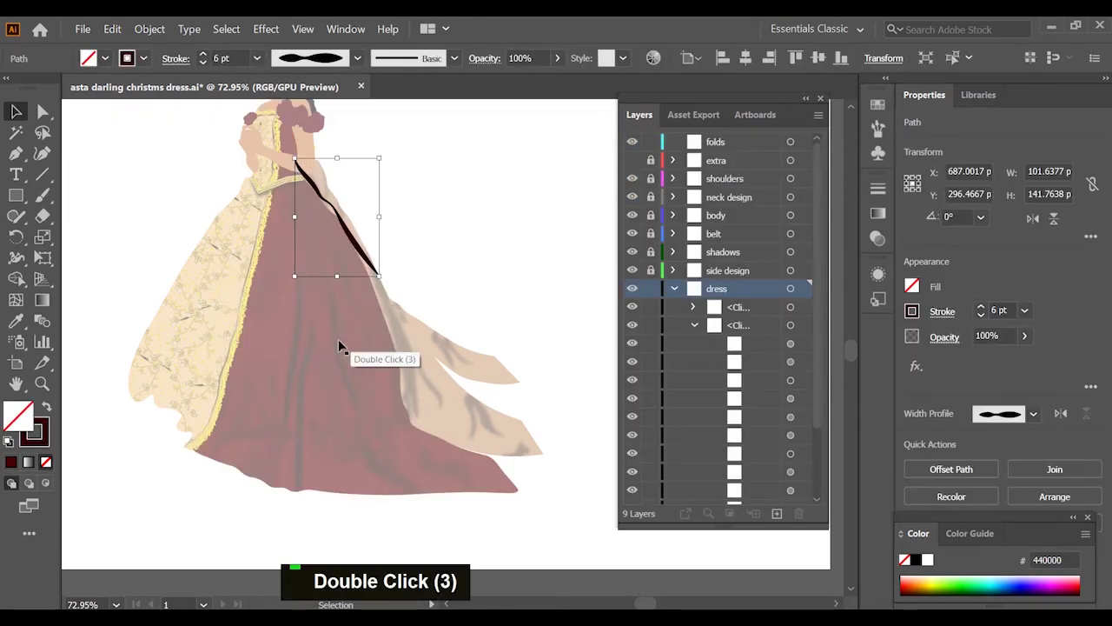
# Isolate the red skirt's clip group again, select the 6 pt fold strokes and ungroup them
pyautogui.doubleClick(280, 376)
pyautogui.click(235, 343)
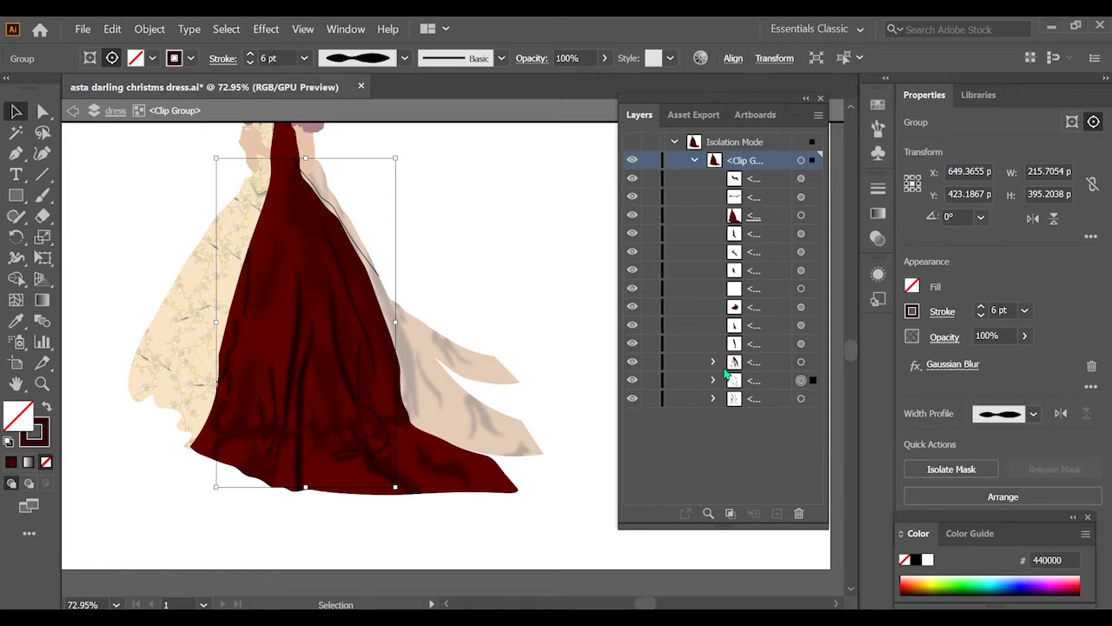
pyautogui.moveTo(727, 375); pyautogui.dragTo(764, 364)
pyautogui.hotkey('ctrl', 'shift', 'g')
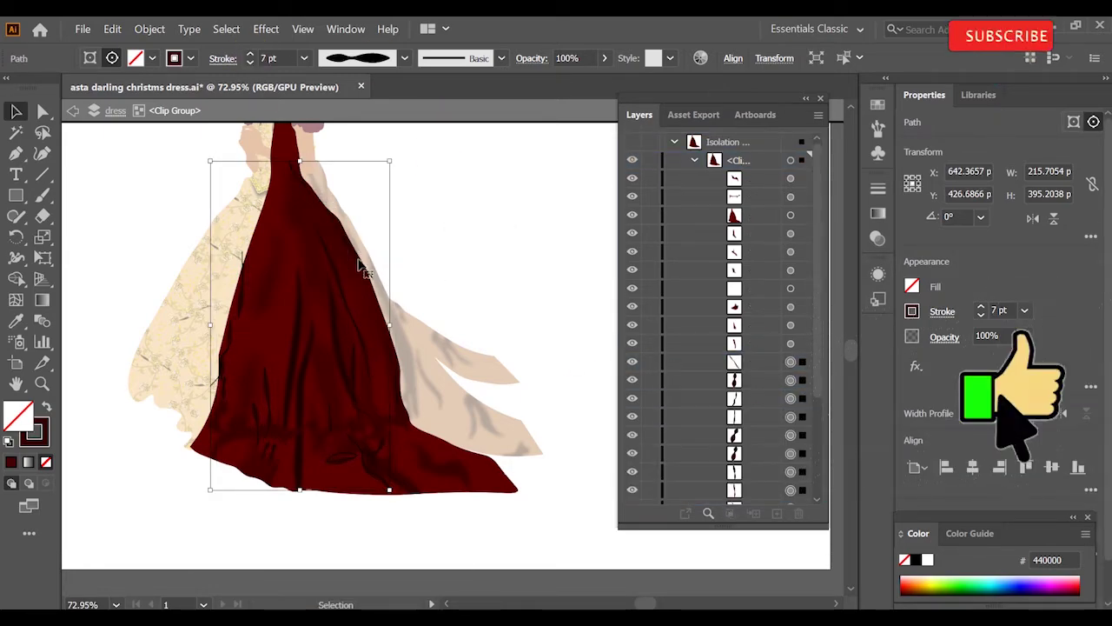
# Apply a Gaussian Blur of about 1.04 pixels to the ungrouped fold strokes, and deselect them
pyautogui.click(915, 366)
pyautogui.moveTo(968, 259)
pyautogui.click(844, 258)
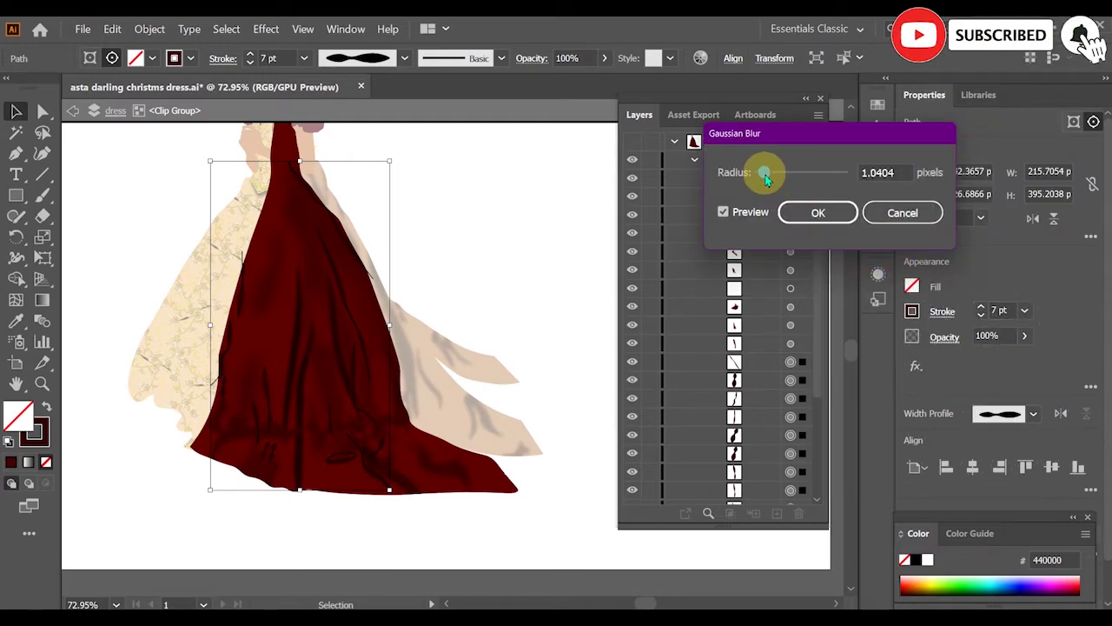
pyautogui.click(817, 212)
pyautogui.click(583, 246)
pyautogui.doubleClick(560, 240)
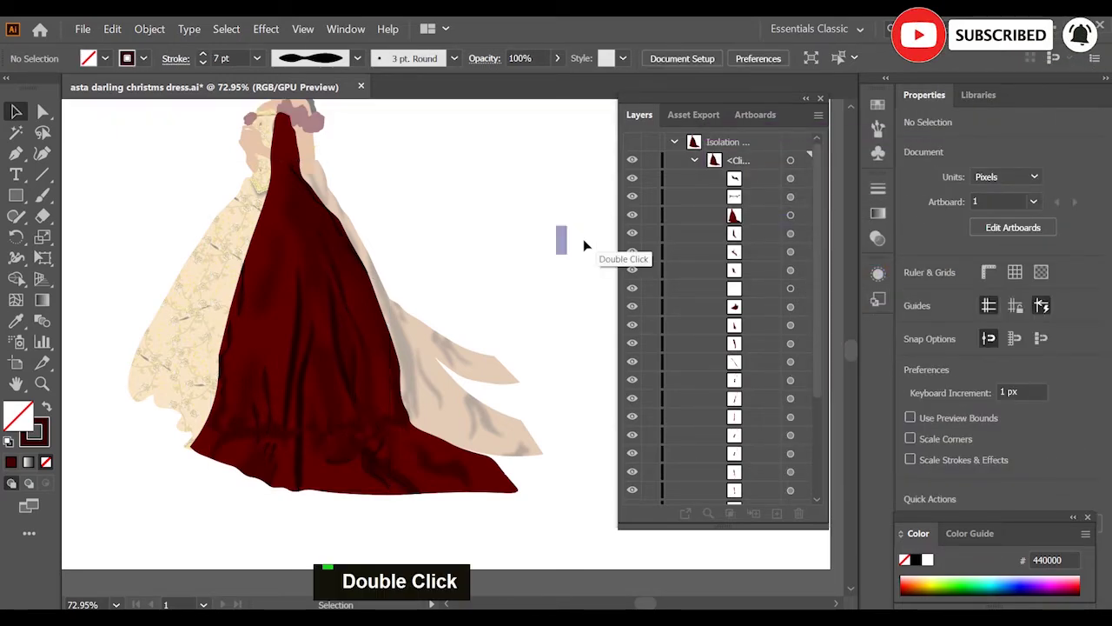
pyautogui.scroll(5, 538, 236)
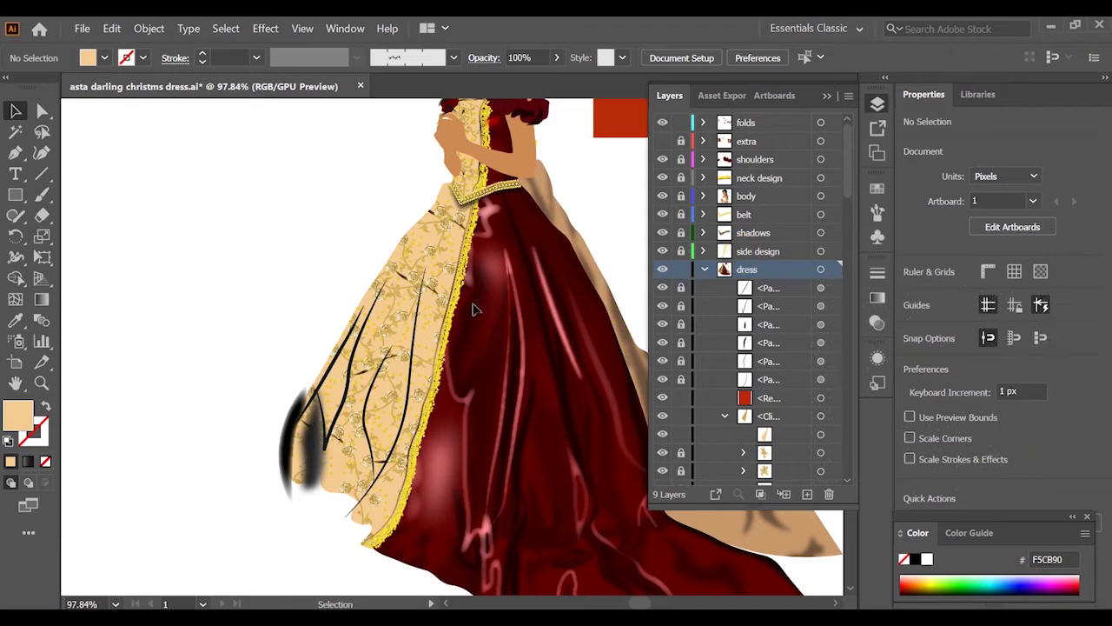
# Paste the shadow folds in place over the gold panel on the folds layer, and collapse and lock the dress layer
pyautogui.hotkey('ctrl', 'shift', 'v')
pyautogui.click(598, 175)
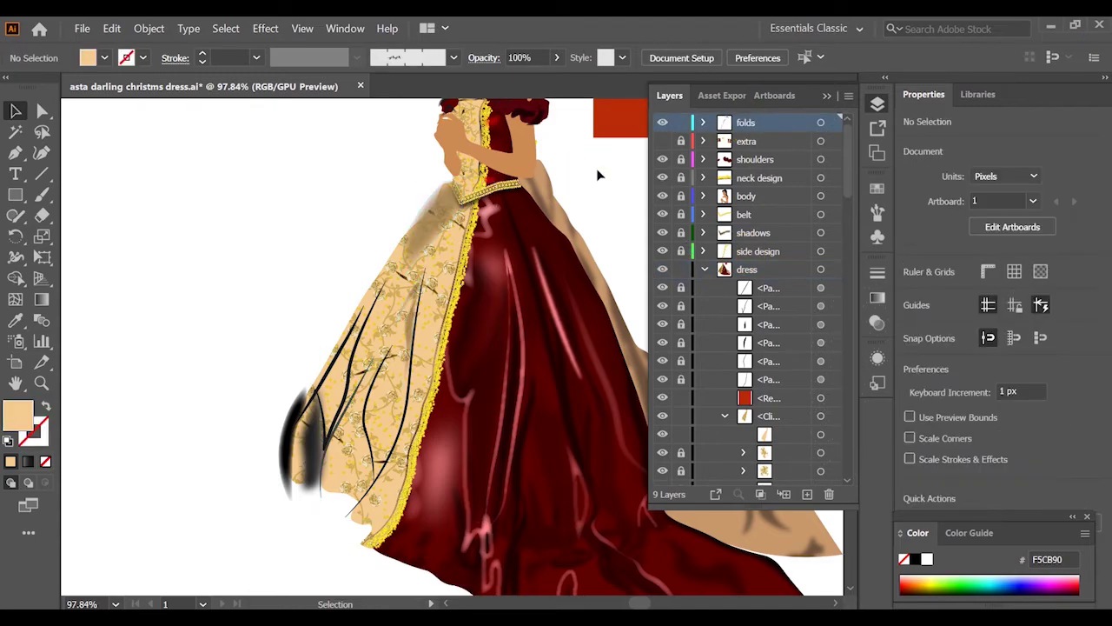
pyautogui.hotkey('ctrl', 'z')
pyautogui.click(703, 268)
pyautogui.click(680, 268)
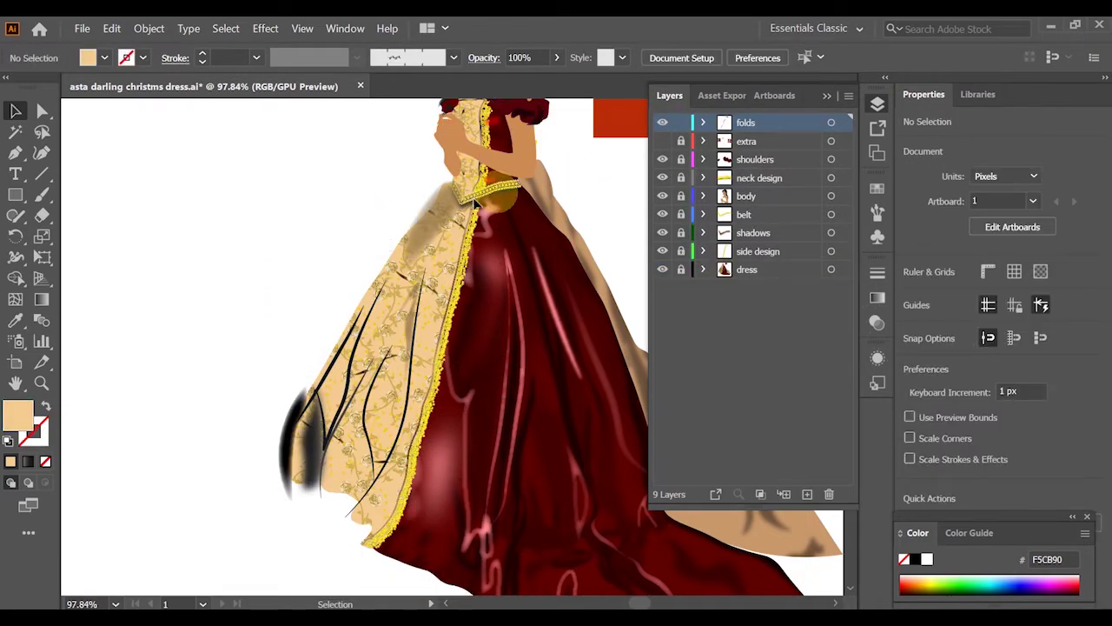
pyautogui.hotkey('ctrl', 'shift', 'v')
# Select the gold panel's folds without the sleeve folds, cut them, and paste them in place inside the panel's clip group
pyautogui.scroll(1, 503, 236)
pyautogui.scroll(2, 503, 241)
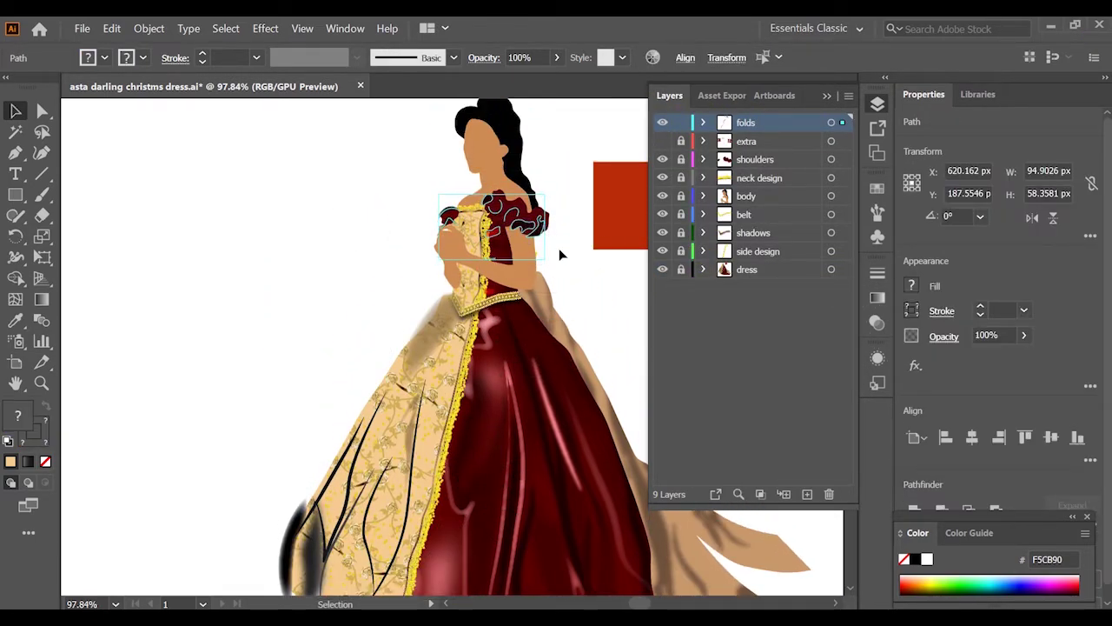
pyautogui.click(559, 254)
pyautogui.hotkey('ctrl', 'a')
pyautogui.keyDown('shift'); pyautogui.moveTo(406, 159); pyautogui.dragTo(559, 288); pyautogui.keyUp('shift')
pyautogui.keyDown('shift'); pyautogui.click(488, 296); pyautogui.keyUp('shift')
pyautogui.scroll(-5, 481, 311)
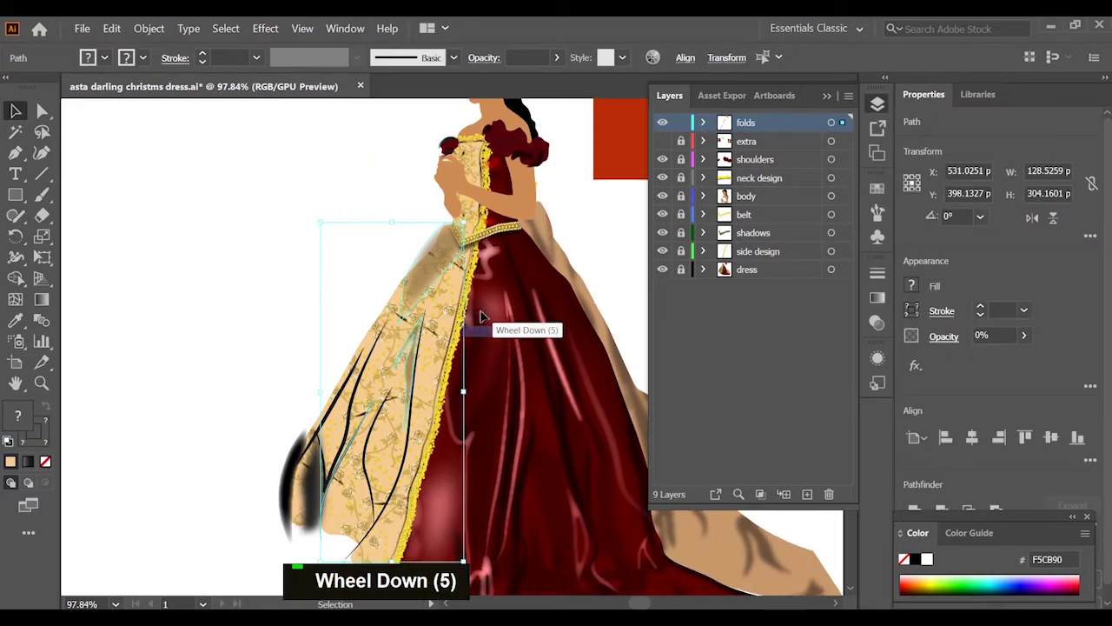
pyautogui.hotkey('ctrl', 'x')
pyautogui.hotkey('ctrl', 'f')
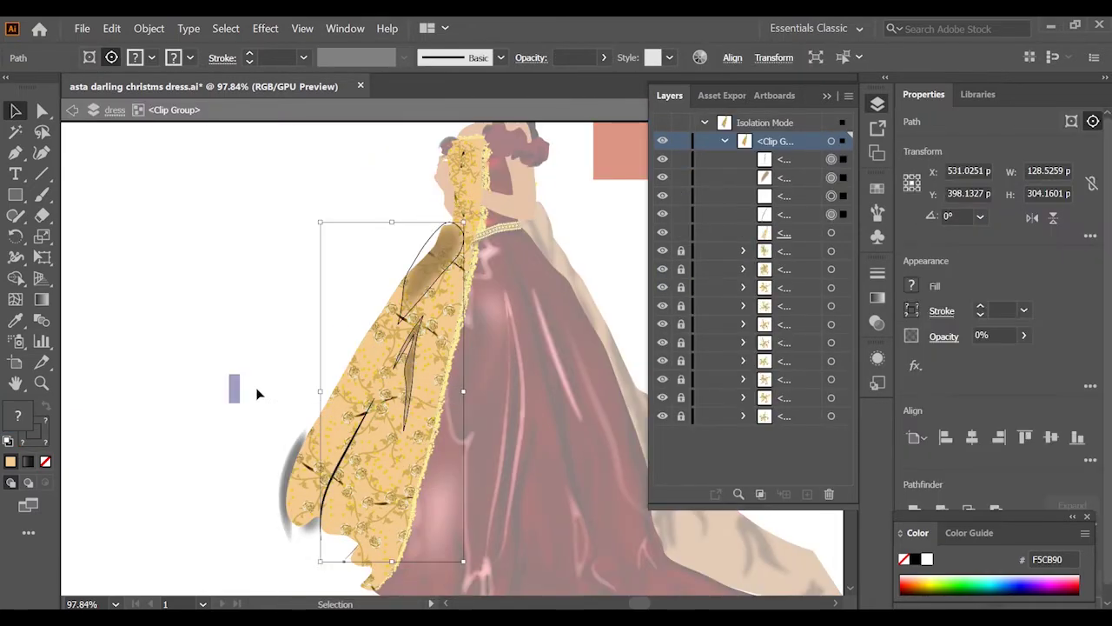
# Set the black diagonal fold stroke on the lower gold panel to 5 pt and give it a Feather effect
pyautogui.click(255, 390)
pyautogui.click(345, 457)
pyautogui.click(250, 53)
pyautogui.click(251, 53)
pyautogui.click(250, 53)
pyautogui.click(923, 365)
pyautogui.moveTo(965, 161)
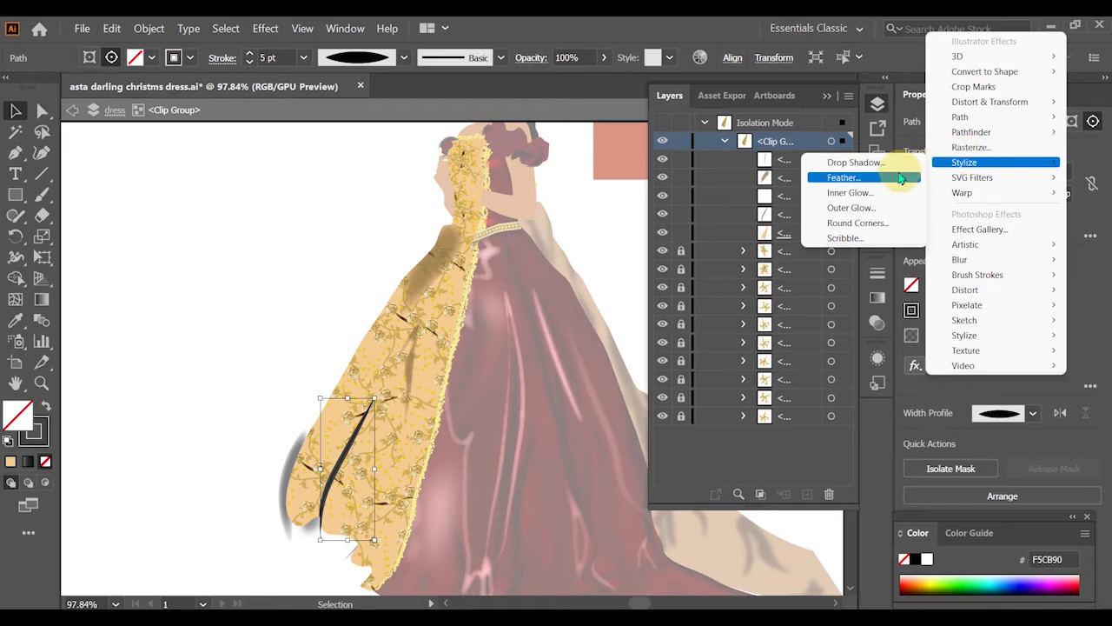
pyautogui.click(787, 177)
pyautogui.click(826, 186)
pyautogui.click(874, 221)
# Set the diagonal fold's stroke colour to 161616 and reopen its Feather settings to confirm them
pyautogui.doubleClick(37, 434)
pyautogui.click(898, 278)
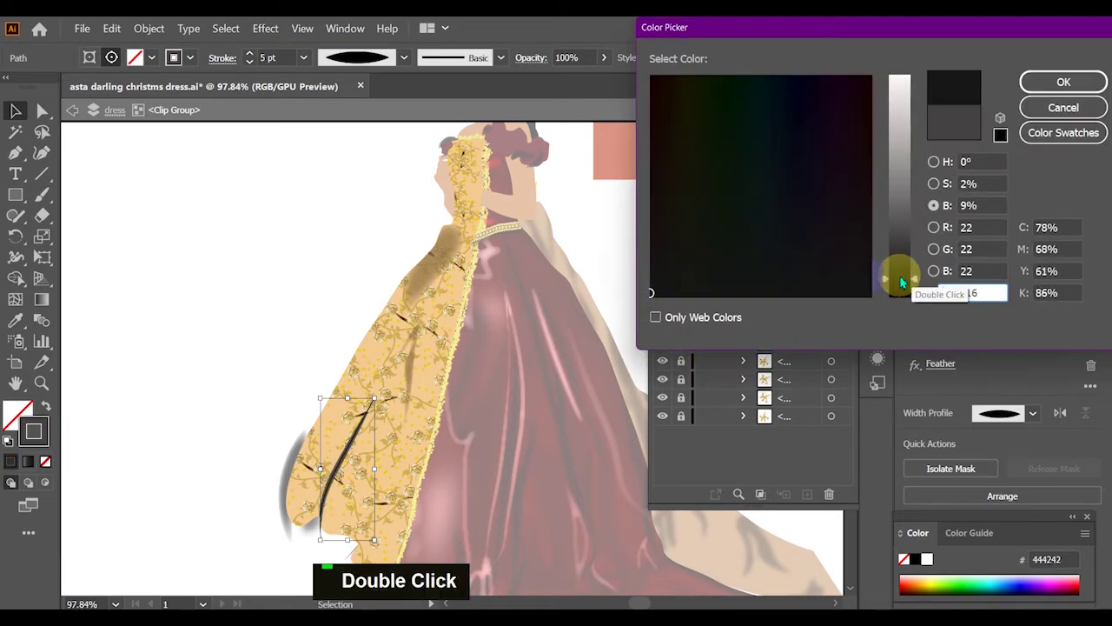
pyautogui.click(1062, 79)
pyautogui.click(936, 363)
pyautogui.click(890, 221)
# Increase the diagonal fold's stroke to 7 pt and set its Feather radius to 4 px
pyautogui.click(250, 53)
pyautogui.click(250, 53)
pyautogui.click(938, 364)
pyautogui.click(826, 176)
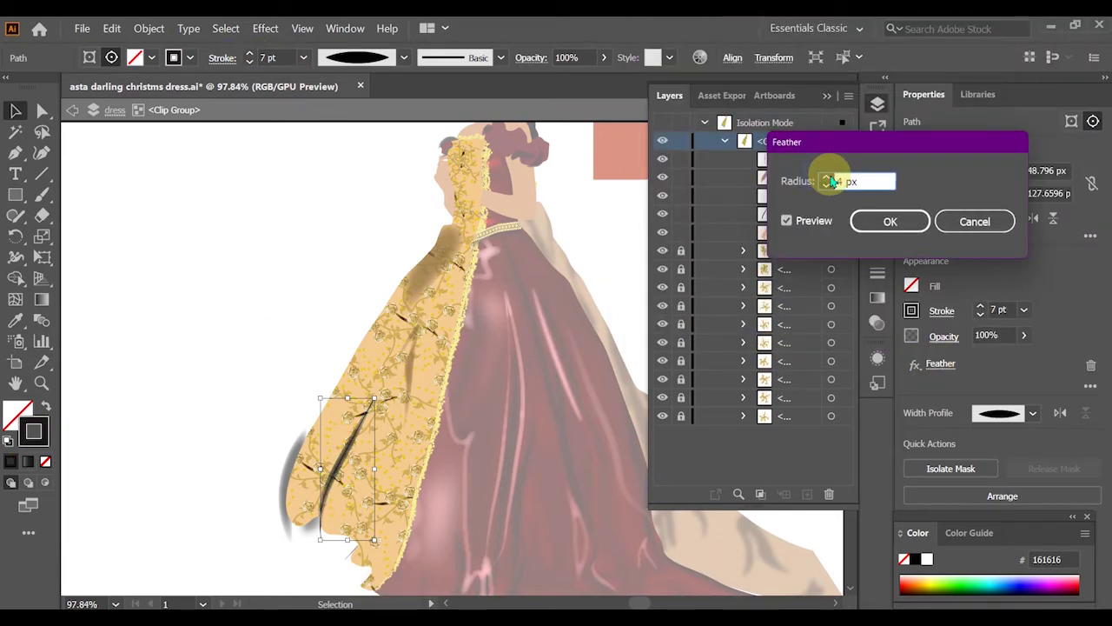
pyautogui.click(890, 221)
# Deselect the fold and unlock all the locked flower artwork in the gold panel's clip group
pyautogui.click(281, 478)
pyautogui.hotkey('ctrl', 'alt', '2')
pyautogui.click(269, 377)
pyautogui.scroll(17, 689, 124)
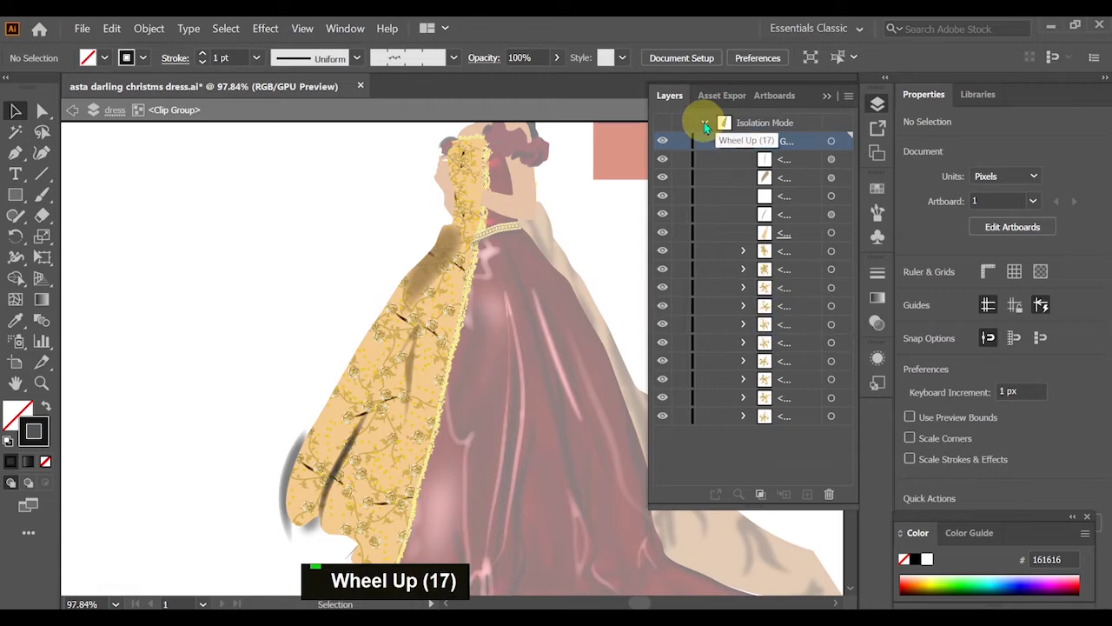
# Leave the gold panel's clip group and lock the dress layer
pyautogui.doubleClick(322, 236)
pyautogui.click(705, 270)
pyautogui.click(703, 269)
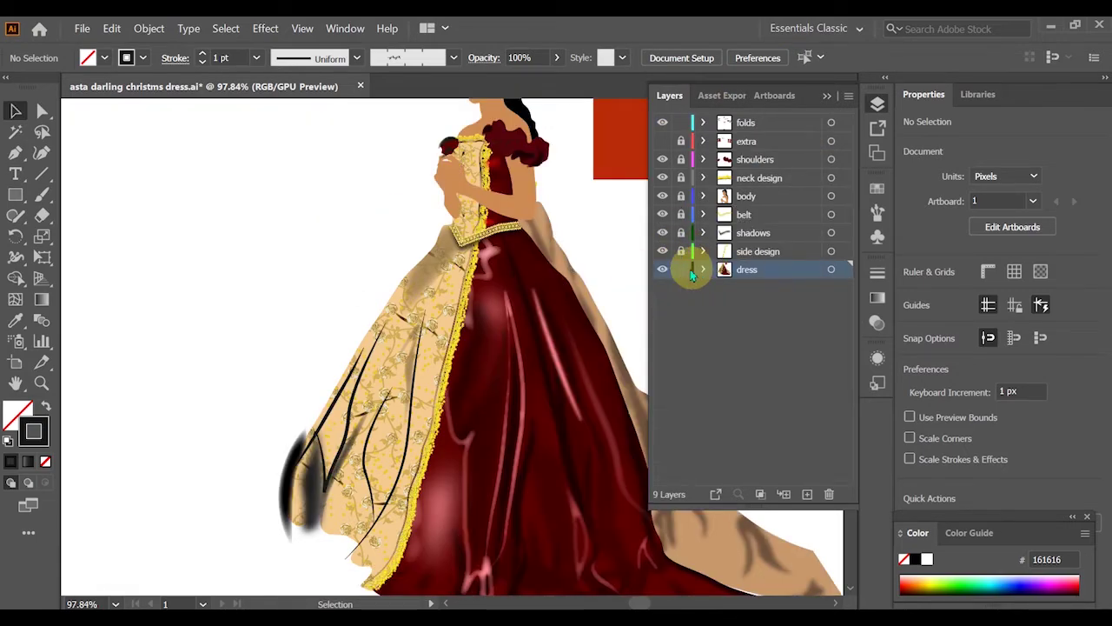
pyautogui.click(681, 270)
# Select the fold strokes over the shoulder ruffles on the folds layer and cut them
pyautogui.click(756, 123)
pyautogui.hotkey('ctrl', 'a')
pyautogui.press('z')
pyautogui.click(533, 161)
pyautogui.press('v')
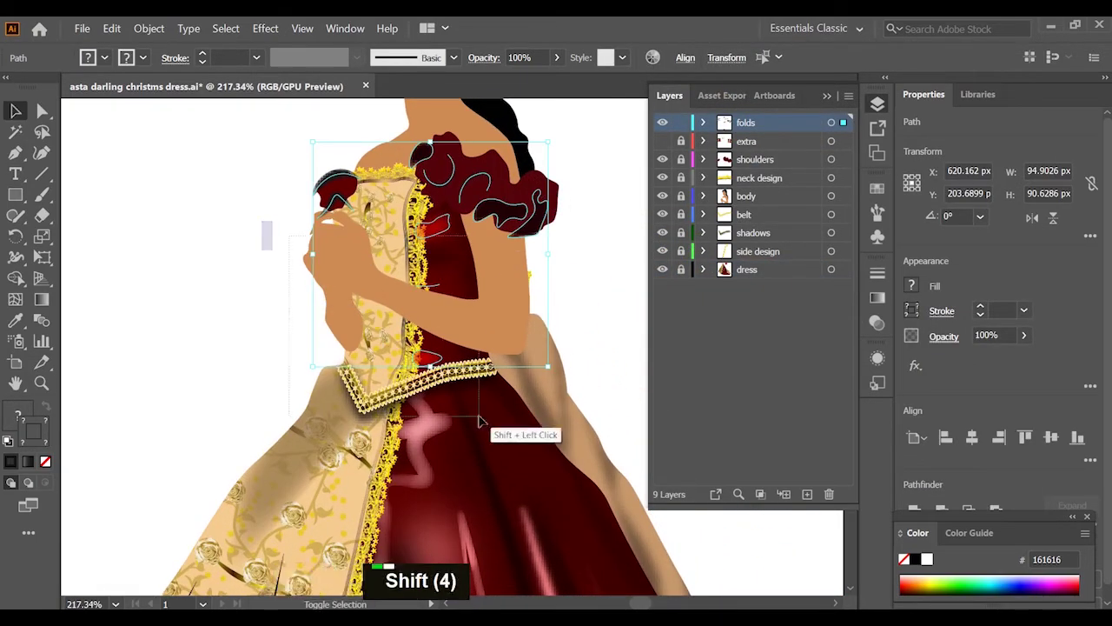
pyautogui.keyDown('shift'); pyautogui.click(449, 269); pyautogui.keyUp('shift')
pyautogui.hotkey('ctrl', 'x')
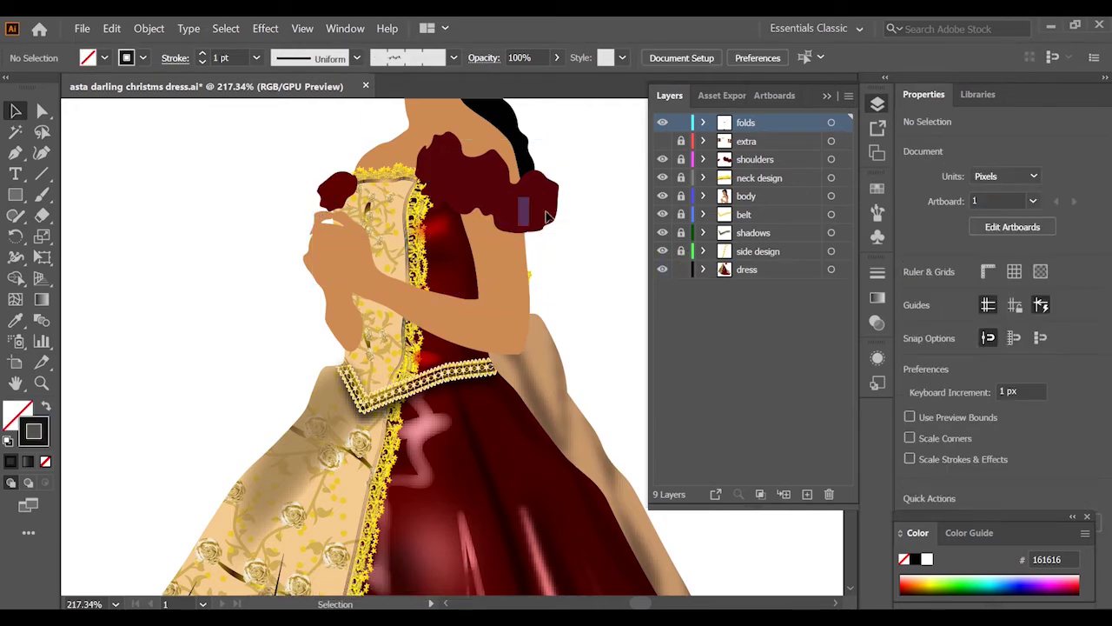
# Unlock the shoulders layer and paste the cut folds in place inside the large shoulder ruffle with Draw Inside
pyautogui.click(702, 268)
pyautogui.scroll(-4, 782, 343)
pyautogui.scroll(20, 782, 342)
pyautogui.click(702, 268)
pyautogui.click(681, 159)
pyautogui.click(491, 183)
pyautogui.click(45, 482)
pyautogui.click(278, 383)
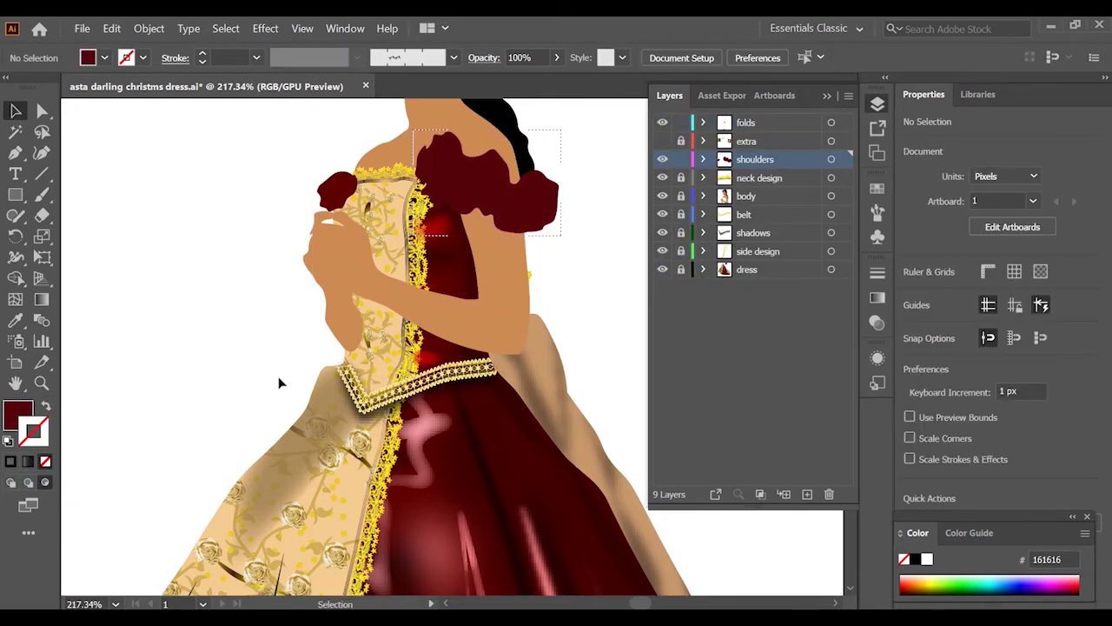
pyautogui.hotkey('ctrl', 'shift', 'v')
pyautogui.click(564, 338)
# Isolate the ruffle's clip group, nudge the middle arc fold upward and lighten its stroke colour to grey
pyautogui.doubleClick(479, 179)
pyautogui.click(478, 179)
pyautogui.press('Up')
pyautogui.press('Up')
pyautogui.doubleClick(34, 432)
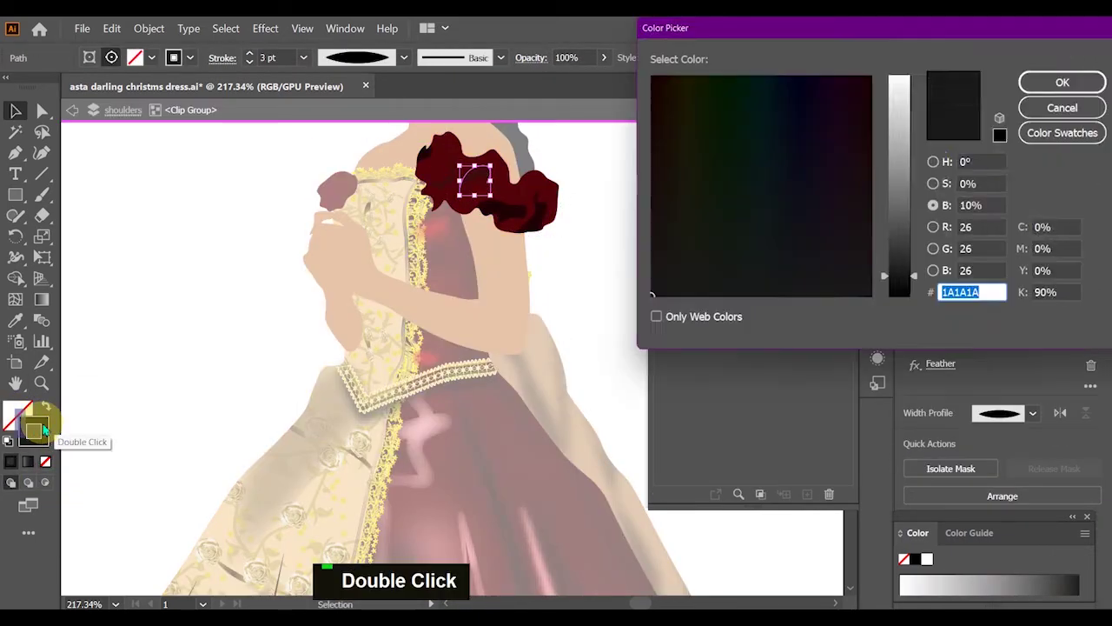
pyautogui.click(897, 186)
pyautogui.click(1061, 80)
# Nudge the rounded fold near the neckline end of the ruffle up and inward and give it a grey stroke
pyautogui.click(452, 174)
pyautogui.click(439, 169)
pyautogui.press('Up')
pyautogui.press('Left')
pyautogui.click(1005, 571)
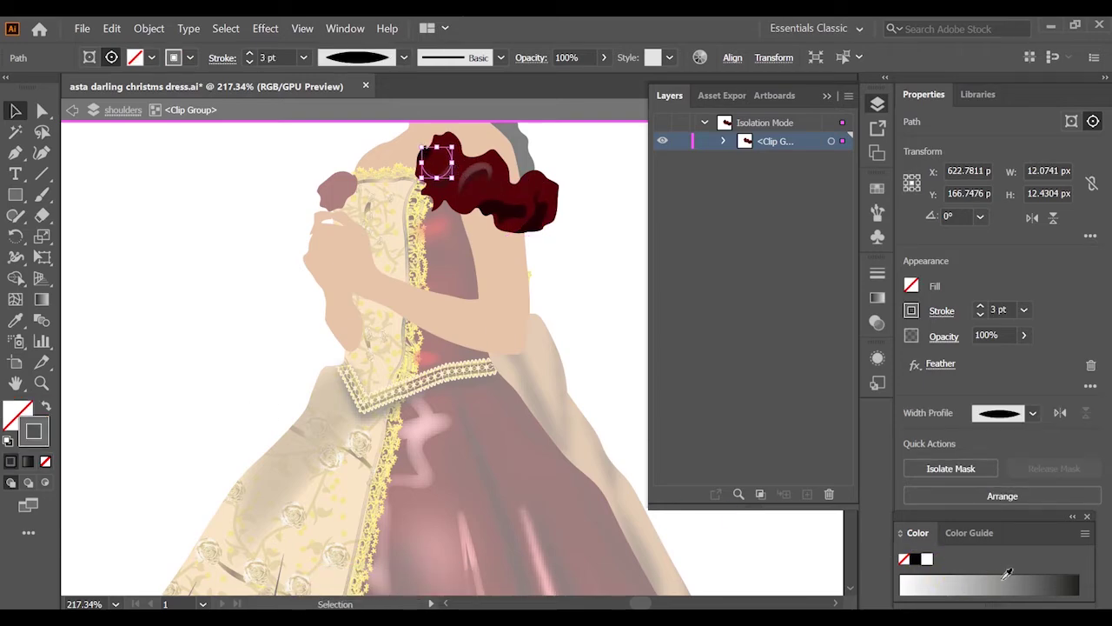
pyautogui.click(540, 246)
# Draw a small U-shaped fold in the middle of the ruffle with a 3 pt stroke and a double-bulge width profile
pyautogui.hotkey('shift', '`')
pyautogui.click(448, 188)
pyautogui.click(457, 202)
pyautogui.click(468, 202)
pyautogui.click(471, 190)
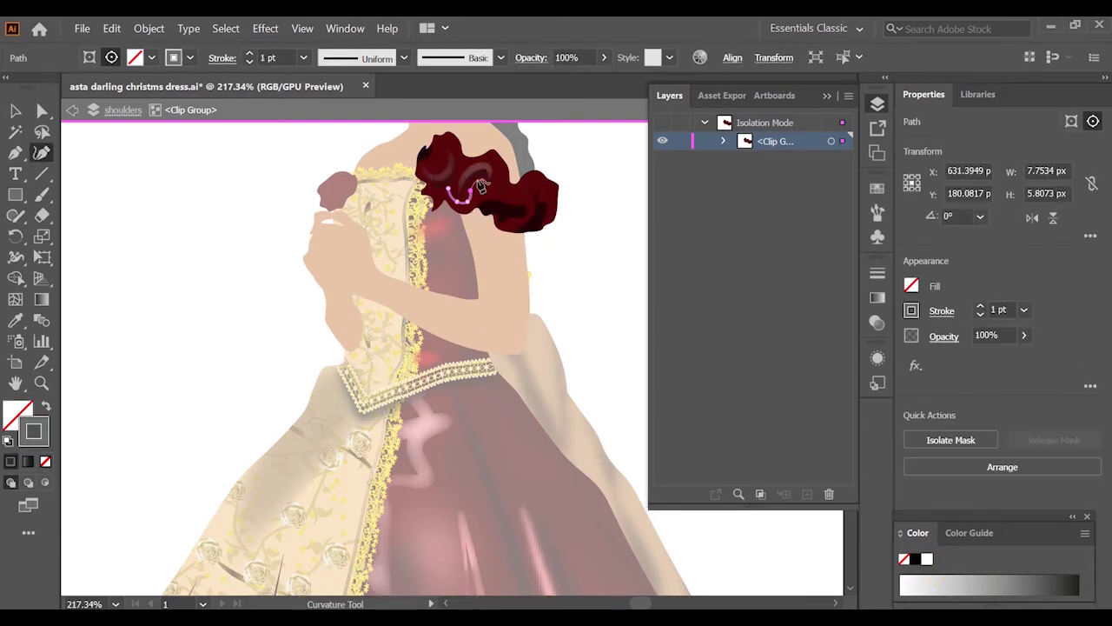
pyautogui.press('v')
pyautogui.click(250, 53)
pyautogui.click(249, 54)
pyautogui.click(404, 58)
pyautogui.click(386, 102)
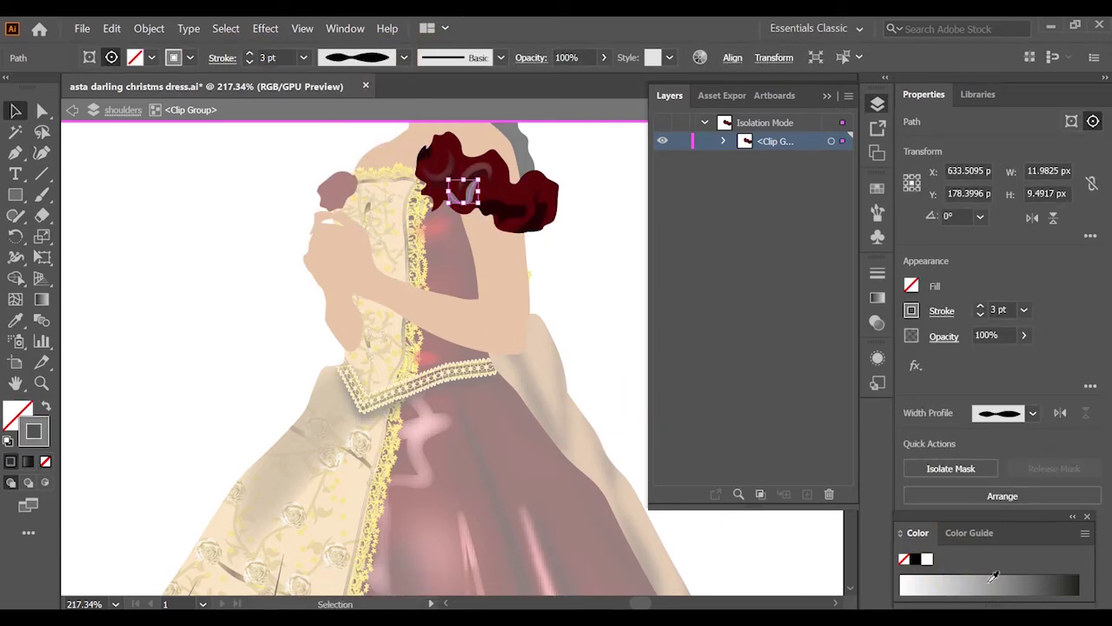
# Apply a Feather effect to the small U-shaped fold and deselect it
pyautogui.click(915, 365)
pyautogui.click(929, 57)
pyautogui.click(825, 185)
pyautogui.click(890, 220)
pyautogui.click(596, 246)
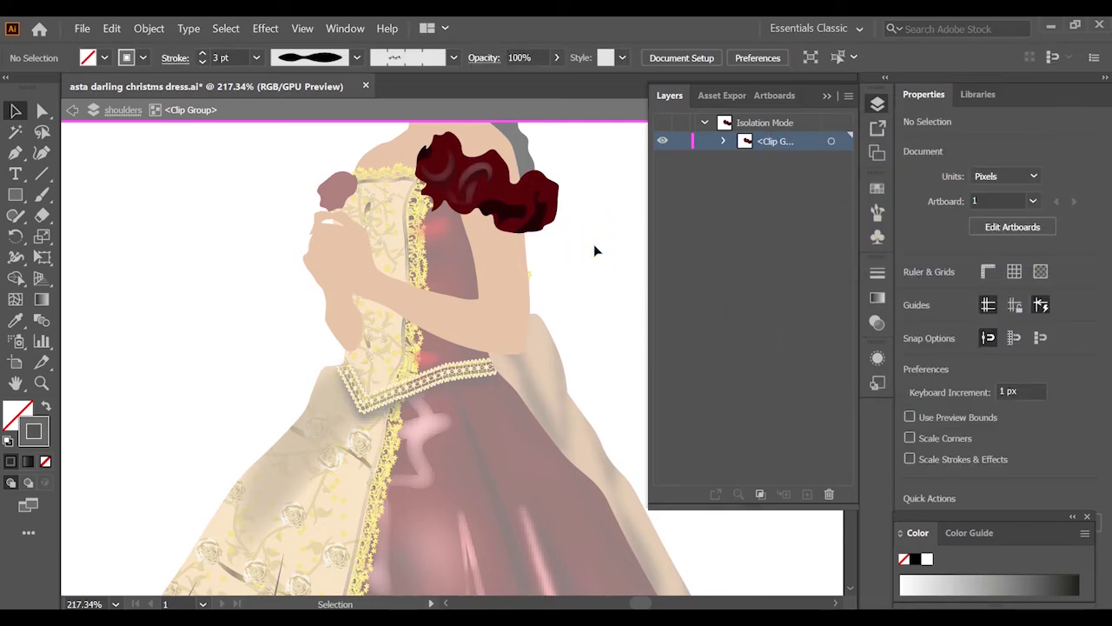
# Choose a rough charcoal-style brush and paint light grey 1 pt highlights across the shoulder ruffle, undoing unwanted strokes
pyautogui.press('b')
pyautogui.moveTo(432, 205)
pyautogui.mouseDown()
pyautogui.moveTo(513, 164)
pyautogui.moveTo(519, 226)
pyautogui.mouseUp()
pyautogui.hotkey('ctrl', 'z')
pyautogui.hotkey('ctrl', 'z')
pyautogui.click(453, 57)
pyautogui.scroll(-3, 397, 137)
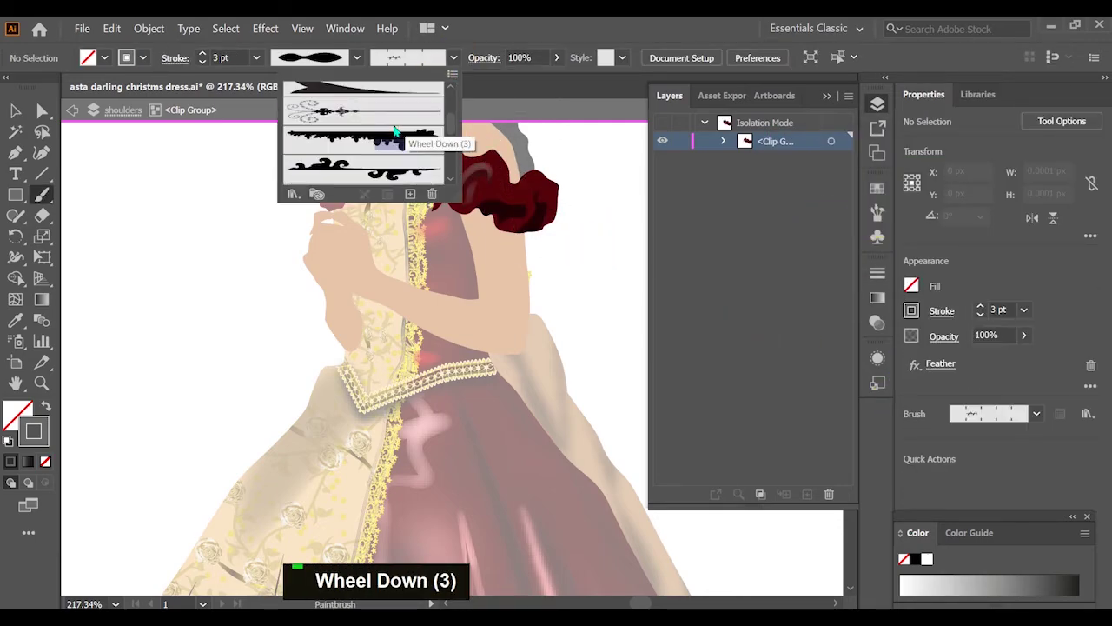
pyautogui.click(397, 136)
pyautogui.hotkey('ctrl', 'z')
pyautogui.moveTo(508, 170)
pyautogui.mouseDown()
pyautogui.moveTo(551, 172)
pyautogui.moveTo(467, 176)
pyautogui.moveTo(519, 180)
pyautogui.moveTo(541, 197)
pyautogui.mouseUp()
pyautogui.hotkey('ctrl', 'z')
pyautogui.hotkey('ctrl', 'z')
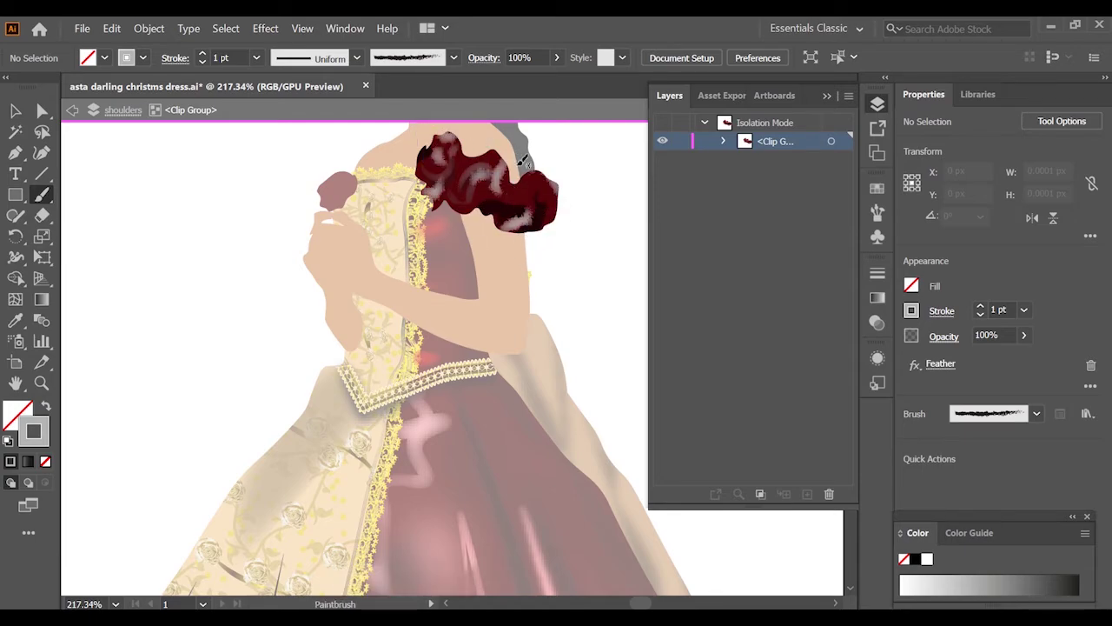
# Leave the ruffle group and isolate the small puff sleeve above the hand, undoing the trial brush strokes
pyautogui.press('v')
pyautogui.doubleClick(339, 193)
pyautogui.doubleClick(339, 193)
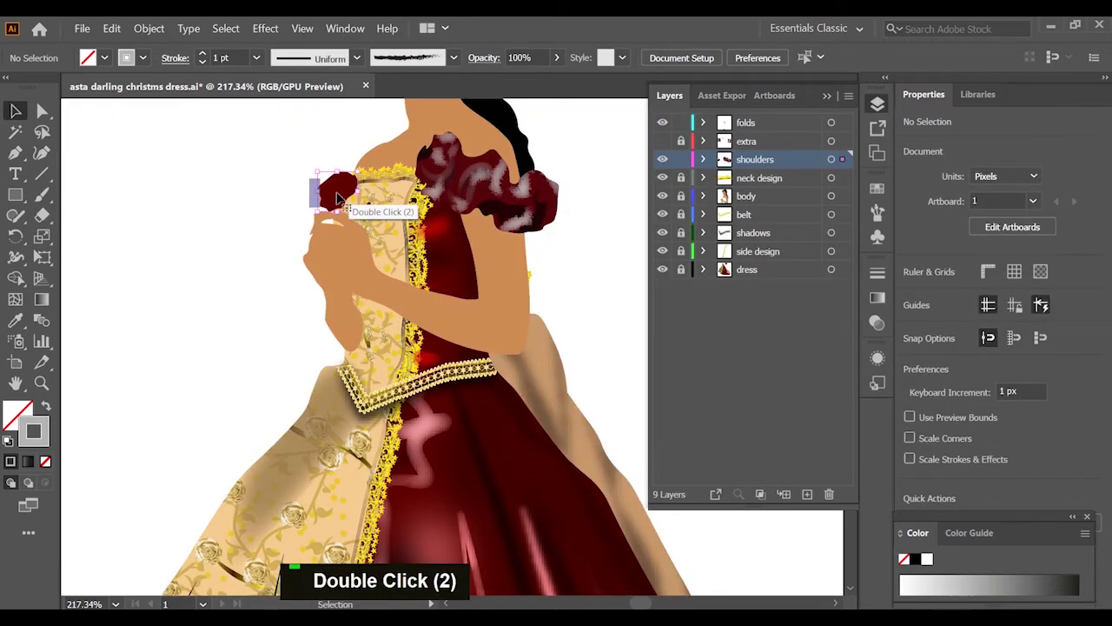
pyautogui.press('b')
pyautogui.hotkey('ctrl', 'z')
pyautogui.hotkey('ctrl', 'z')
# Try a white stroke on the small puff sleeve, then a grey fill of 84797B without a stroke
pyautogui.click(927, 559)
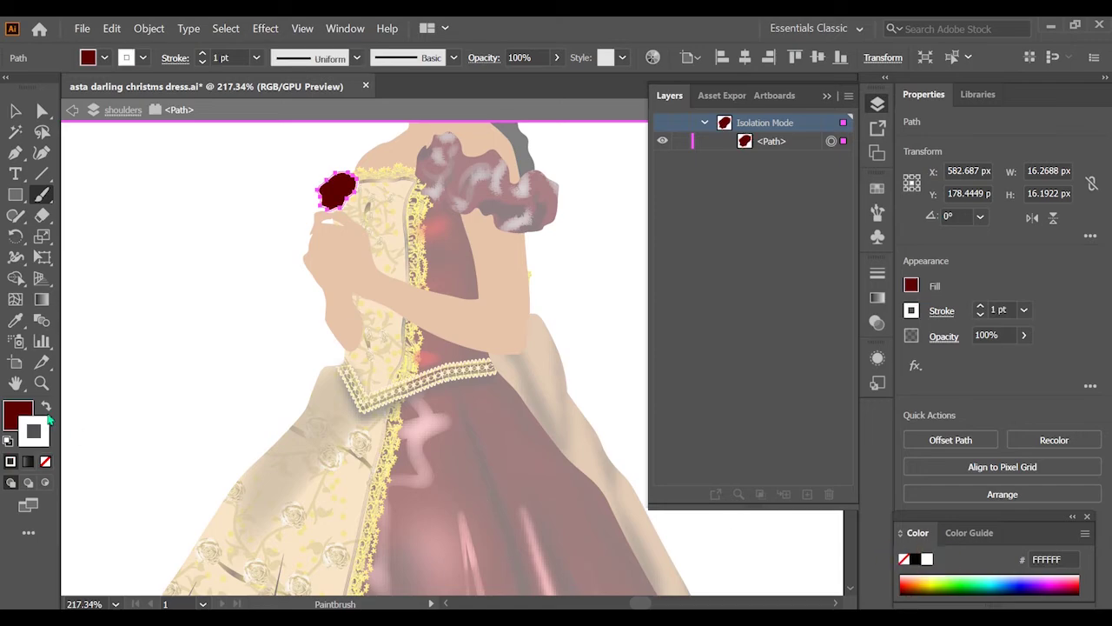
pyautogui.click(45, 462)
pyautogui.click(18, 416)
pyautogui.click(11, 462)
pyautogui.hotkey('ctrl', 'z')
pyautogui.doubleClick(18, 415)
pyautogui.click(866, 278)
pyautogui.click(898, 182)
pyautogui.click(1064, 80)
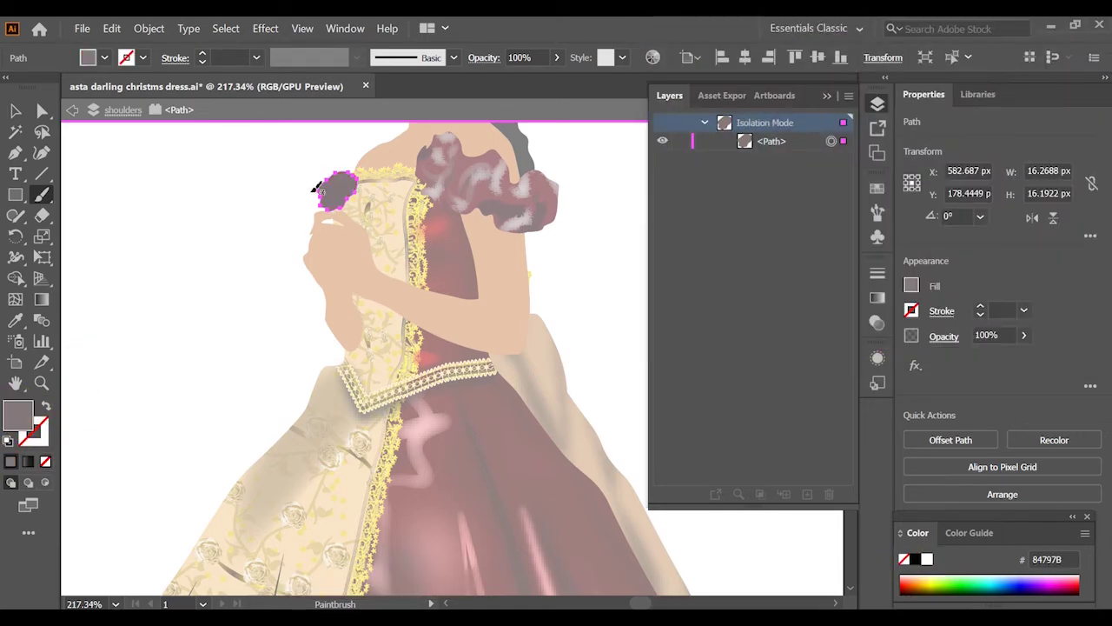
# Undo the colour changes on the small puff sleeve and return to the Paintbrush
pyautogui.press('v')
pyautogui.doubleClick(300, 217)
pyautogui.doubleClick(300, 217)
pyautogui.hotkey('ctrl', 'z')
pyautogui.hotkey('ctrl', 'z')
pyautogui.hotkey('ctrl', 'z')
pyautogui.click(194, 323)
pyautogui.press('b')
pyautogui.hotkey('ctrl', 'z')
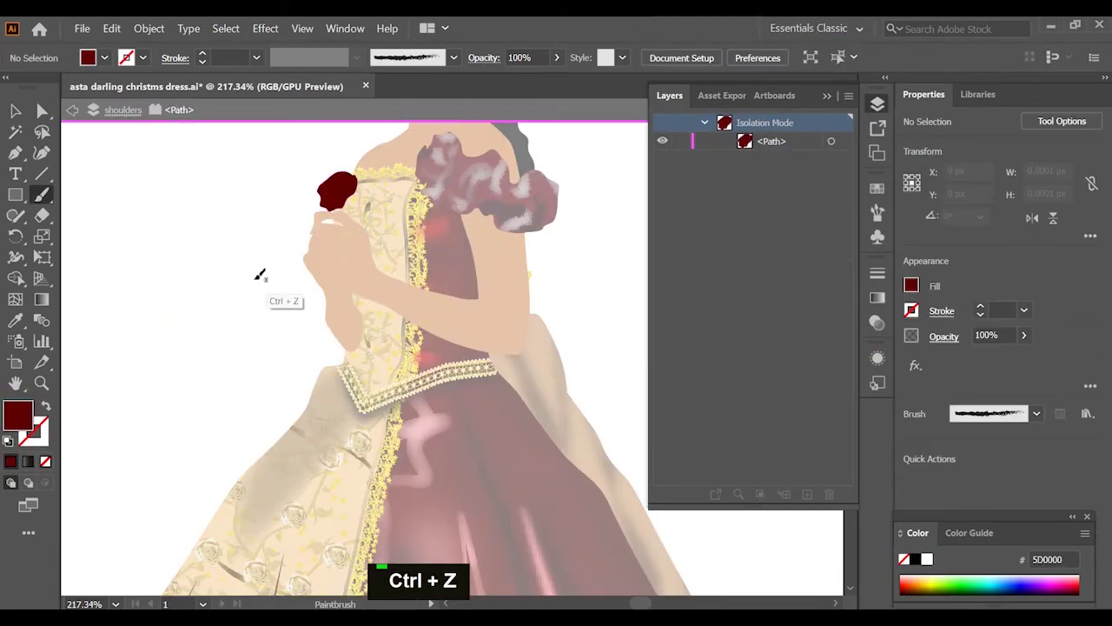
# Set the brush stroke colour to the dusty pink AA8791
pyautogui.doubleClick(34, 432)
pyautogui.click(861, 251)
pyautogui.click(899, 150)
pyautogui.click(1063, 81)
pyautogui.press('v')
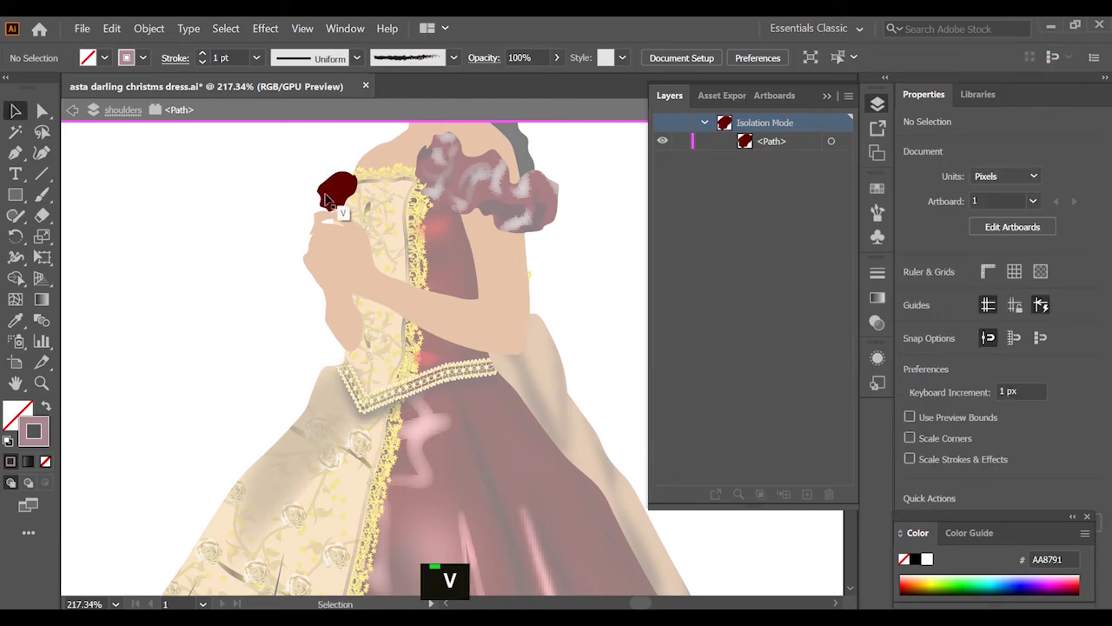
# Paint dark red 5D0000 brush strokes inside the shoulder ruffle's clip group, leave the group and save the file
pyautogui.doubleClick(330, 194)
pyautogui.doubleClick(557, 154)
pyautogui.doubleClick(482, 164)
pyautogui.press('b')
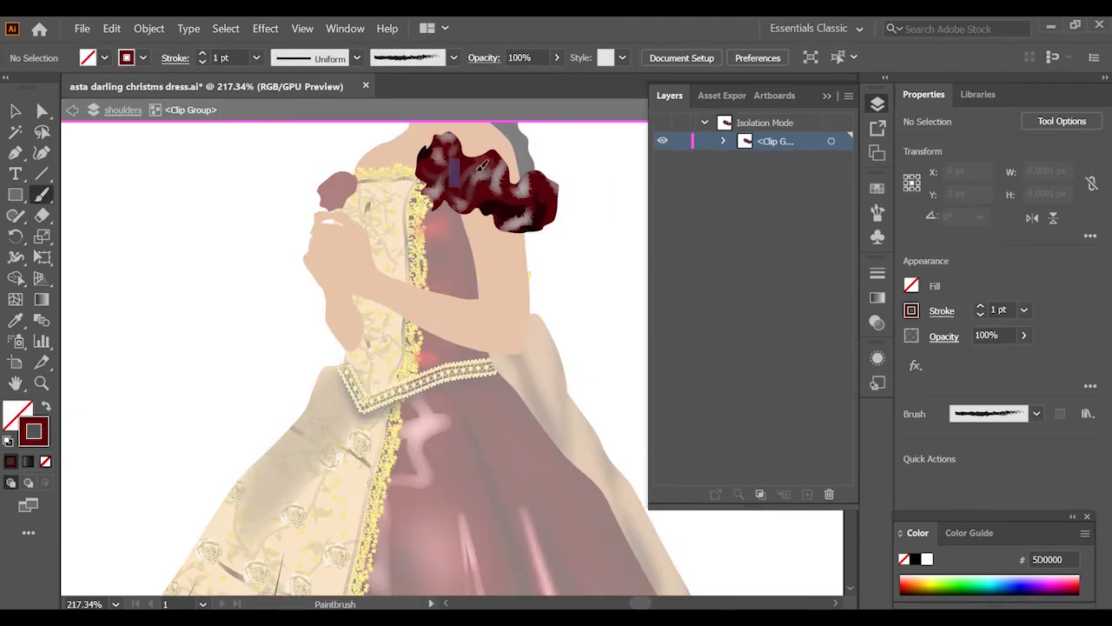
pyautogui.press('v')
pyautogui.doubleClick(348, 159)
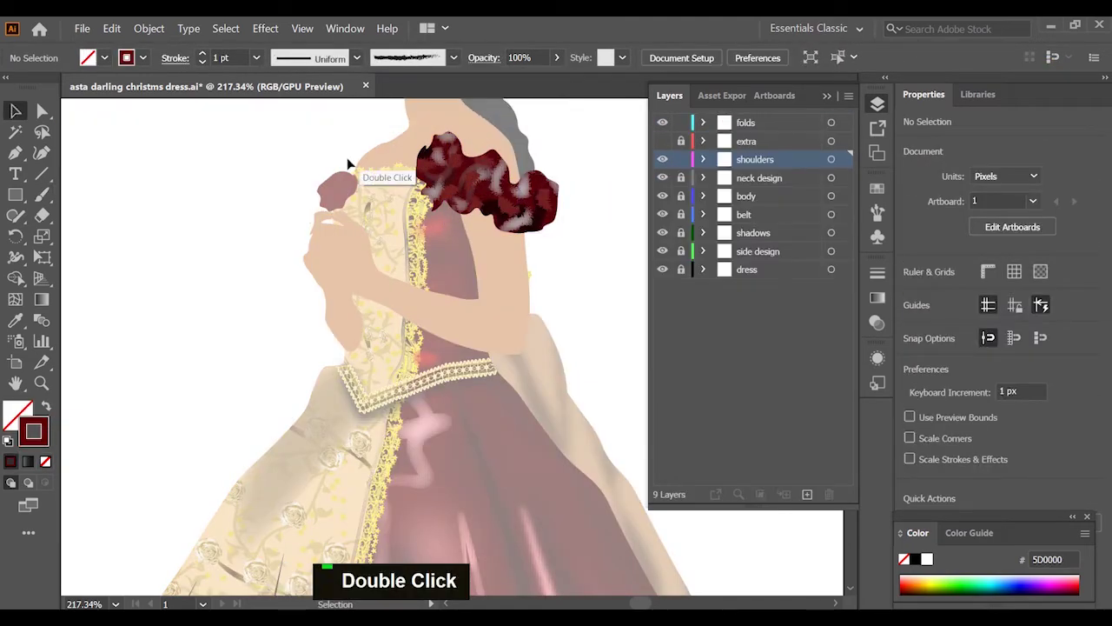
pyautogui.hotkey('ctrl', 's')
# Isolate the small puff sleeve, paint two curved brush strokes down it and select both
pyautogui.doubleClick(333, 190)
pyautogui.press('b')
pyautogui.moveTo(323, 184)
pyautogui.mouseDown()
pyautogui.moveTo(347, 201)
pyautogui.moveTo(338, 169)
pyautogui.moveTo(327, 221)
pyautogui.mouseUp()
pyautogui.moveTo(344, 176); pyautogui.dragTo(330, 219)
pyautogui.press('v')
pyautogui.click(330, 212)
pyautogui.keyDown('shift'); pyautogui.click(337, 195); pyautogui.keyUp('shift')
# Recolour the small sleeve's selected brush strokes to the red 940008
pyautogui.doubleClick(925, 558)
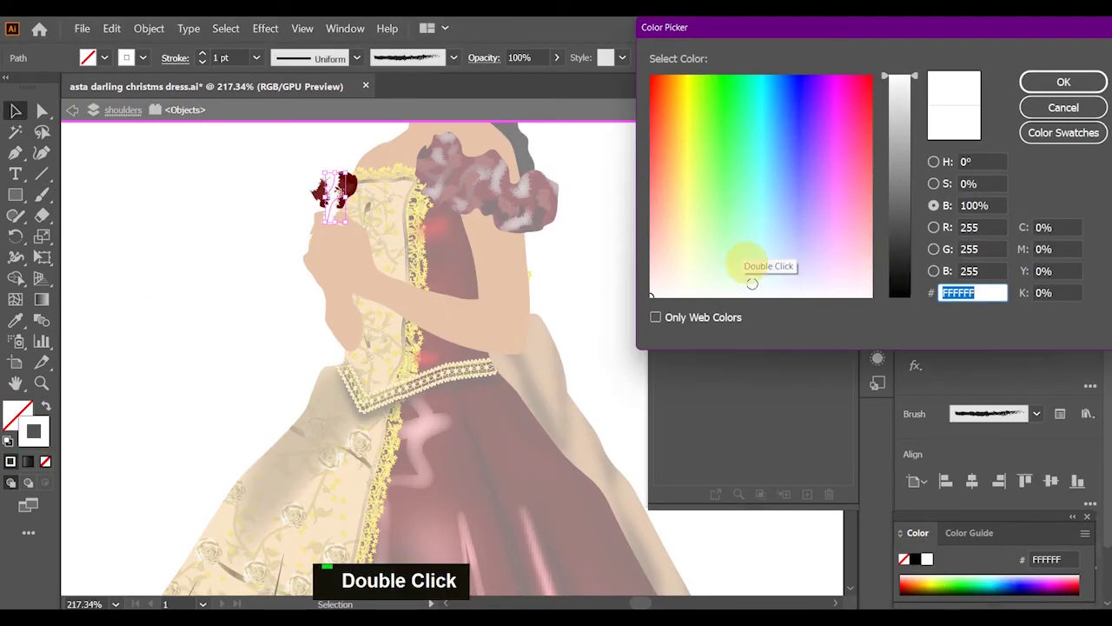
pyautogui.click(901, 193)
pyautogui.press('Return')
pyautogui.click(908, 580)
pyautogui.doubleClick(33, 430)
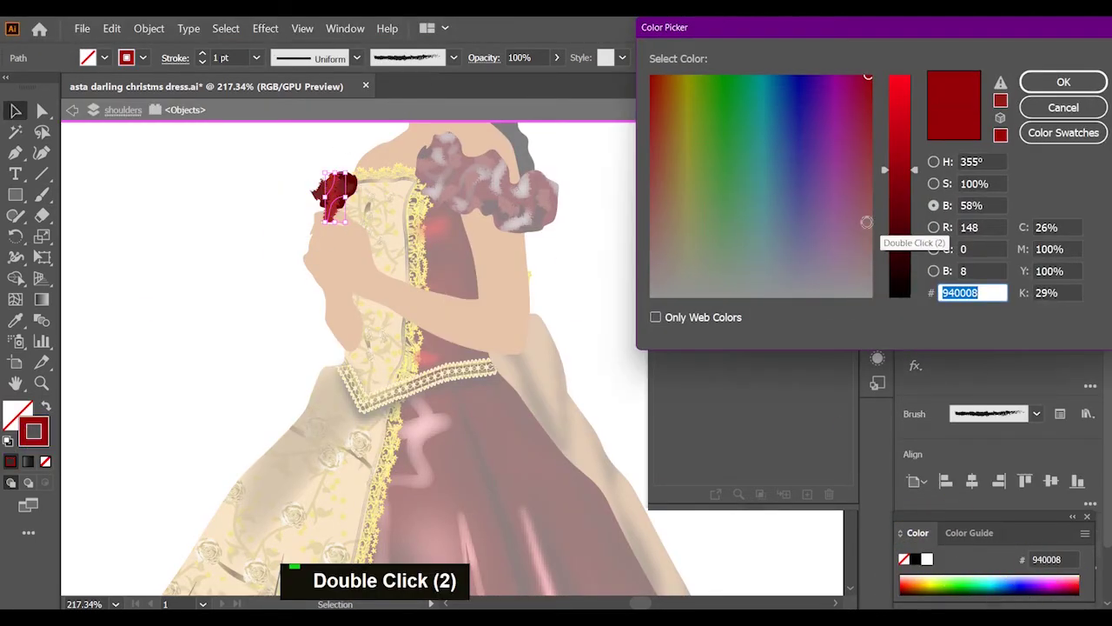
pyautogui.press('Return')
# Leave isolation mode, select the small puff sleeve's brush strokes and cut them
pyautogui.doubleClick(451, 253)
pyautogui.keyDown('shift'); pyautogui.click(334, 185); pyautogui.keyUp('shift')
pyautogui.hotkey('ctrl', 'x')
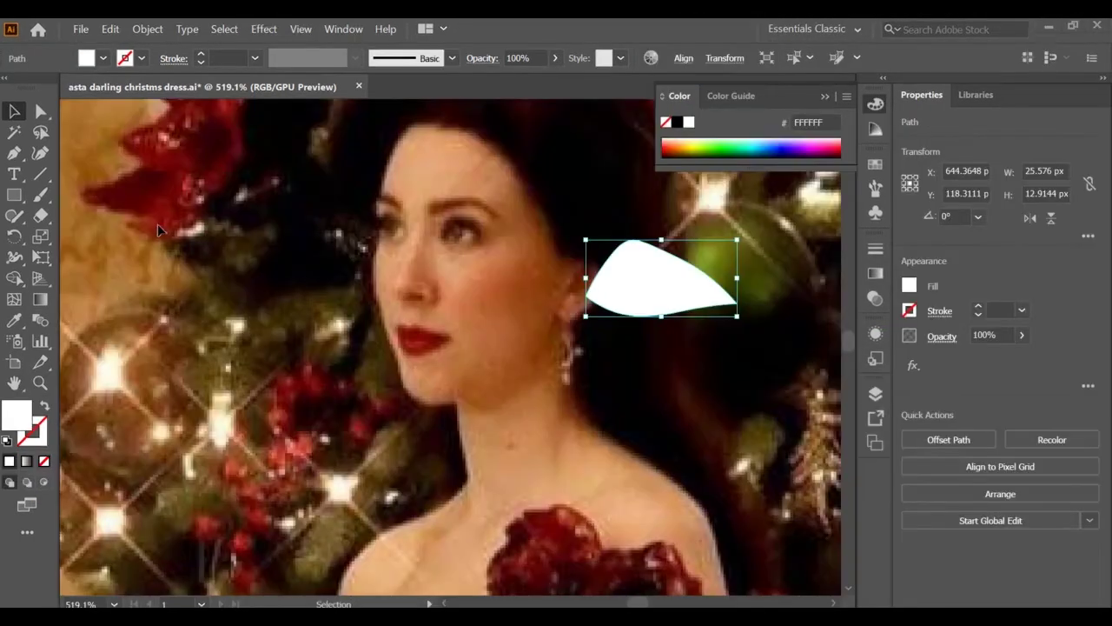
# Draw an iris circle about 12.7 by 13.2 px over the white eye shape and fill it black
pyautogui.hotkey('shift', '`')
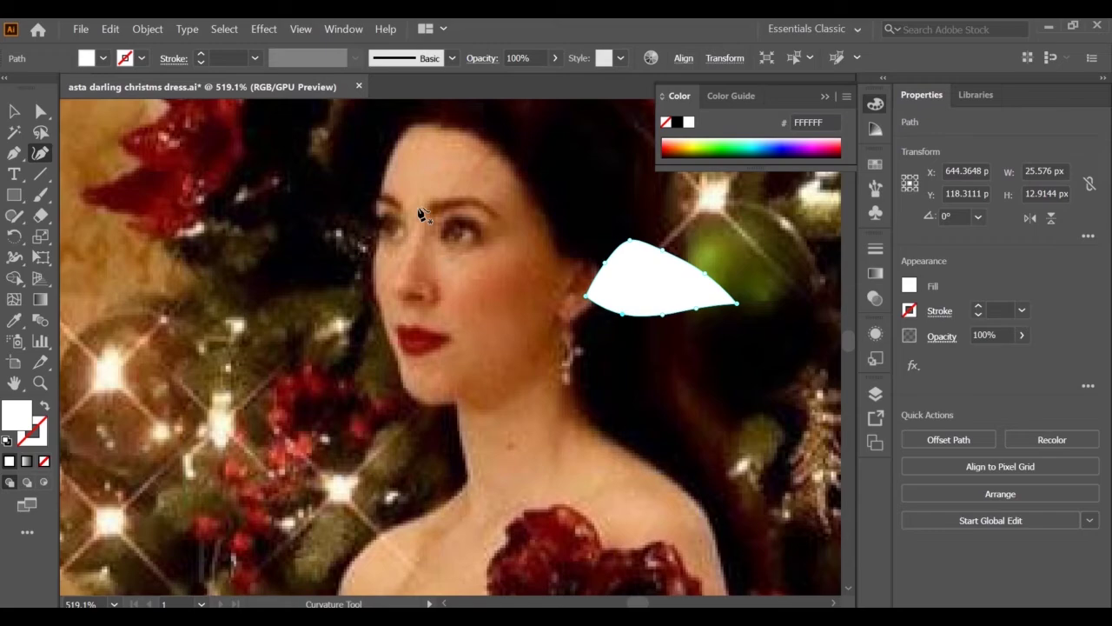
pyautogui.moveTo(675, 307); pyautogui.dragTo(678, 309)
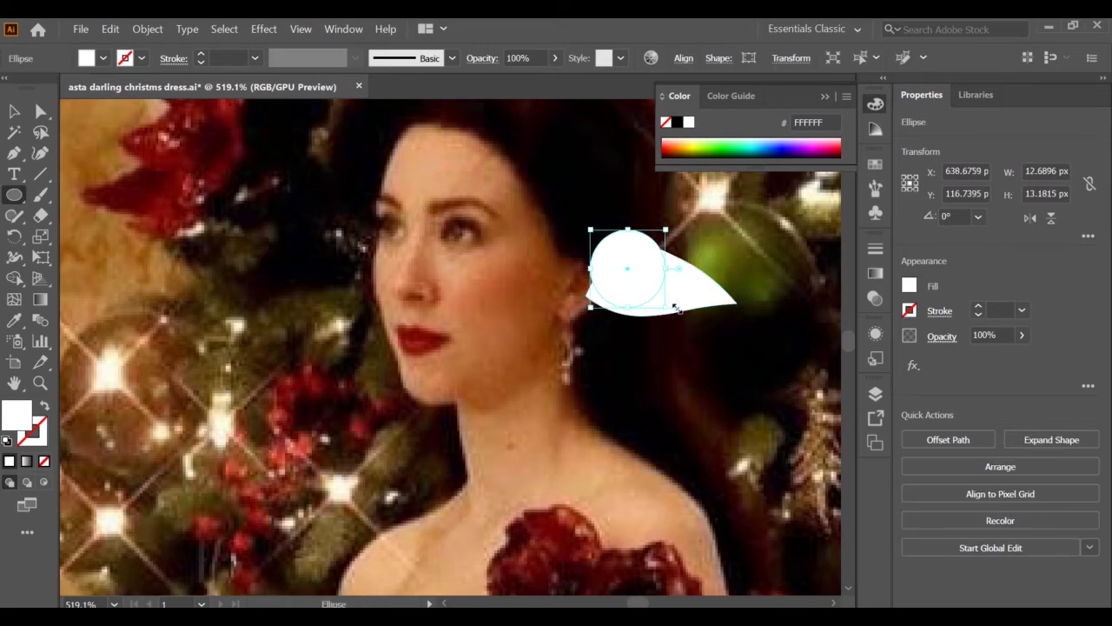
pyautogui.click(675, 122)
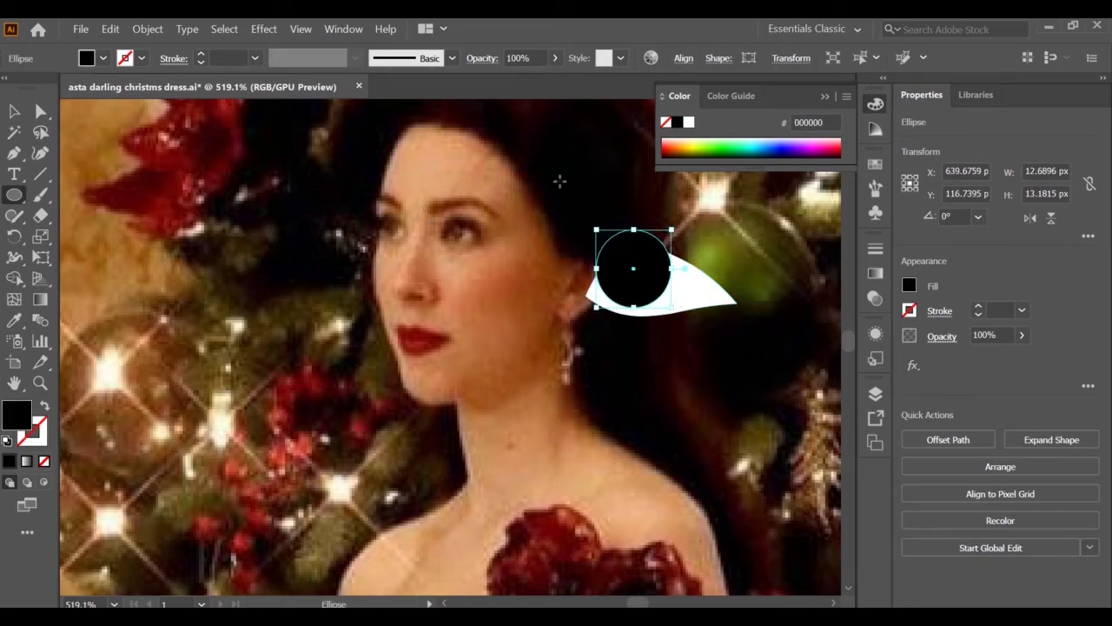
# Draw straight ray lines crossing through the centre of the black iris and give them a solid colour
pyautogui.moveTo(596, 230); pyautogui.dragTo(603, 349)
pyautogui.press('p')
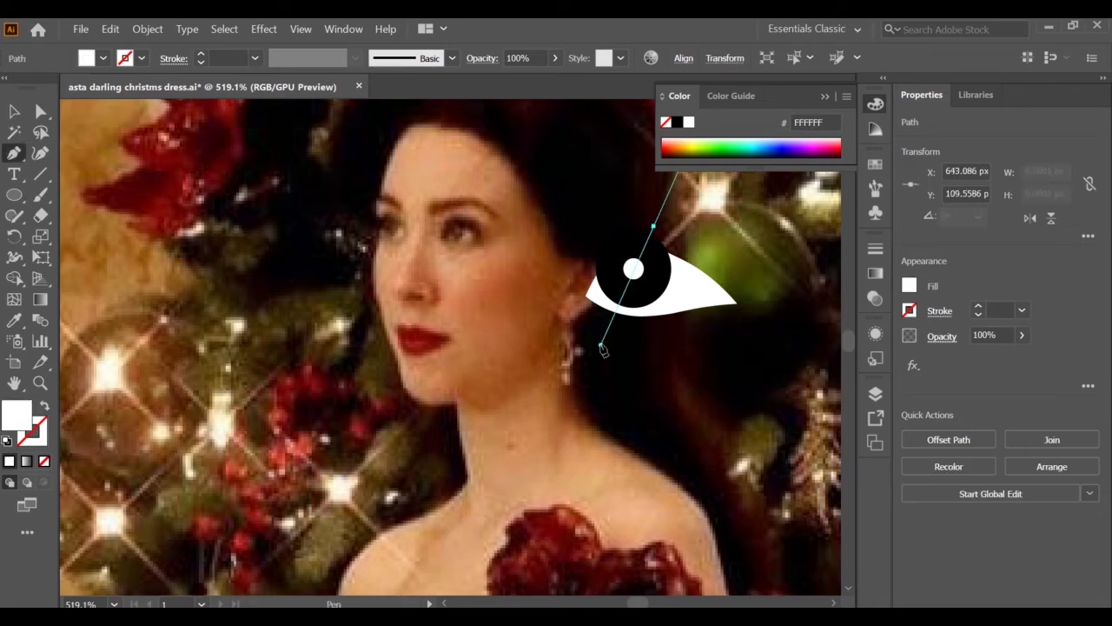
pyautogui.click(542, 288)
pyautogui.moveTo(581, 215); pyautogui.dragTo(691, 339)
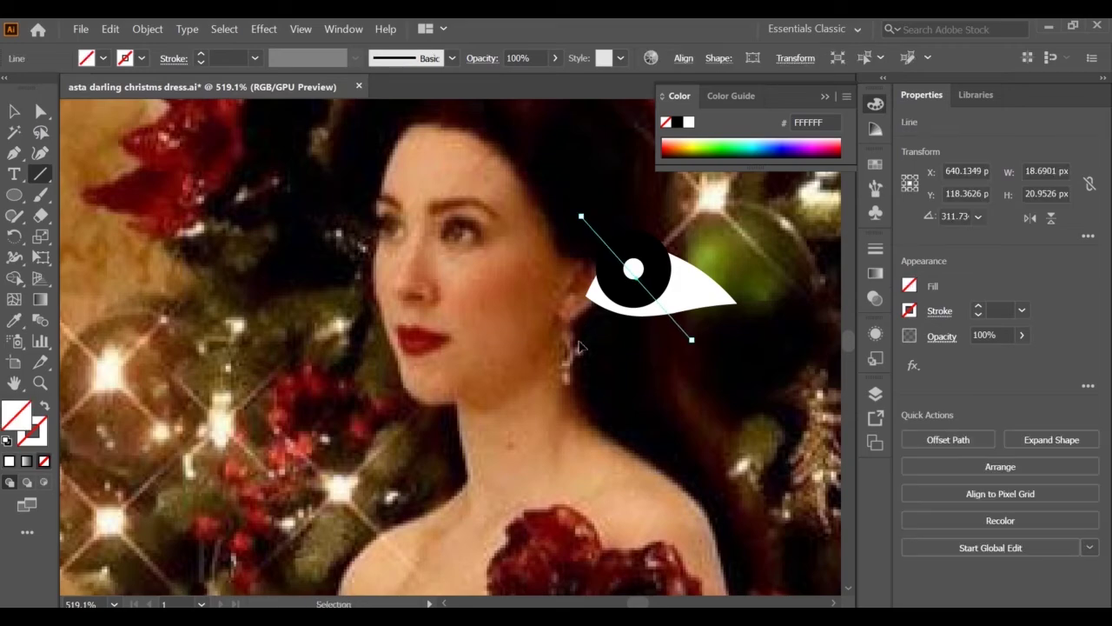
pyautogui.moveTo(578, 211); pyautogui.dragTo(628, 193)
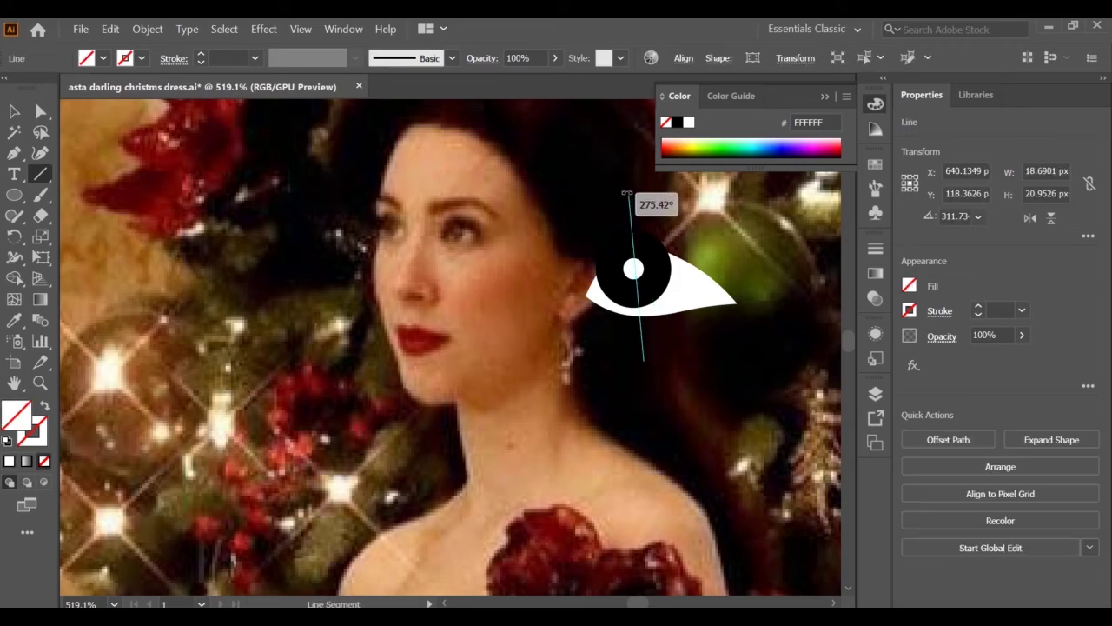
pyautogui.click(13, 464)
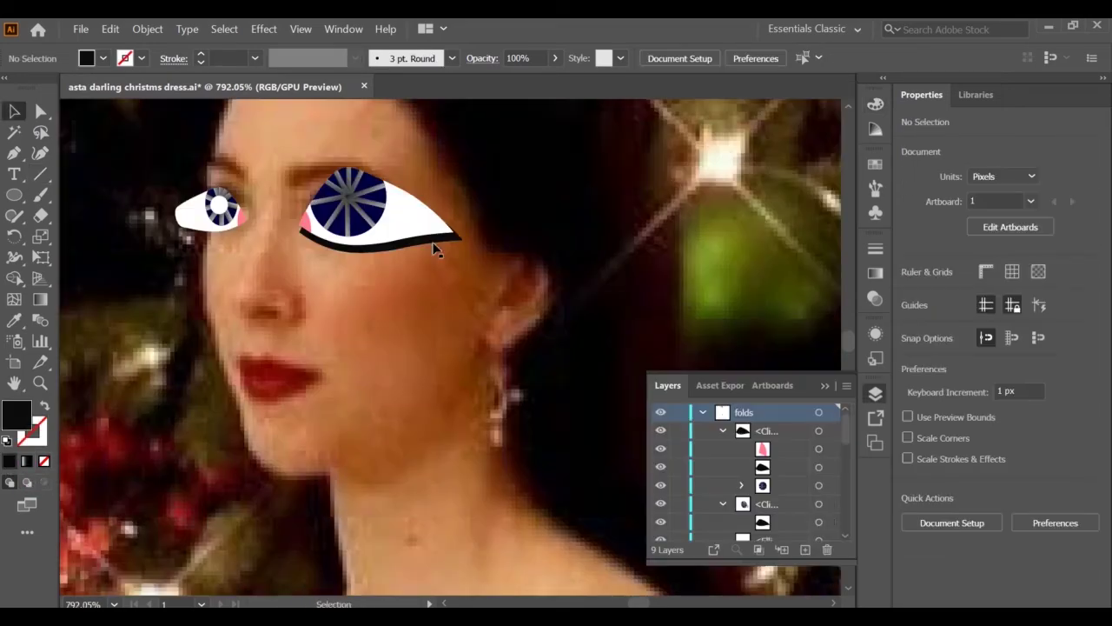
# Try moving the black lower eyeliner slightly upward and softening it with a 3 px Feather
pyautogui.click(434, 246)
pyautogui.moveTo(430, 241); pyautogui.dragTo(431, 237)
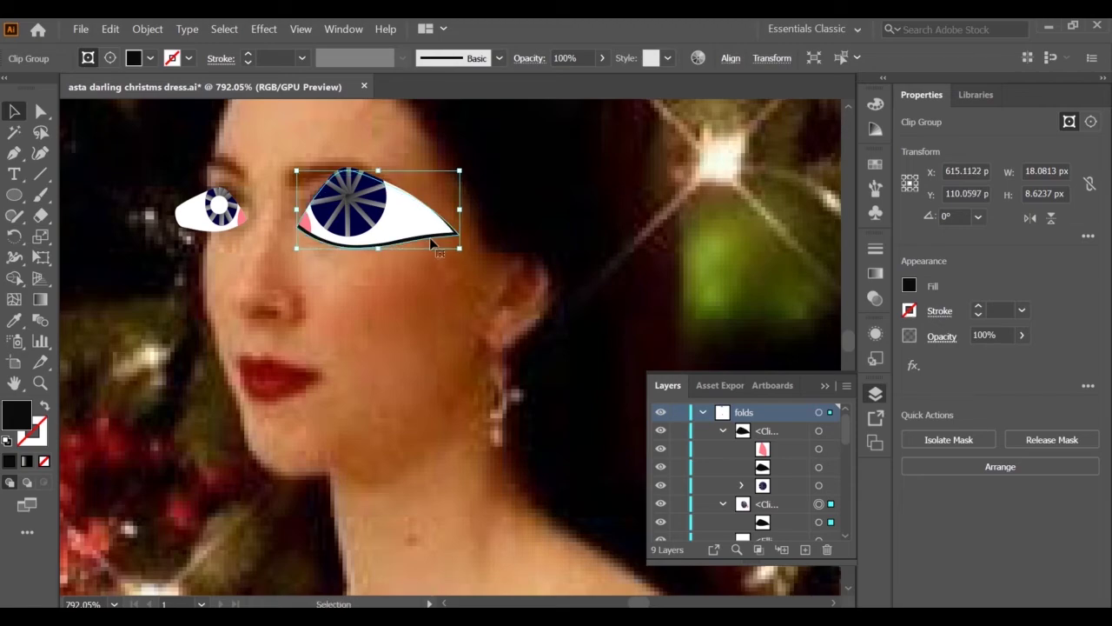
pyautogui.click(912, 366)
pyautogui.moveTo(982, 165)
pyautogui.click(869, 179)
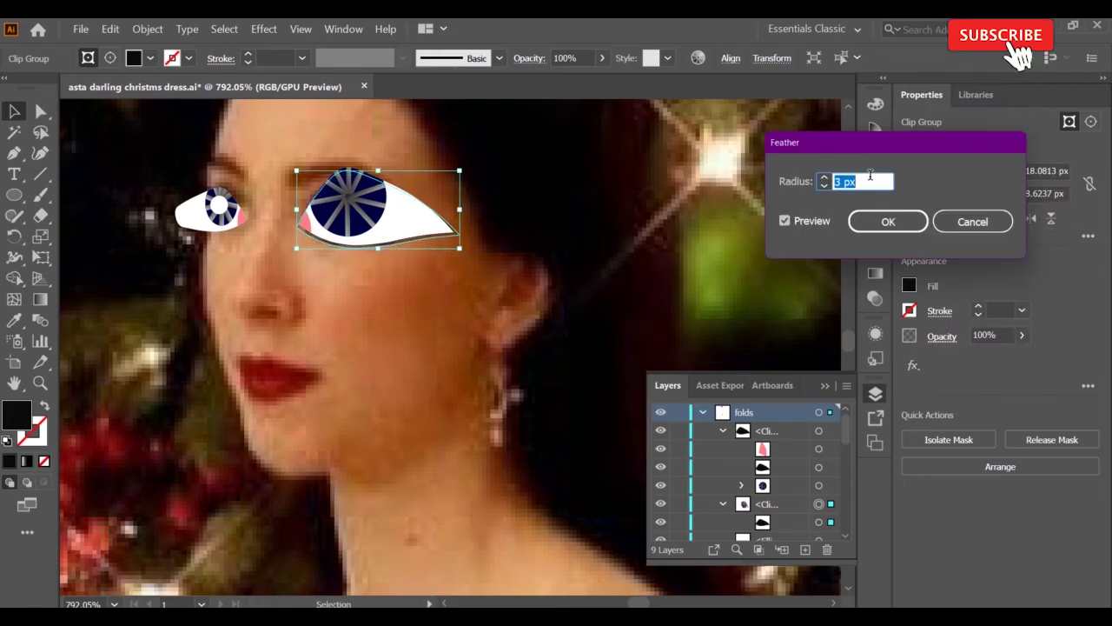
pyautogui.click(861, 217)
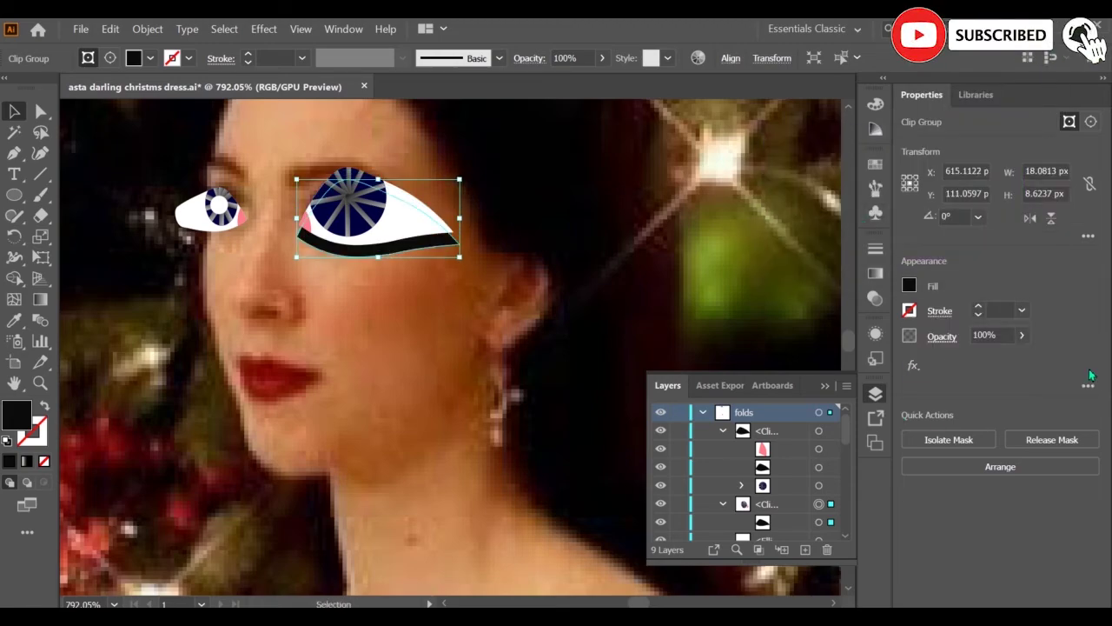
# Try an Outer Glow in Screen mode at 75% opacity on the black lower eyeliner
pyautogui.click(913, 365)
pyautogui.moveTo(962, 162)
pyautogui.click(847, 216)
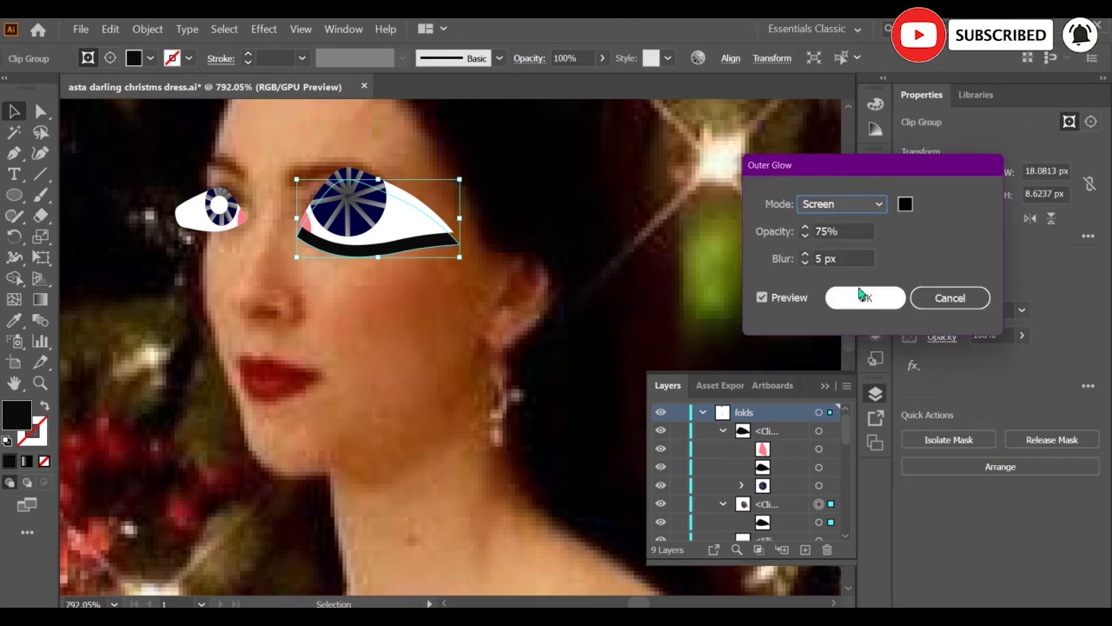
pyautogui.click(805, 252)
pyautogui.click(943, 302)
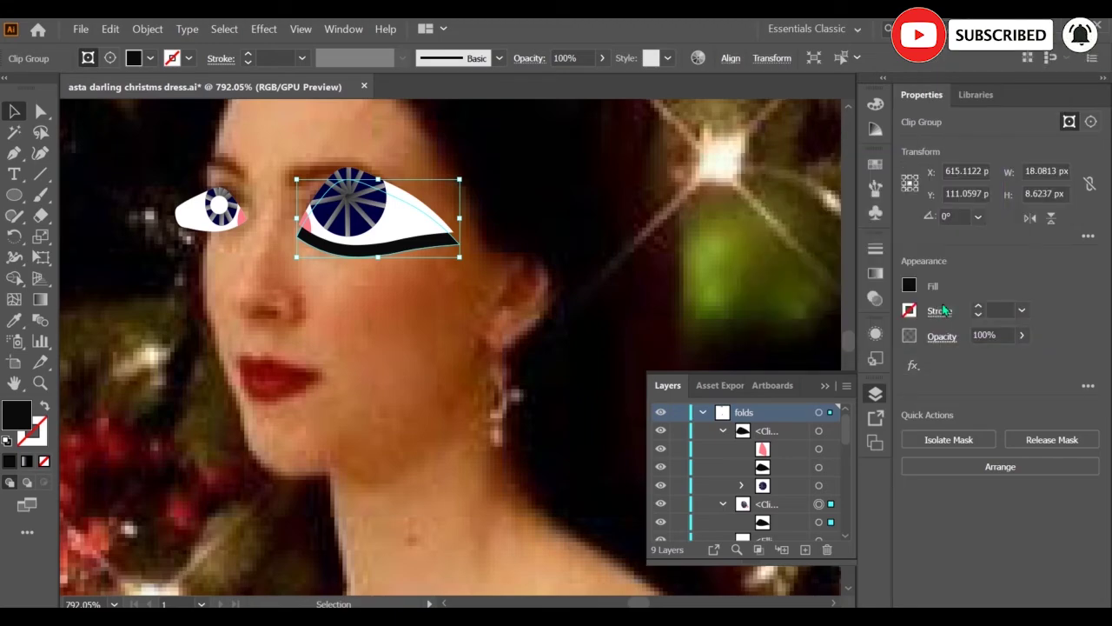
# Inspect the eye's clip group in isolation, leave it and delete the black lower eyeliner
pyautogui.click(604, 323)
pyautogui.doubleClick(439, 235)
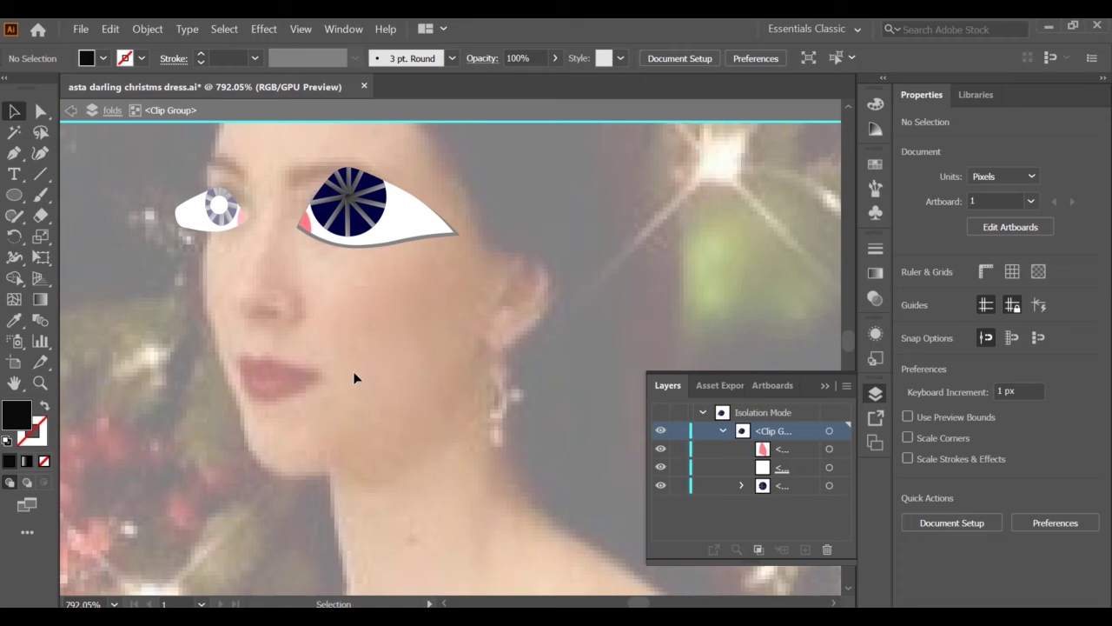
pyautogui.doubleClick(429, 280)
pyautogui.click(438, 236)
pyautogui.press('Delete')
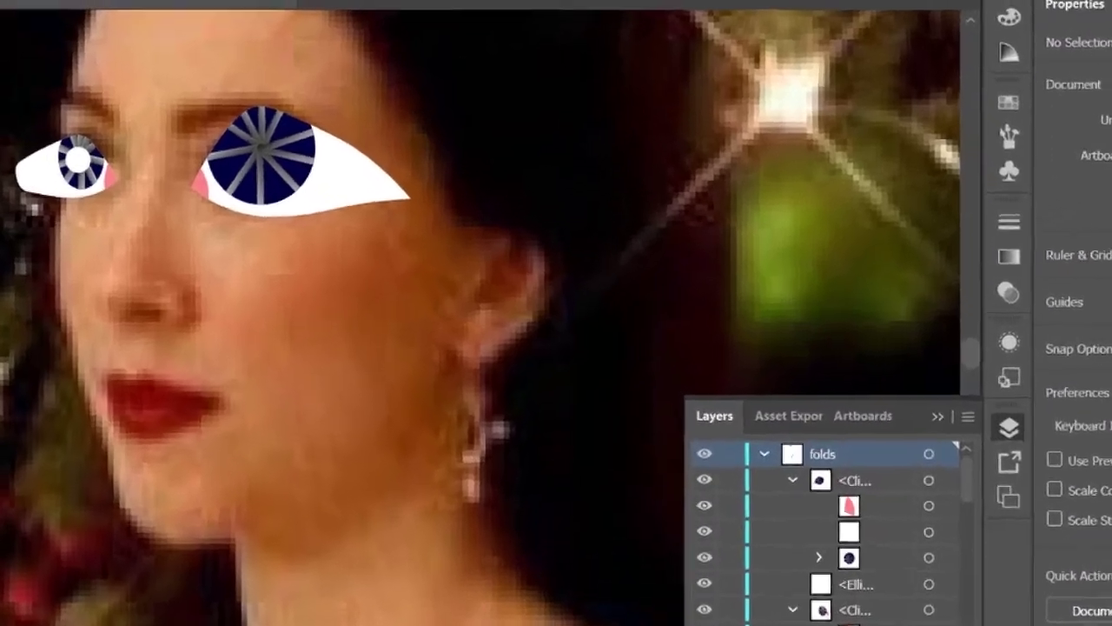